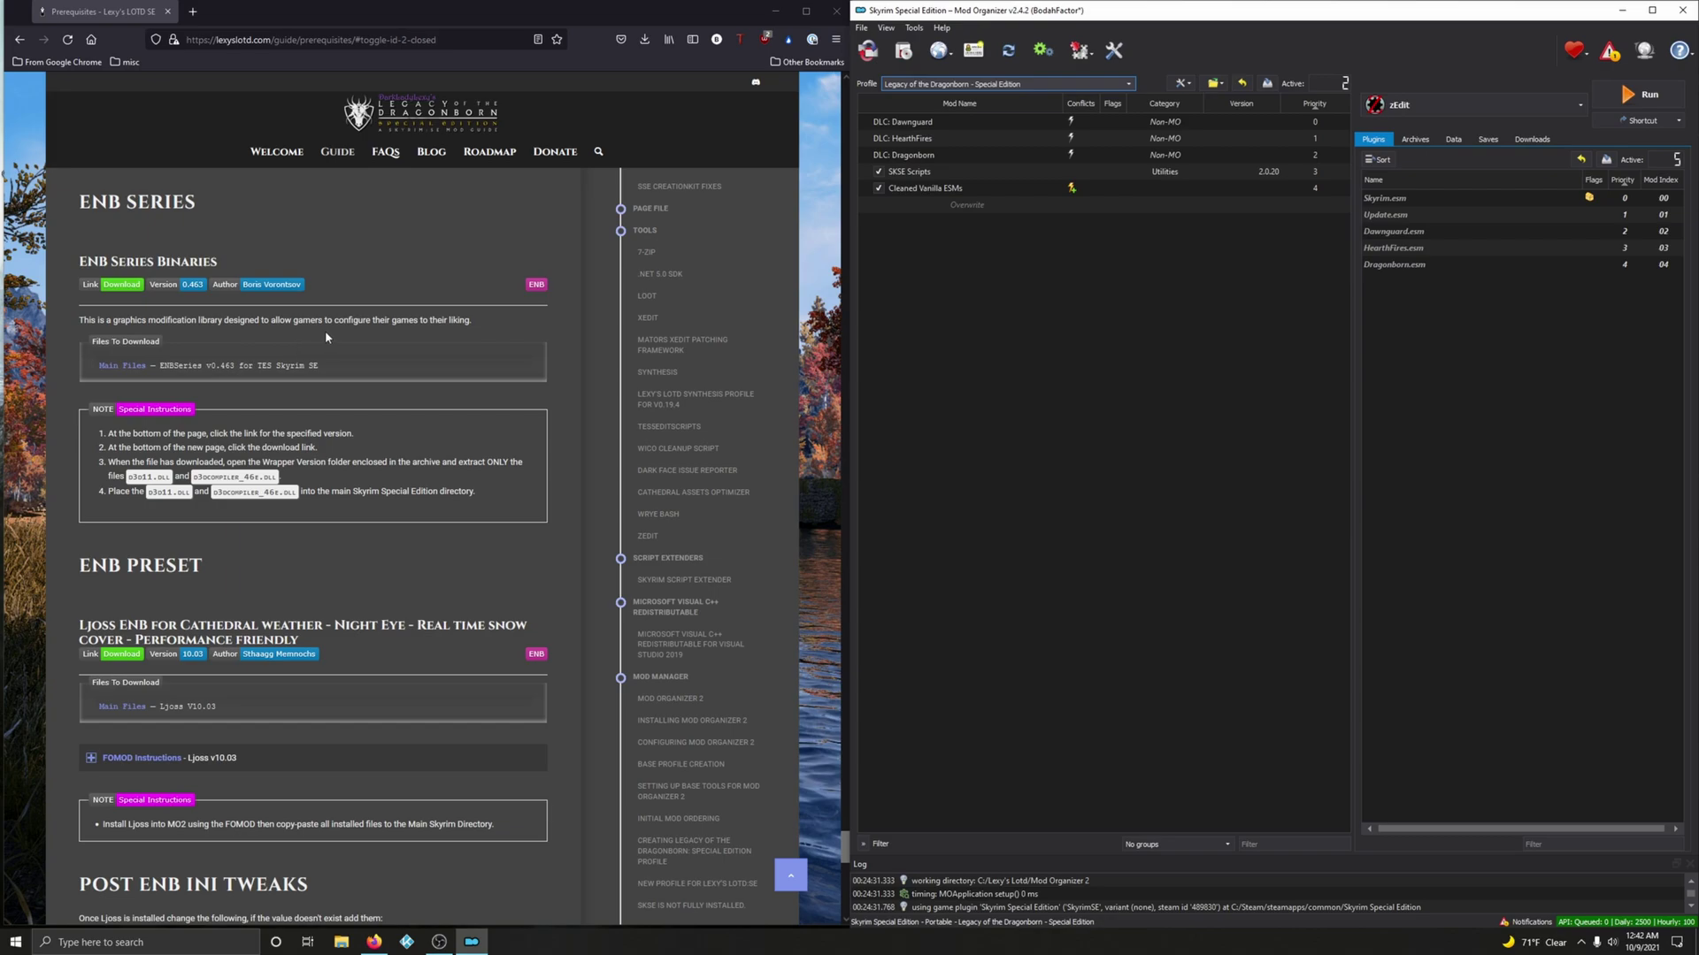
Step: Download the ENBSeries v0.463 archive for Skyrim SE through the guide's ENB Series Binaries link, saving the zip file and closing its page
left_click(123, 287)
scroll(257, 659, "down", 3)
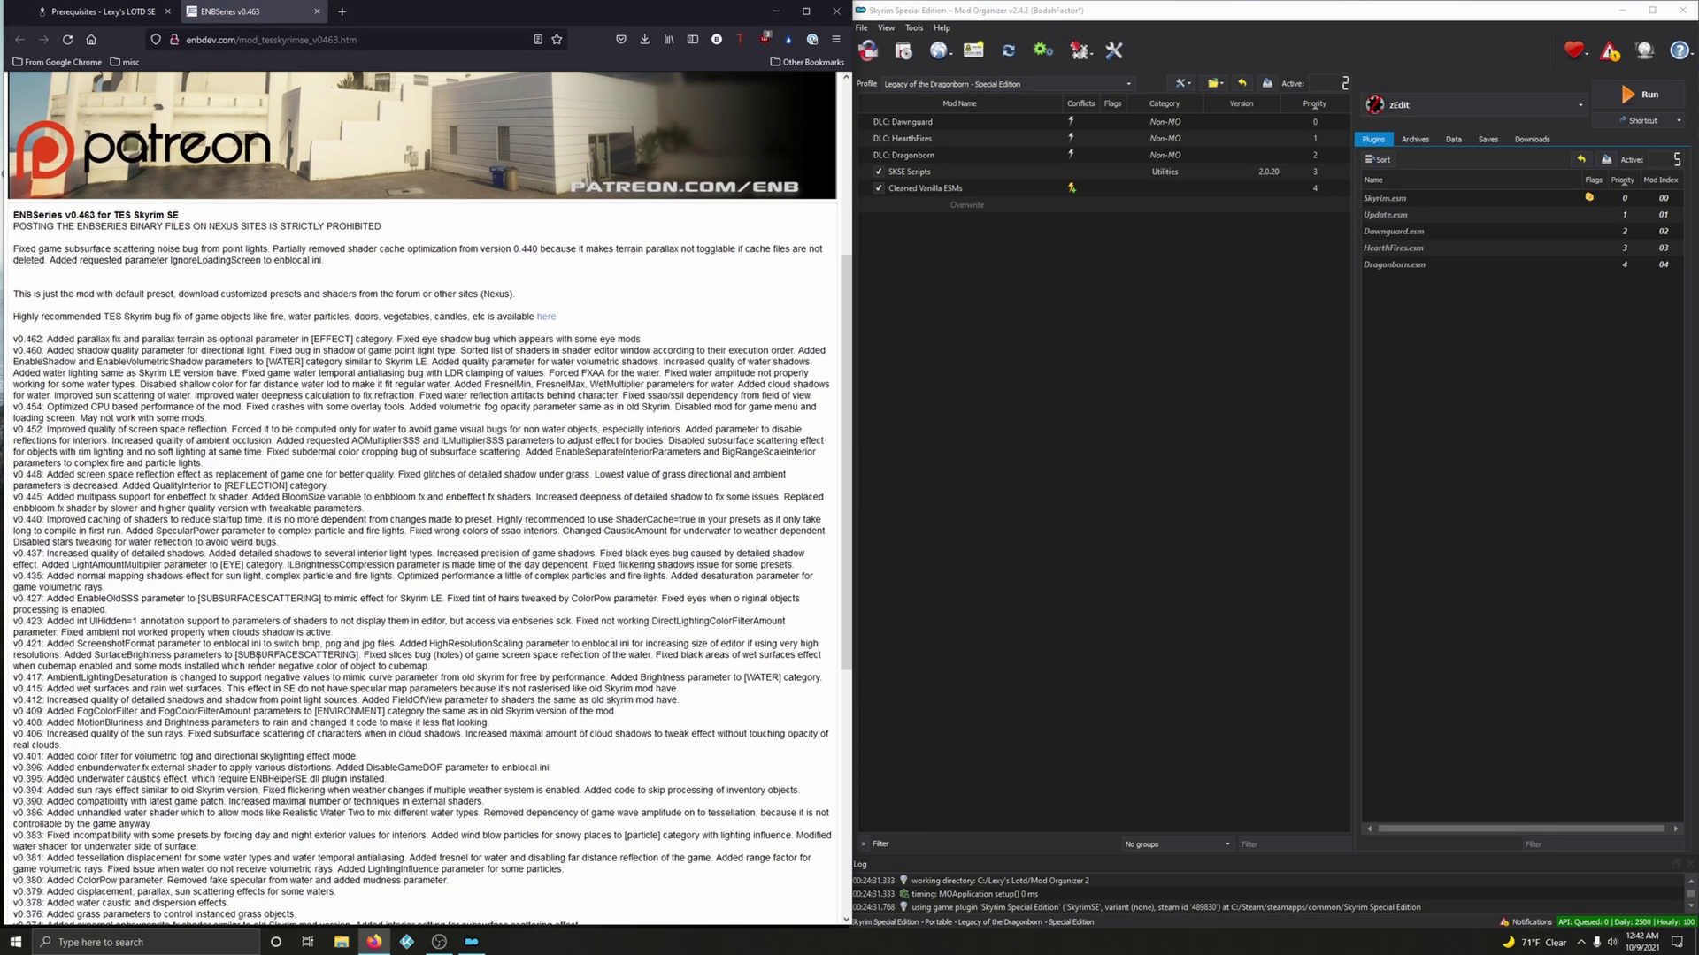
scroll(257, 660, "down", 5)
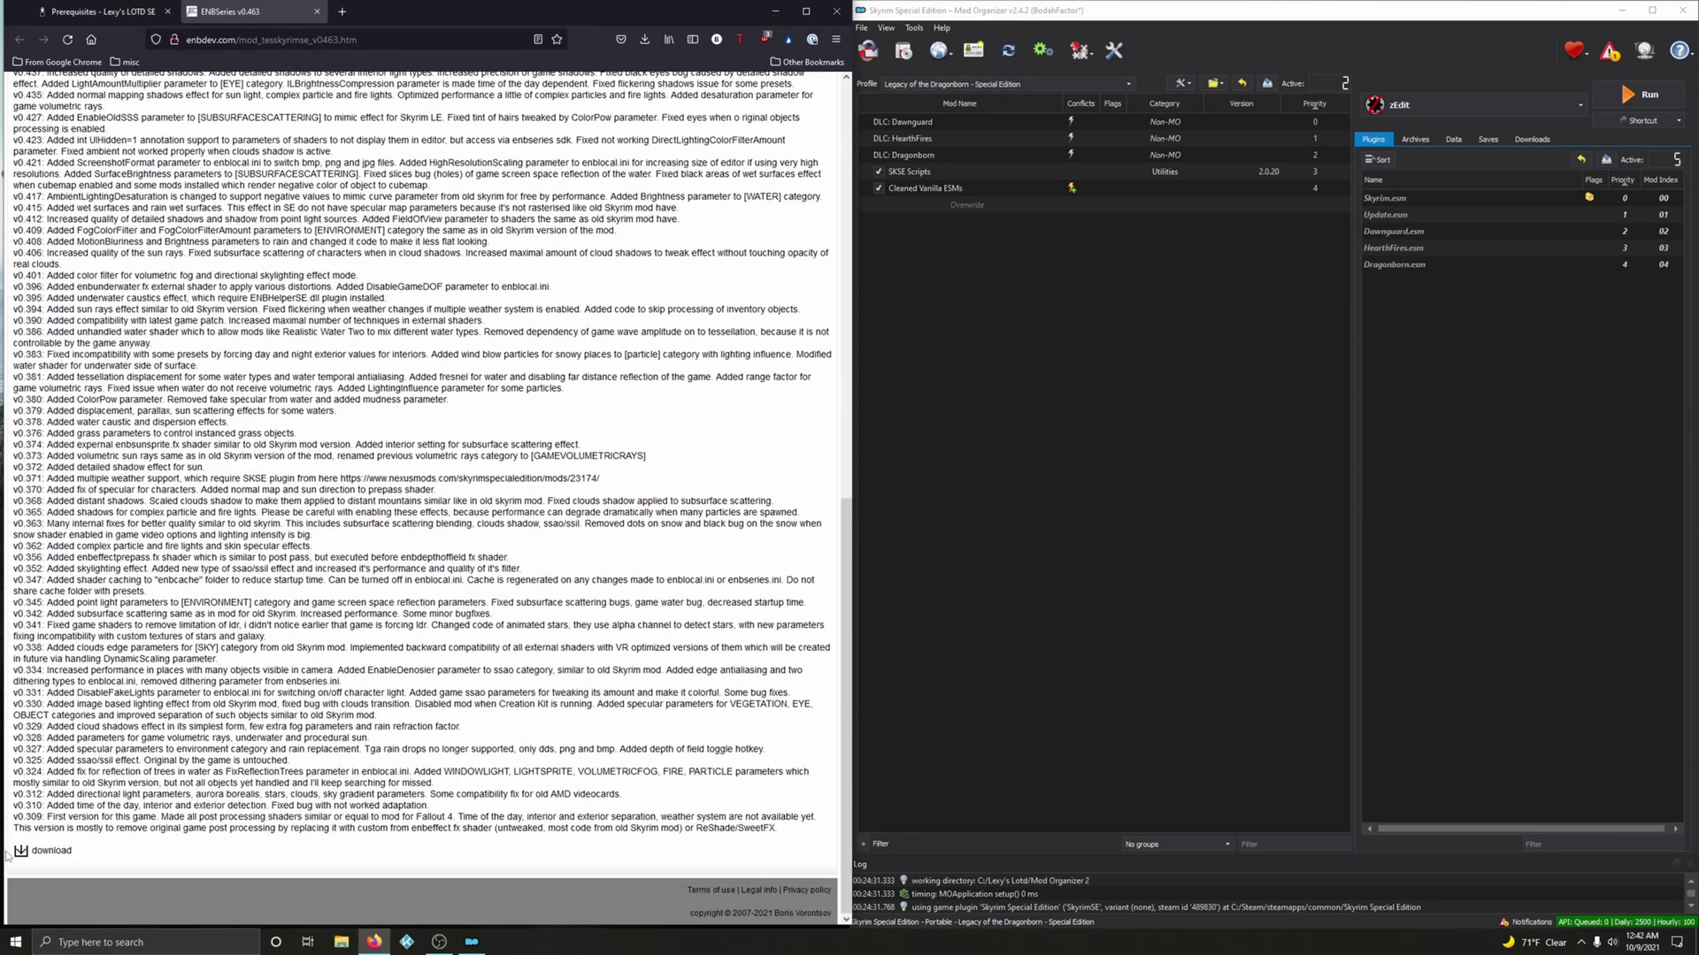
left_click(27, 853)
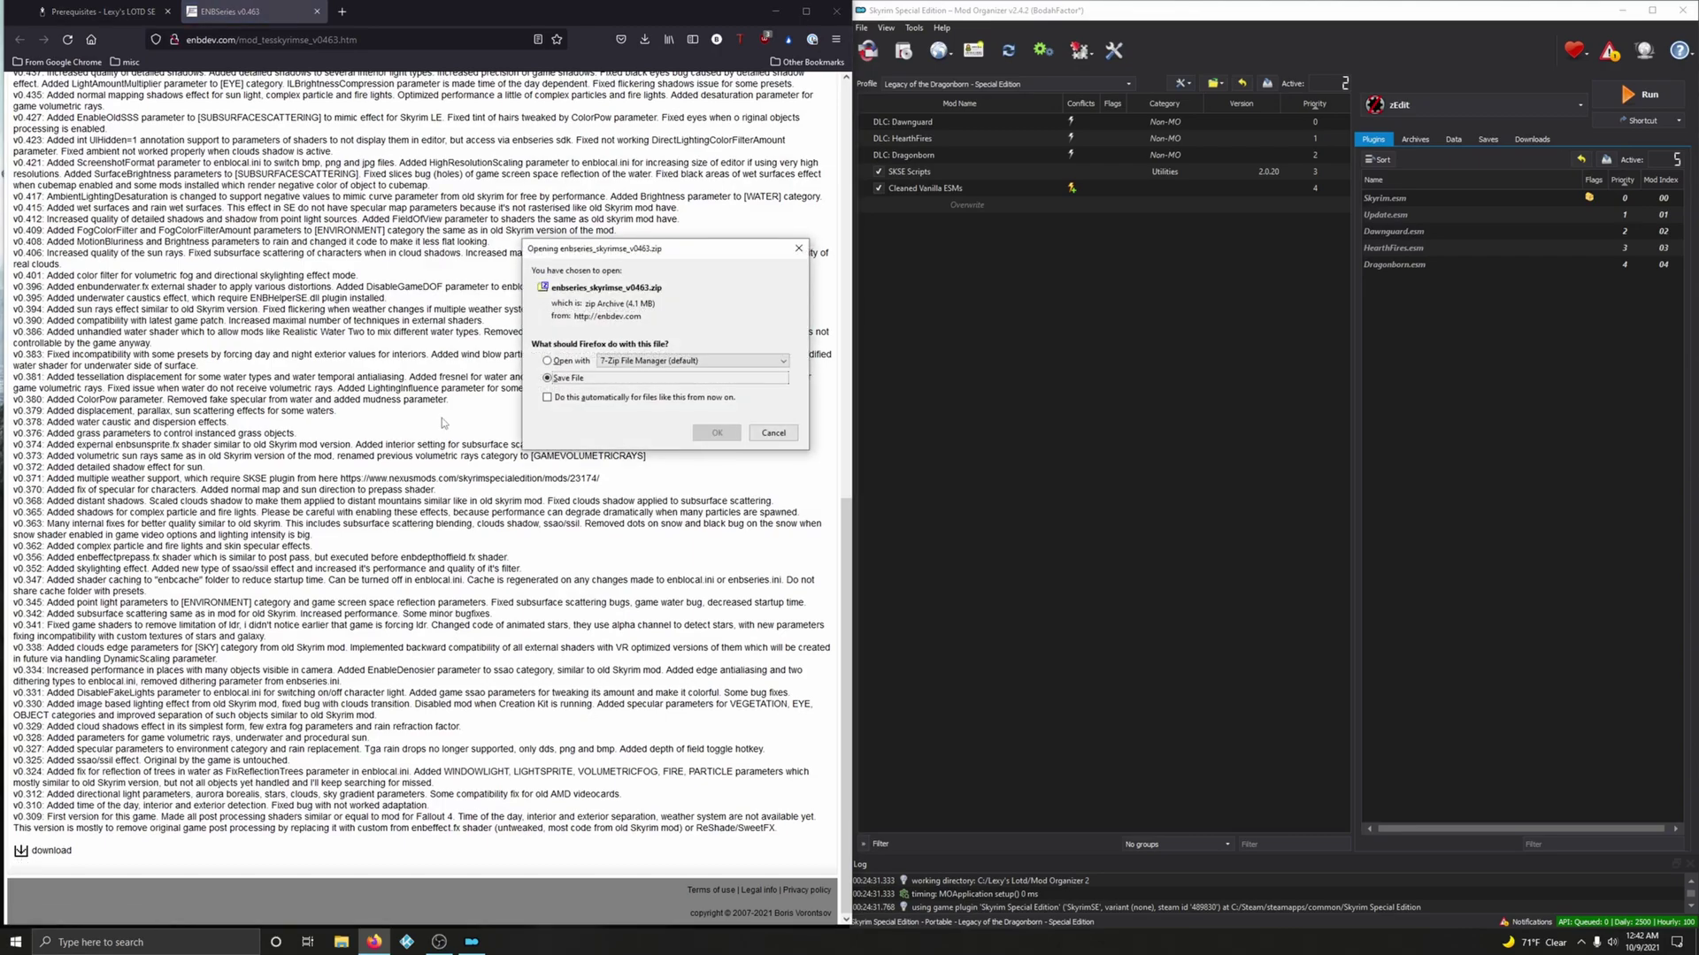
left_click(705, 433)
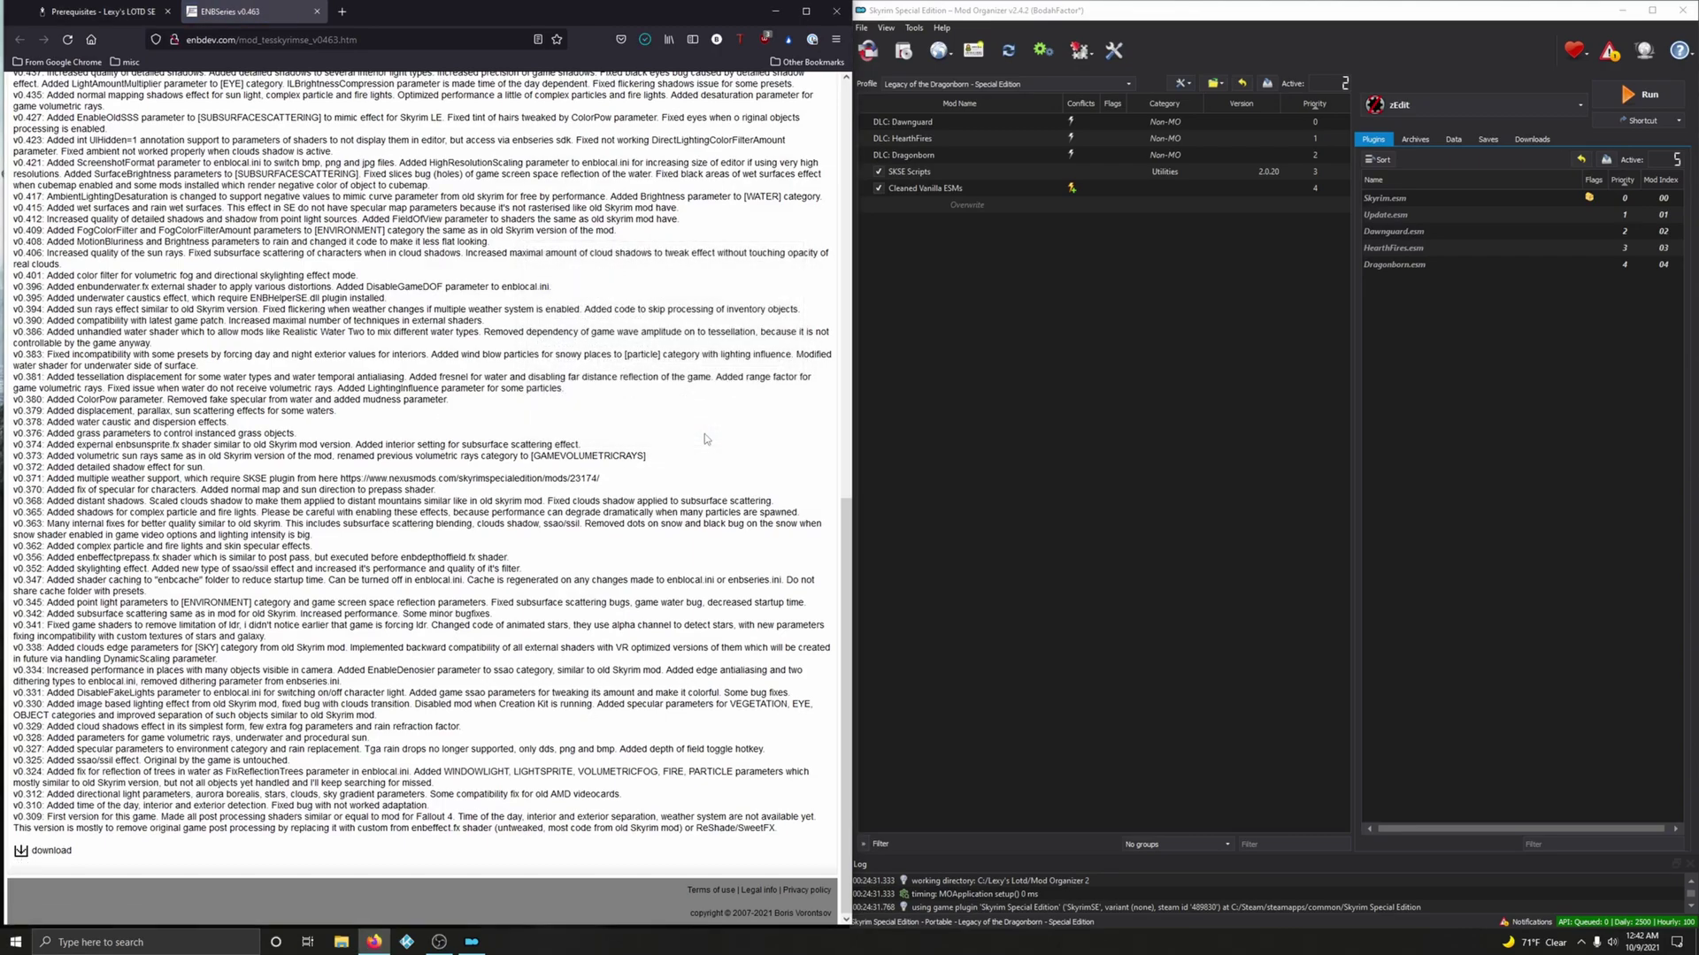
left_click(316, 12)
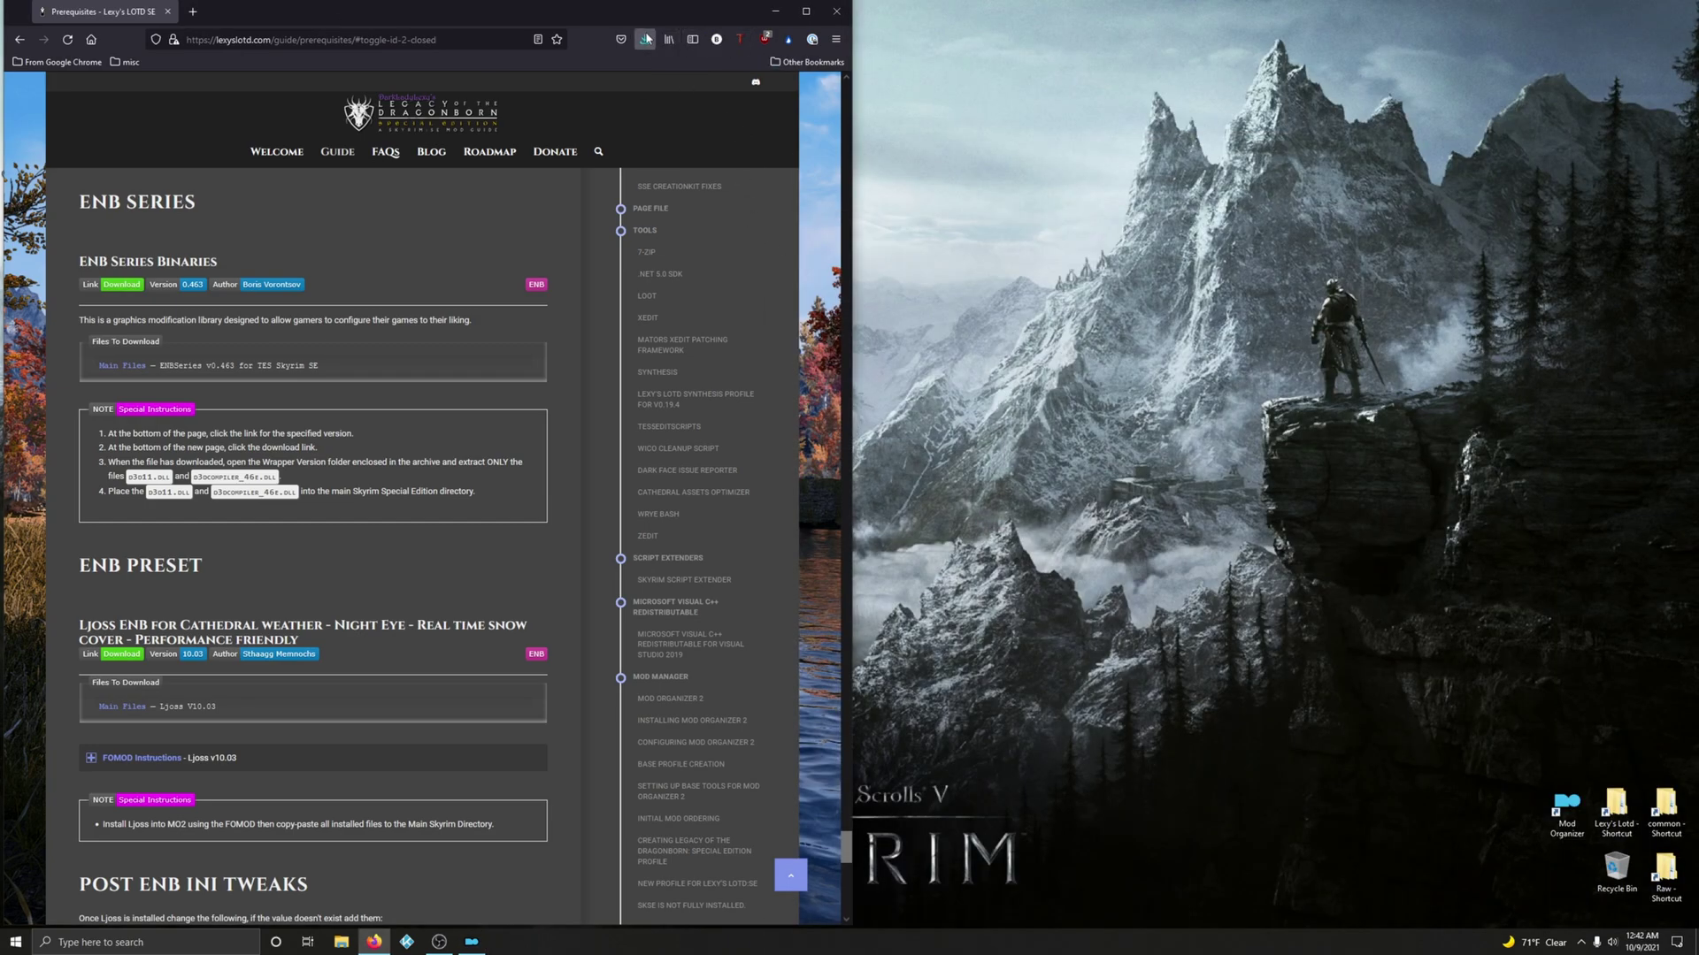
Step: Show the downloaded enbseries_skyrimse_v0463.zip in its folder and locate the Skyrim Special Edition folder inside Steam's common directory
left_click(646, 39)
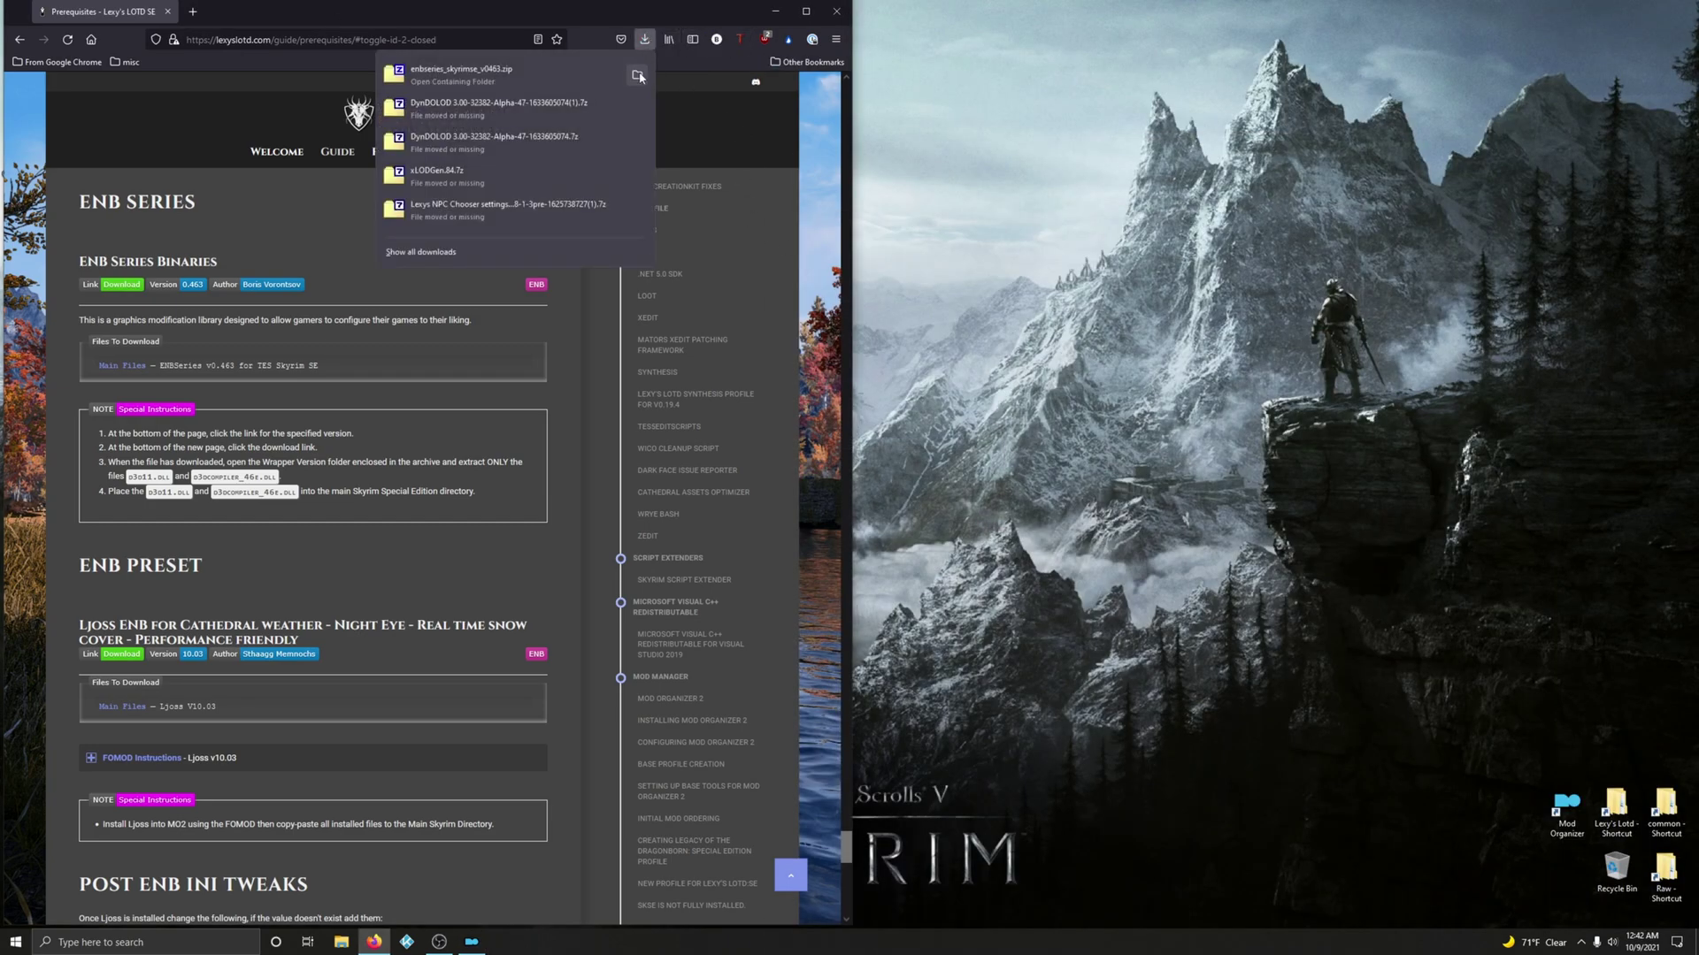
left_click(637, 74)
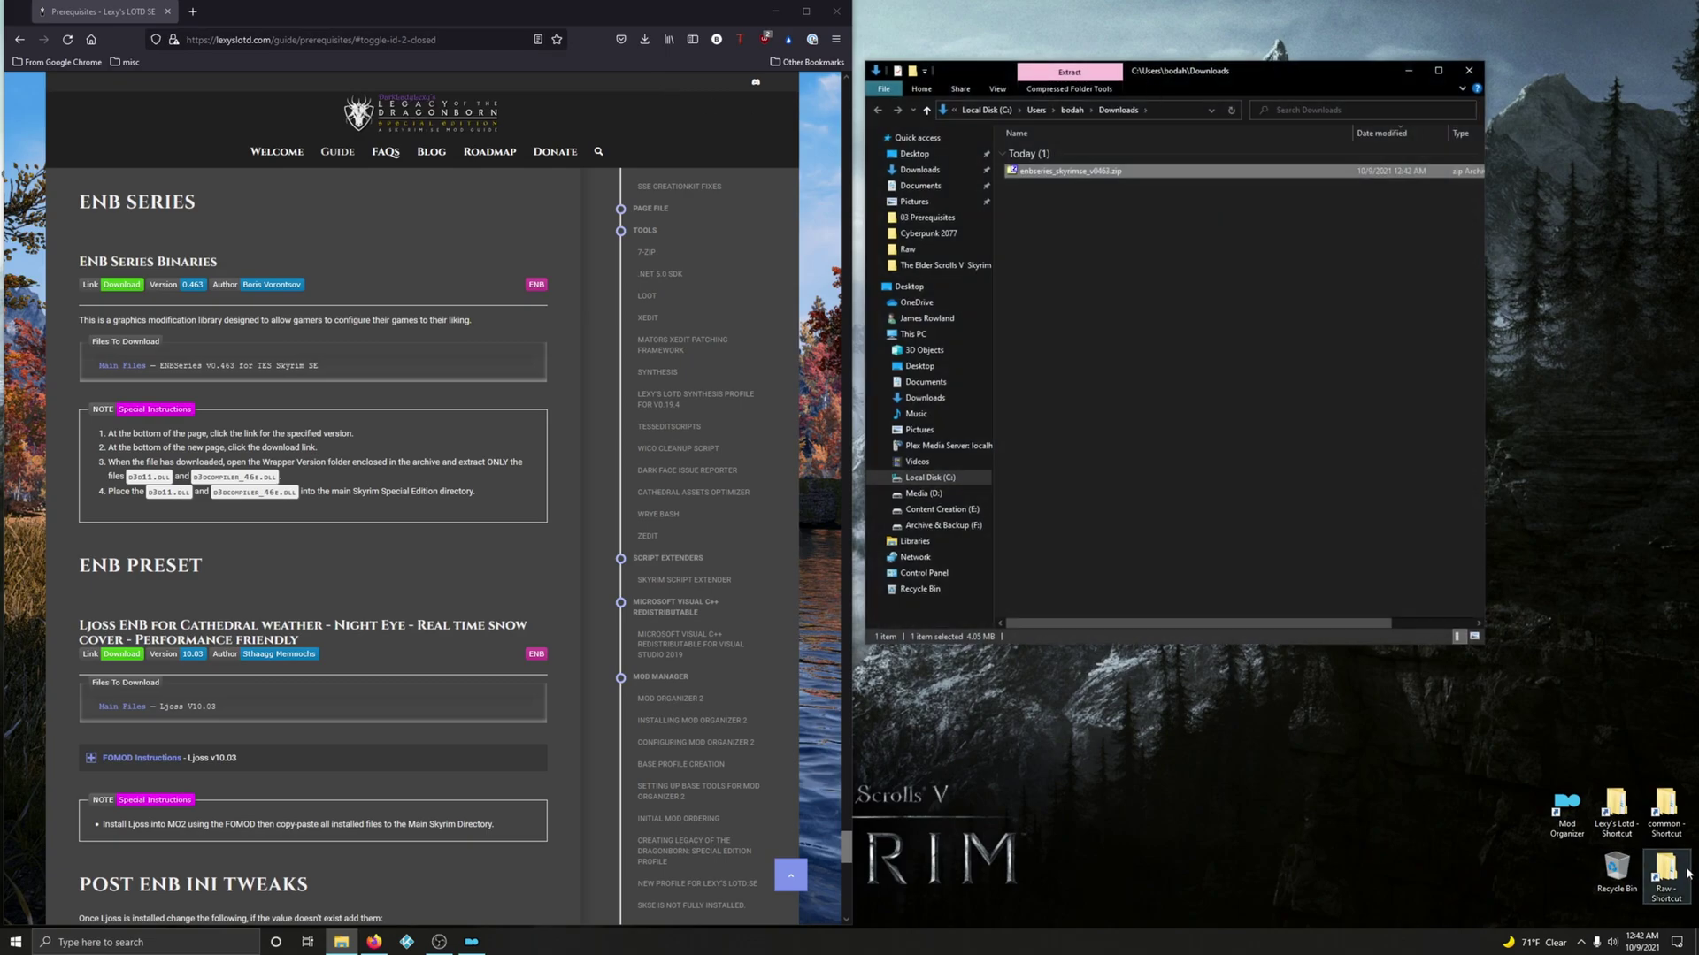
double_click(1666, 810)
left_click_drag(1217, 79, 1253, 352)
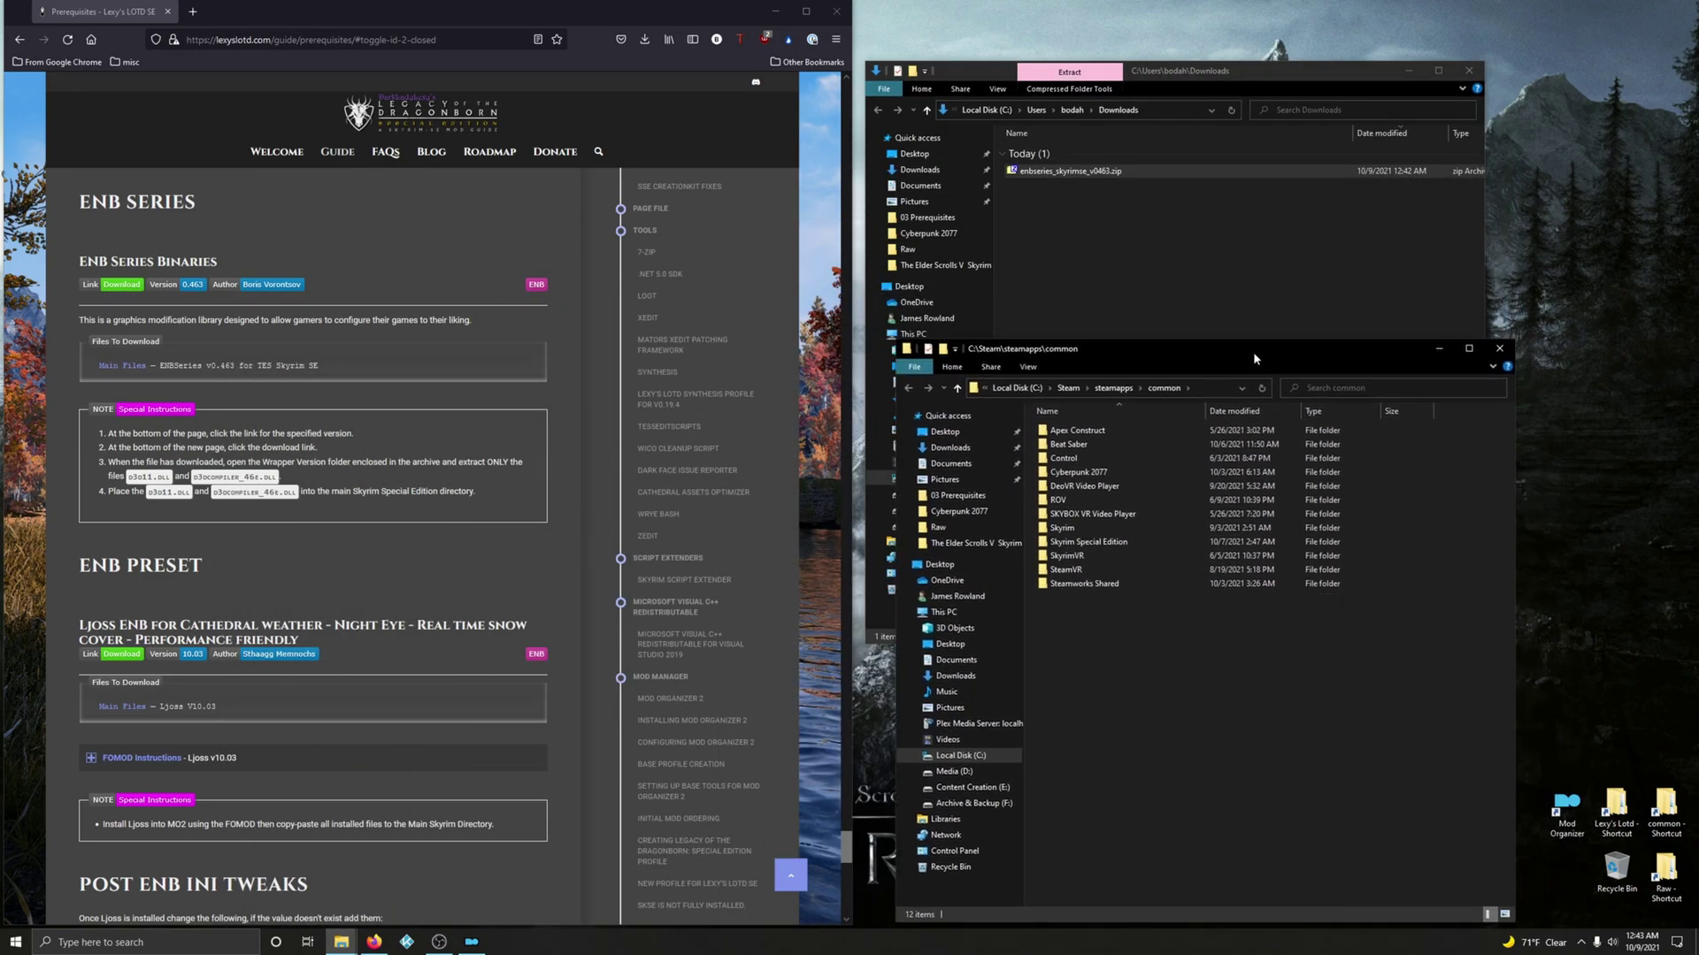
left_click(1090, 544)
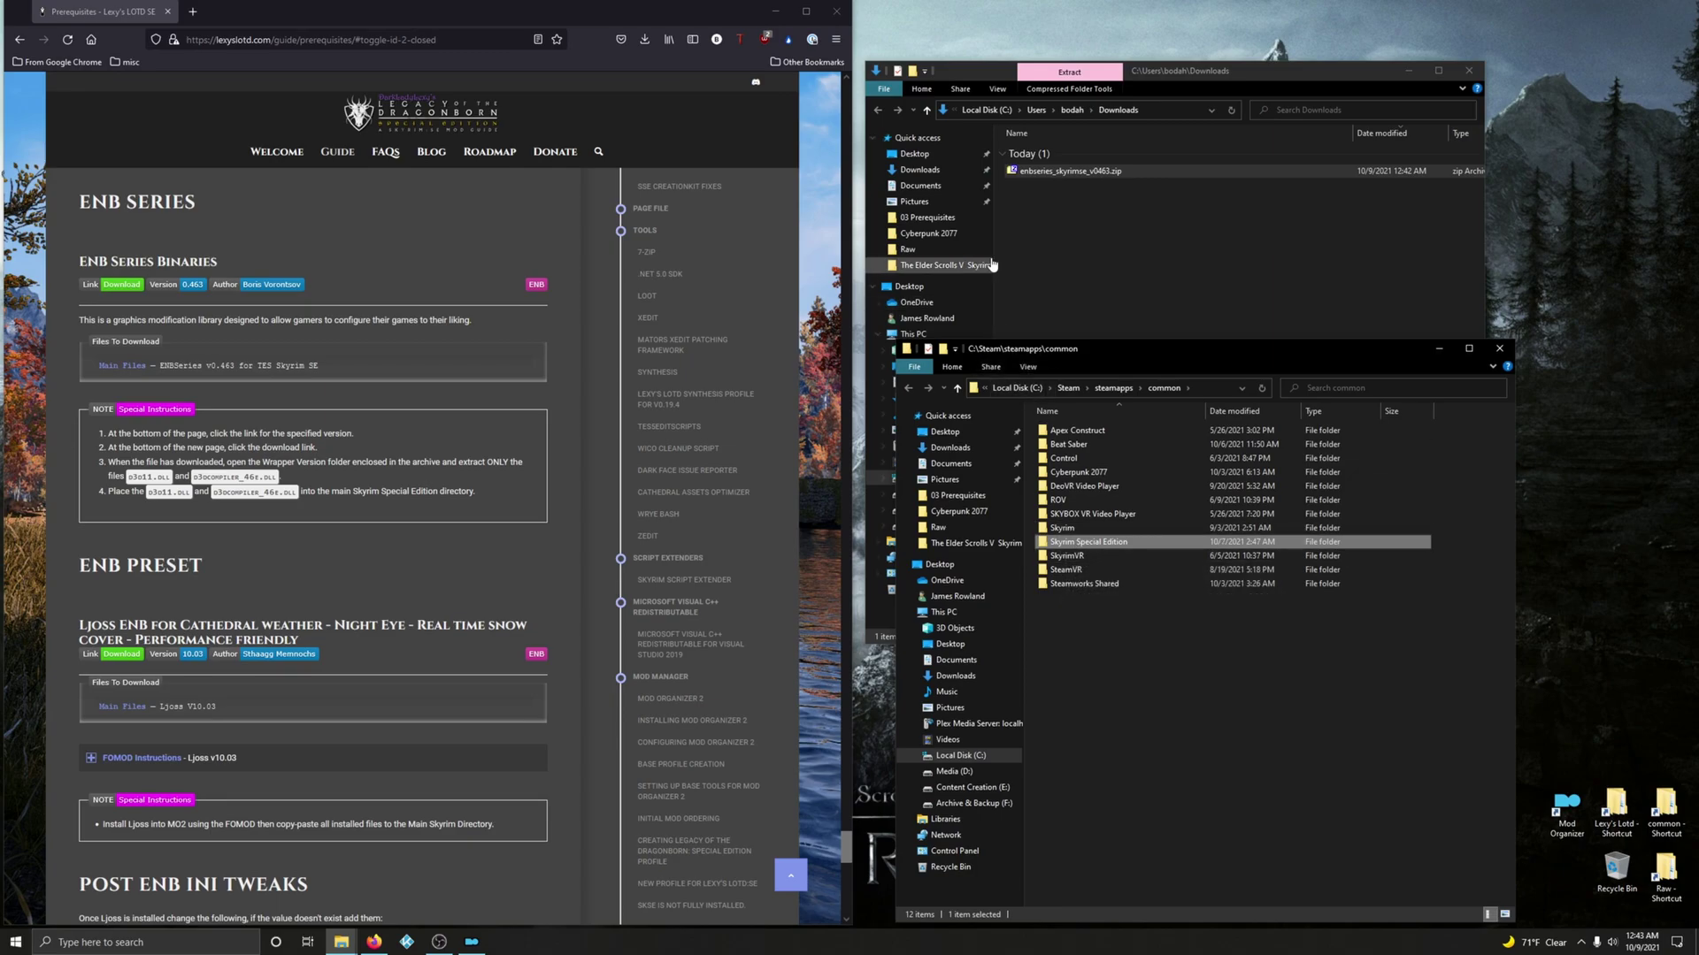
Step: Copy d3d11.dll and d3dcompiler_46e.dll from the archive's WrapperVersion folder into the Skyrim Special Edition folder, and close the archive and folder windows
double_click(1038, 173)
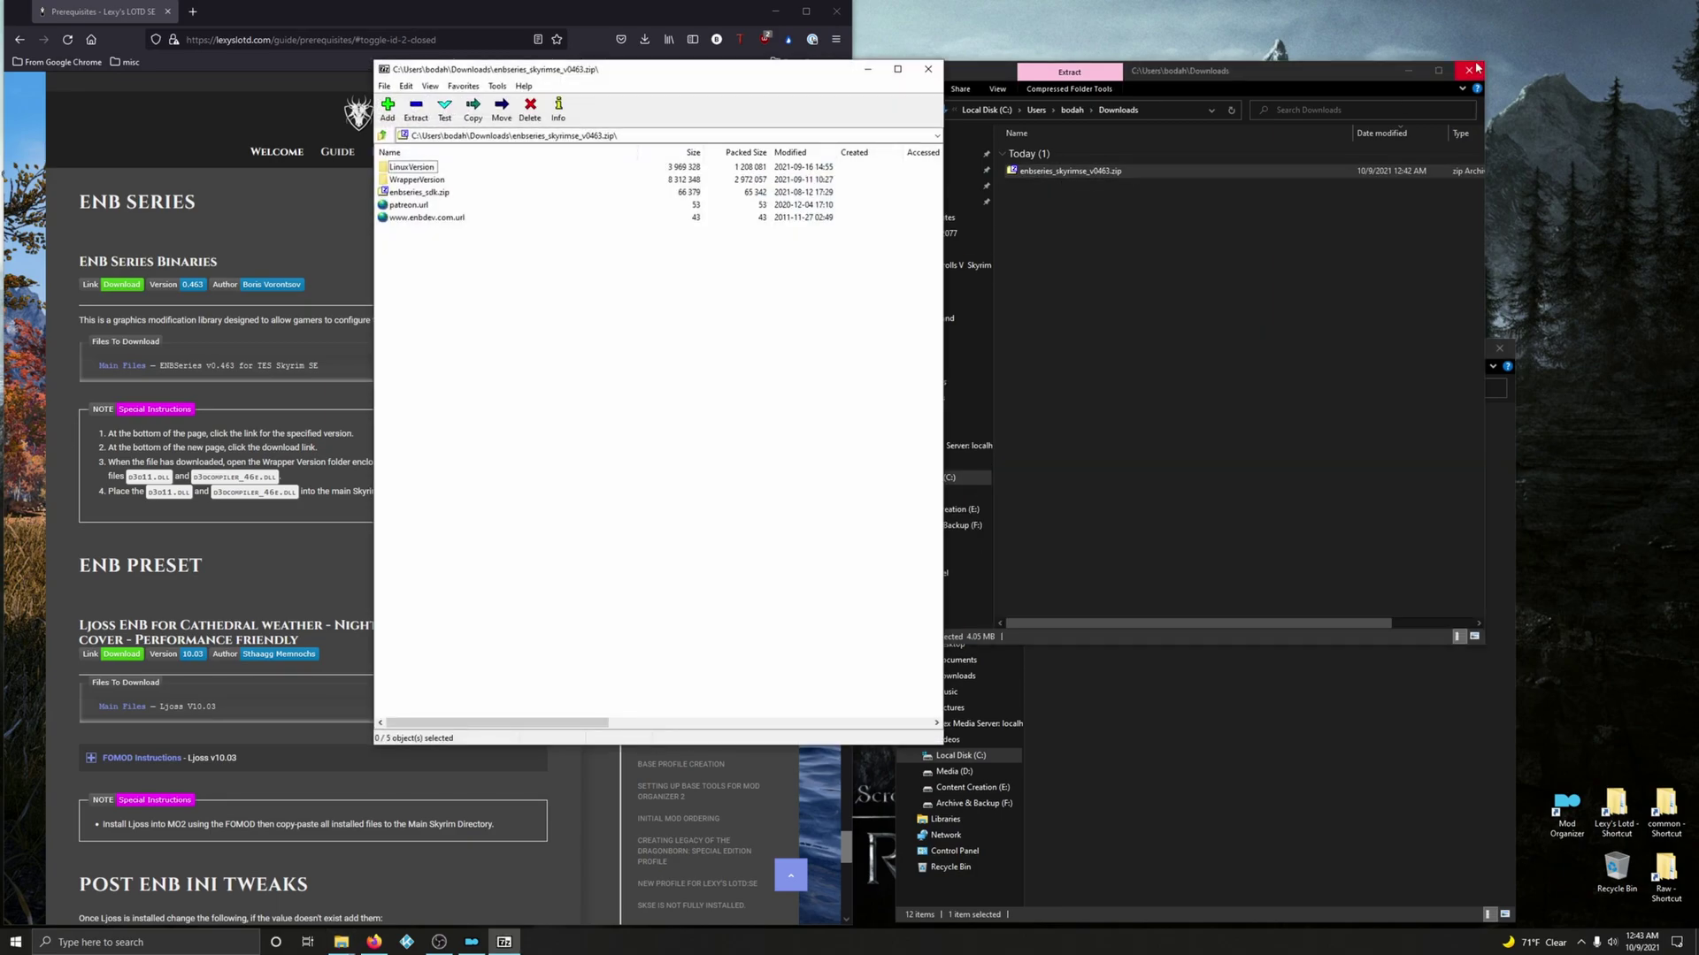
left_click(1468, 70)
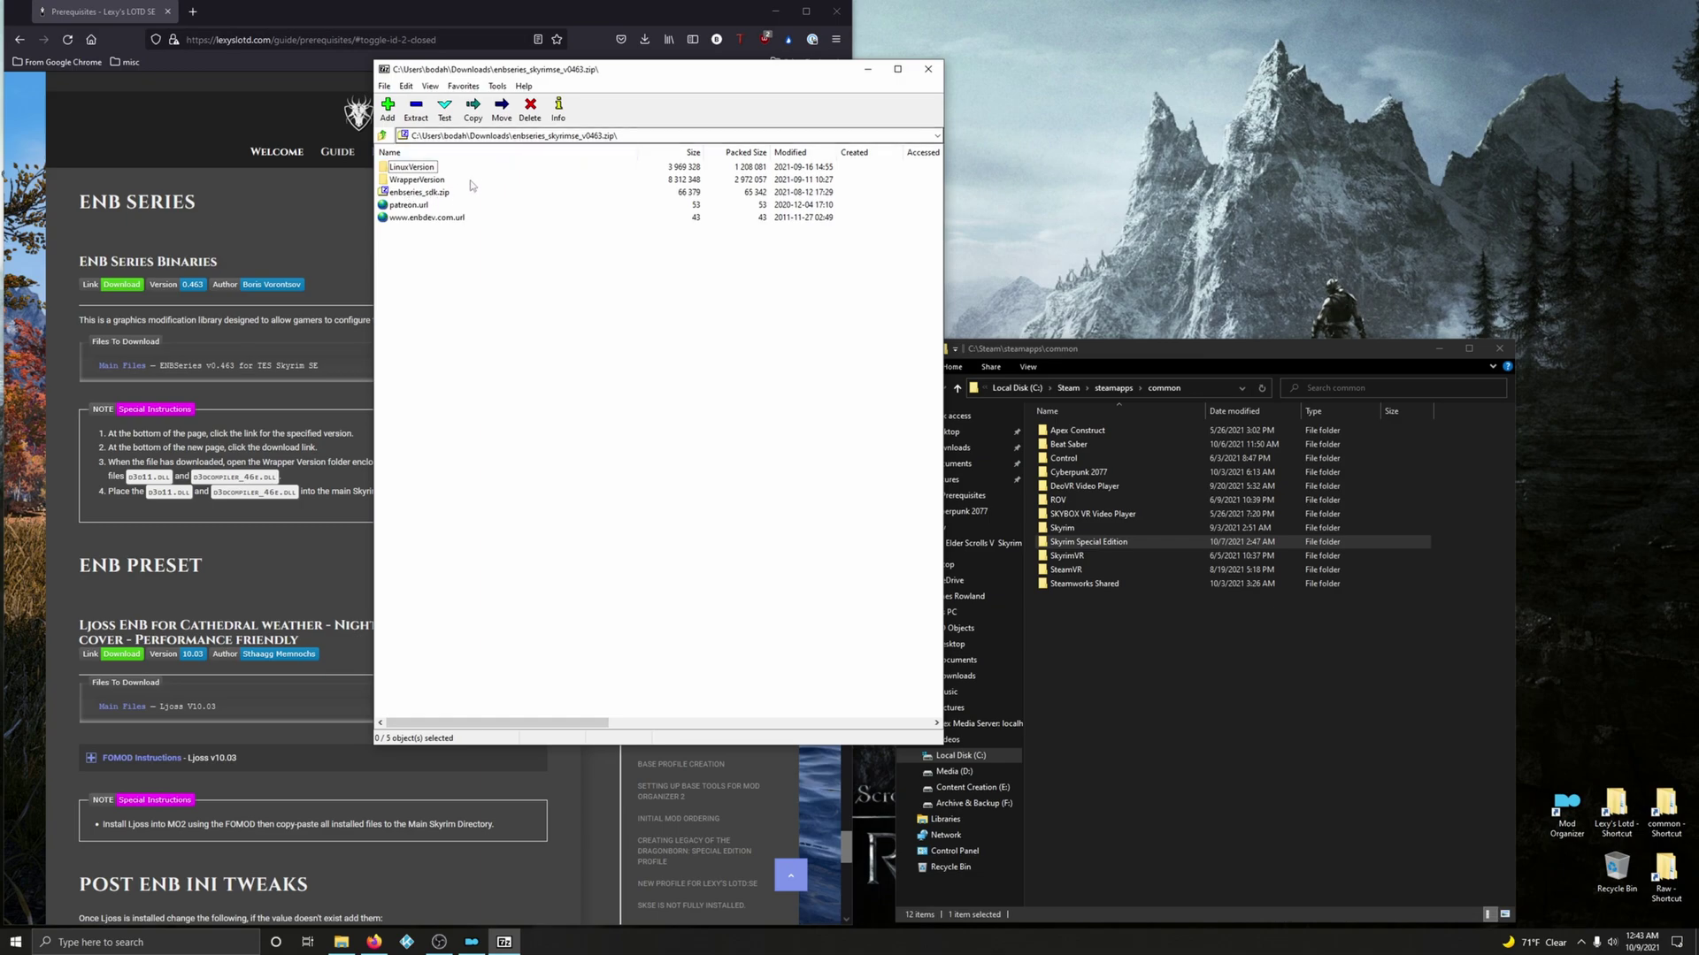
double_click(433, 180)
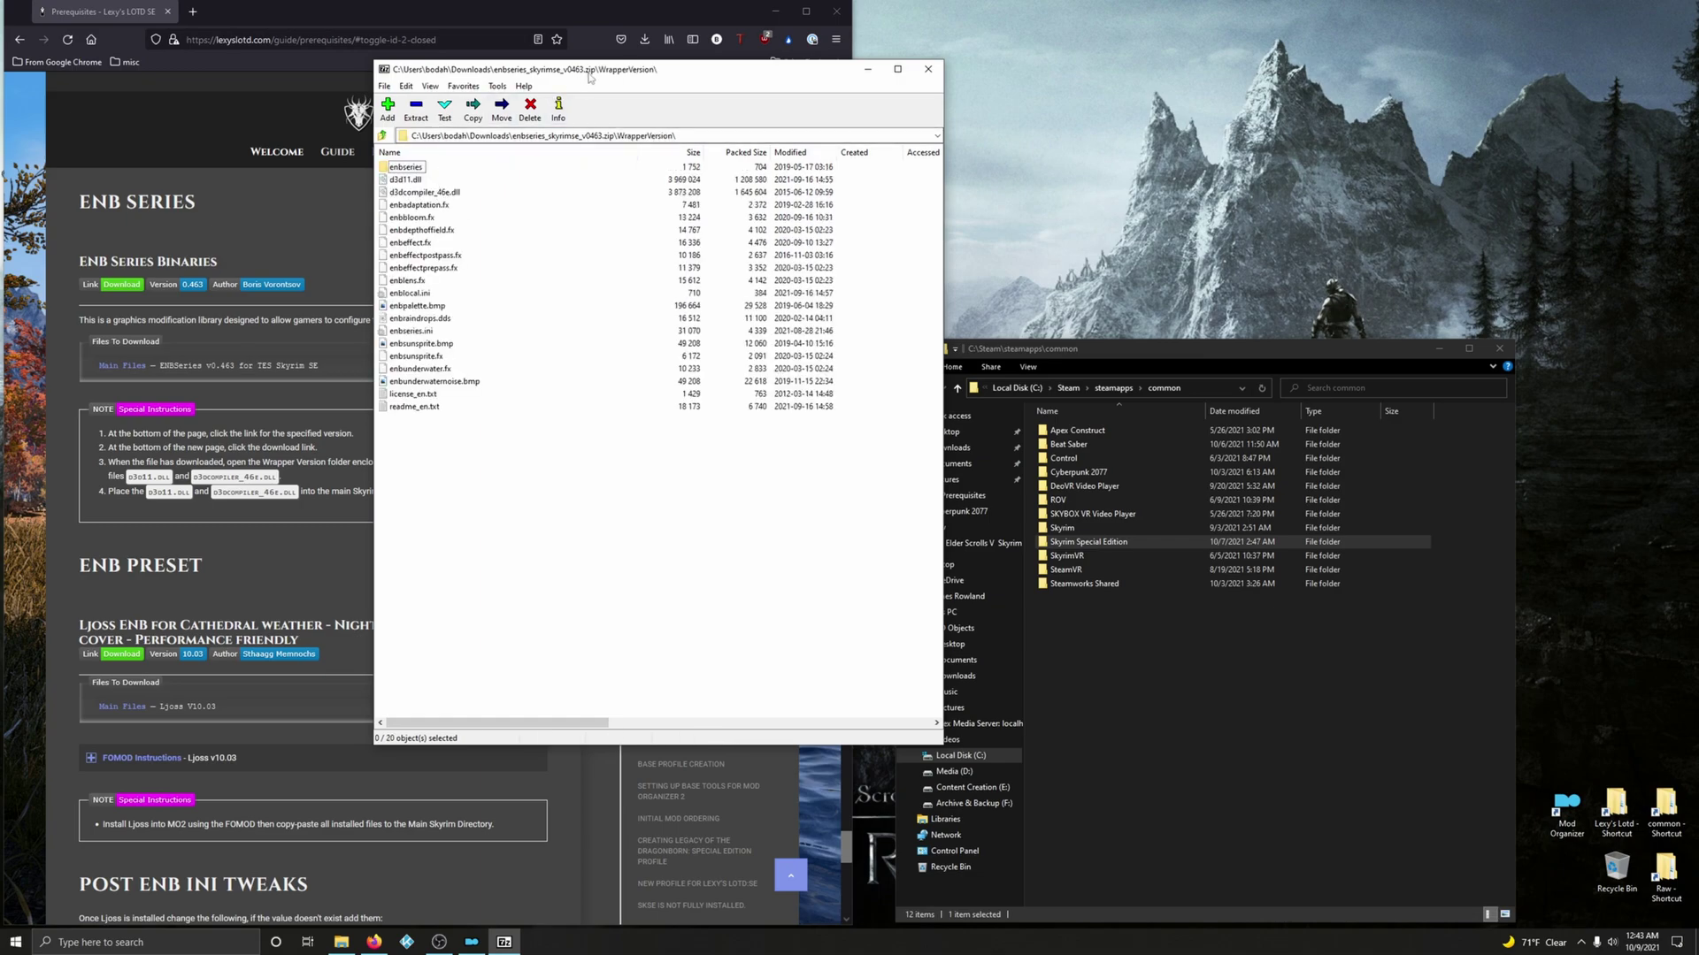
left_click_drag(595, 74, 635, 70)
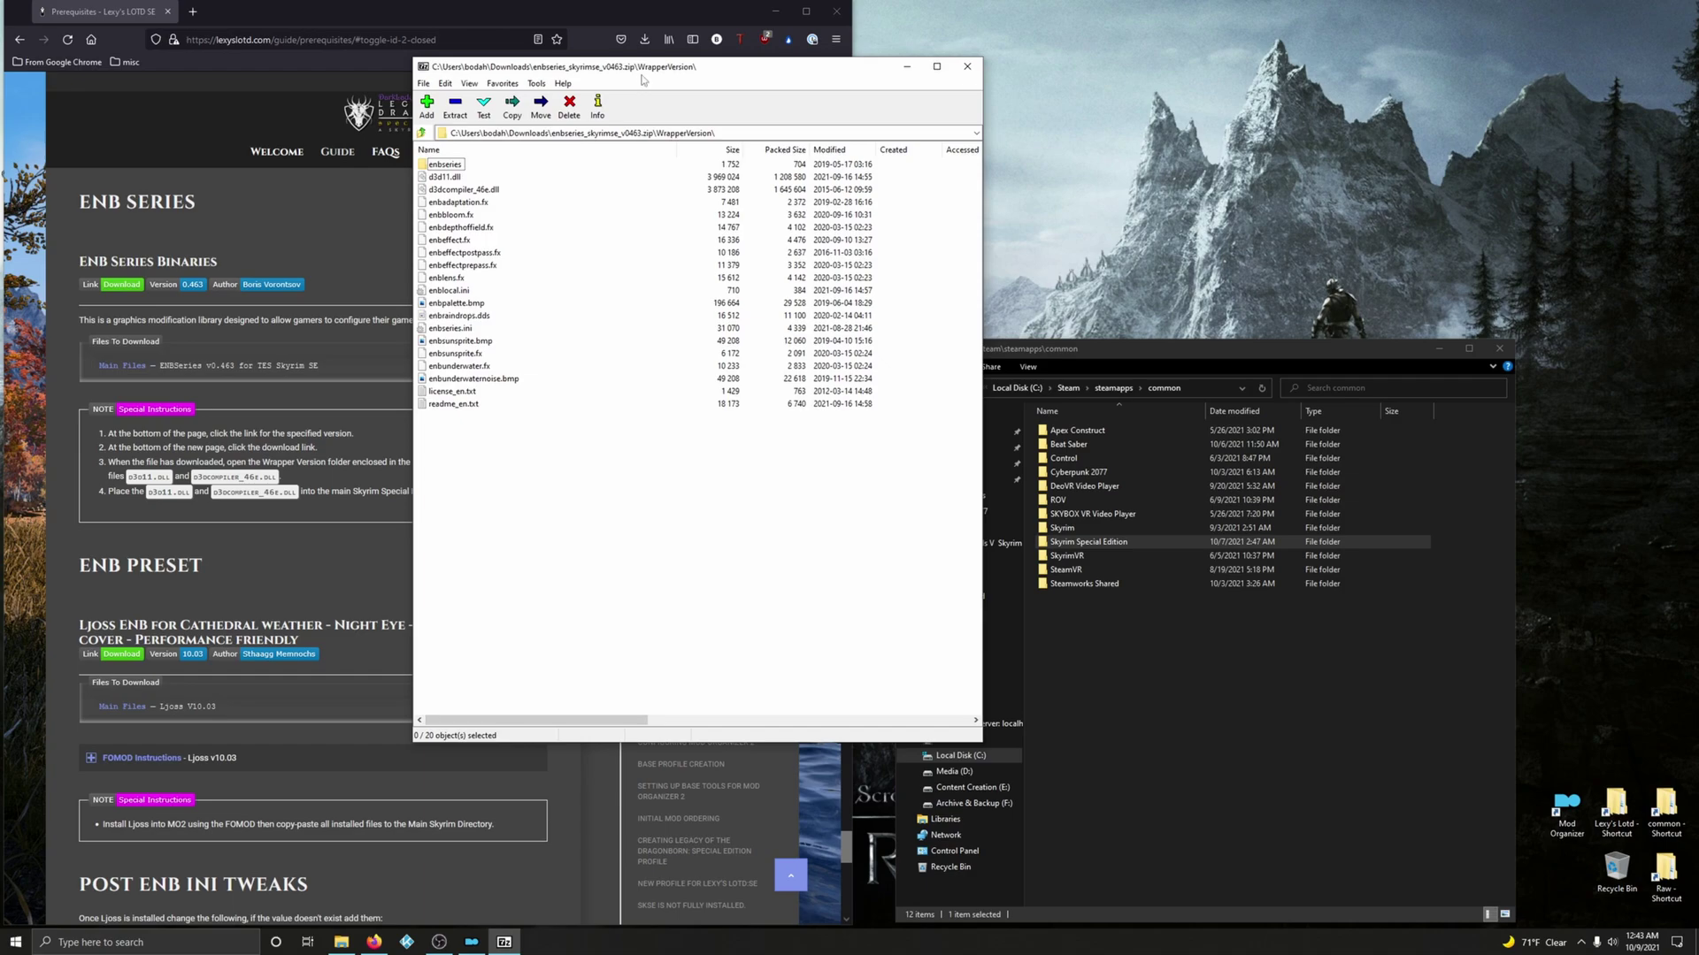
left_click(445, 179)
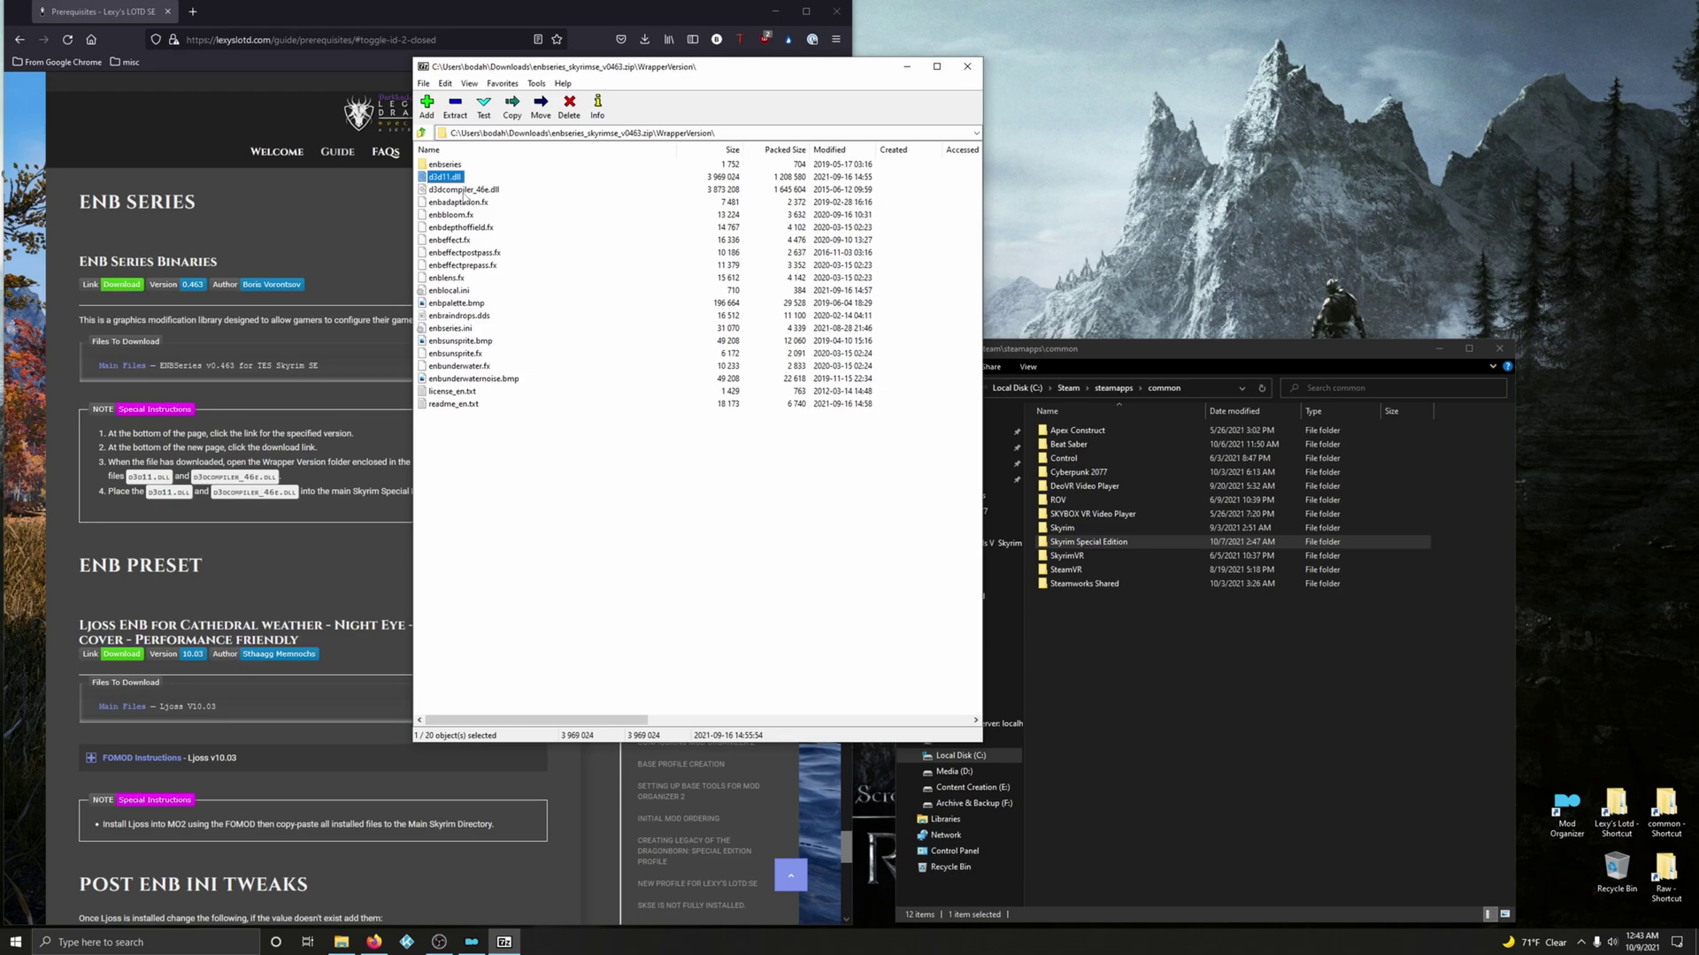
left_click(453, 190, "ctrl")
left_click_drag(470, 191, 1071, 548)
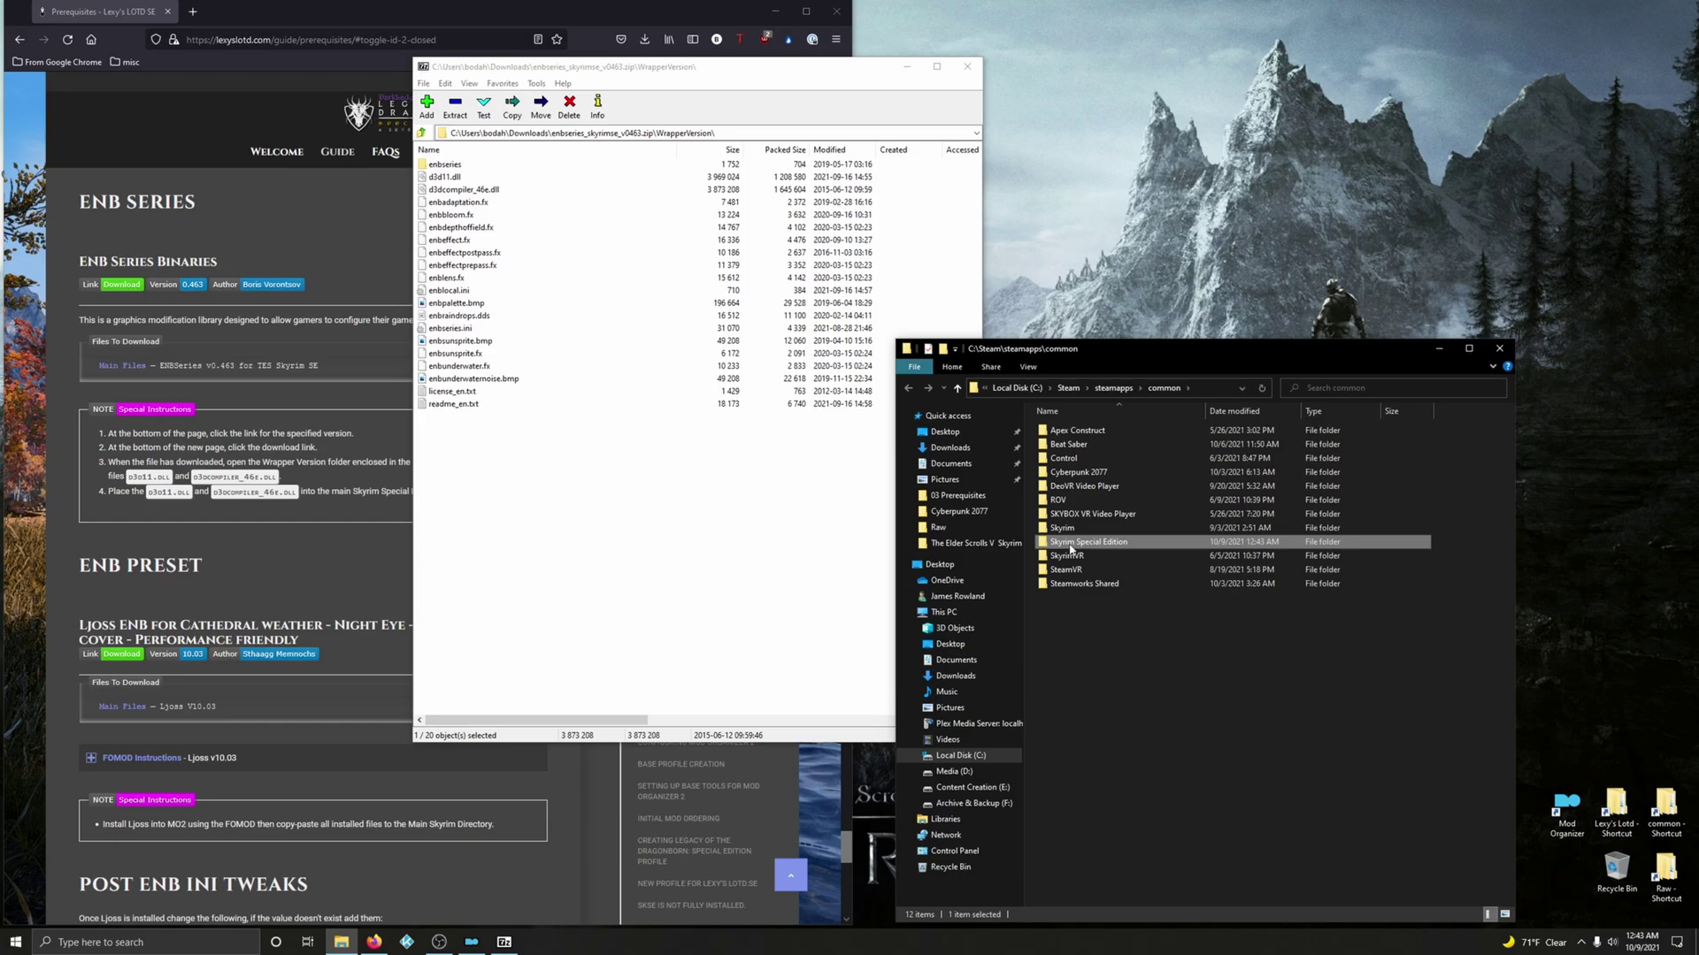
left_click(968, 68)
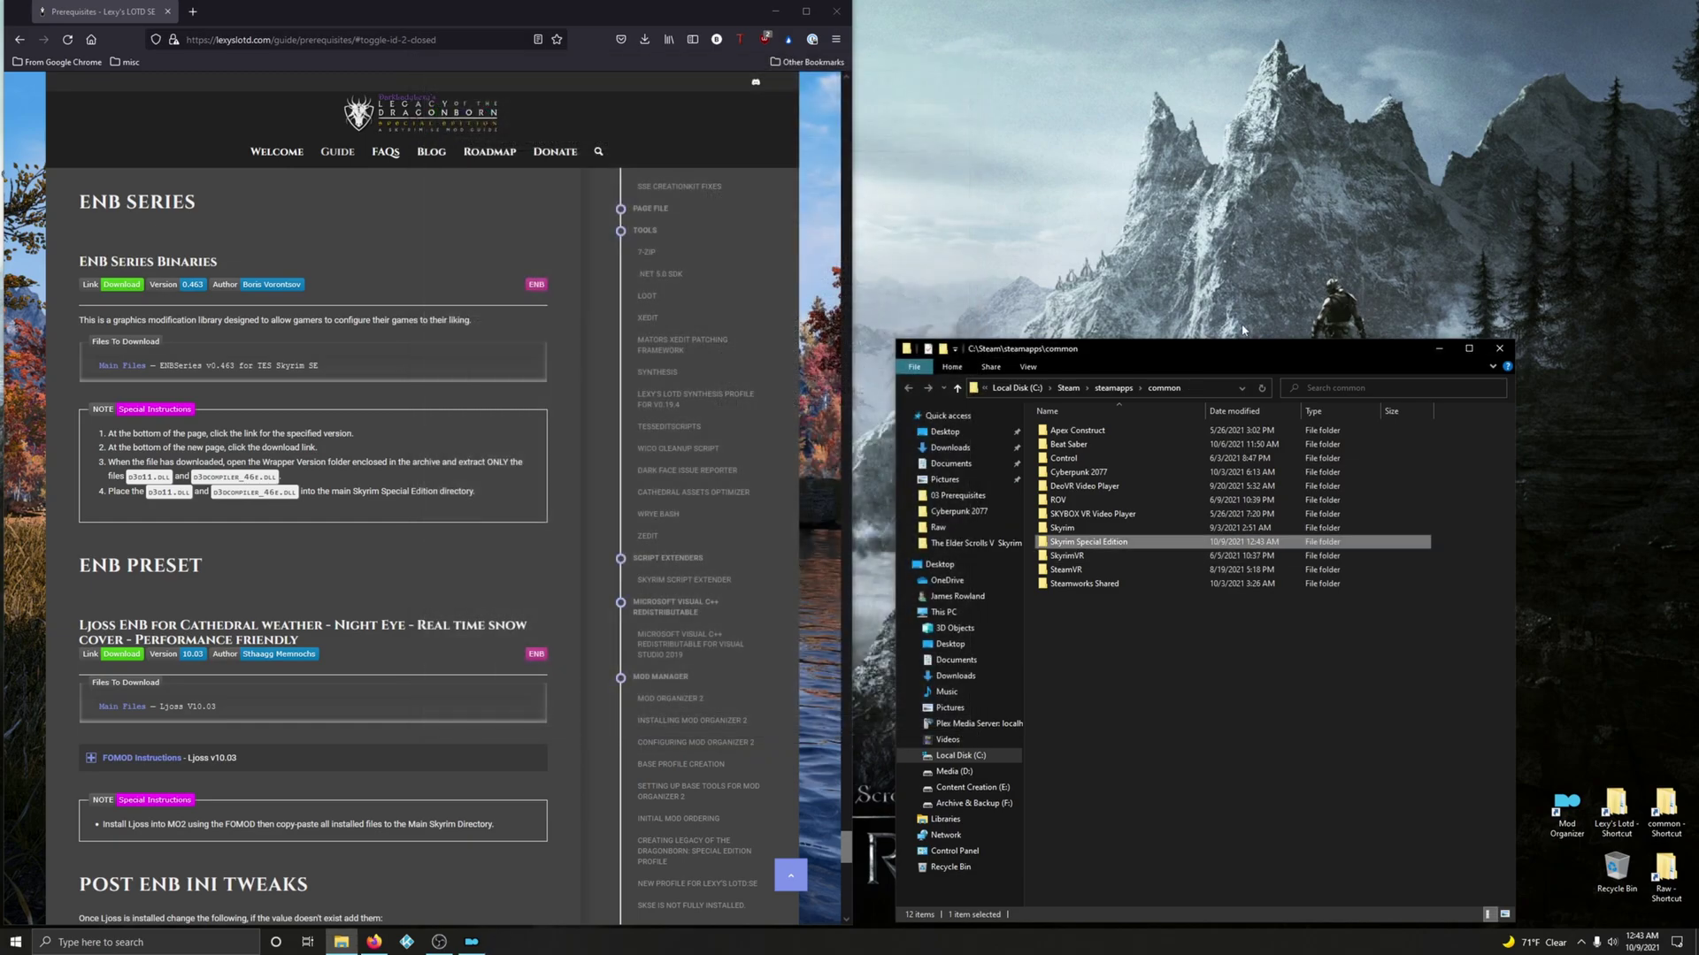
left_click(1499, 348)
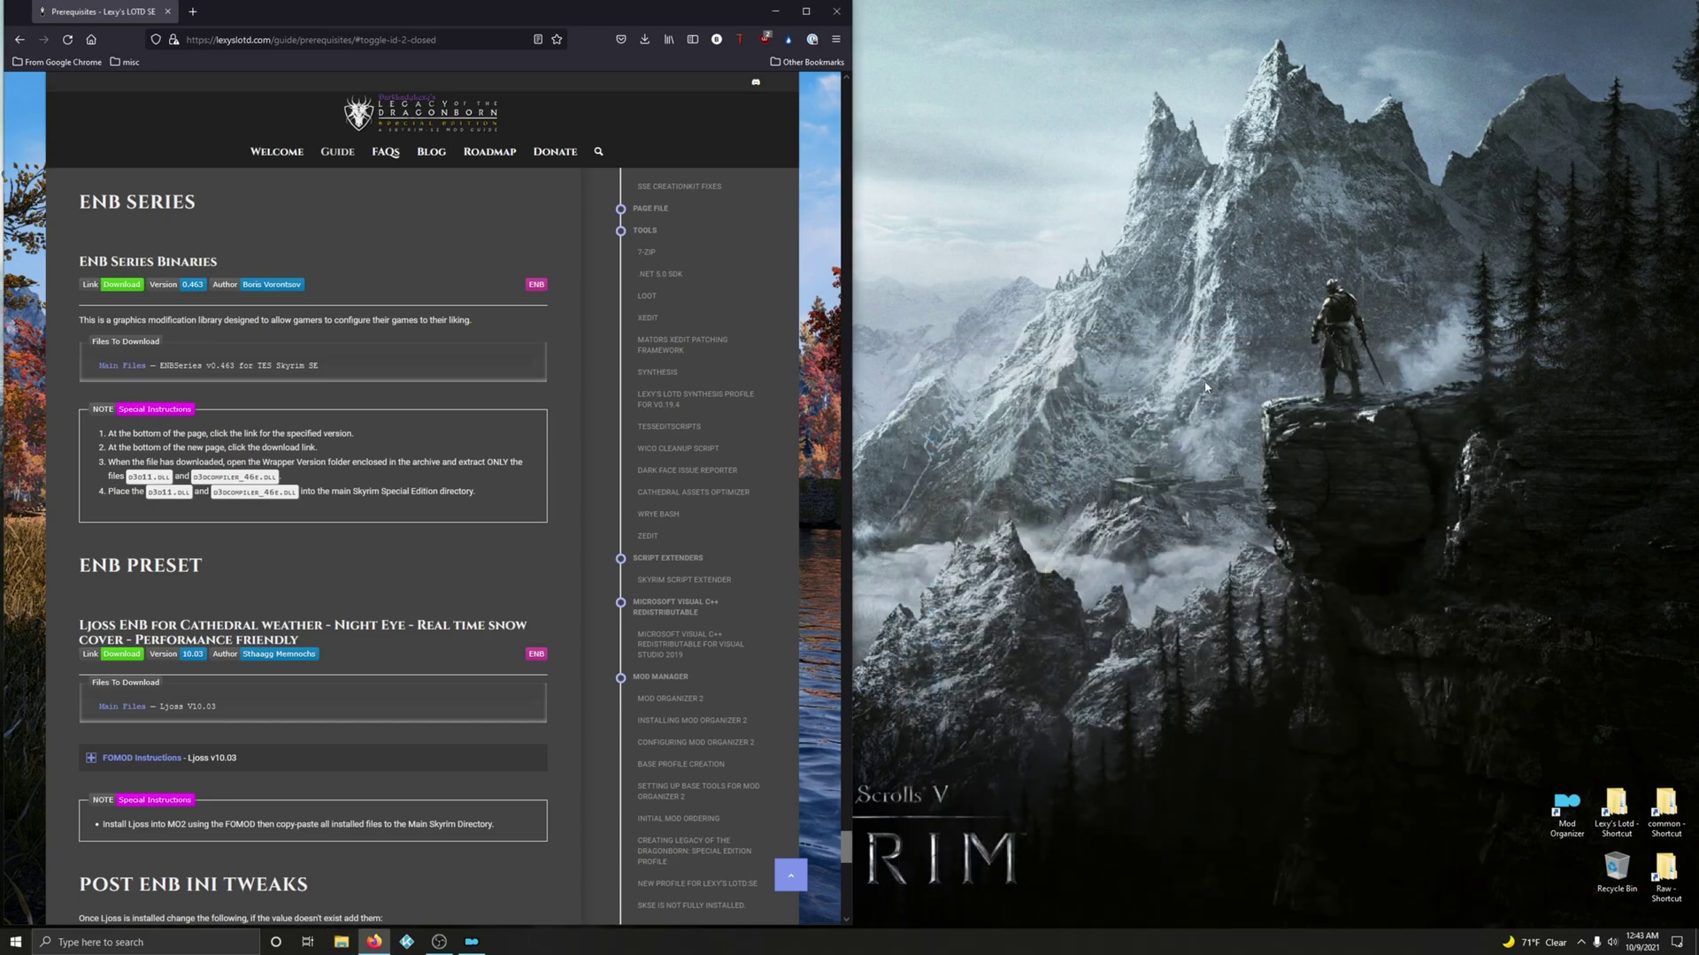
Step: Download the Ljoss V10.03 main file from its Nexus Mods page into Mod Organizer's downloads, and close the mod page
scroll(192, 610, "down", 2)
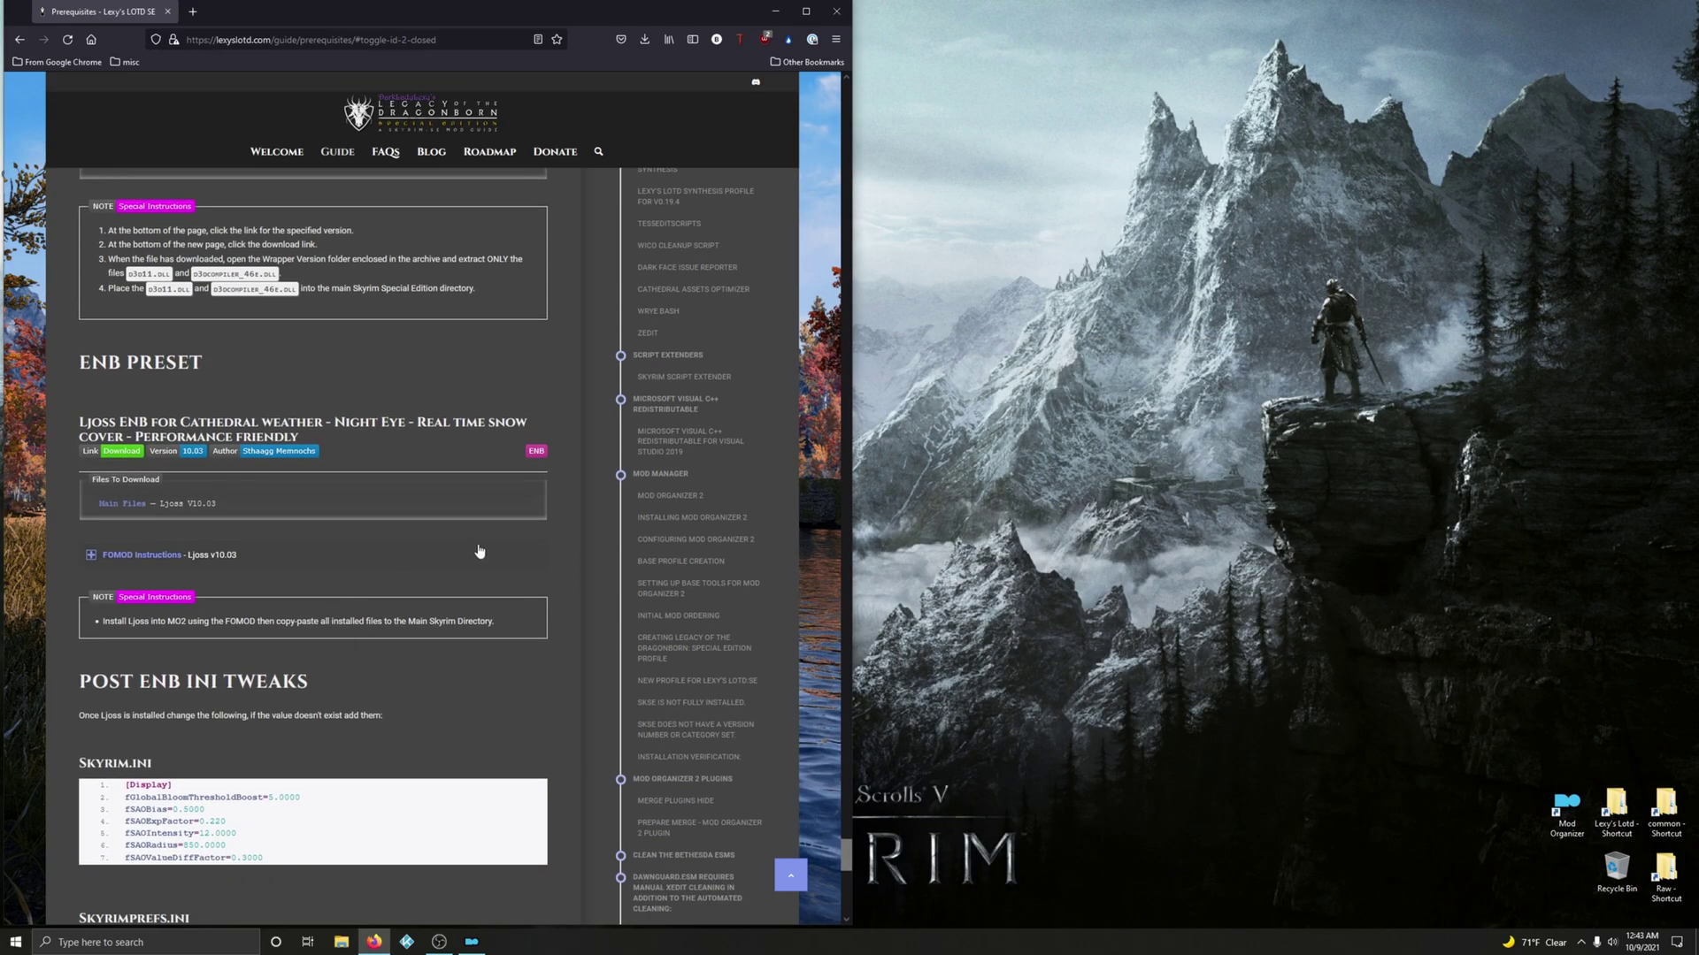
double_click(1573, 834)
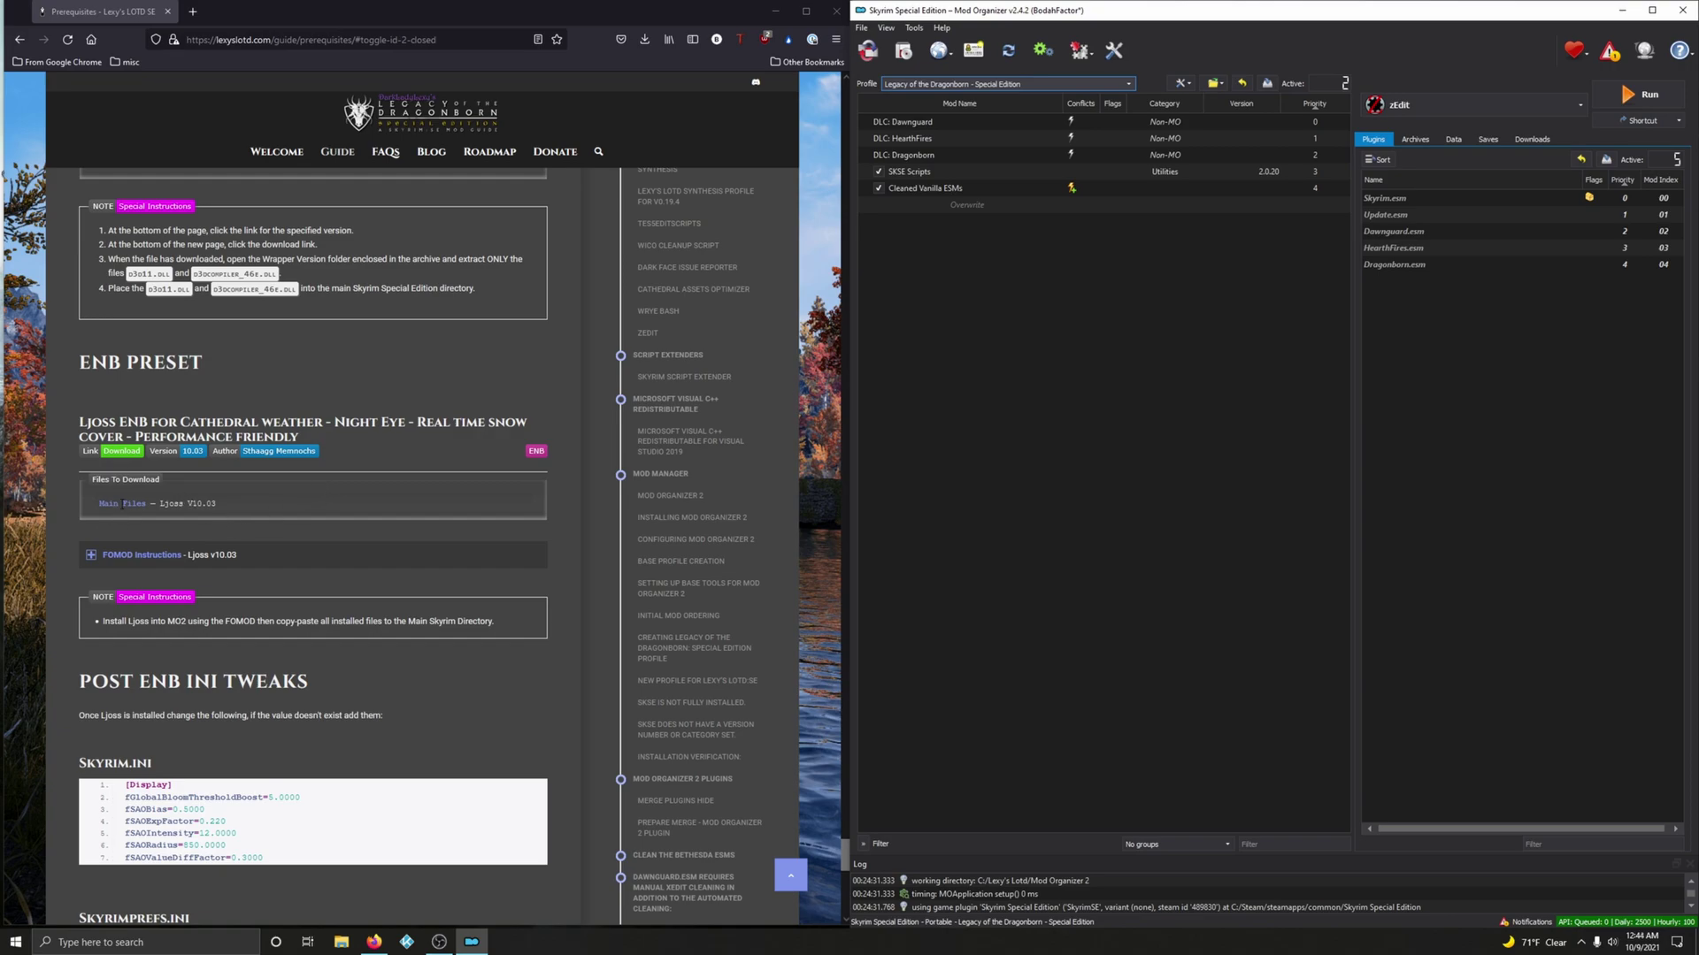
left_click(122, 453)
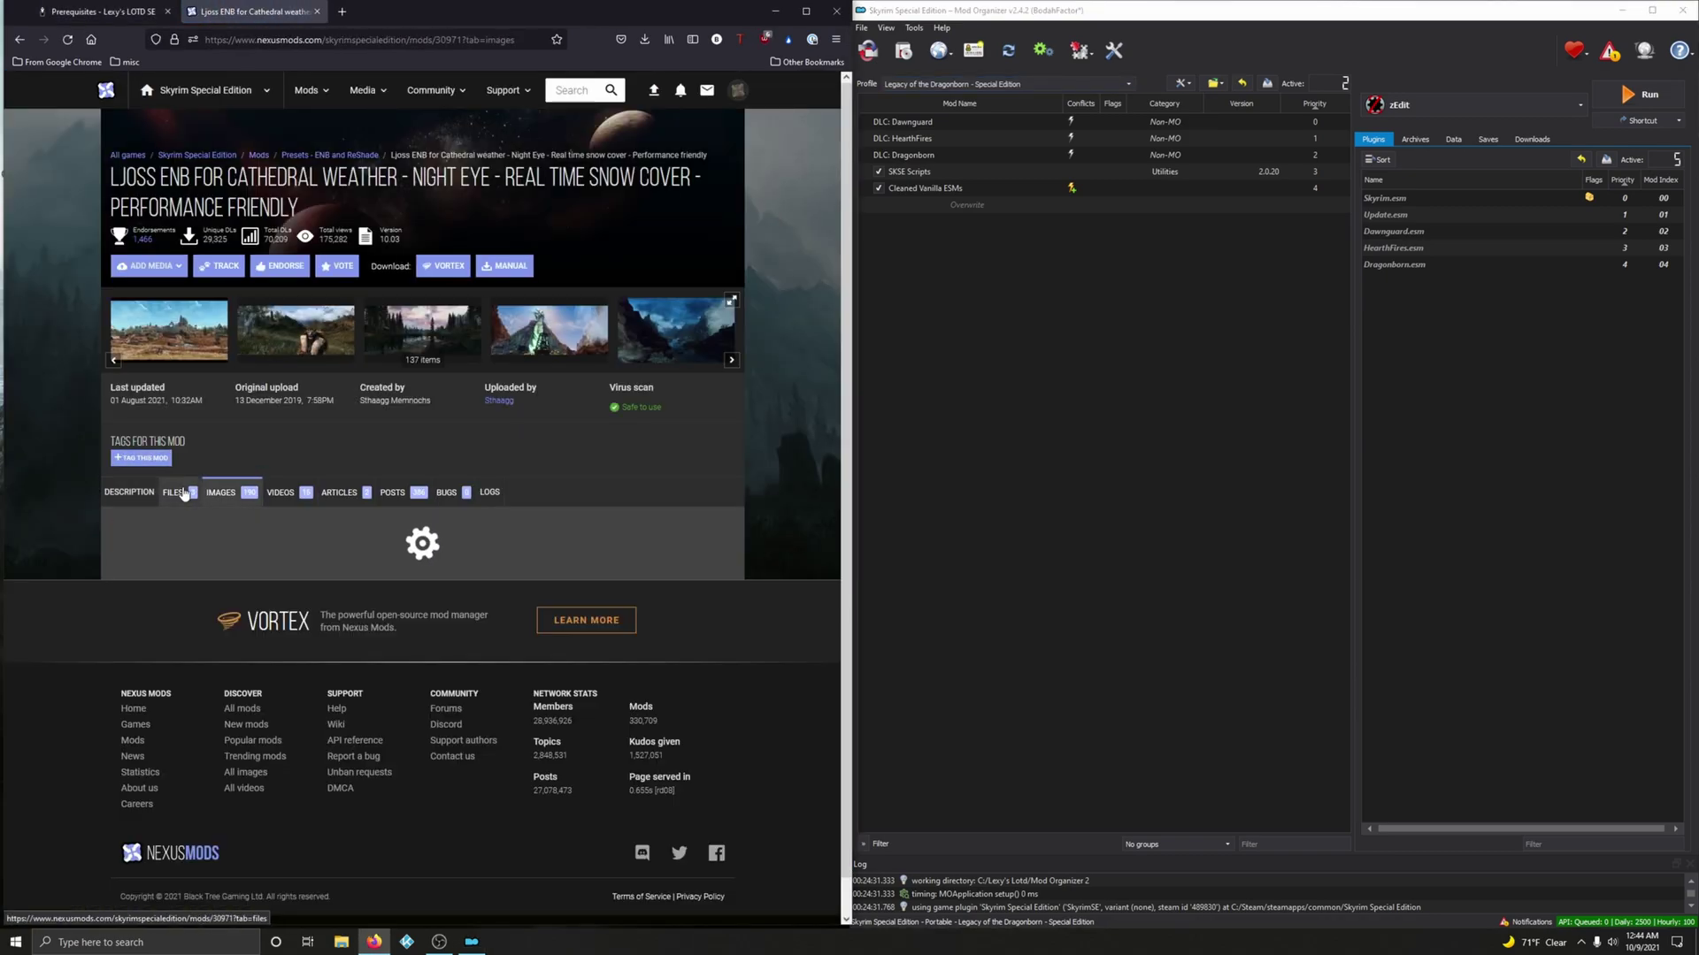
left_click(173, 495)
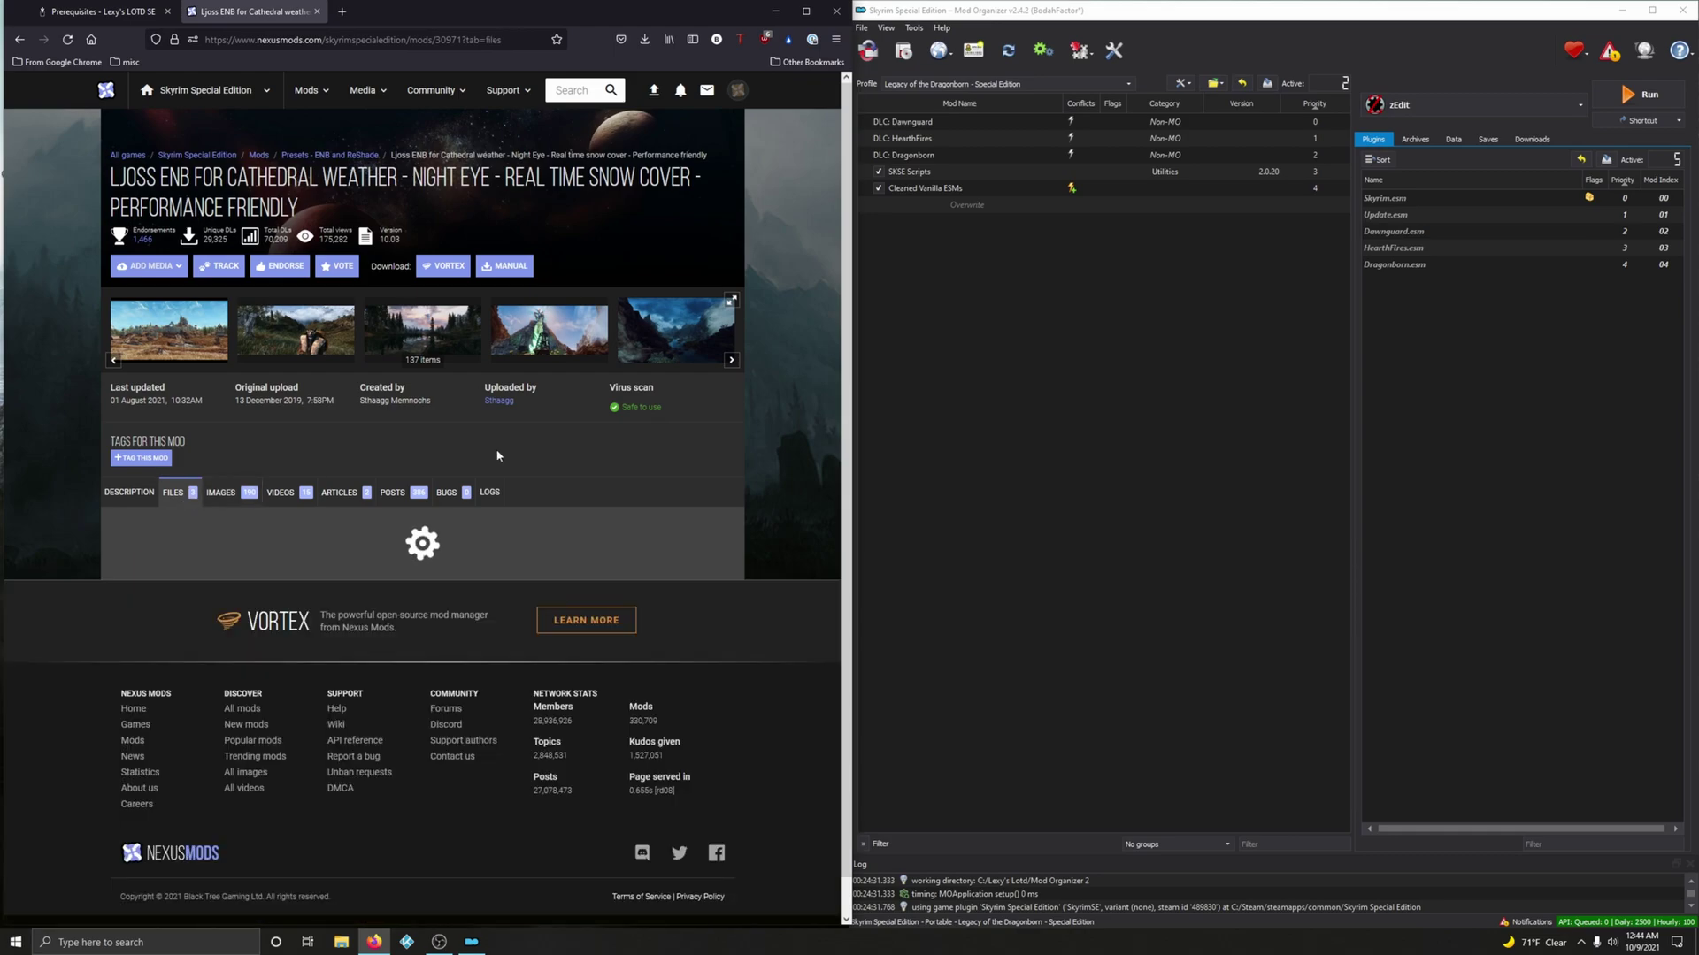
scroll(354, 522, "down", 3)
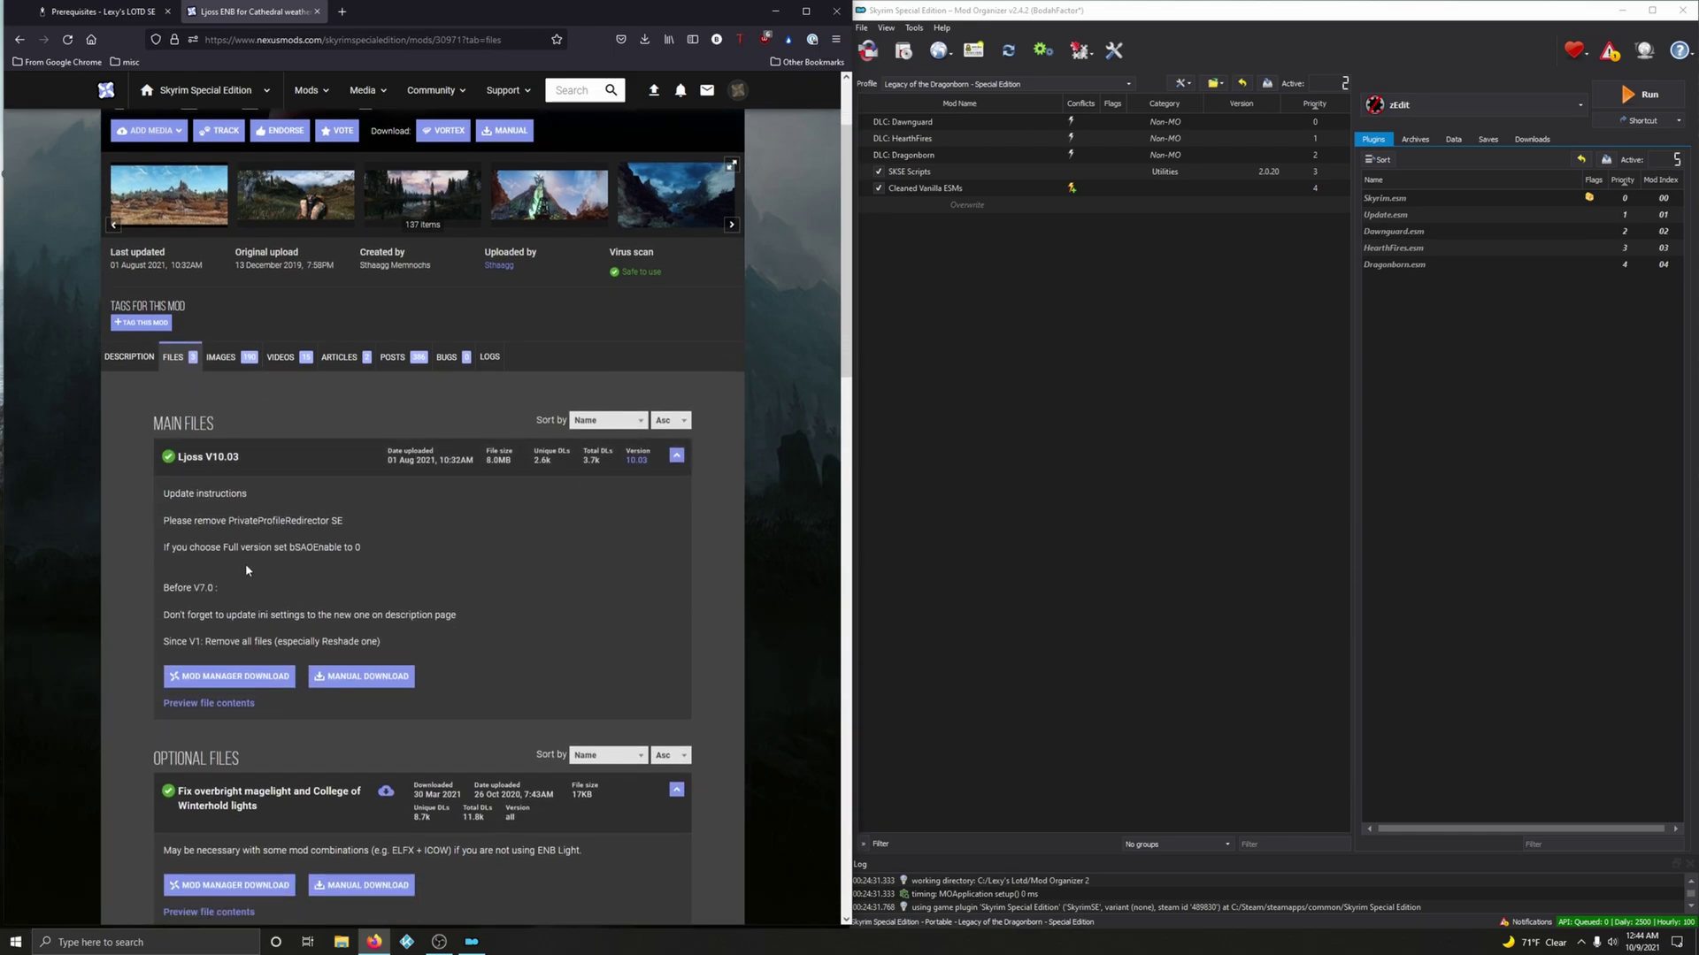
left_click(227, 683)
left_click(145, 422)
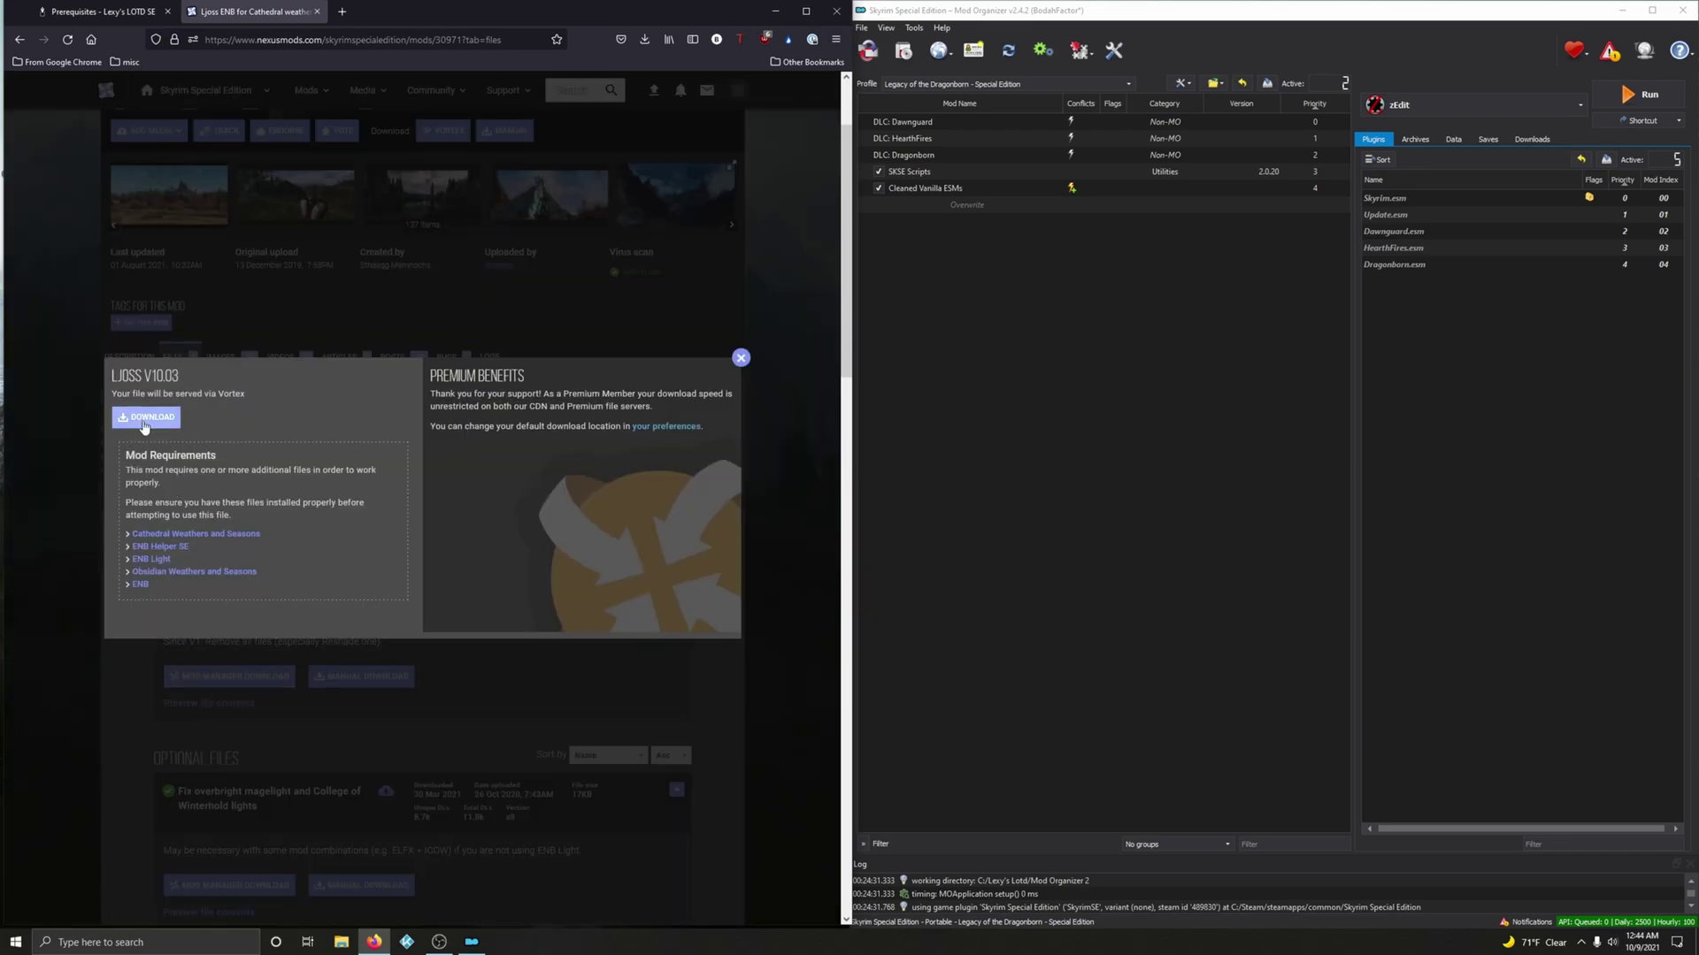
left_click(1533, 140)
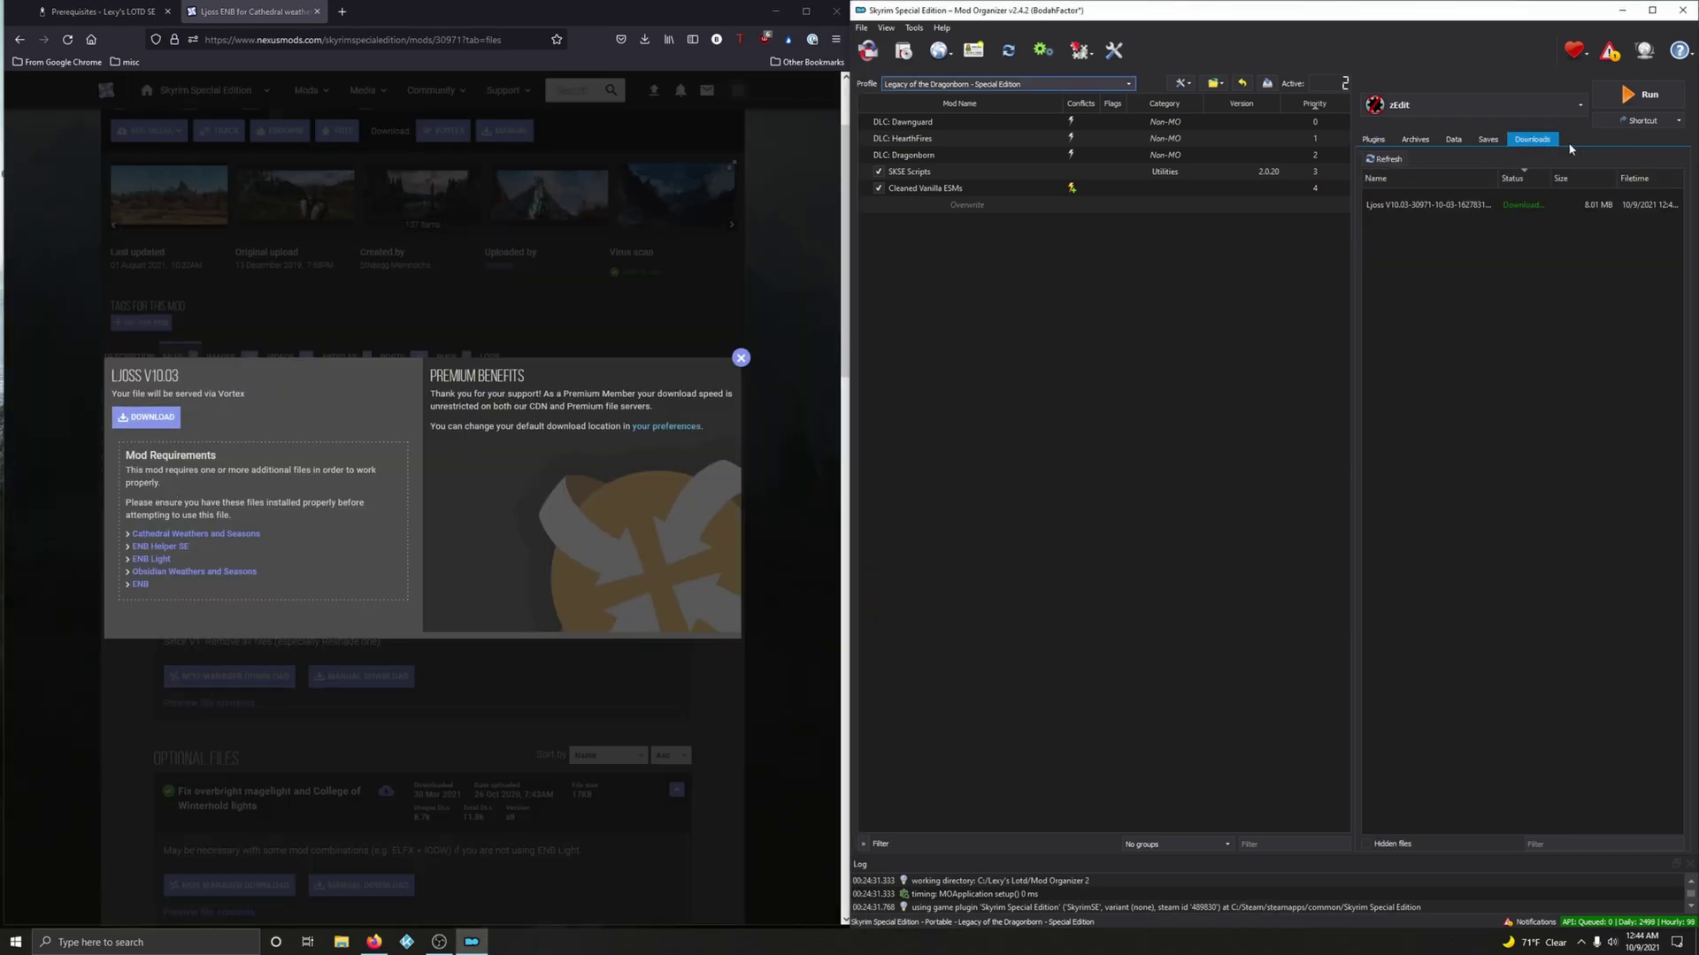
left_click(742, 357)
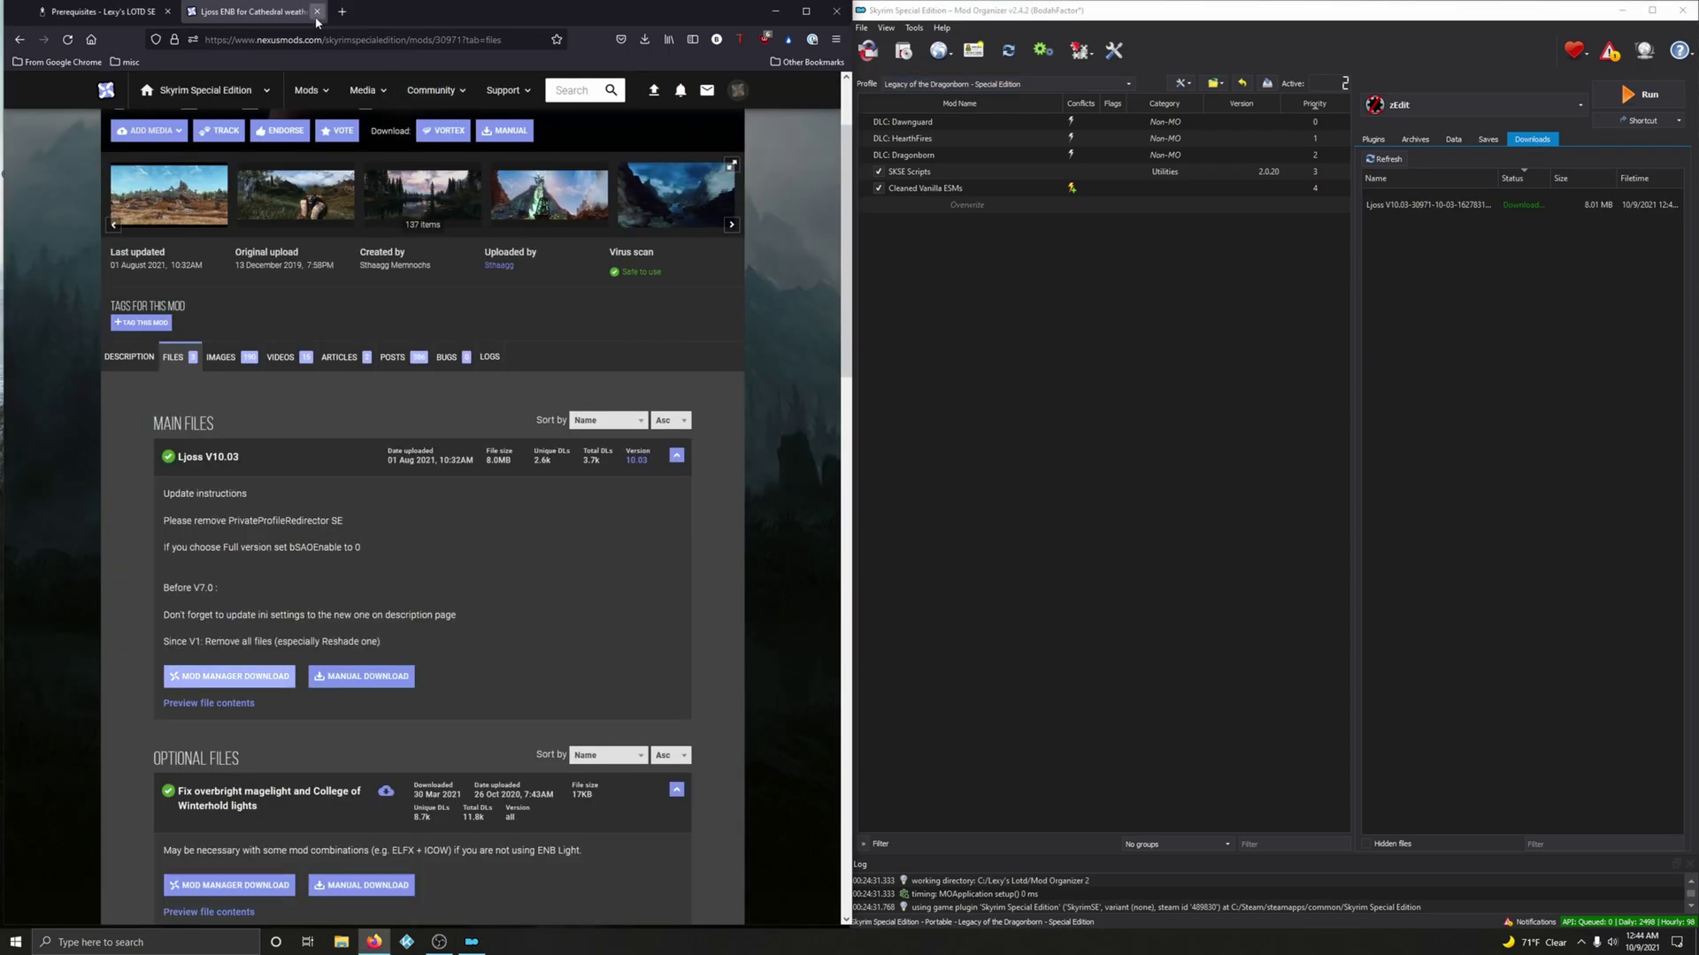
left_click(317, 12)
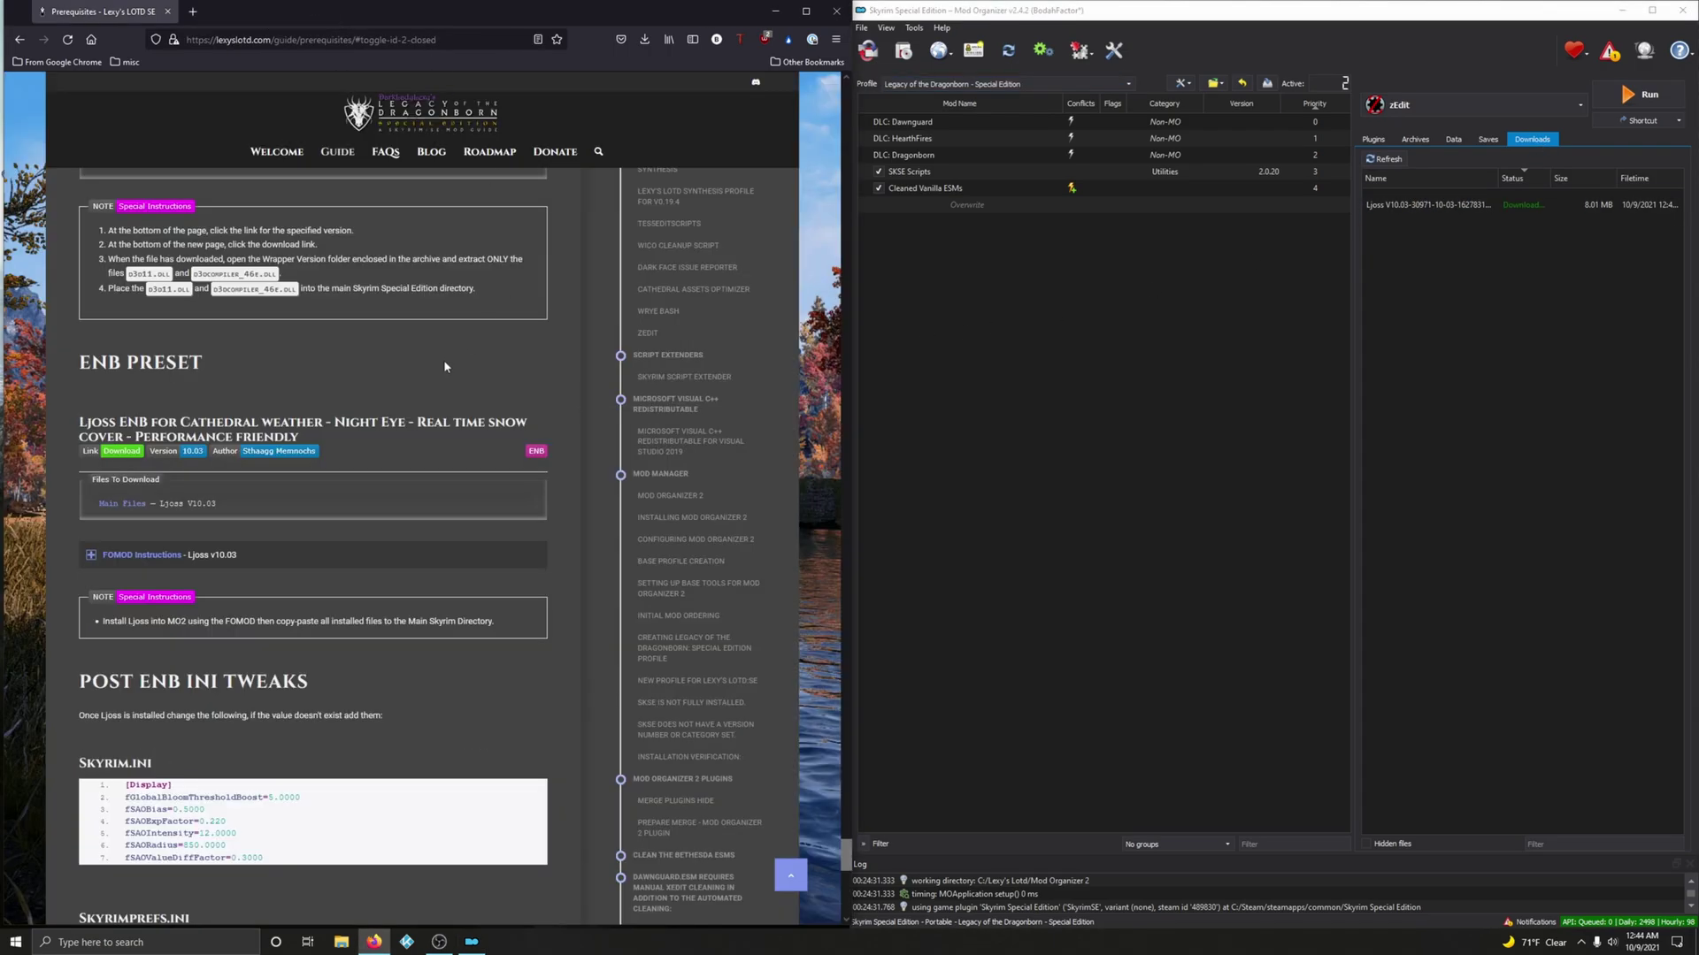
Step: Expand the guide's Ljoss v10.03 FOMOD instructions and start installing the downloaded Ljoss archive in Mod Organizer
left_click(129, 557)
scroll(175, 557, "down", 3)
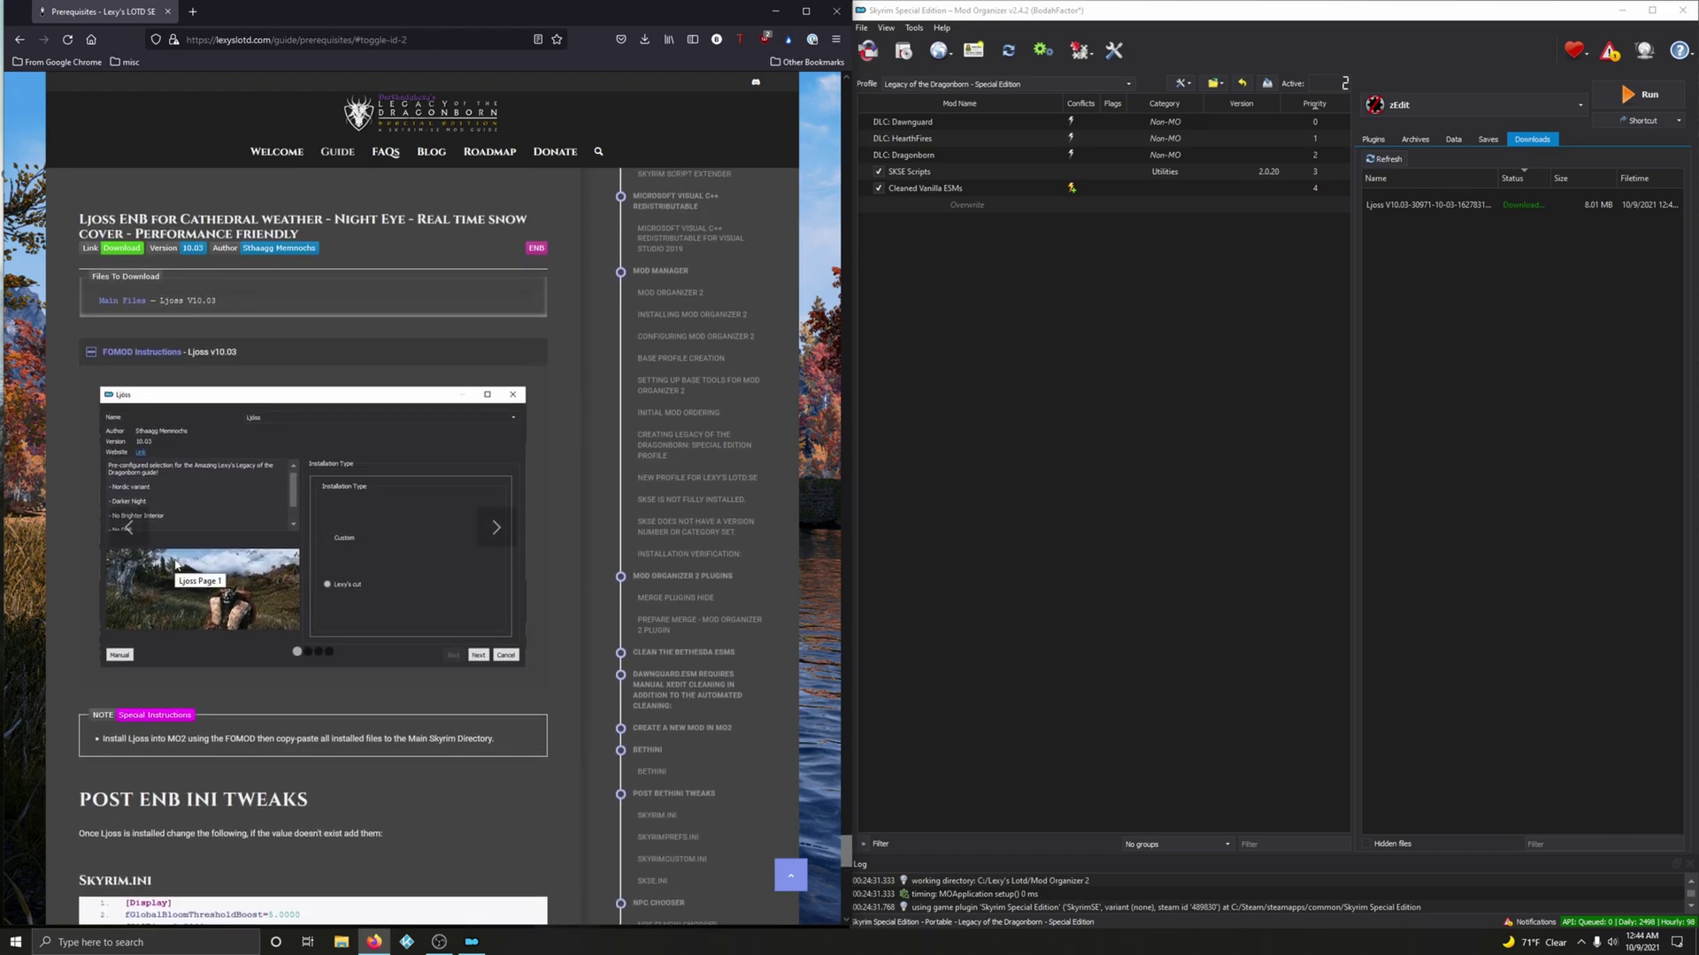
left_click(1409, 205)
left_click(1413, 209)
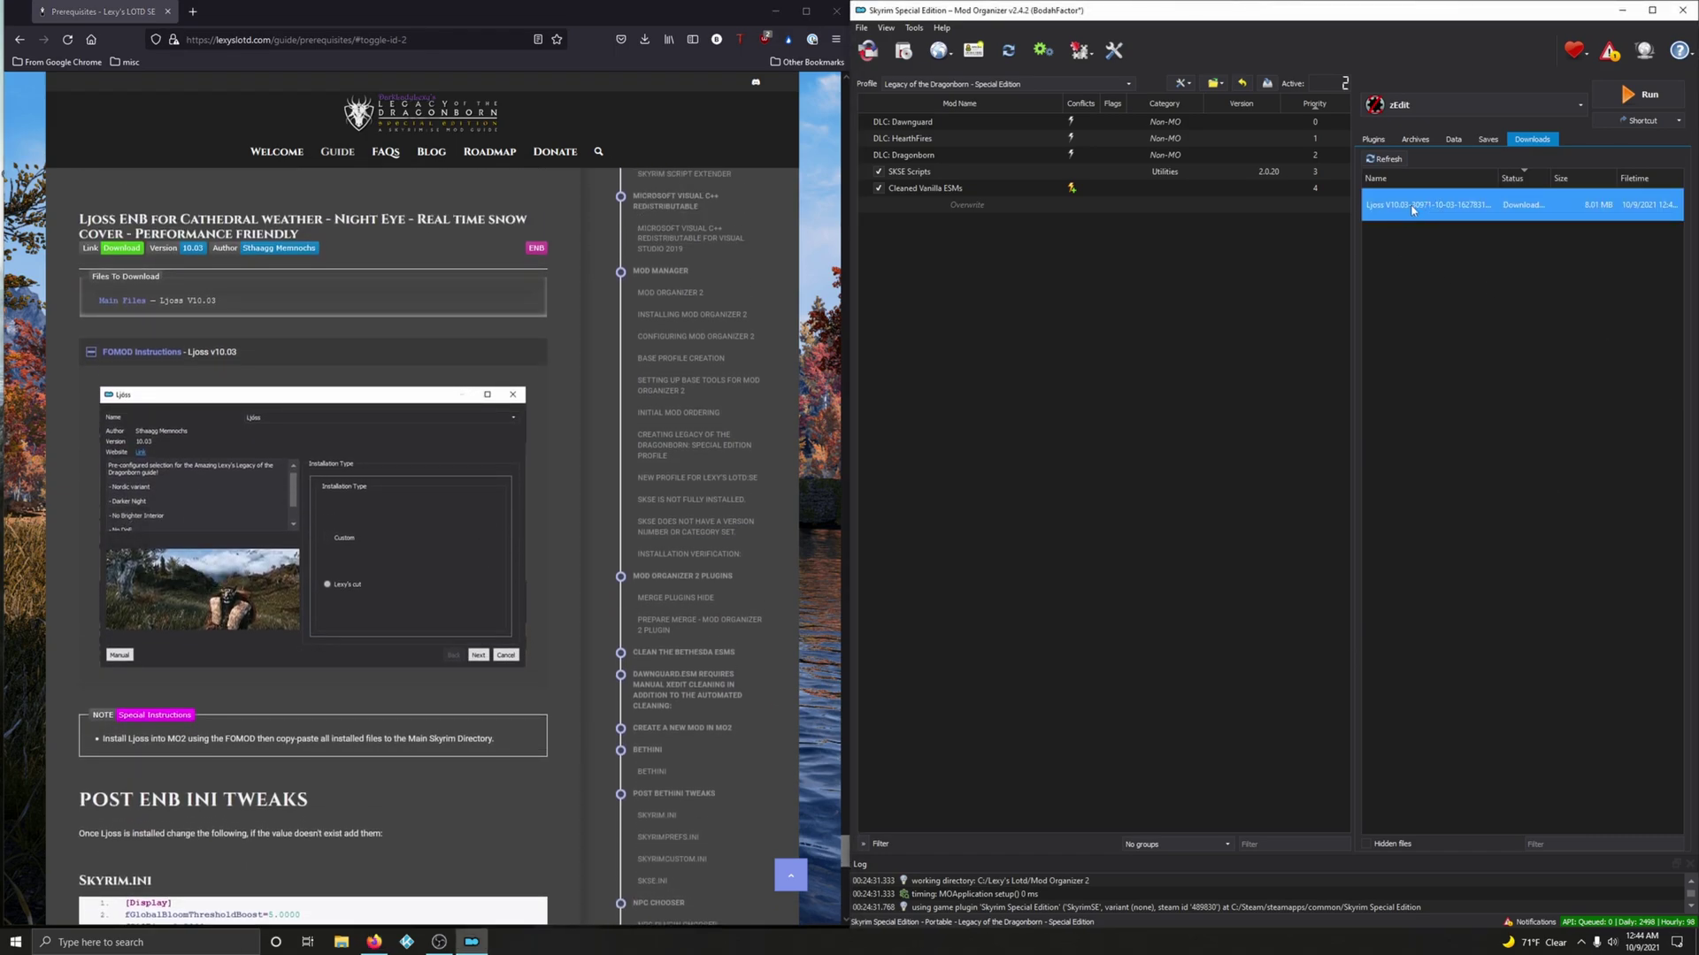
double_click(1413, 208)
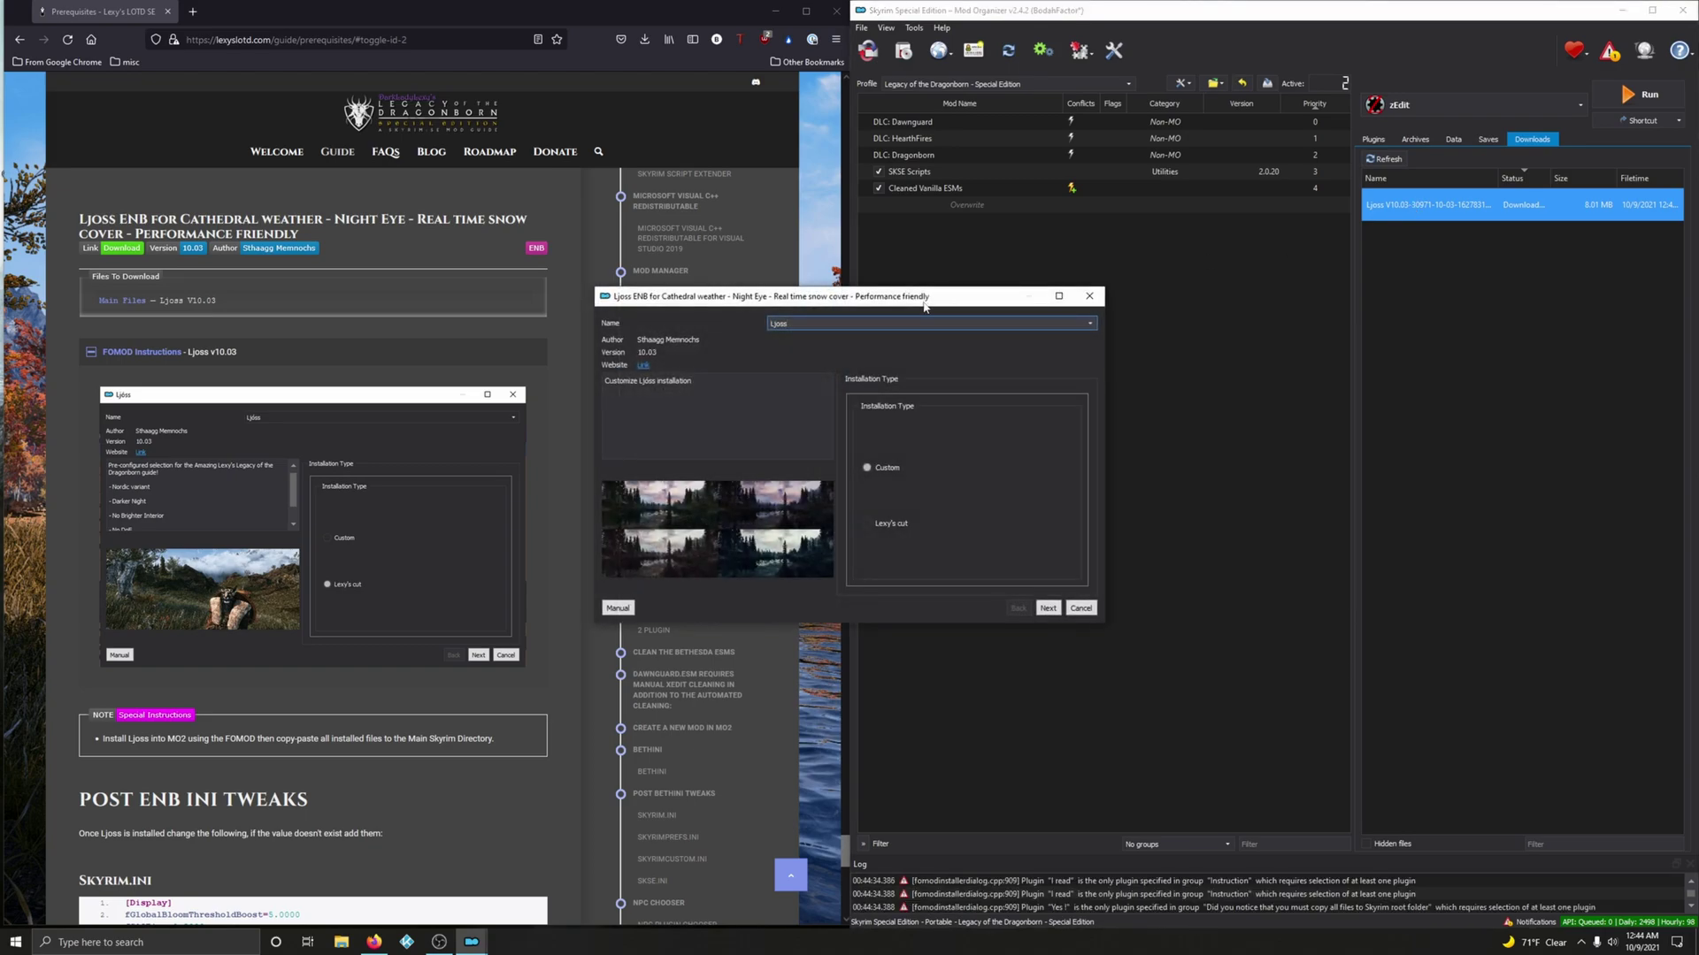
Step: Choose Lexy's cut as the Ljoss installation type and Full as the performance option, following the guide's FOMOD images
left_click_drag(925, 307, 1189, 222)
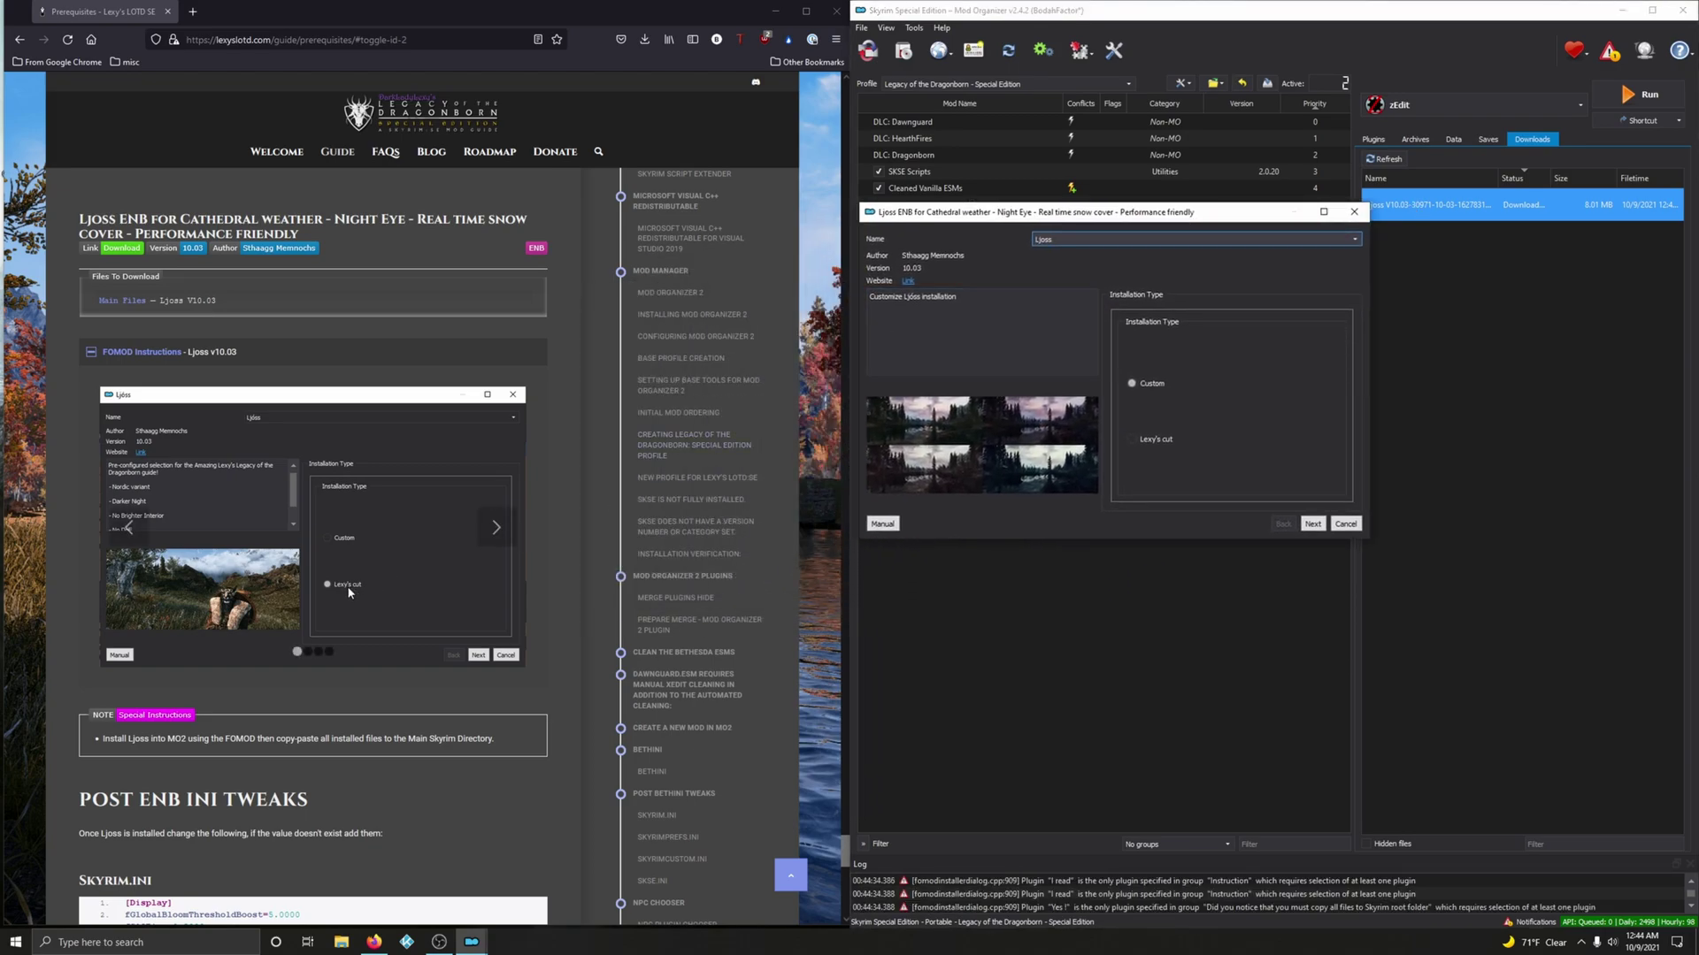
left_click(1150, 444)
left_click(1150, 444)
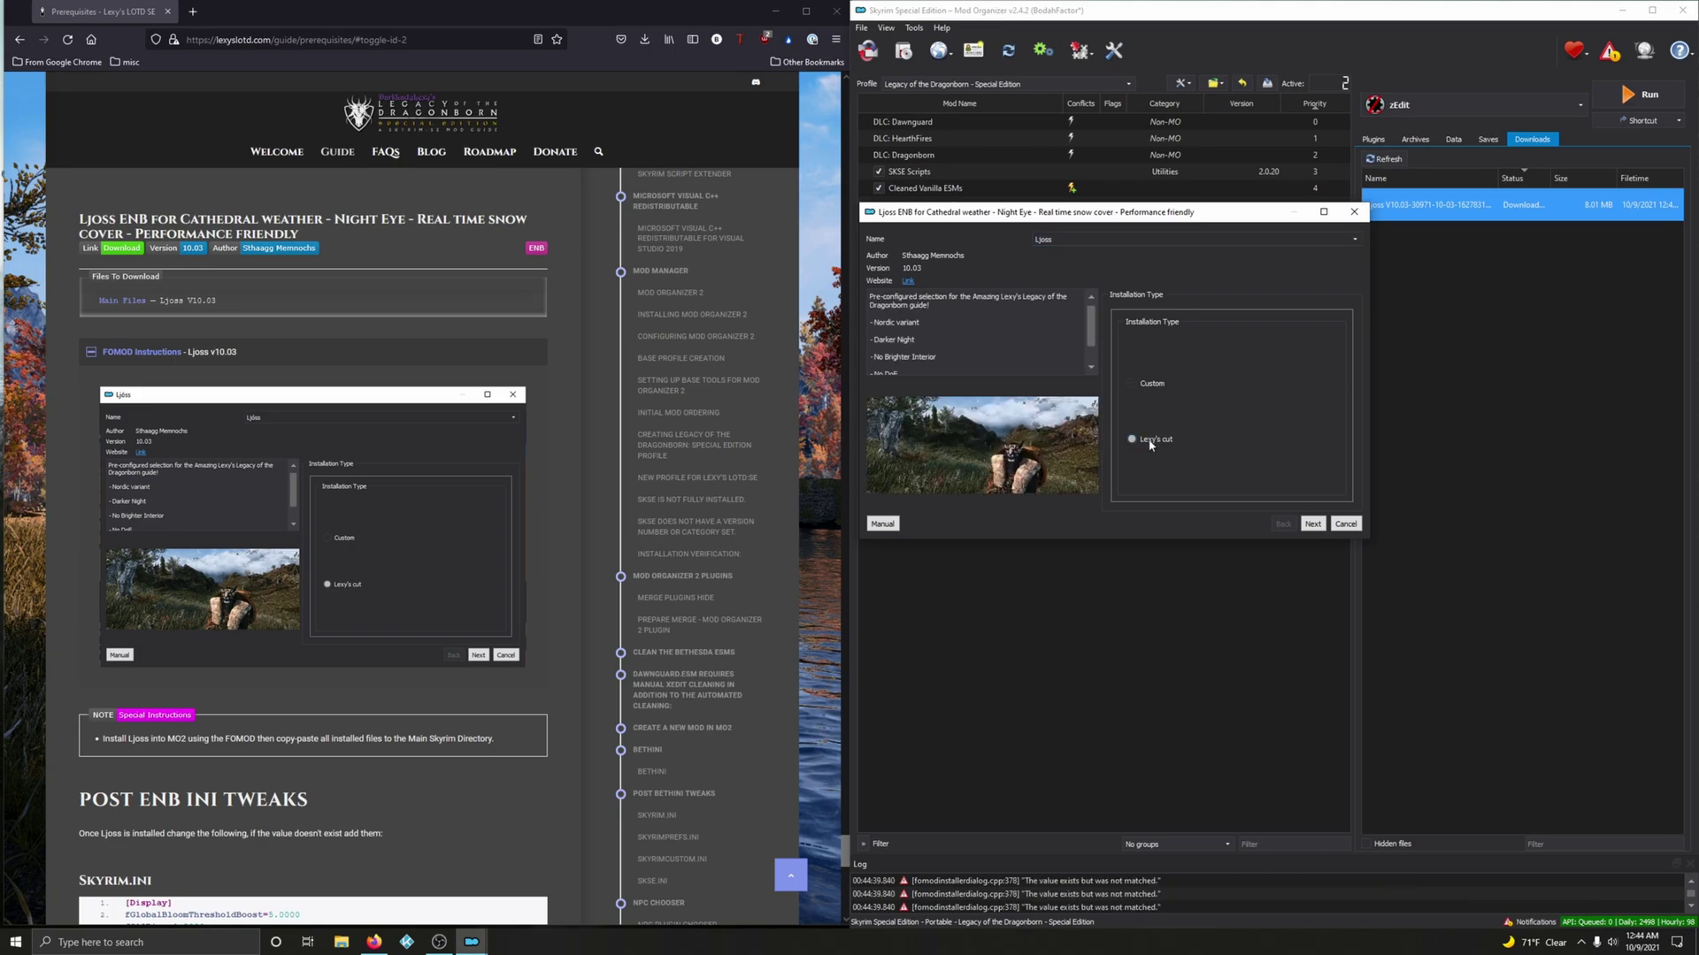
left_click(1313, 524)
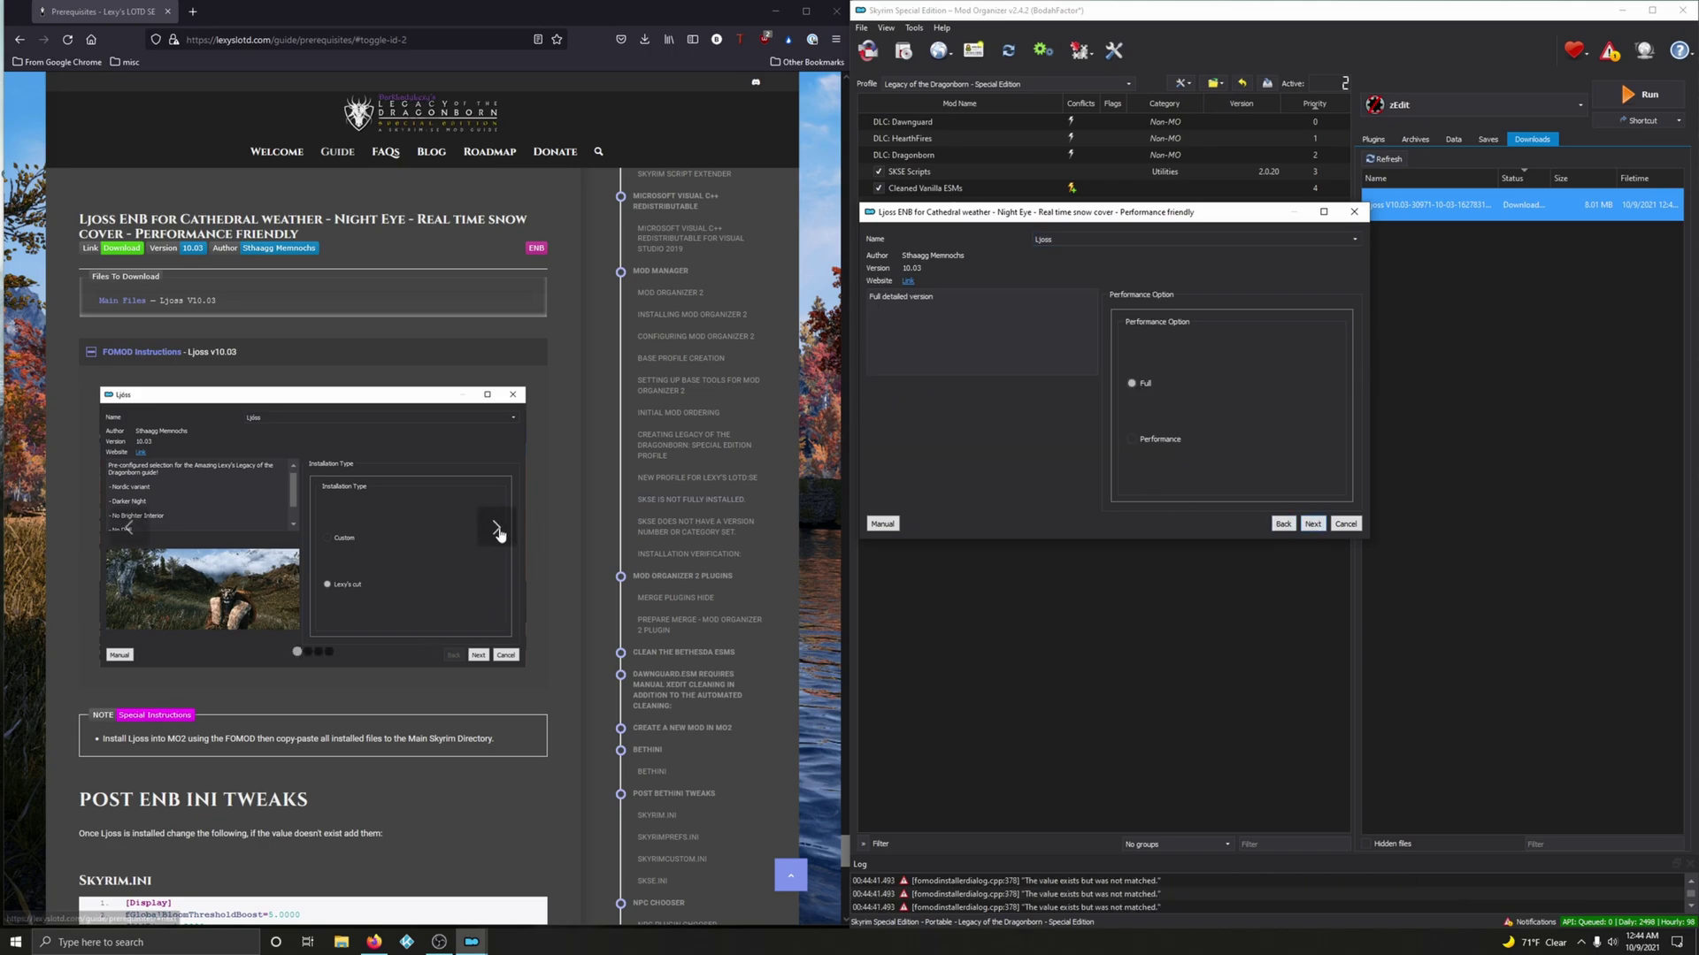
left_click(498, 531)
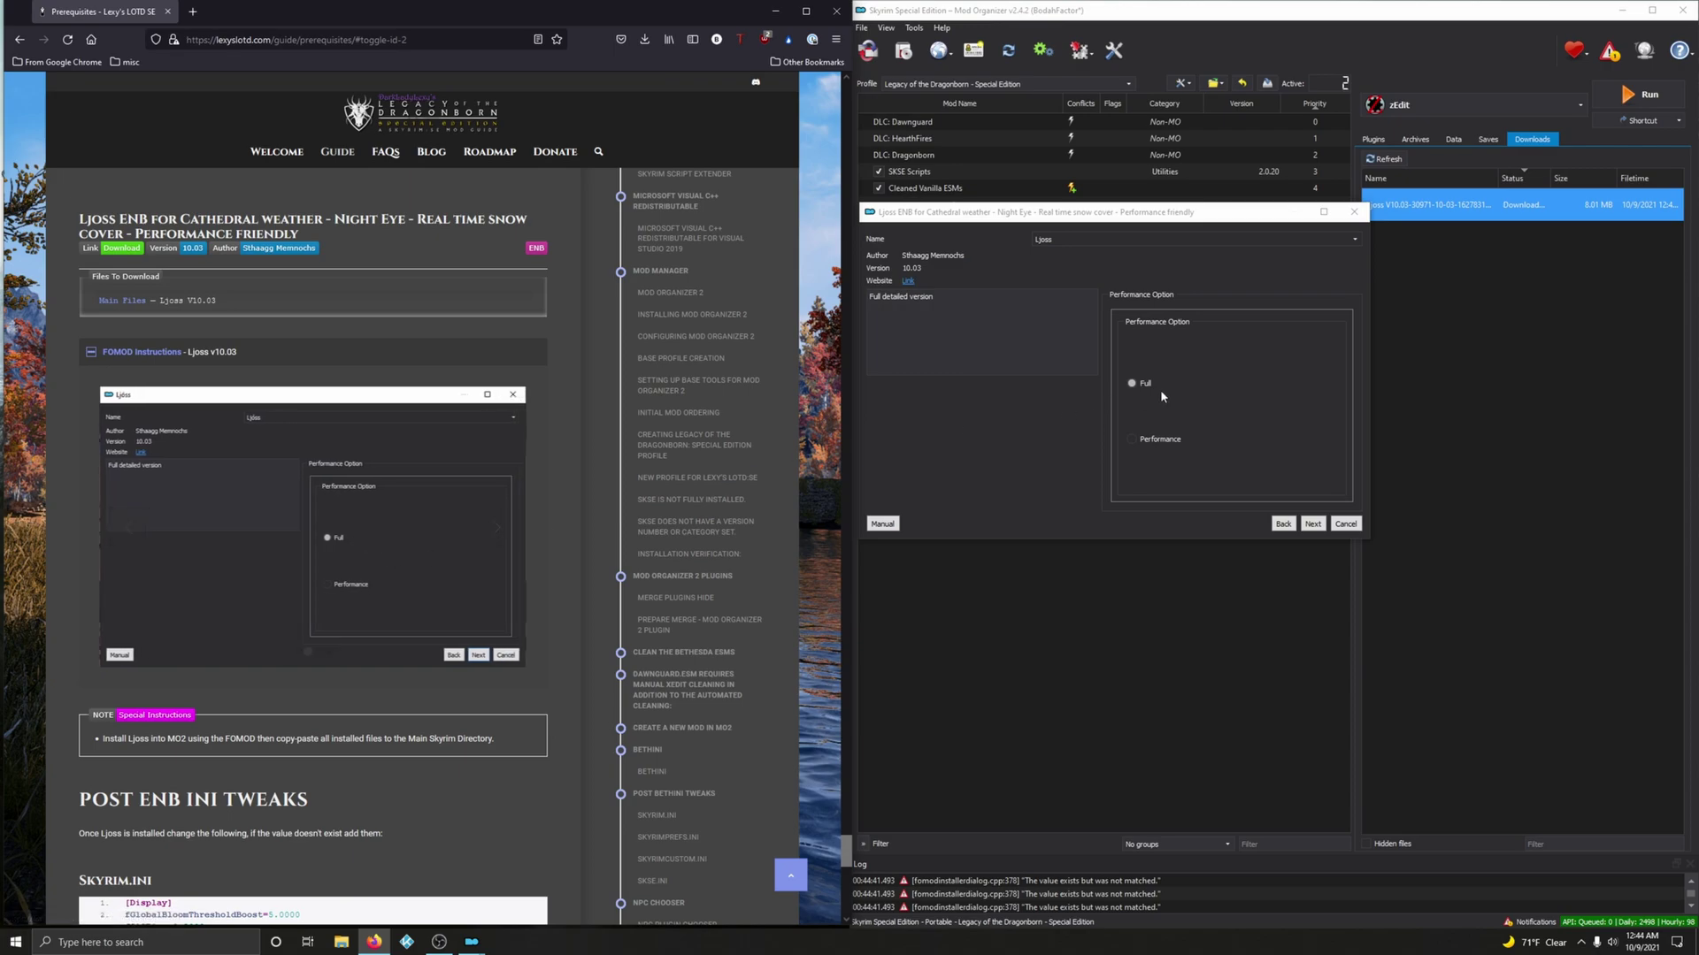
left_click(1313, 523)
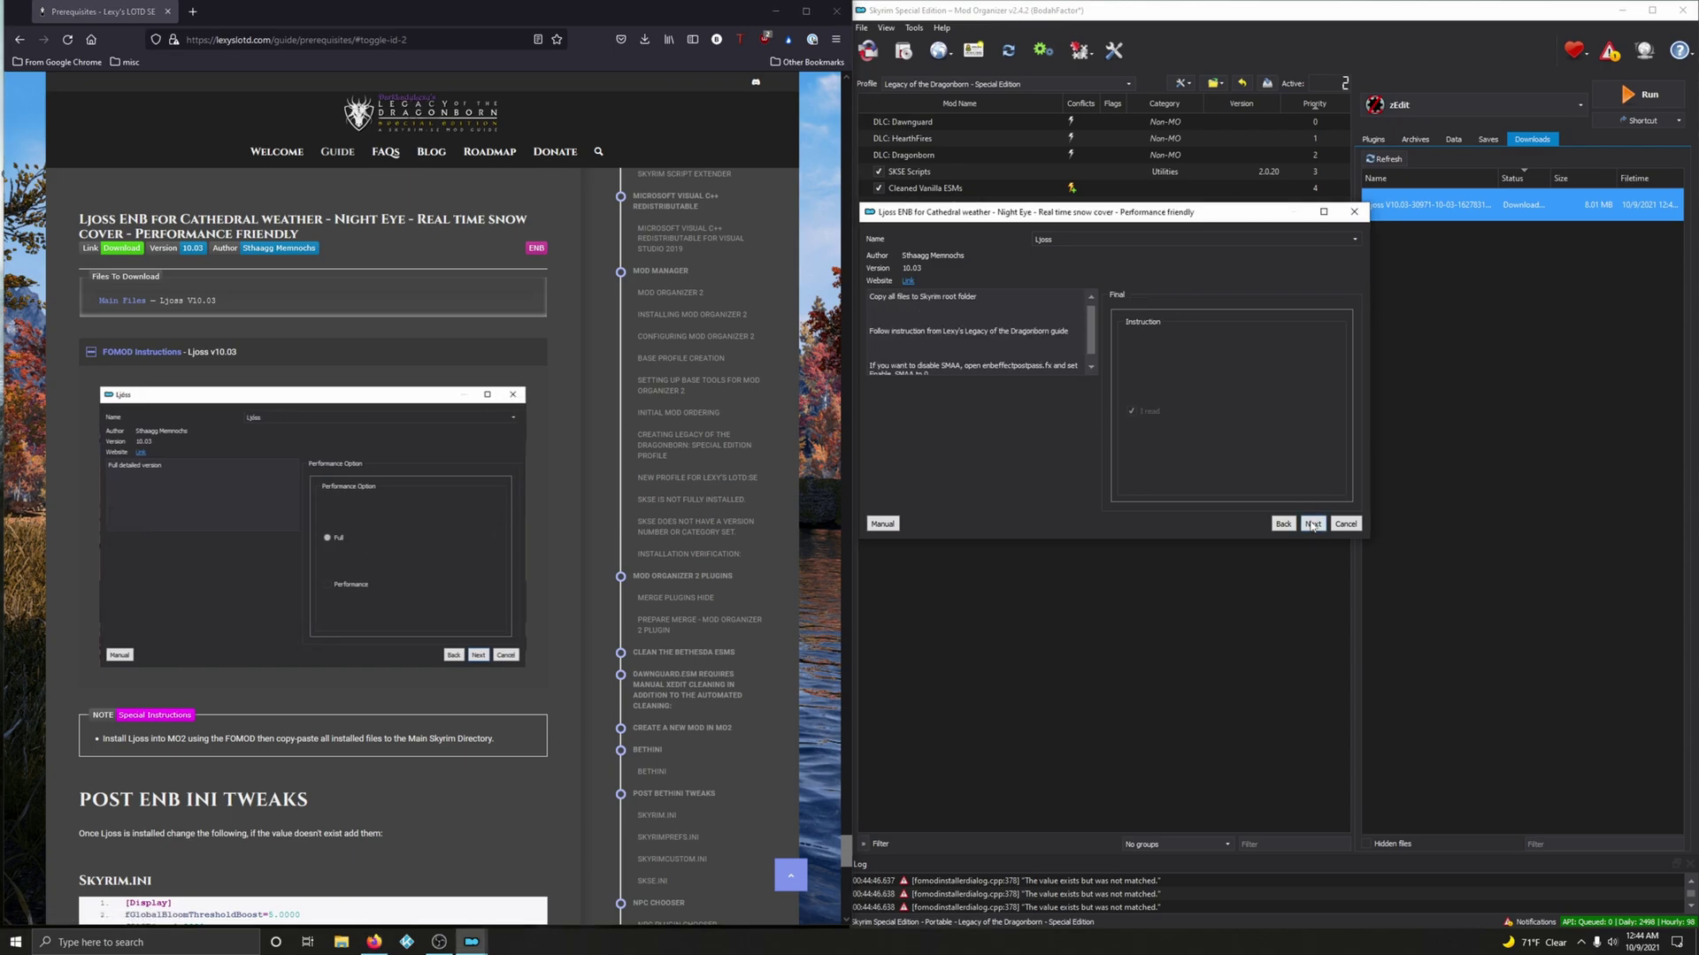
Step: Accept the instruction and reminder pages, install Ljoss, and collapse the guide's FOMOD instructions
left_click(497, 533)
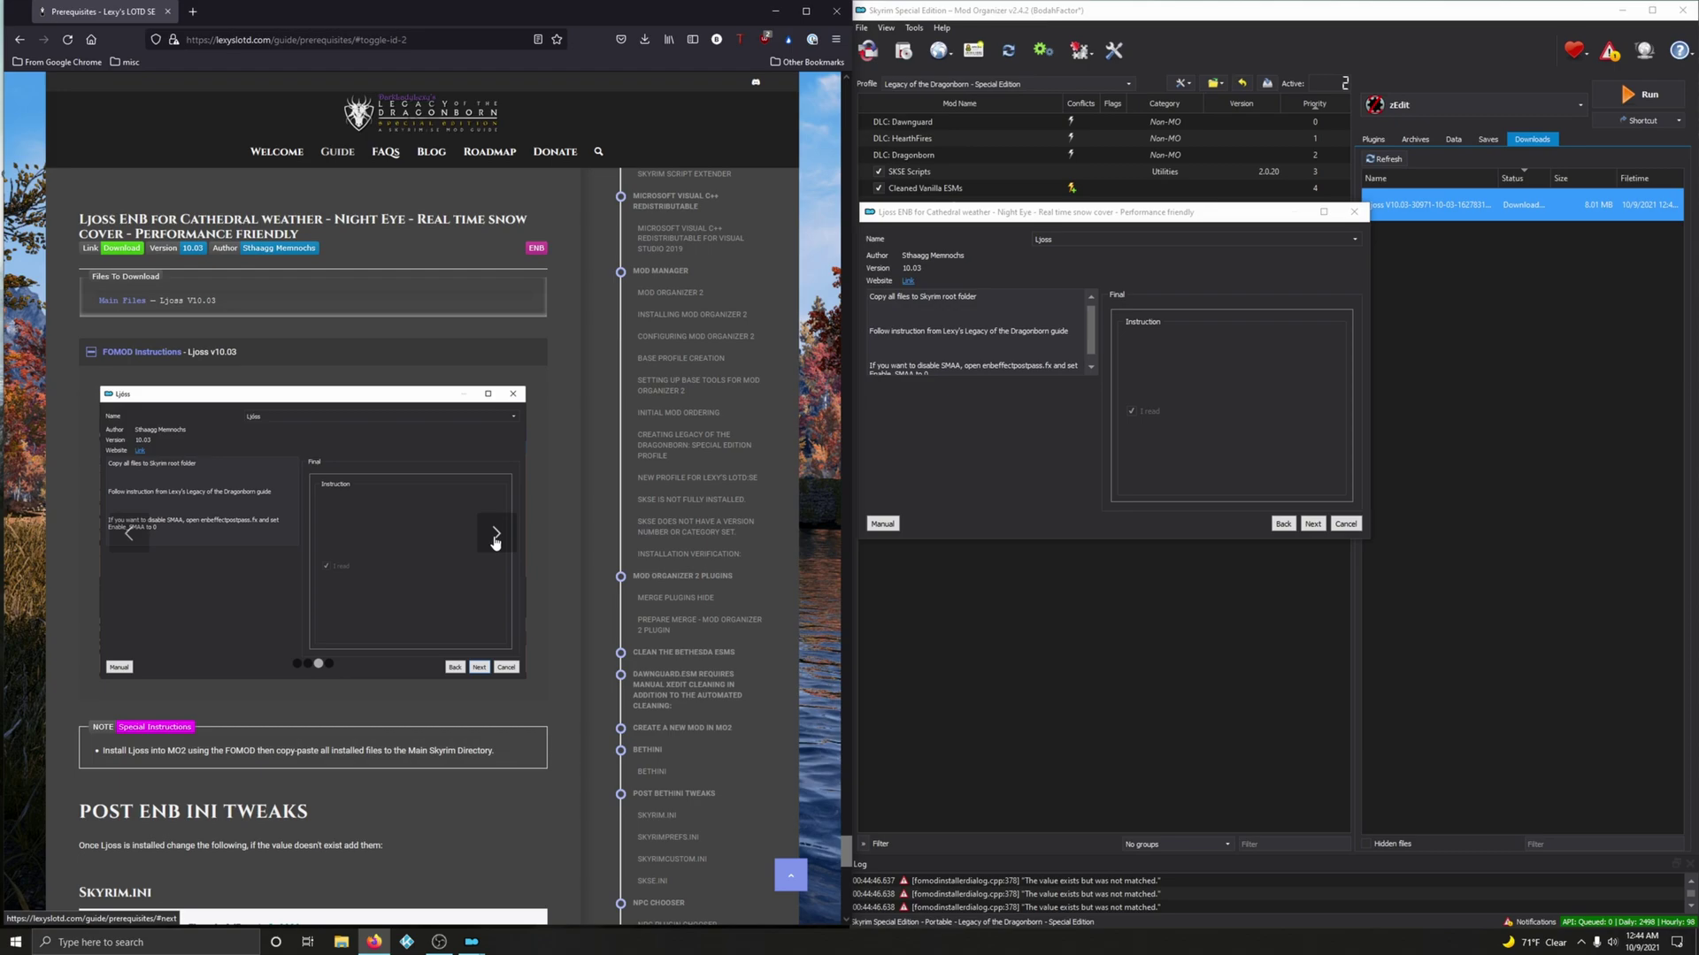
left_click(1317, 526)
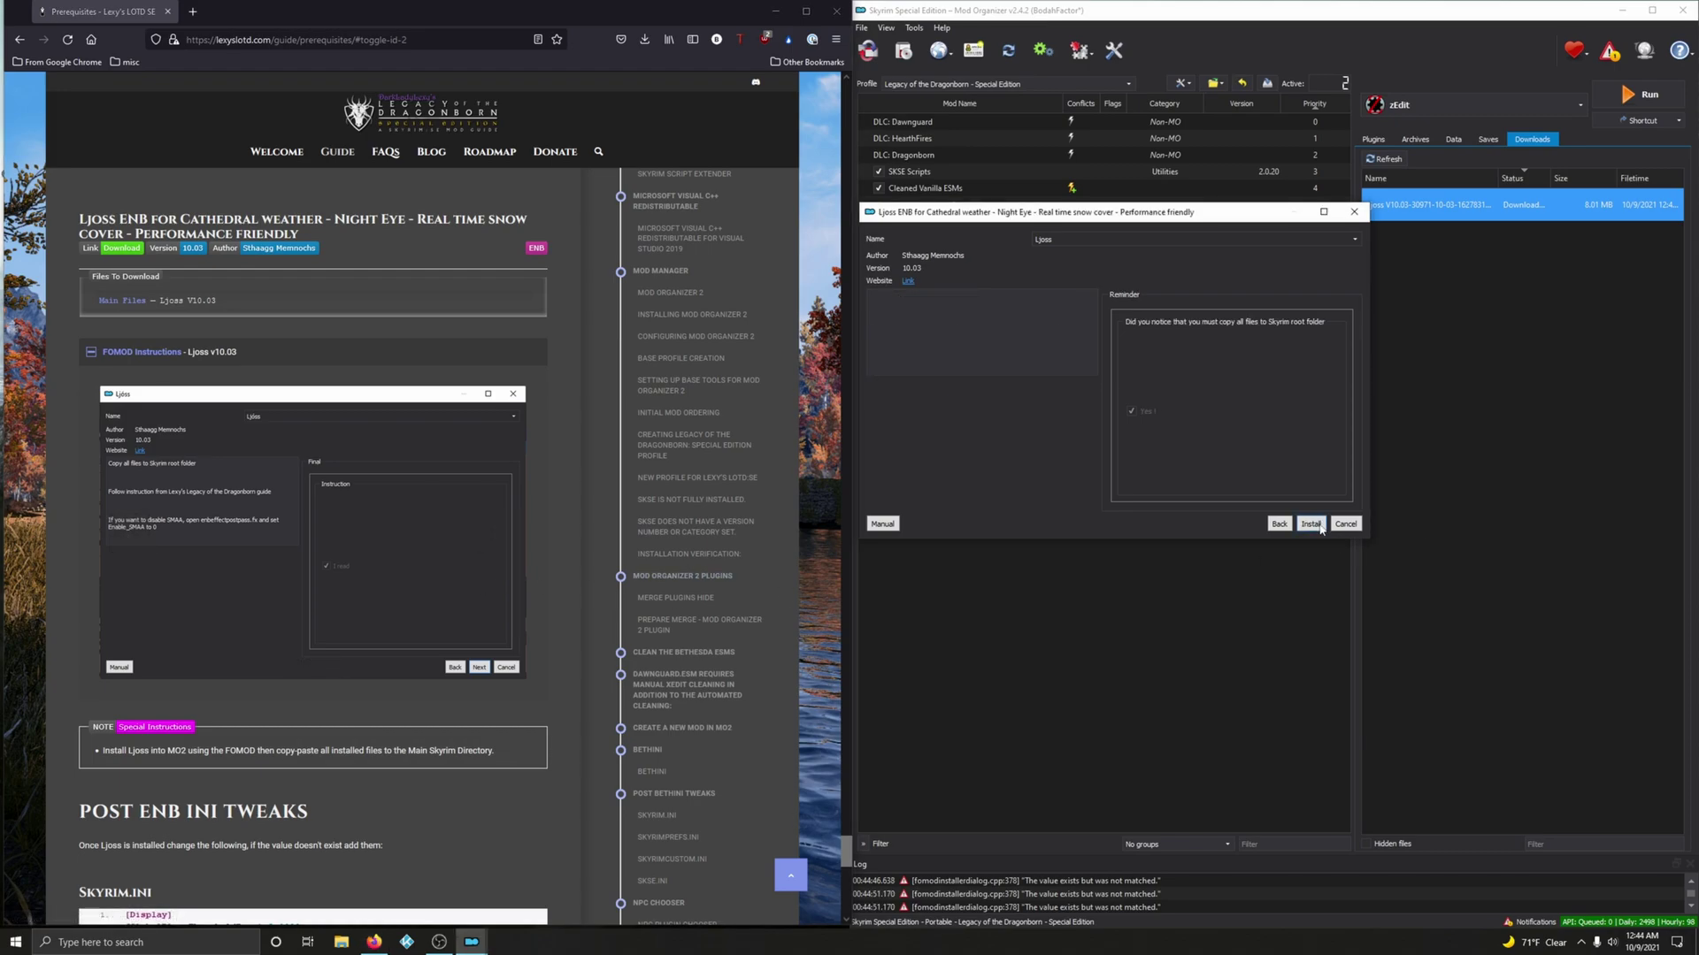
left_click(496, 532)
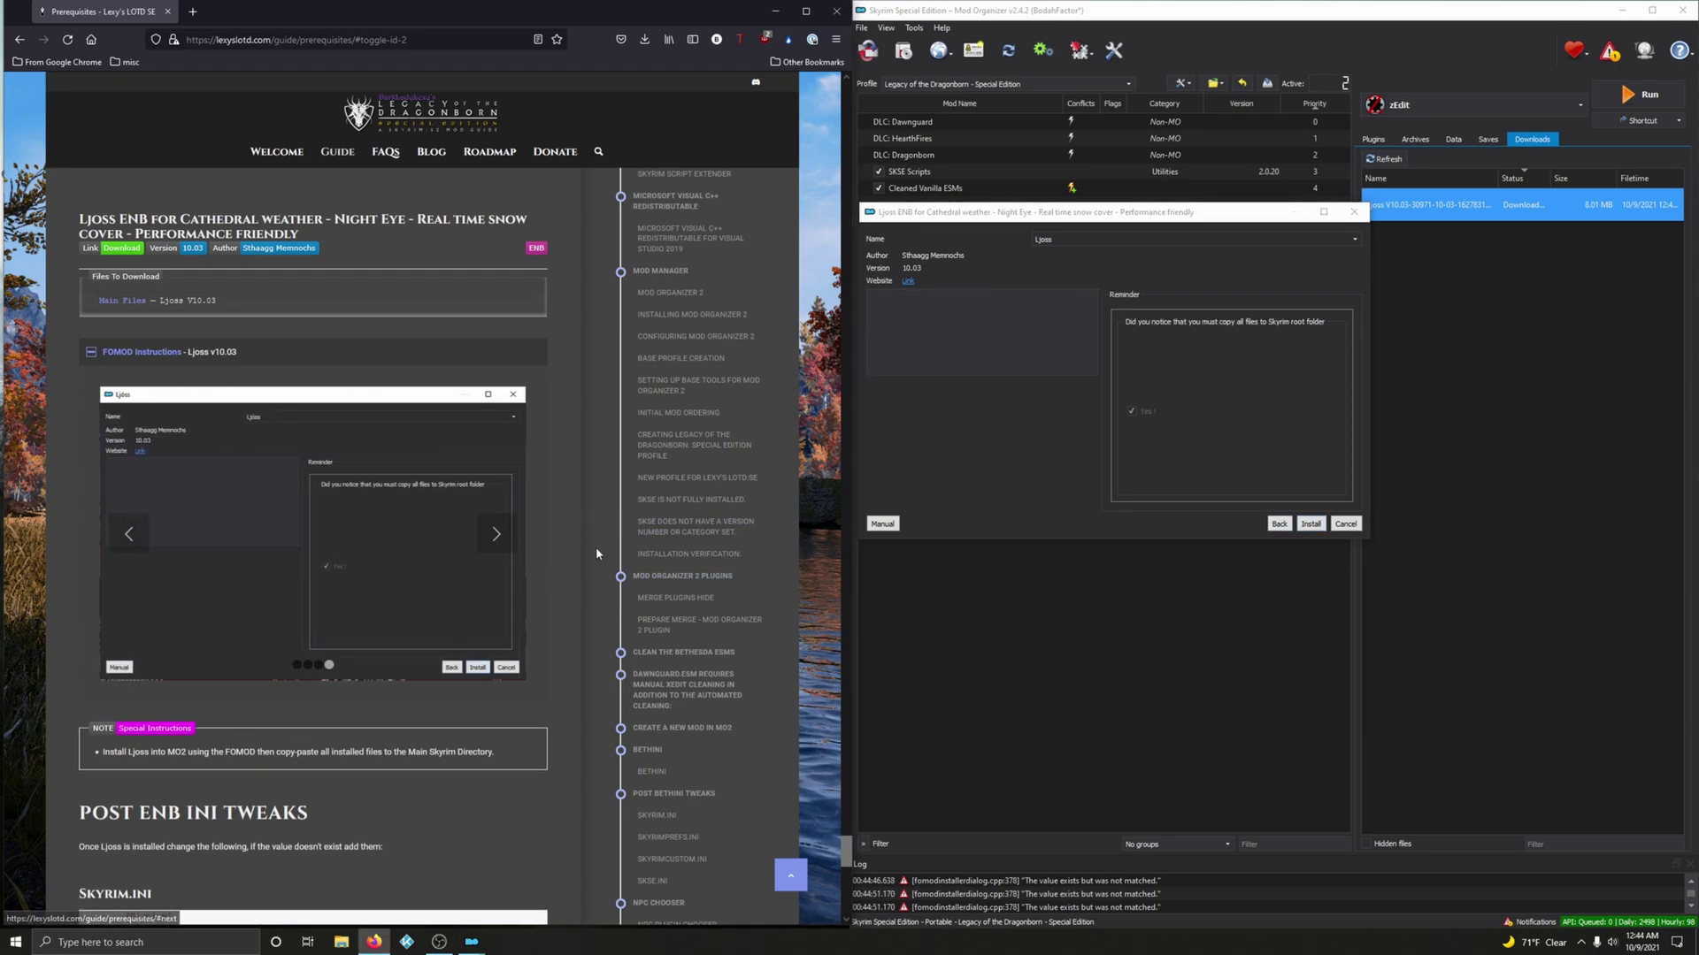
left_click(1317, 526)
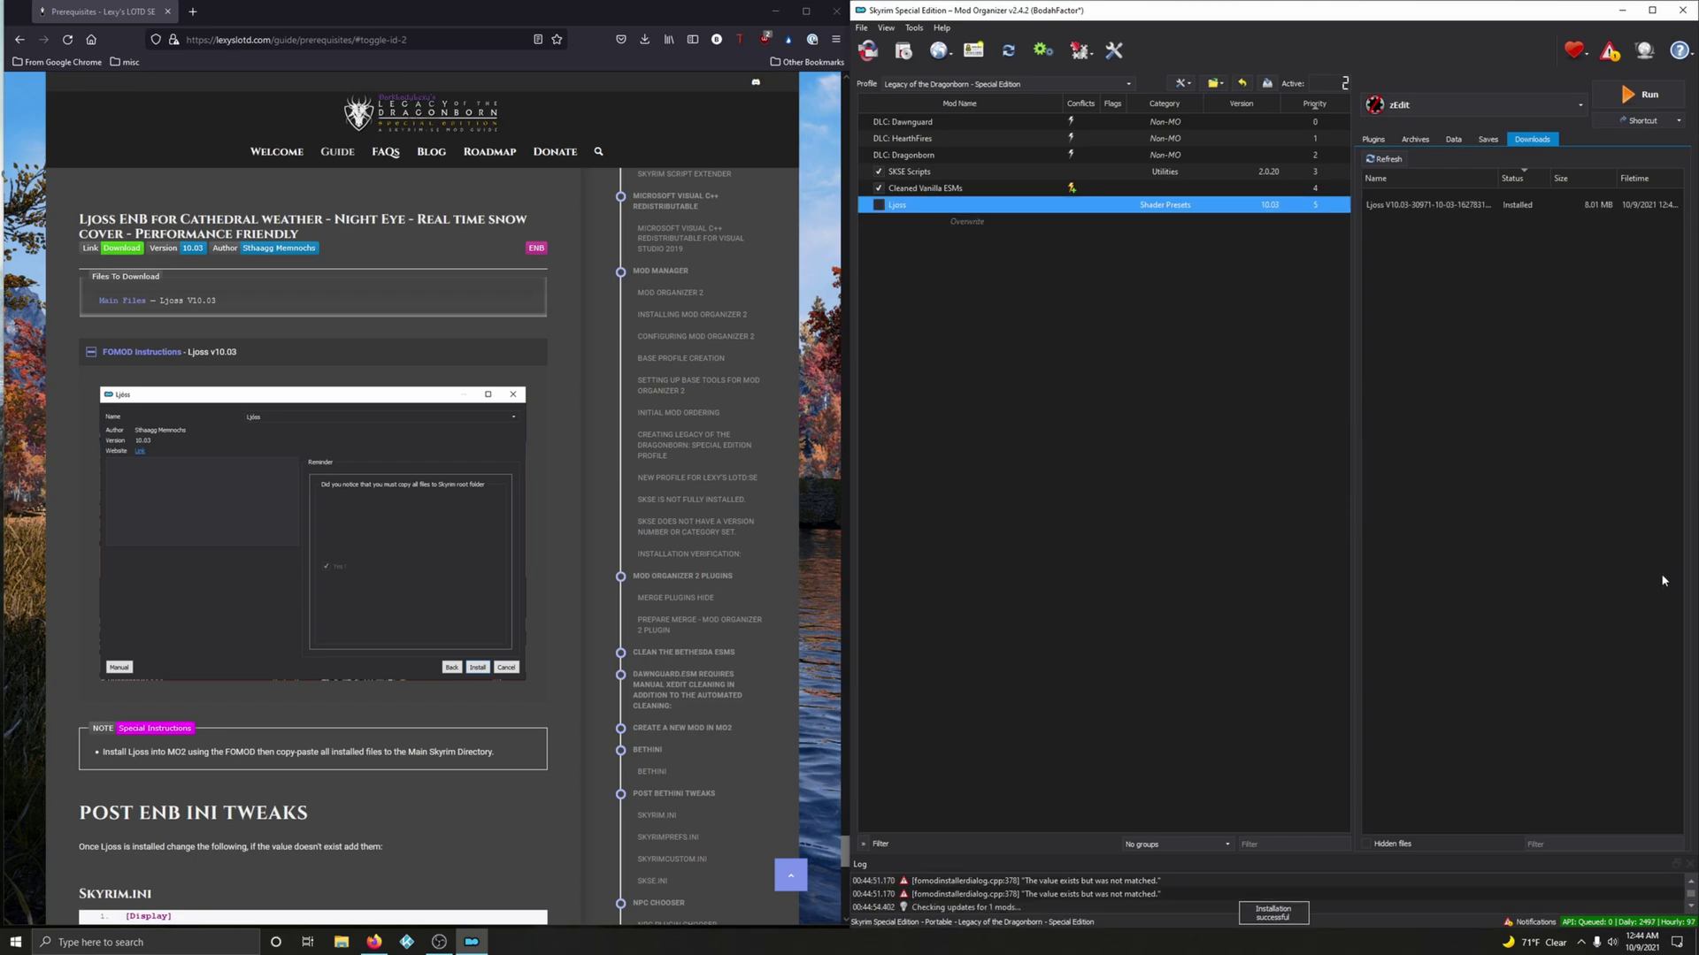
left_click(235, 353)
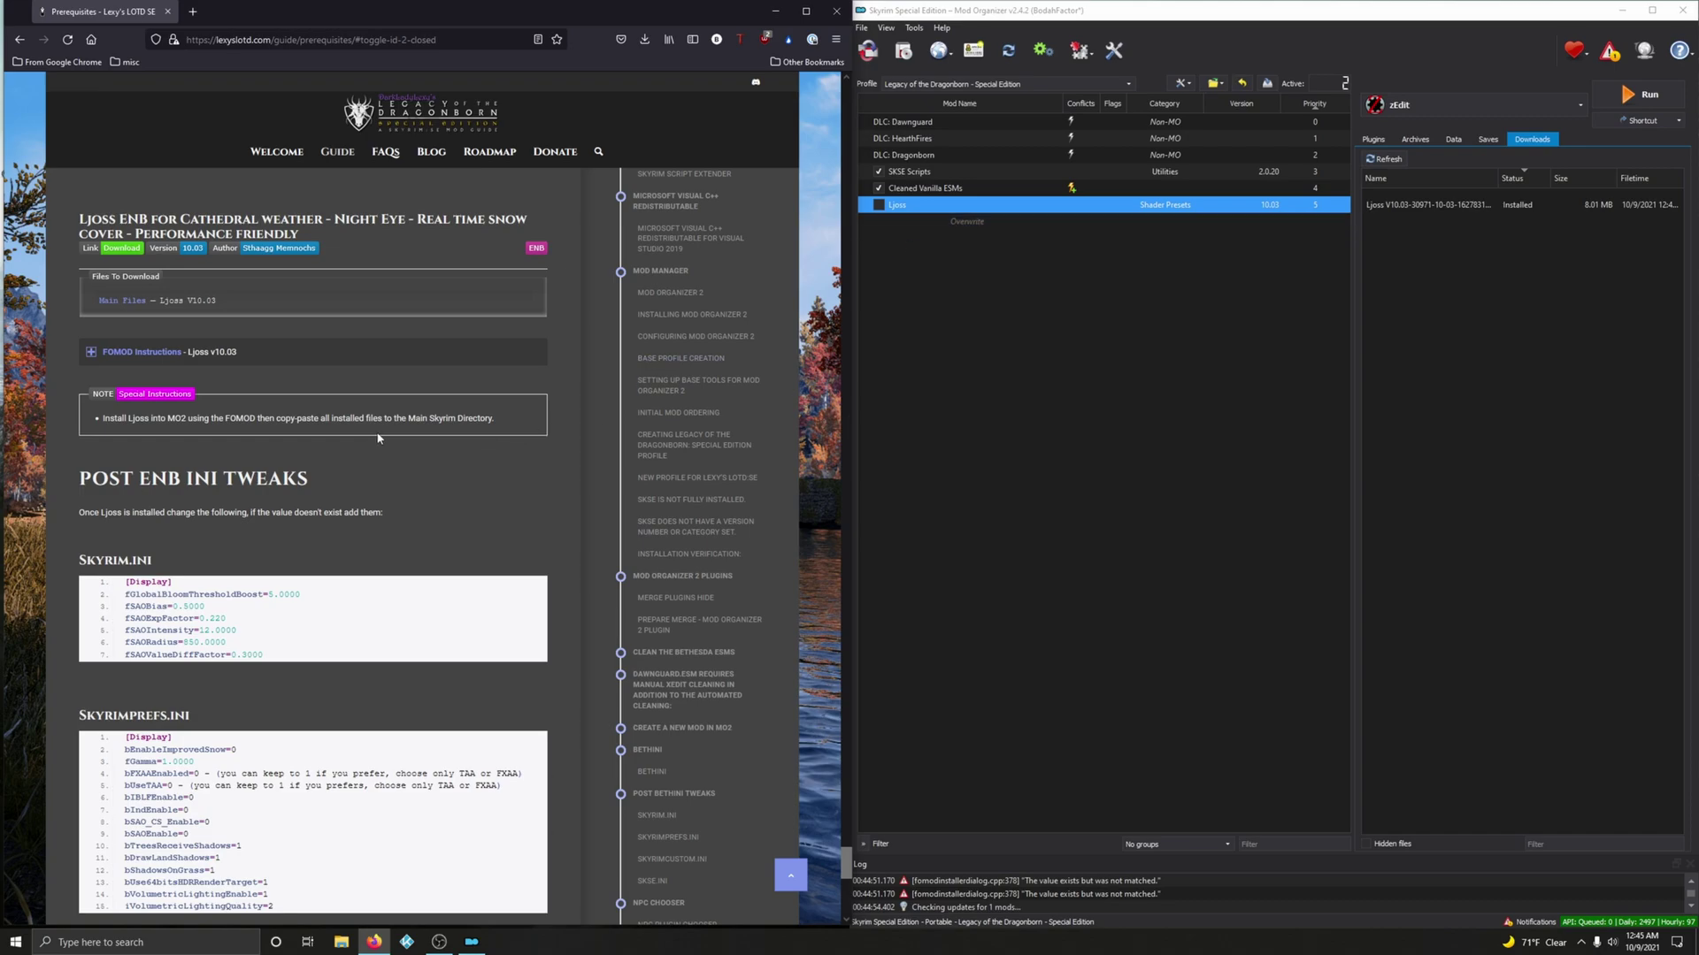
Step: Open the installed Ljoss mod's files in Explorer and enter its To Skyrim folder
right_click(894, 206)
left_click(912, 459)
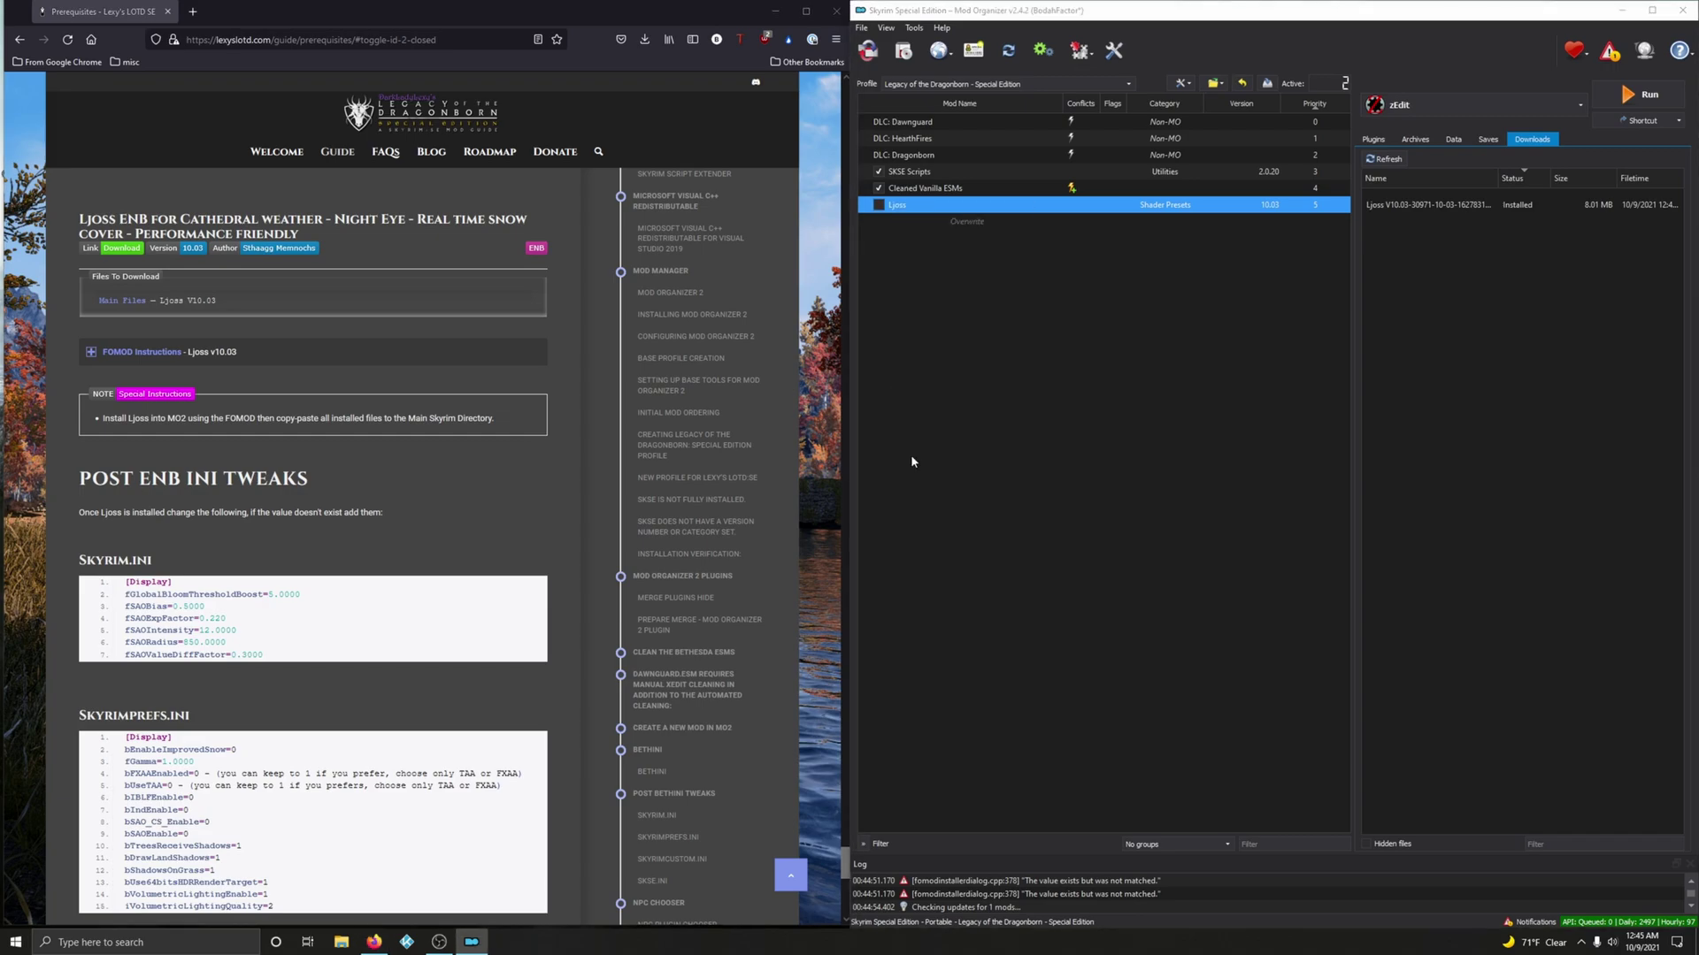
left_click_drag(1215, 347, 452, 119)
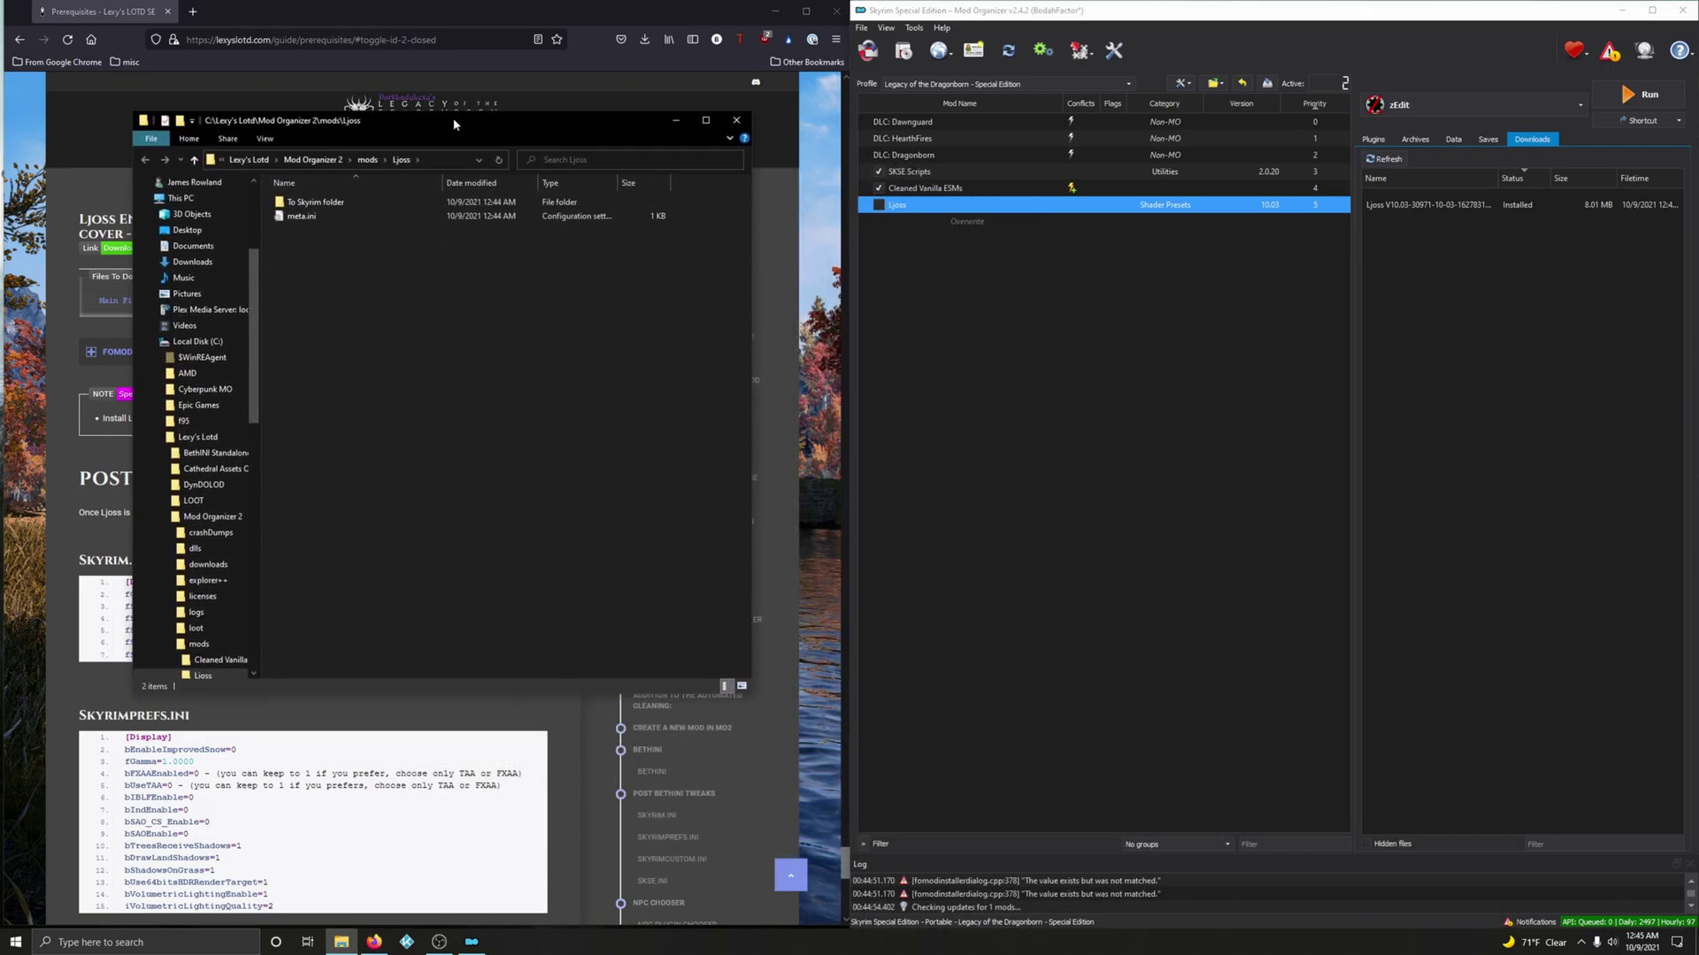
double_click(310, 207)
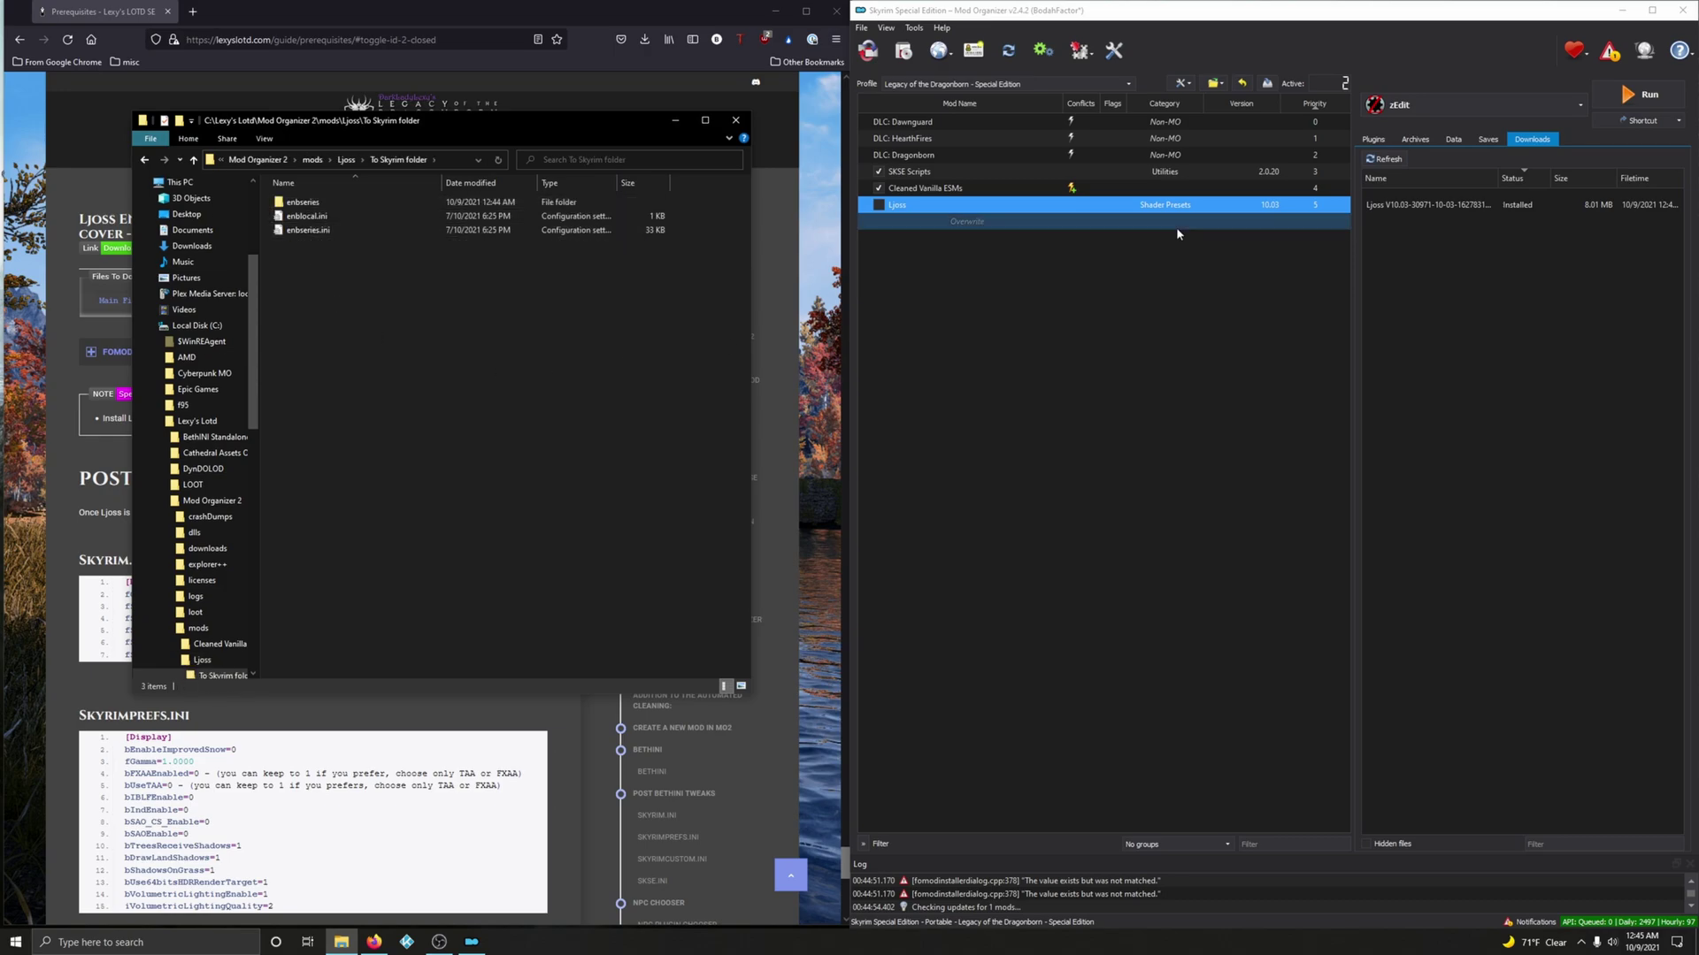
Step: Move the enbseries folder, enblocal.ini and enbseries.ini into Steam's Skyrim Special Edition folder, and close both folder windows
left_click(1620, 12)
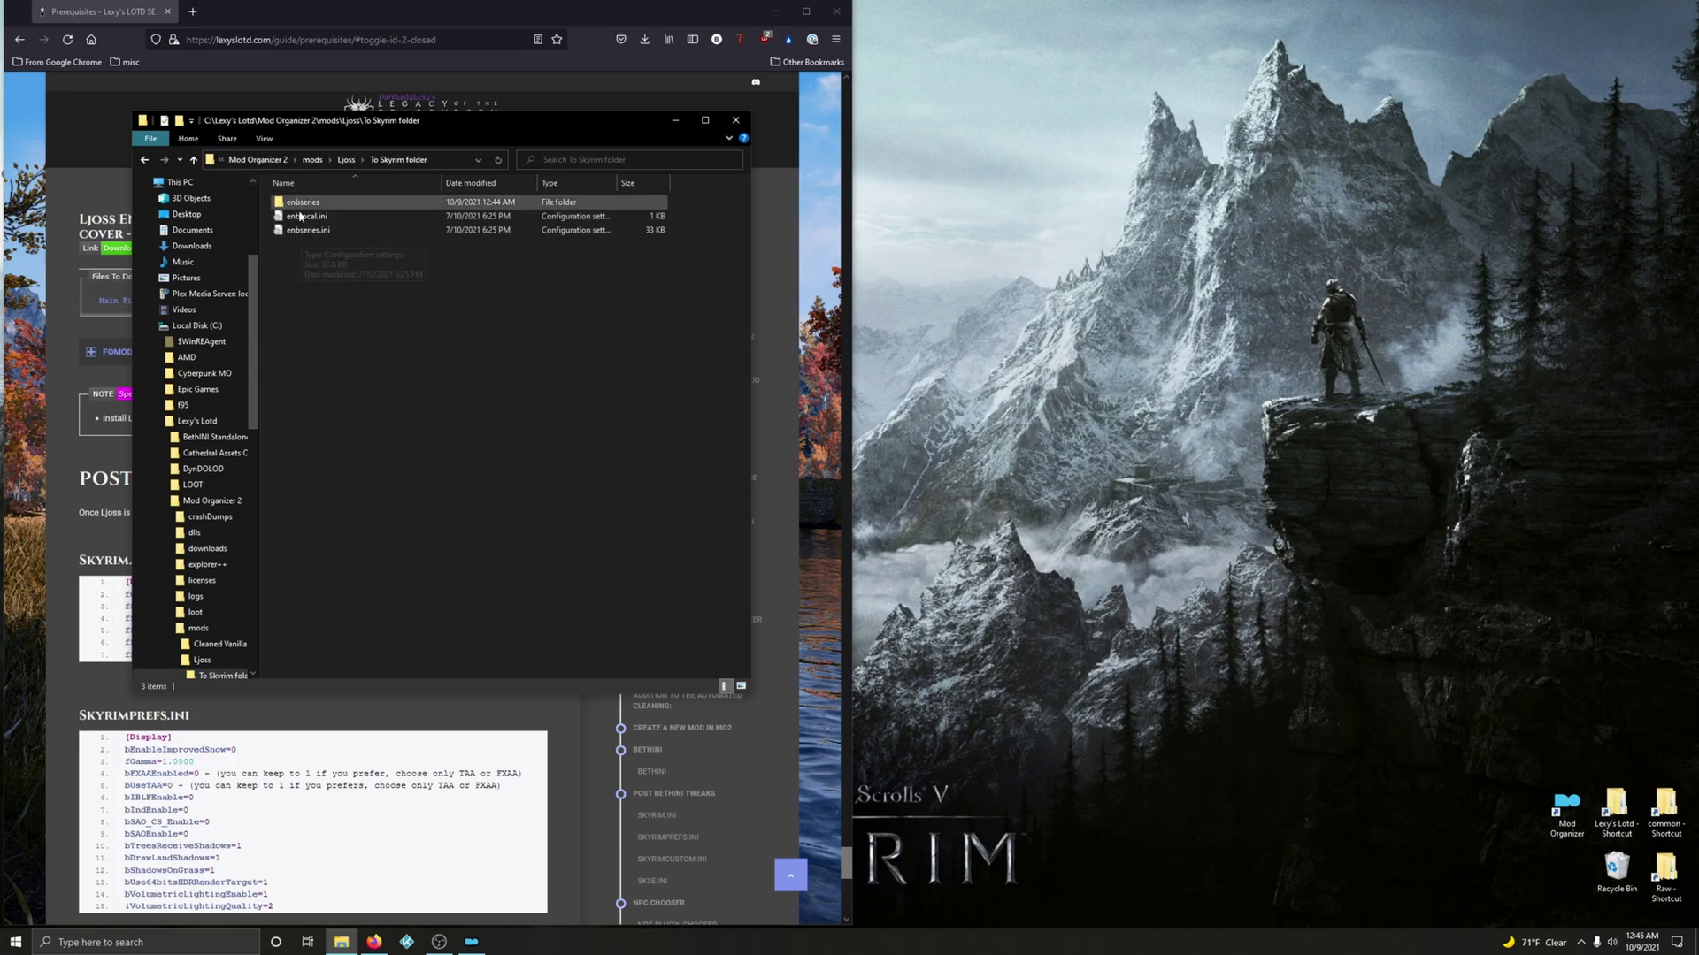
double_click(1666, 807)
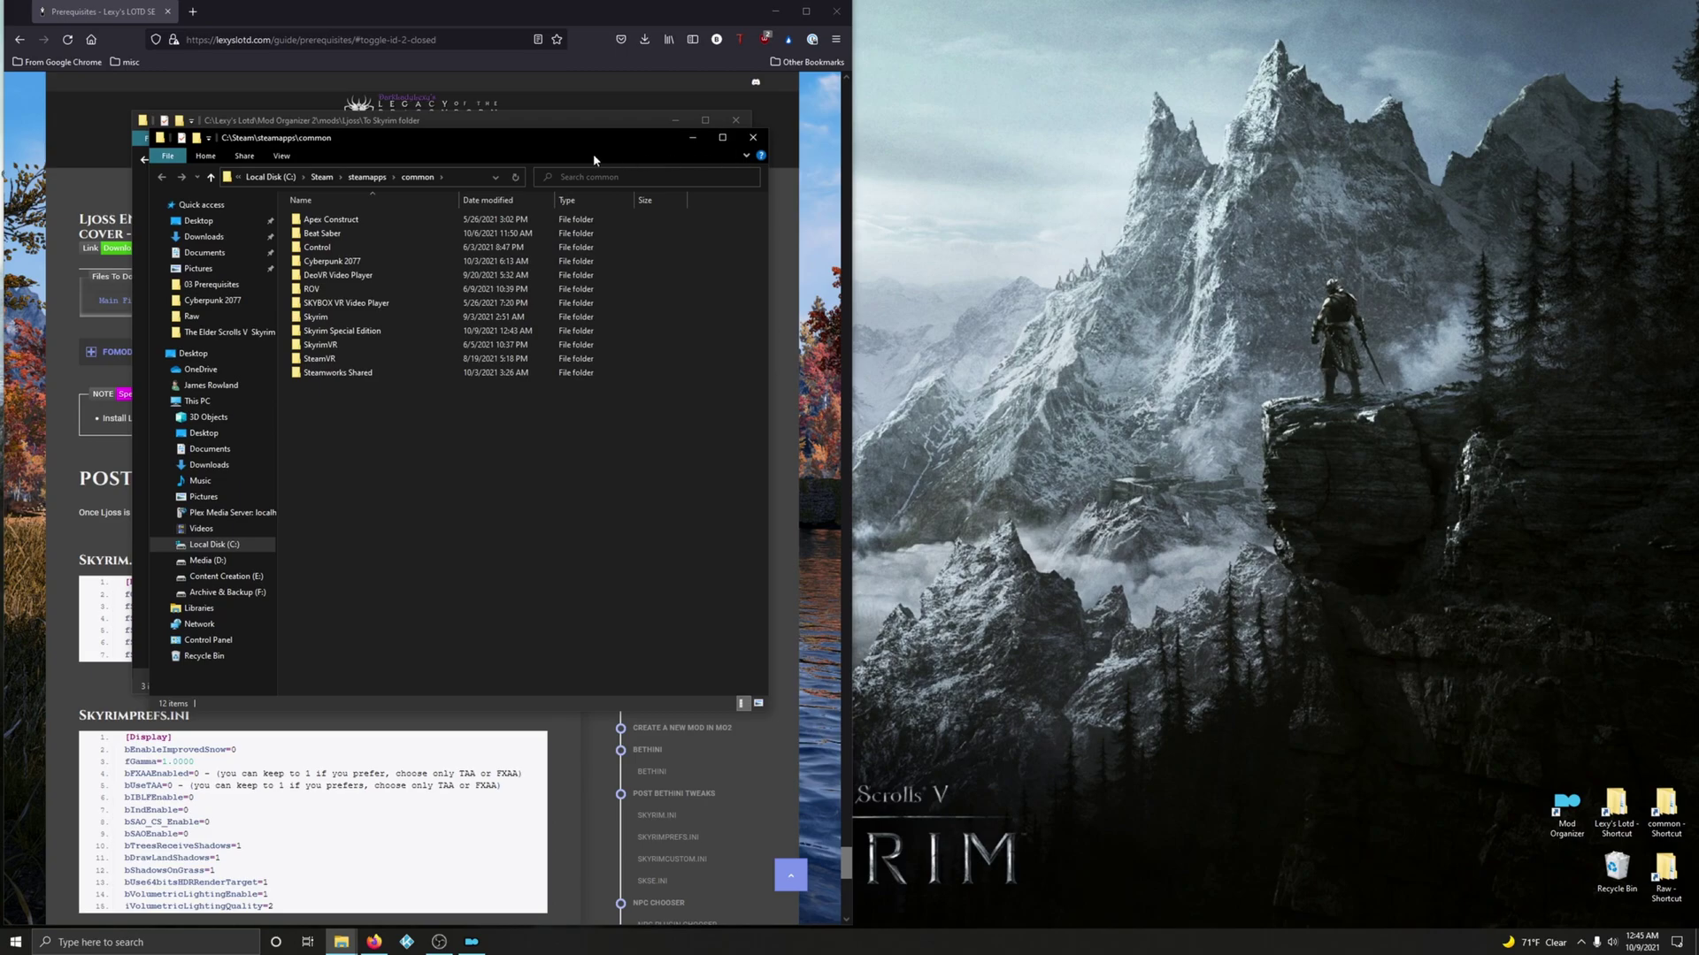
left_click_drag(657, 146, 1306, 118)
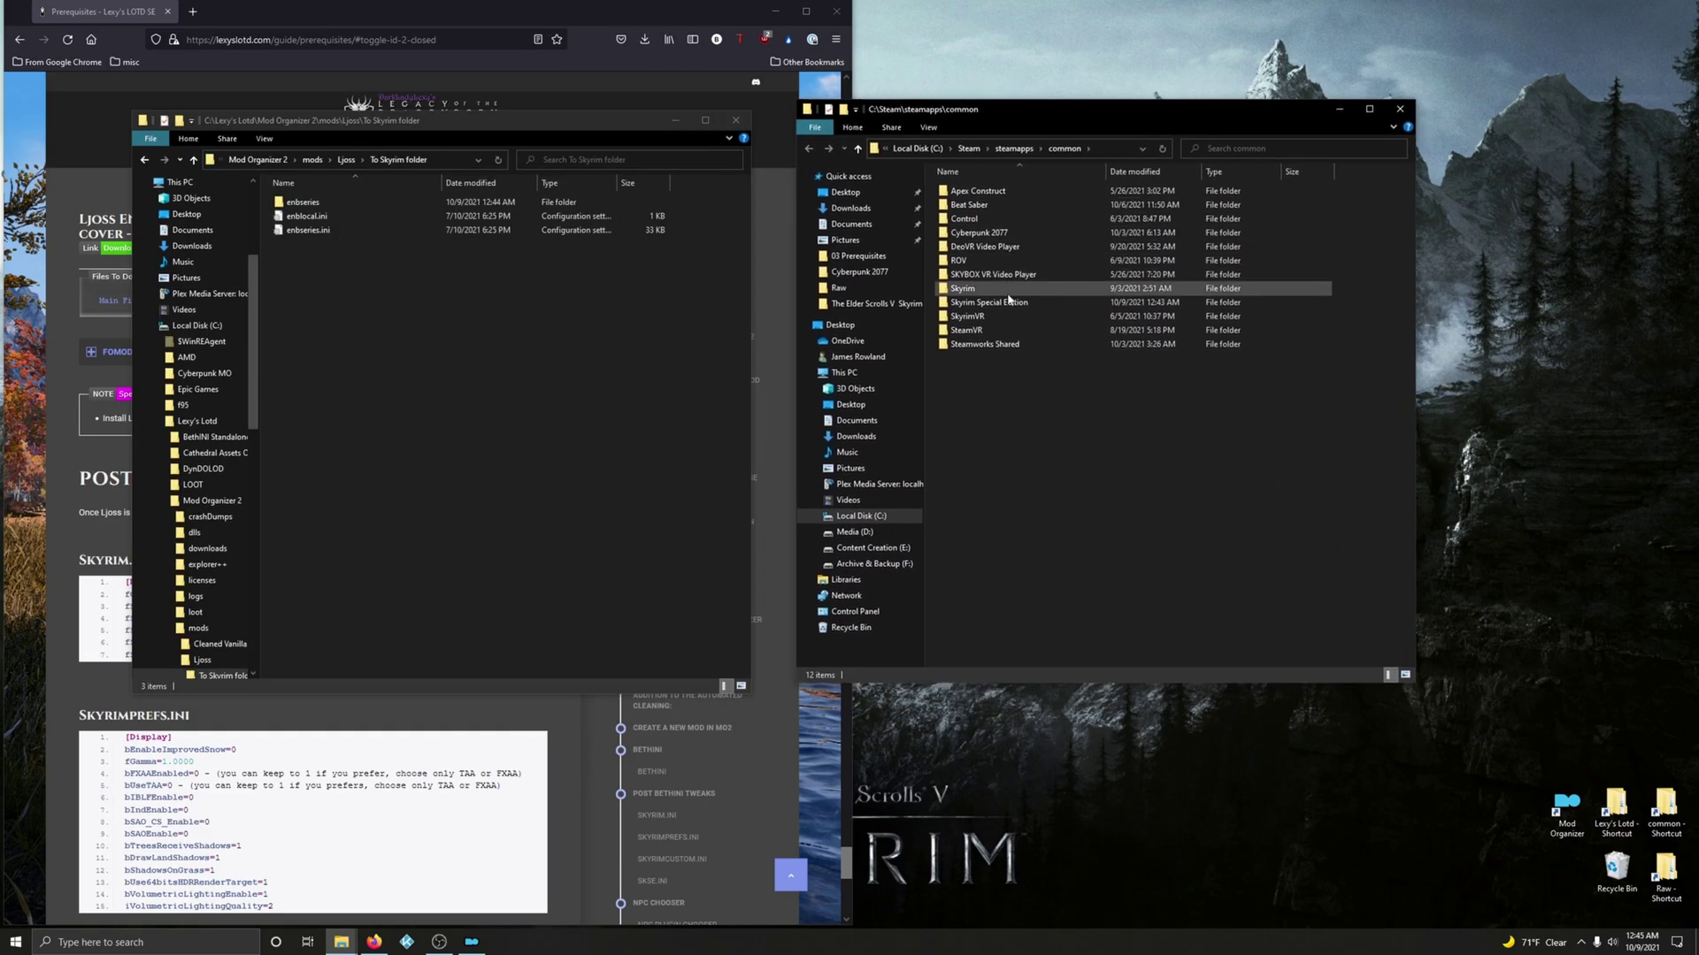
left_click(990, 303)
left_click_drag(357, 265, 1002, 304)
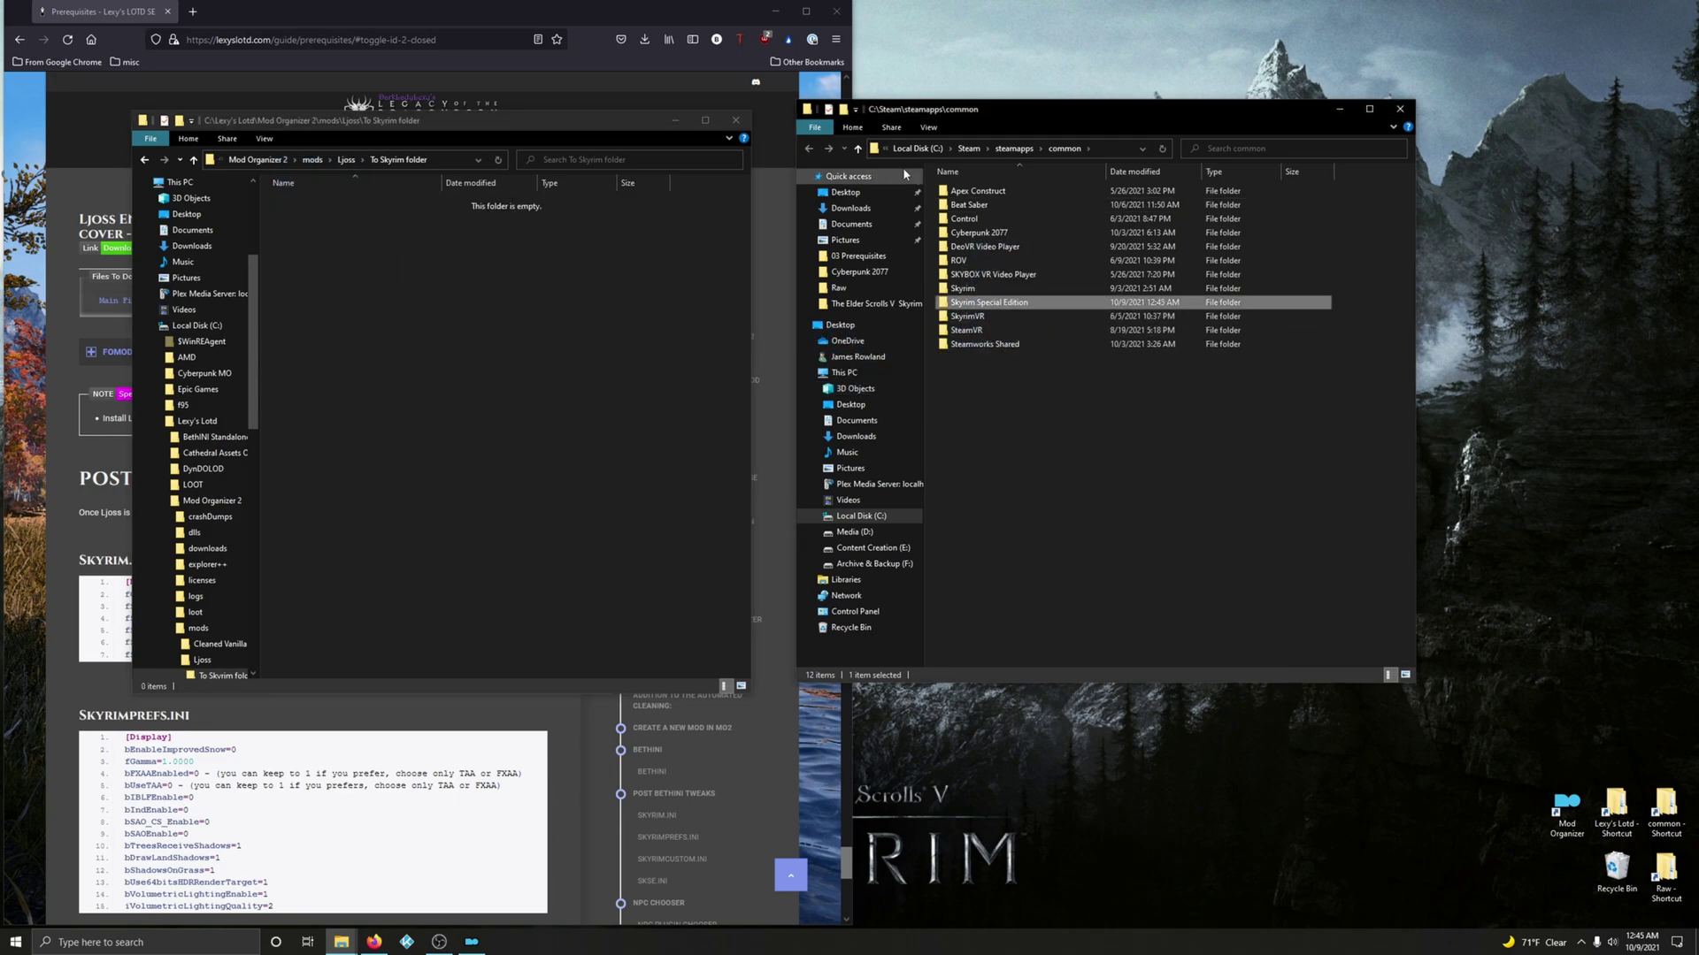
key("alt+F4")
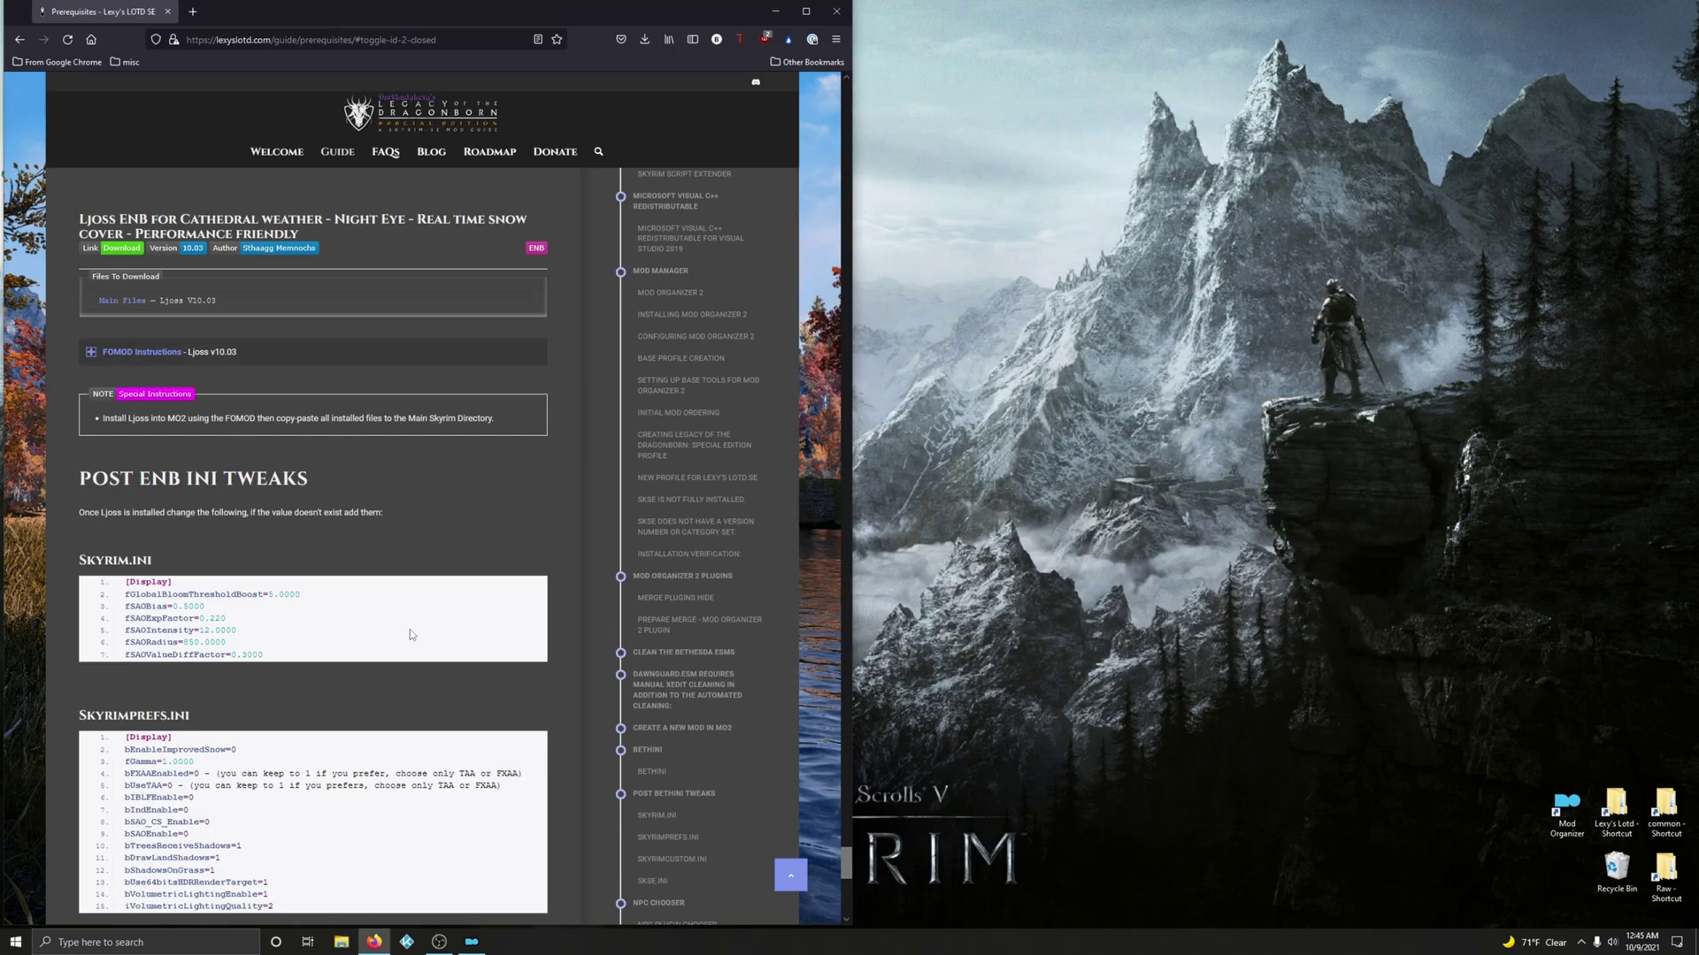
Step: Check the Ljoss mod's To Skyrim folder from Mod Organizer for leftover files, and close the folder window
left_click(472, 941)
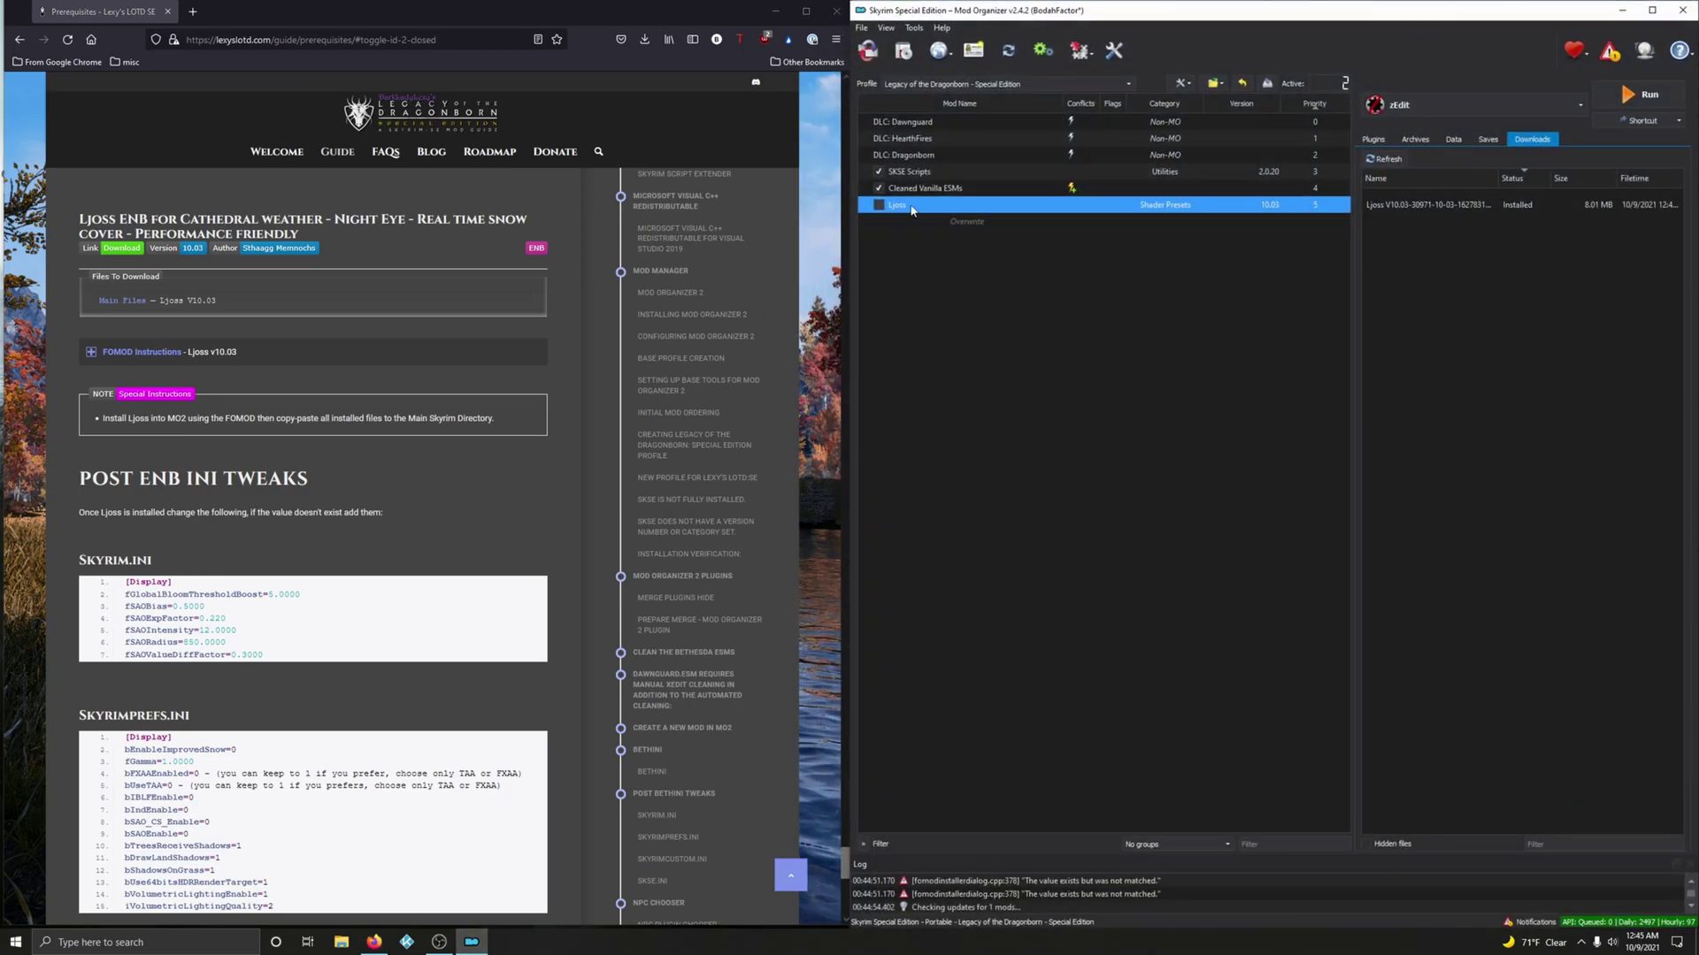
right_click(909, 206)
left_click(938, 469)
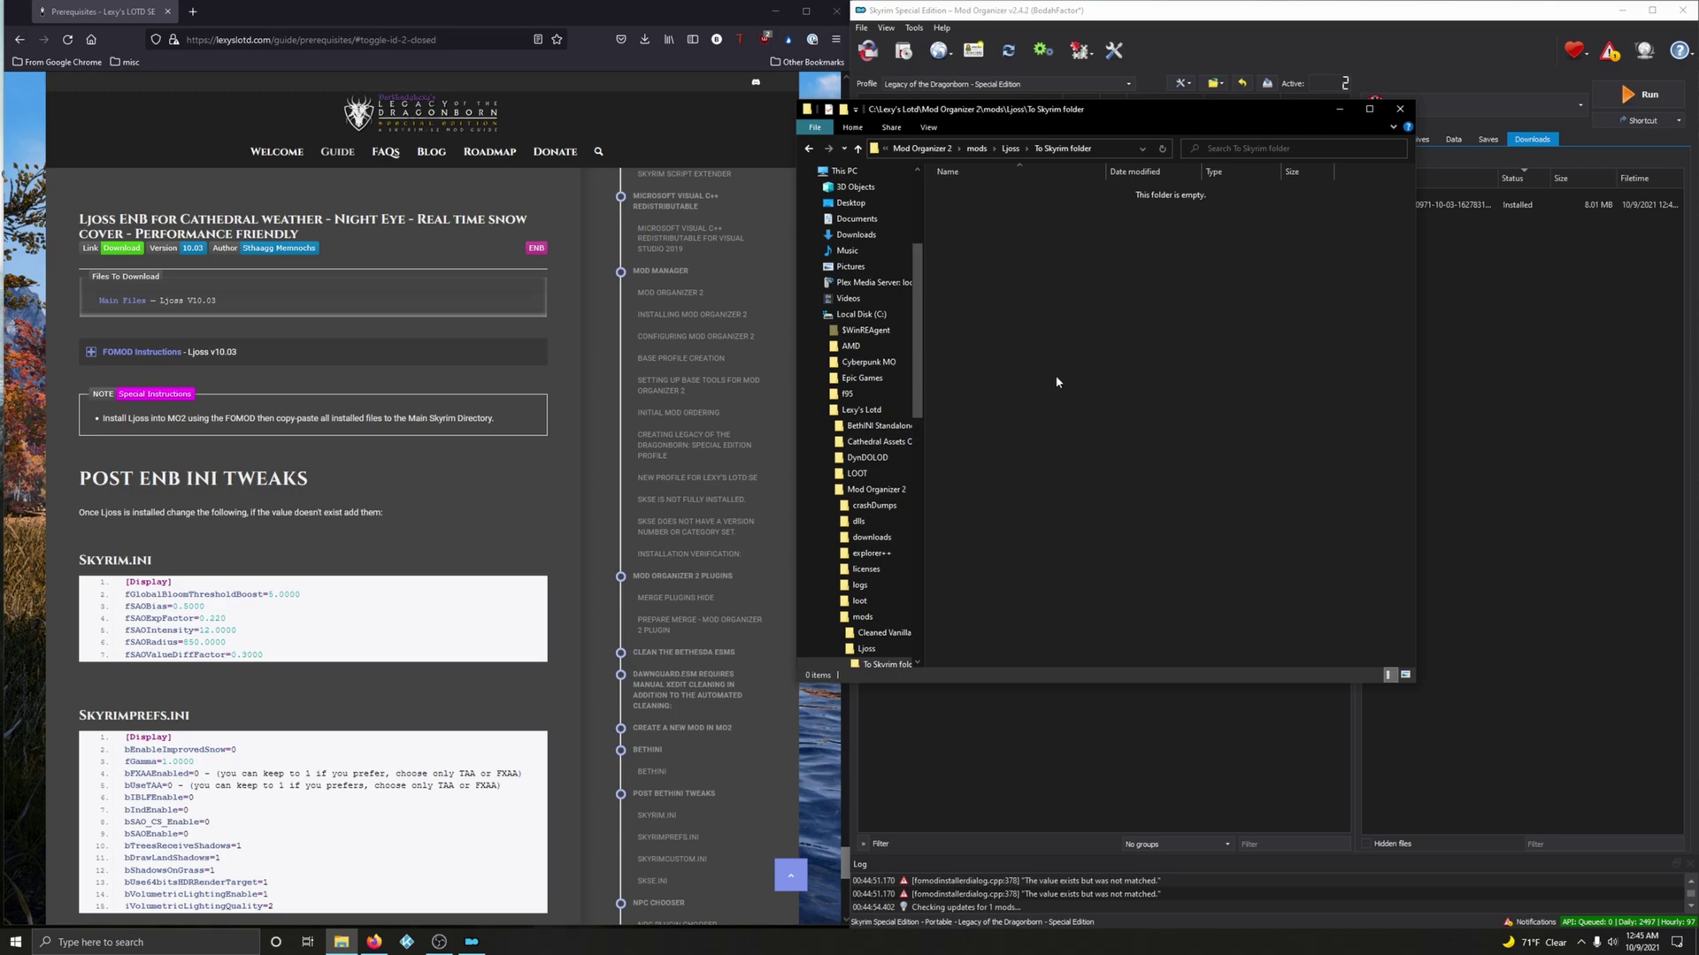
left_click(1400, 109)
scroll(364, 464, "up", 3)
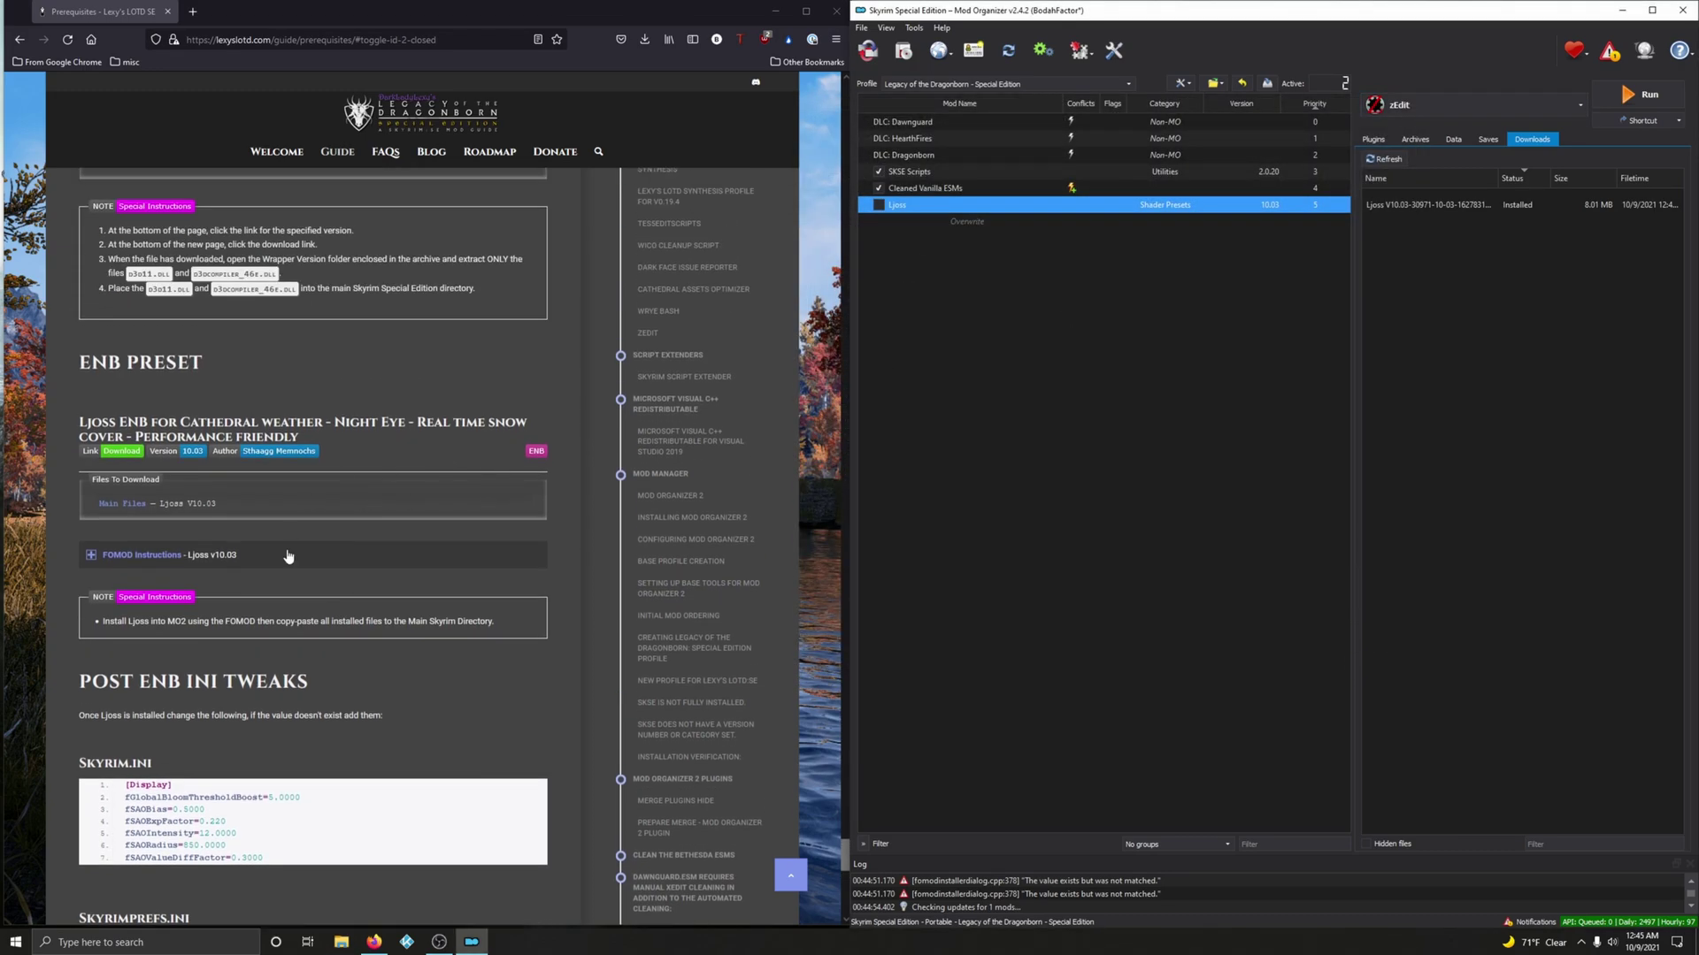
Step: Remove the Ljoss mod from Mod Organizer's mod list and confirm the removal
right_click(910, 213)
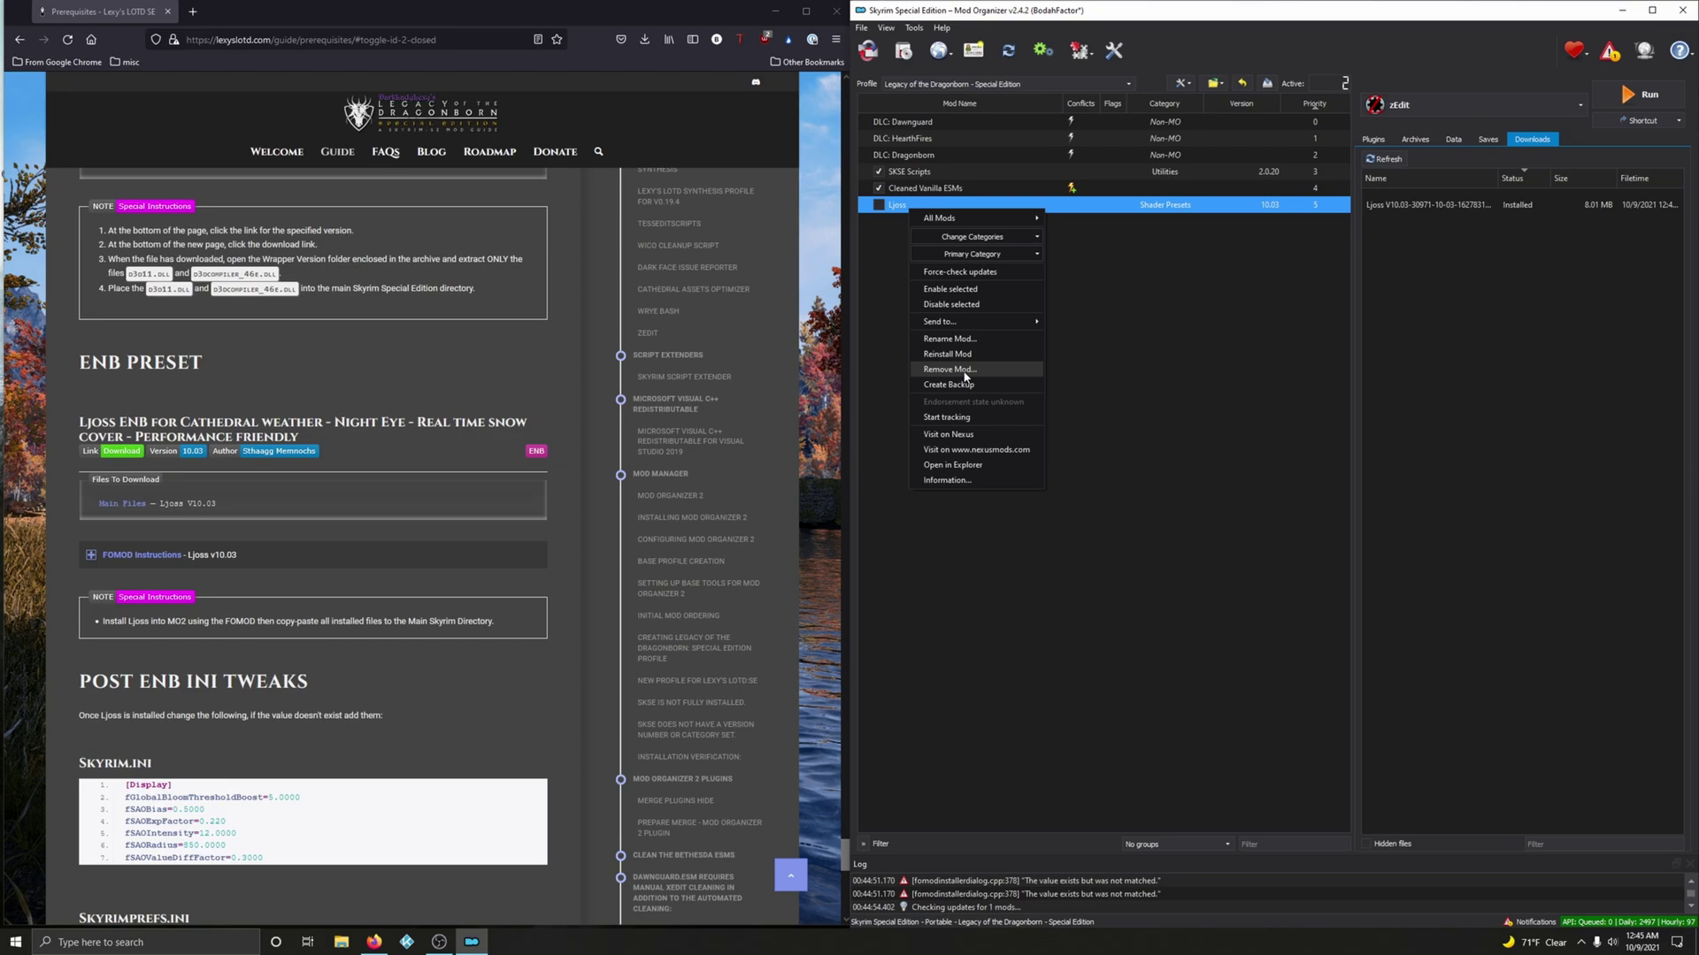
left_click(885, 306)
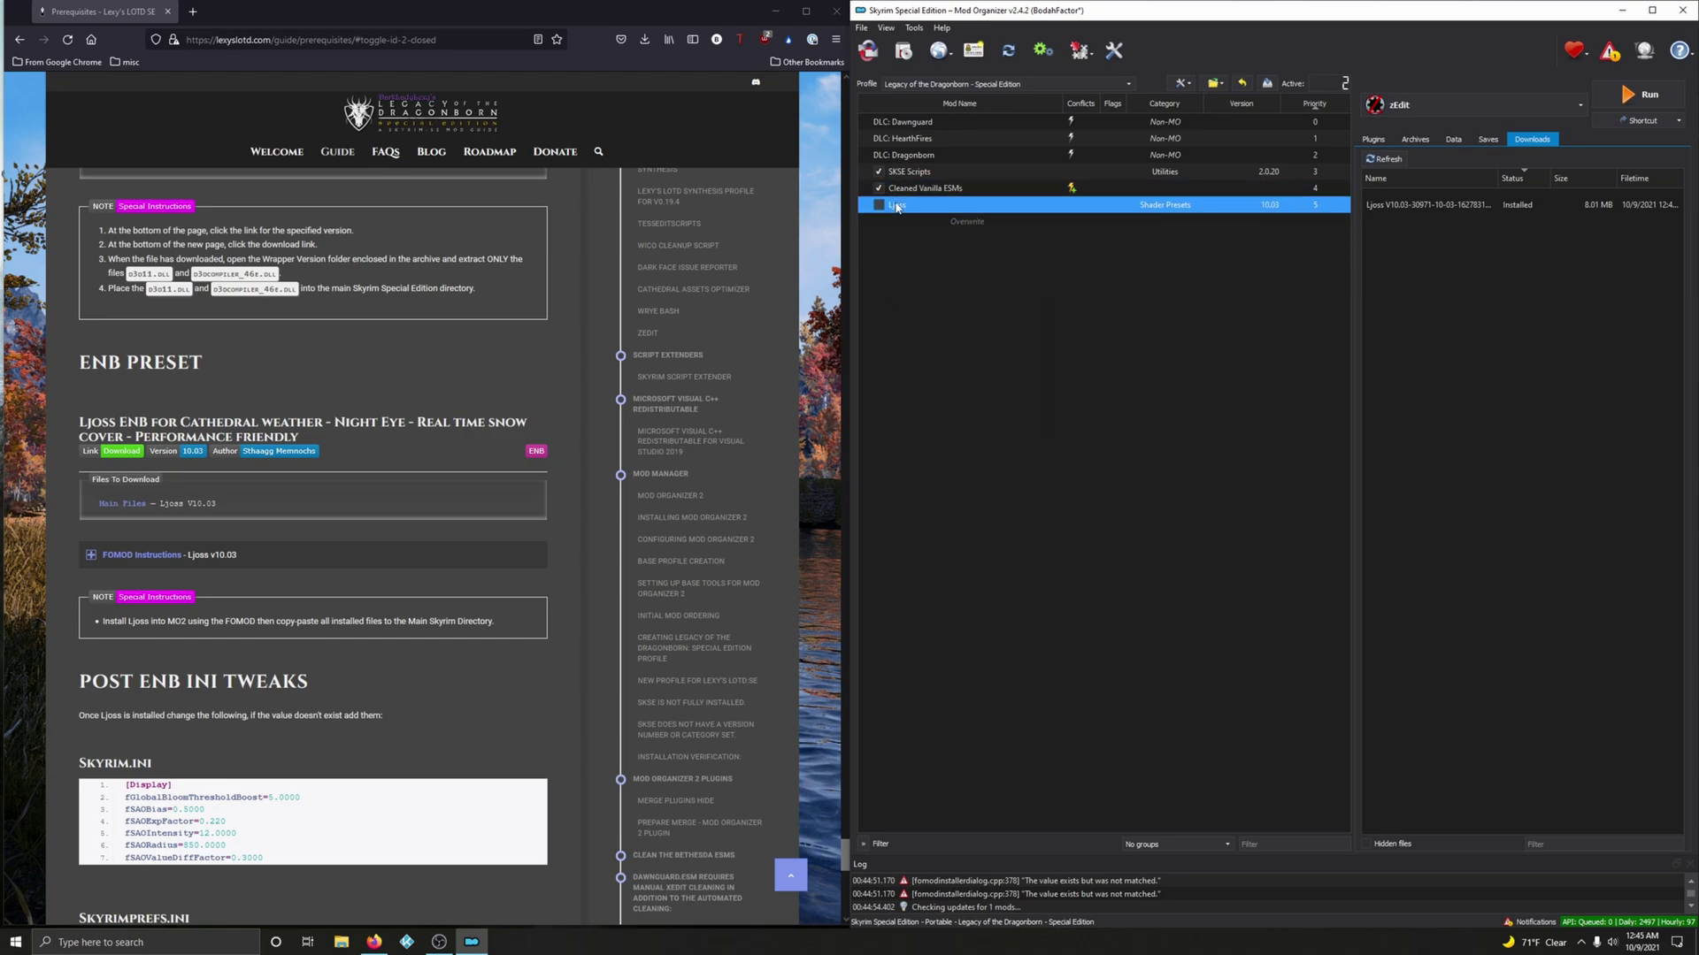
right_click(896, 207)
left_click(942, 365)
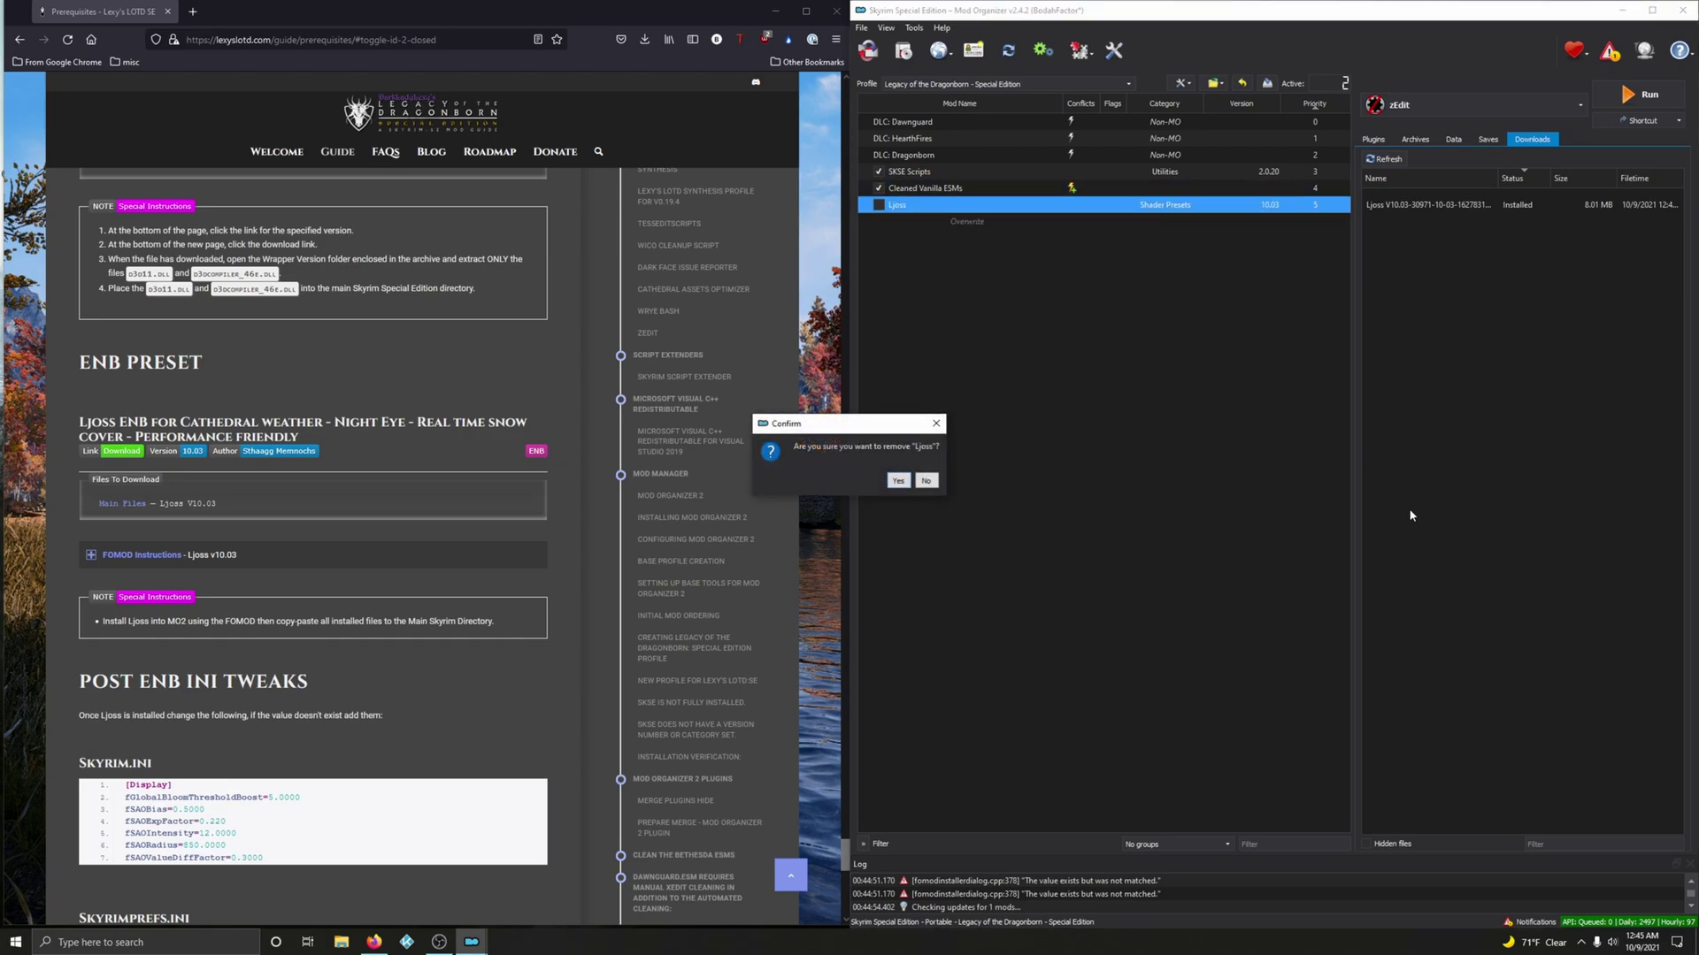
left_click(898, 481)
Step: Try to clear the Ljoss archive by deleting all installed downloads in Mod Organizer
left_click(1422, 205)
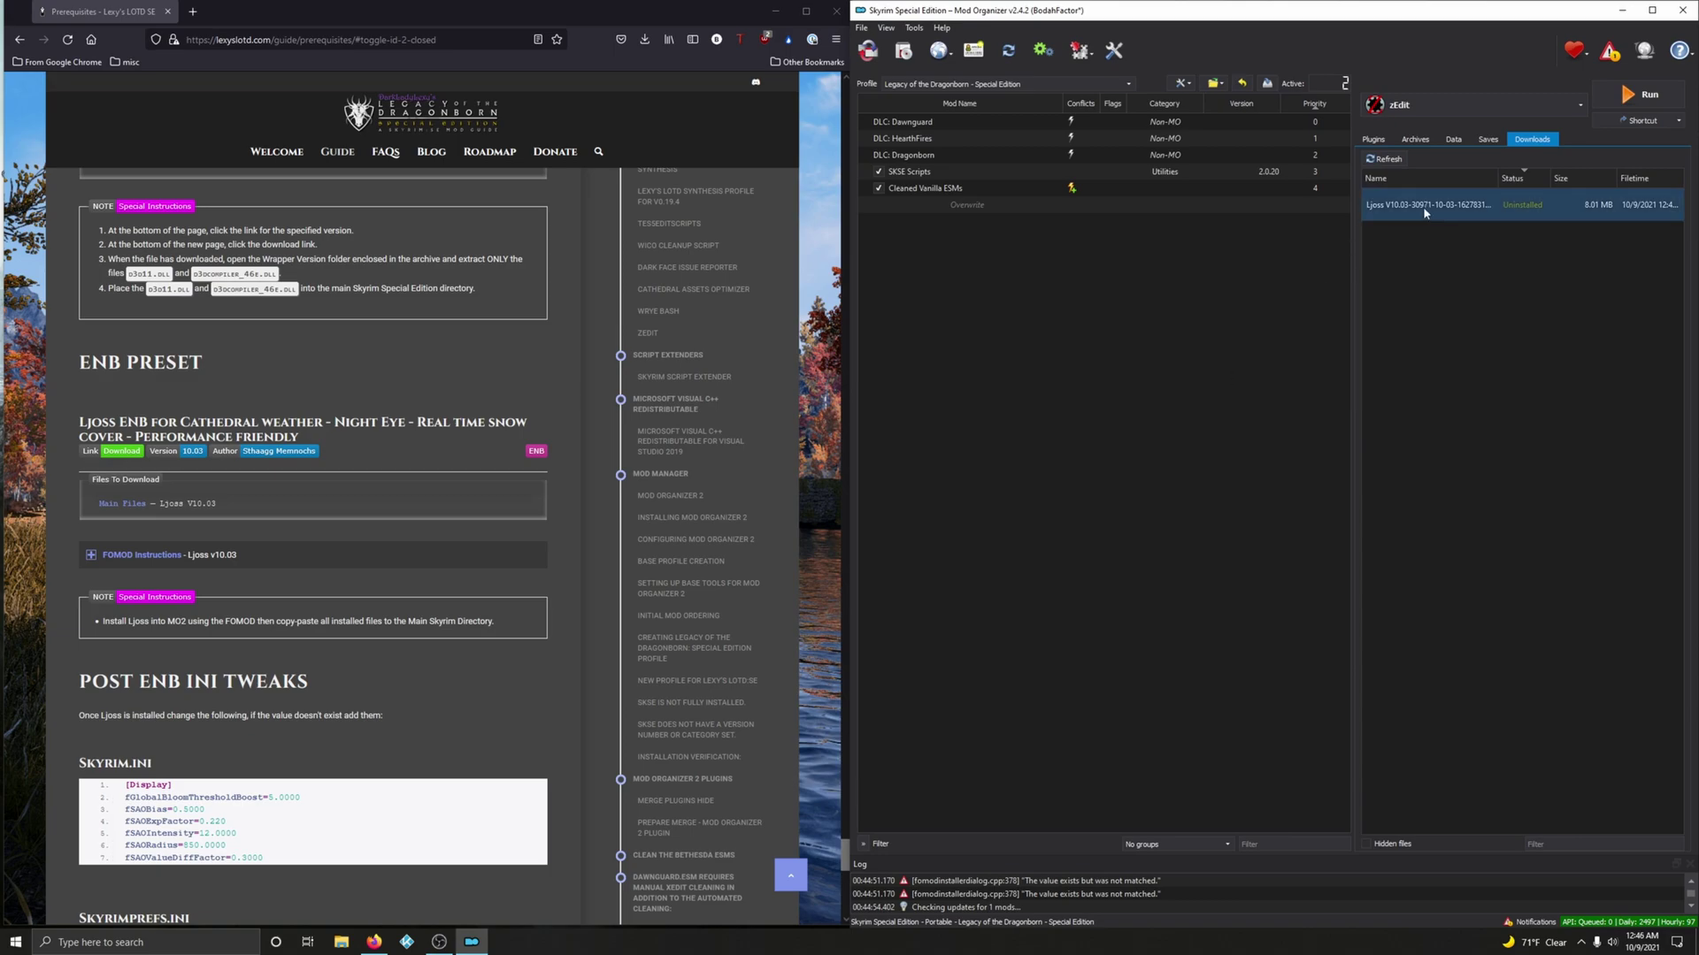
right_click(1424, 208)
left_click(1468, 329)
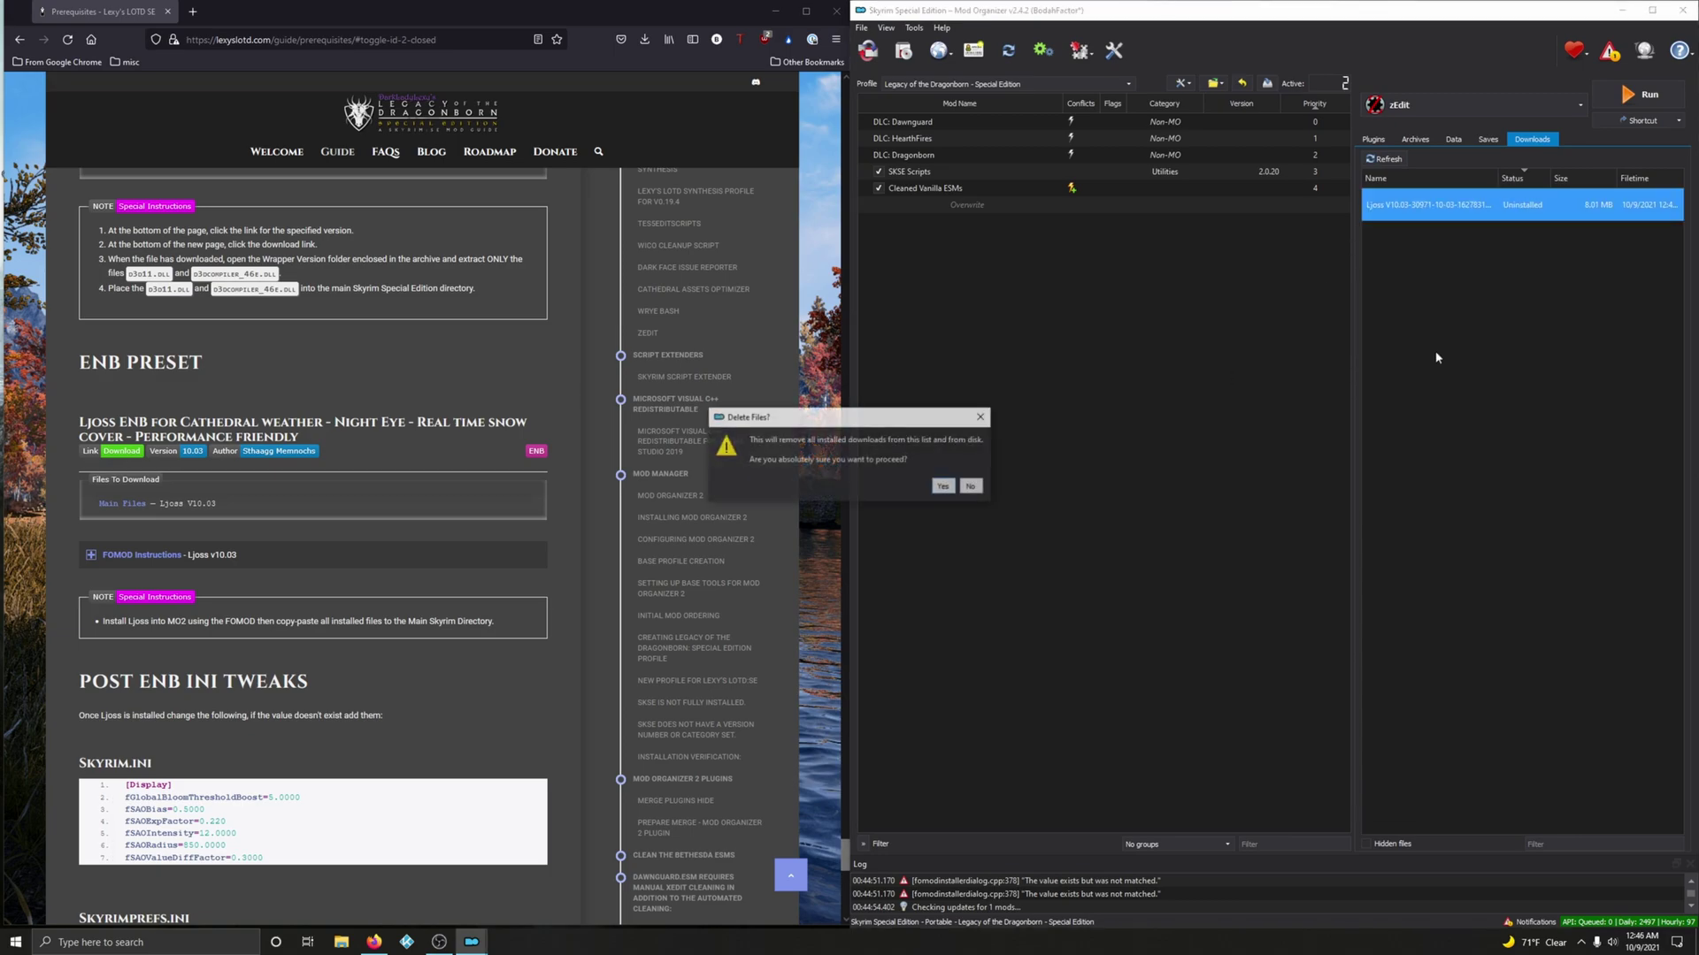
left_click(935, 486)
Step: Delete the Ljoss V10.03 archive from Mod Organizer's downloads
left_click(1430, 204)
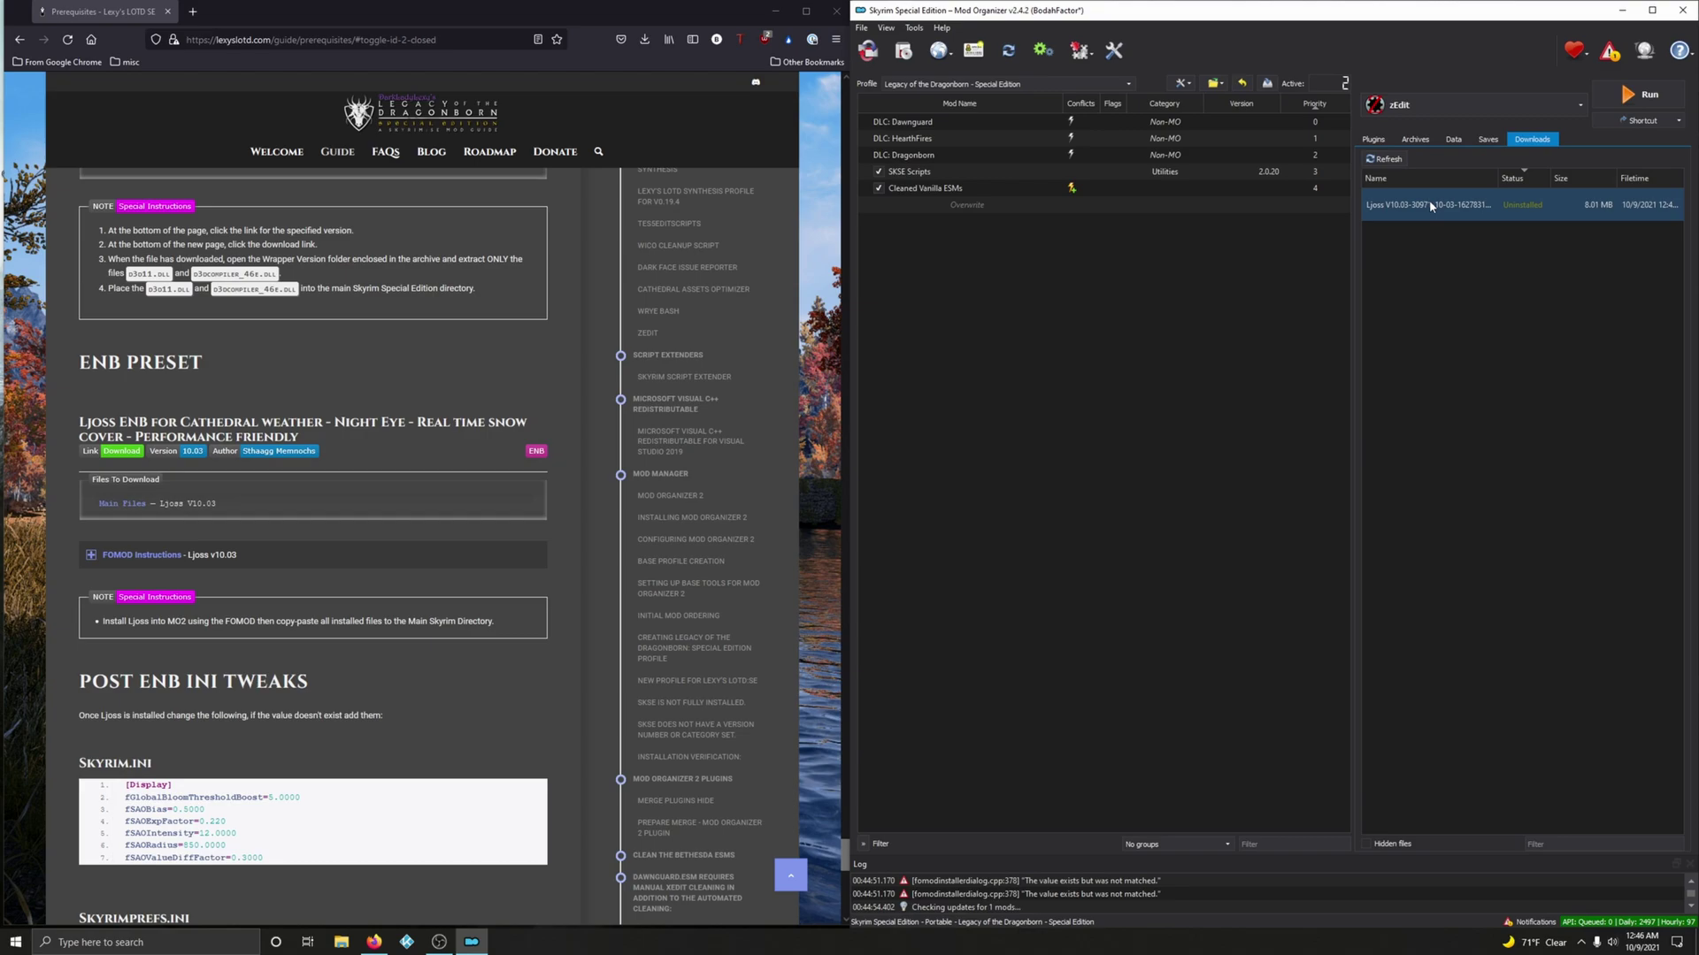
right_click(1430, 202)
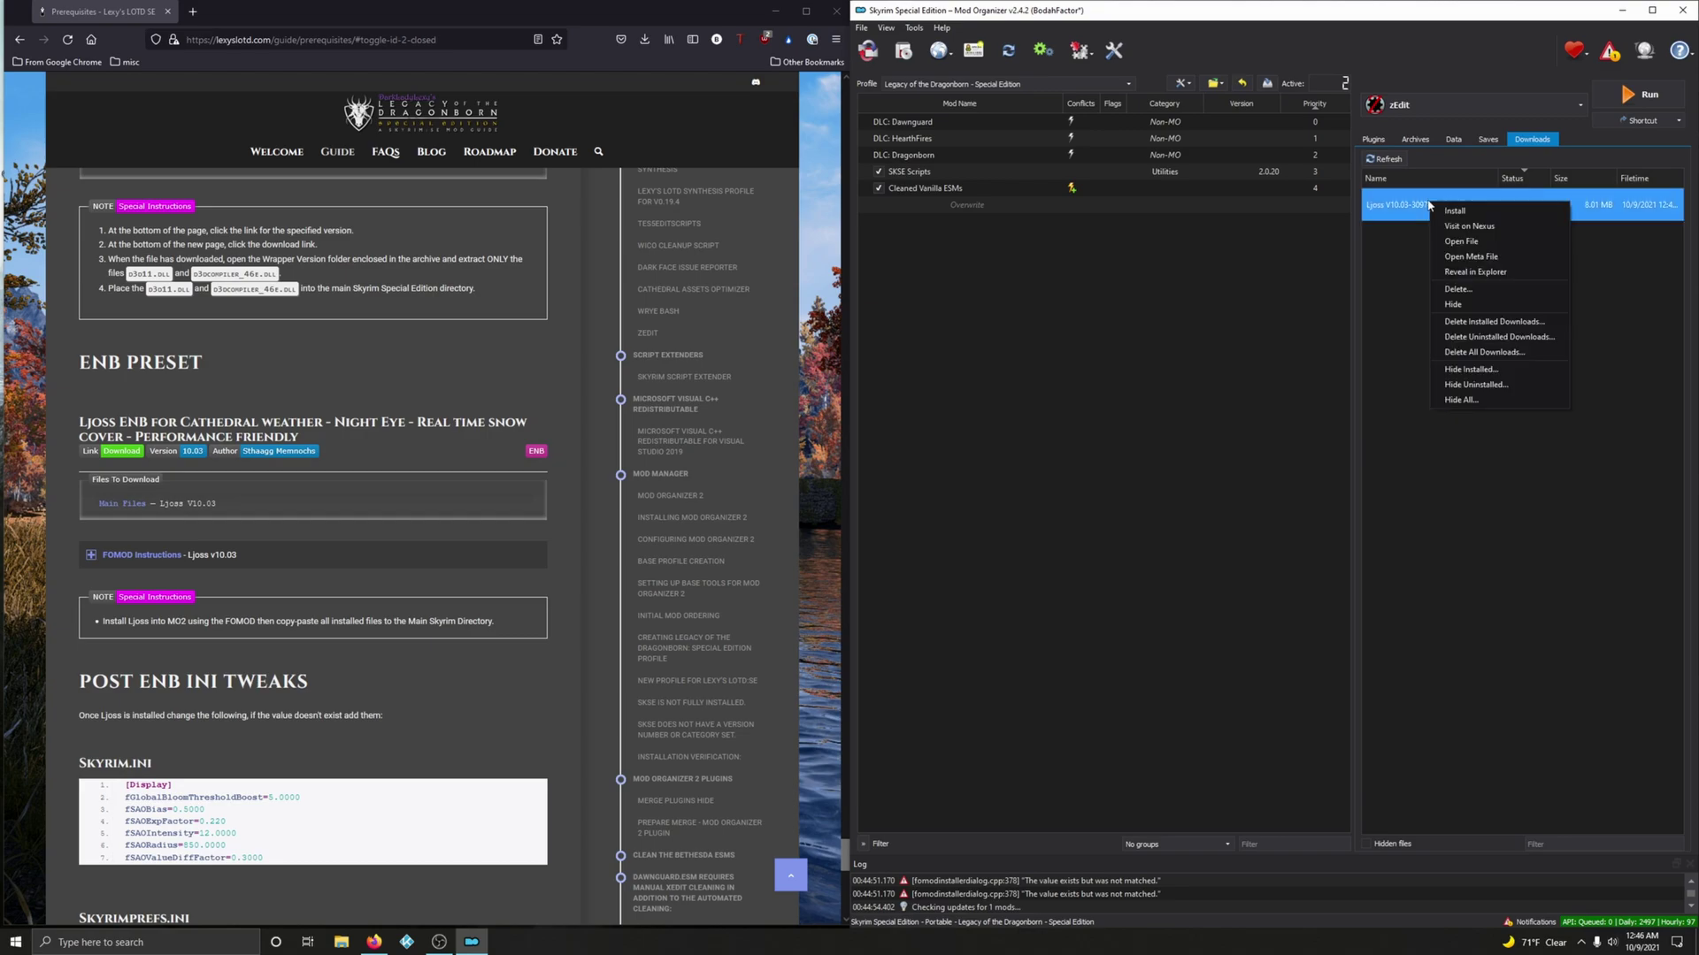
left_click(1458, 289)
left_click(1263, 498)
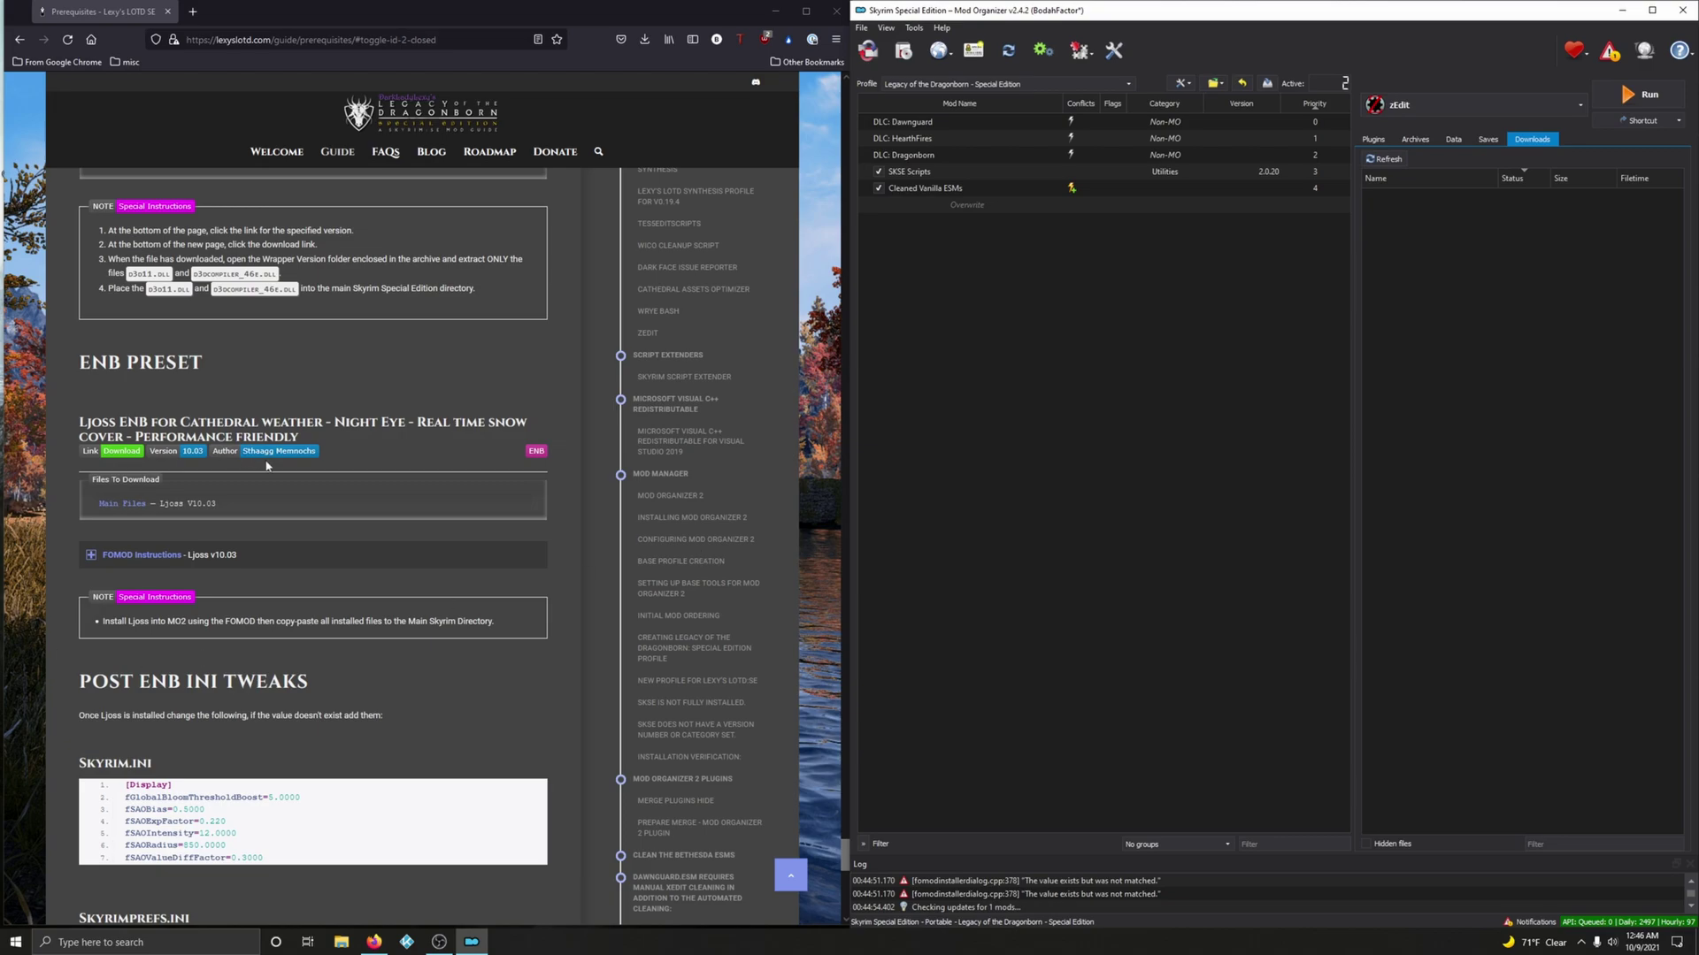
Step: Bring up the guide's Post ENB INI Tweaks and show the [Display] section of skyrim.ini in Mod Organizer's INI Editor
scroll(437, 522, "down", 5)
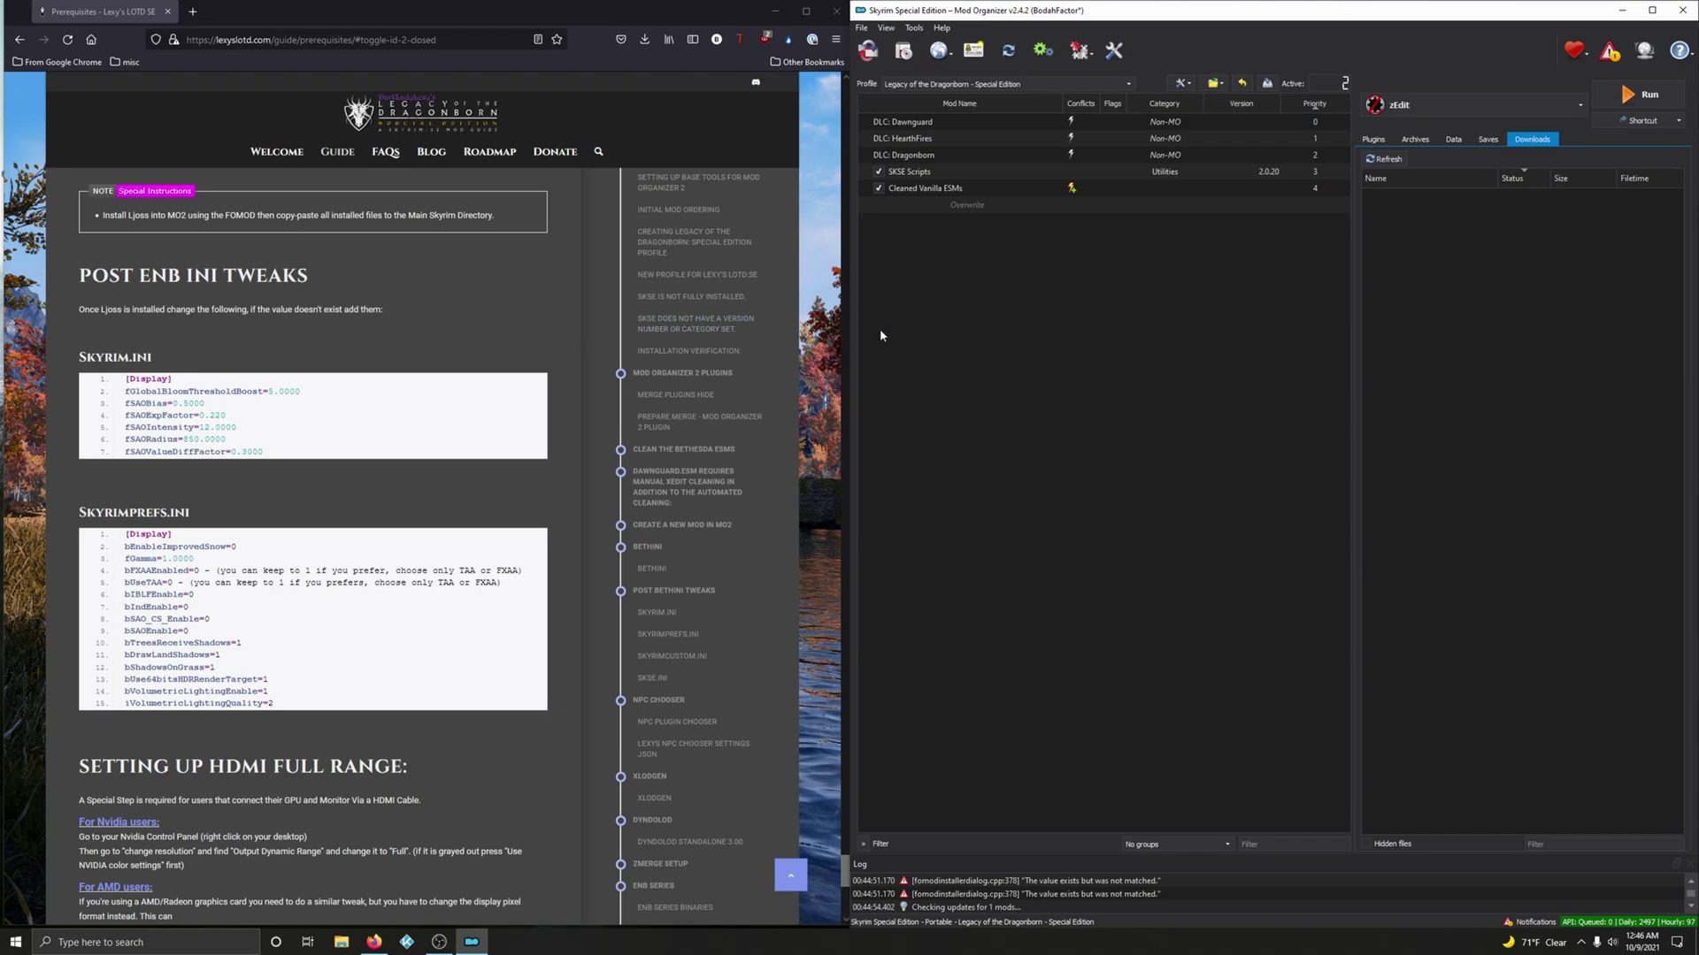
left_click(1081, 53)
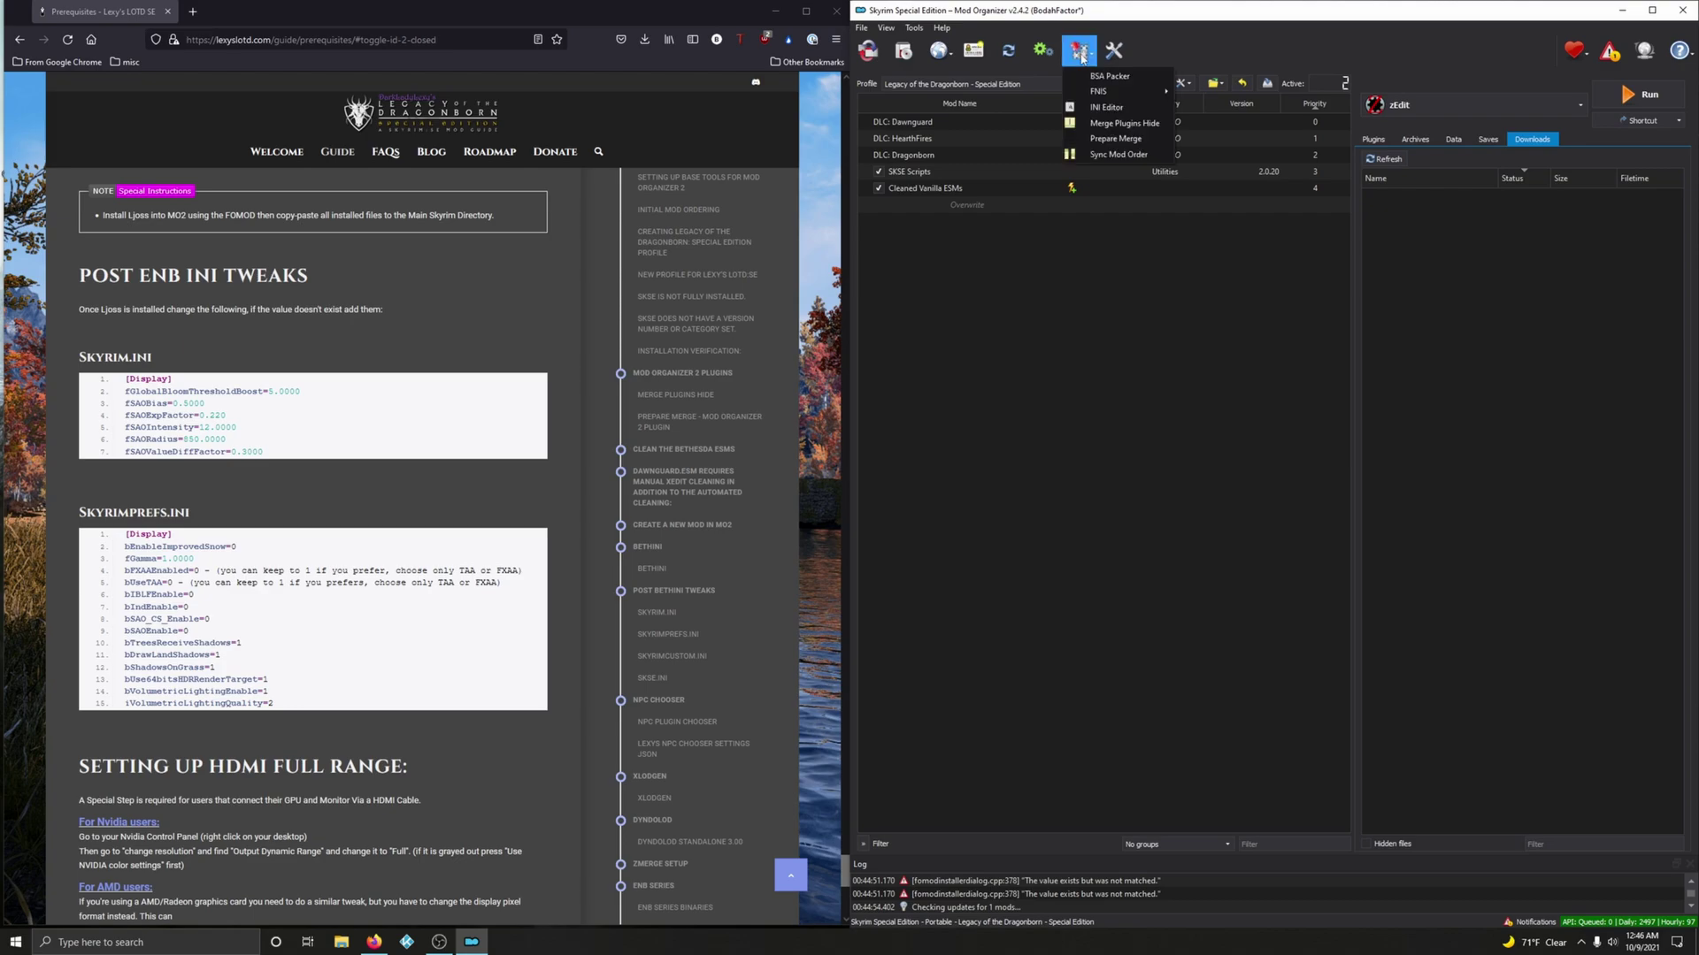
left_click(1110, 109)
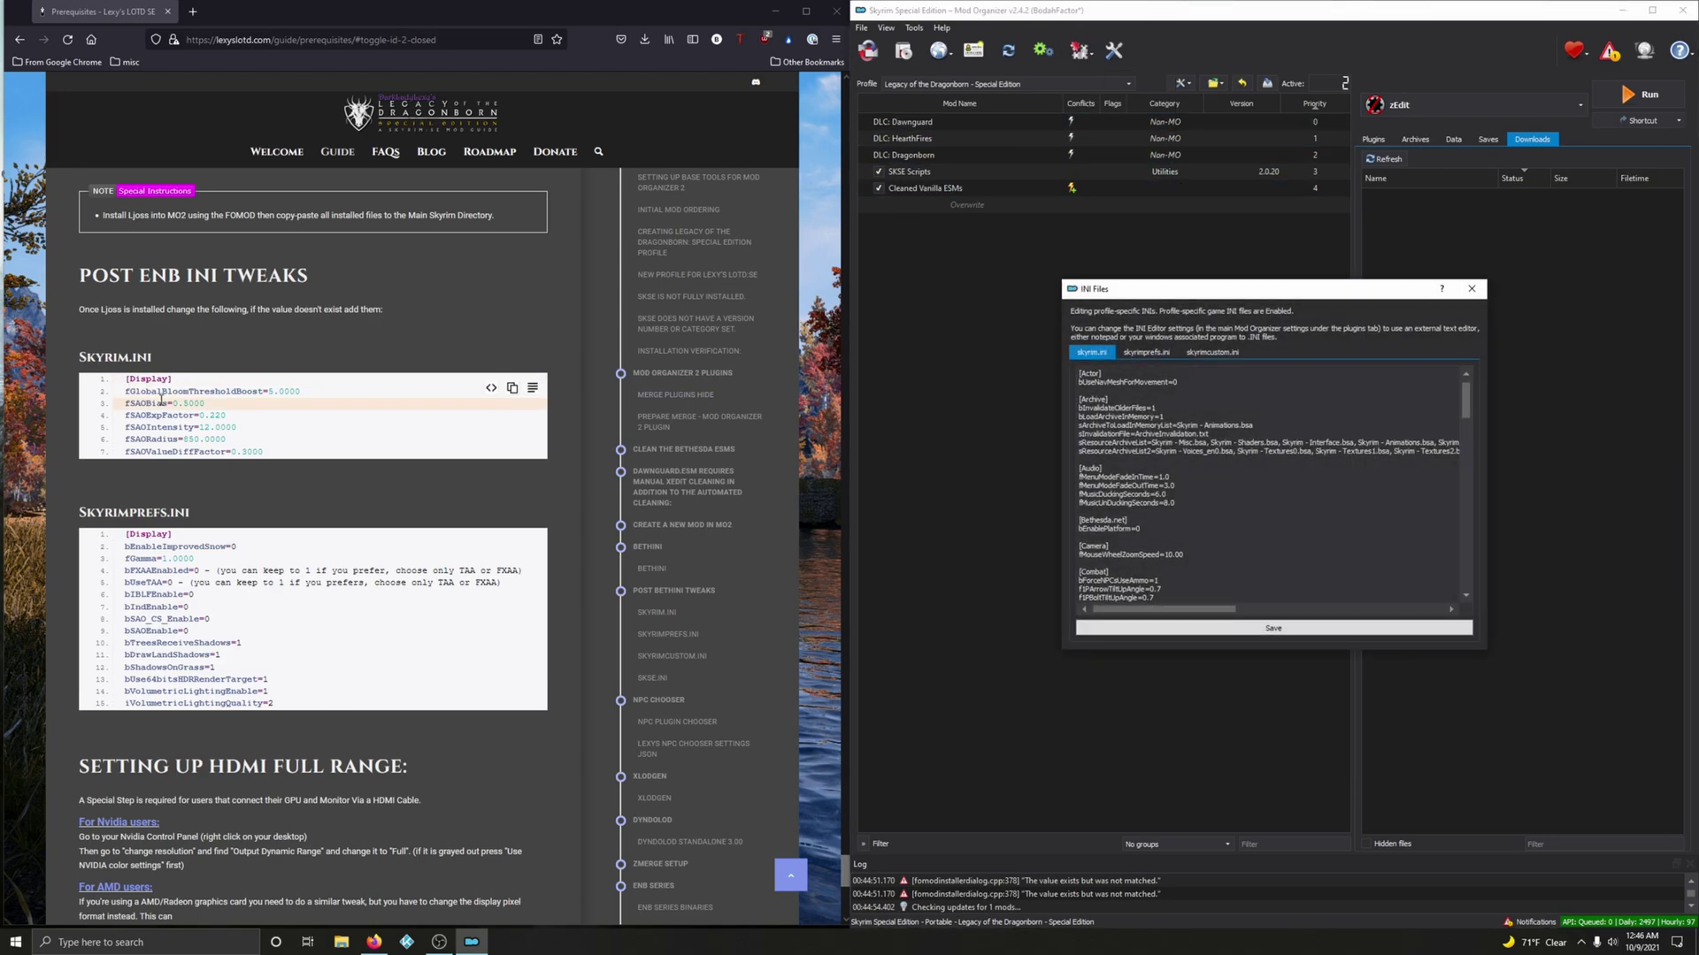
scroll(1167, 511, "down", 10)
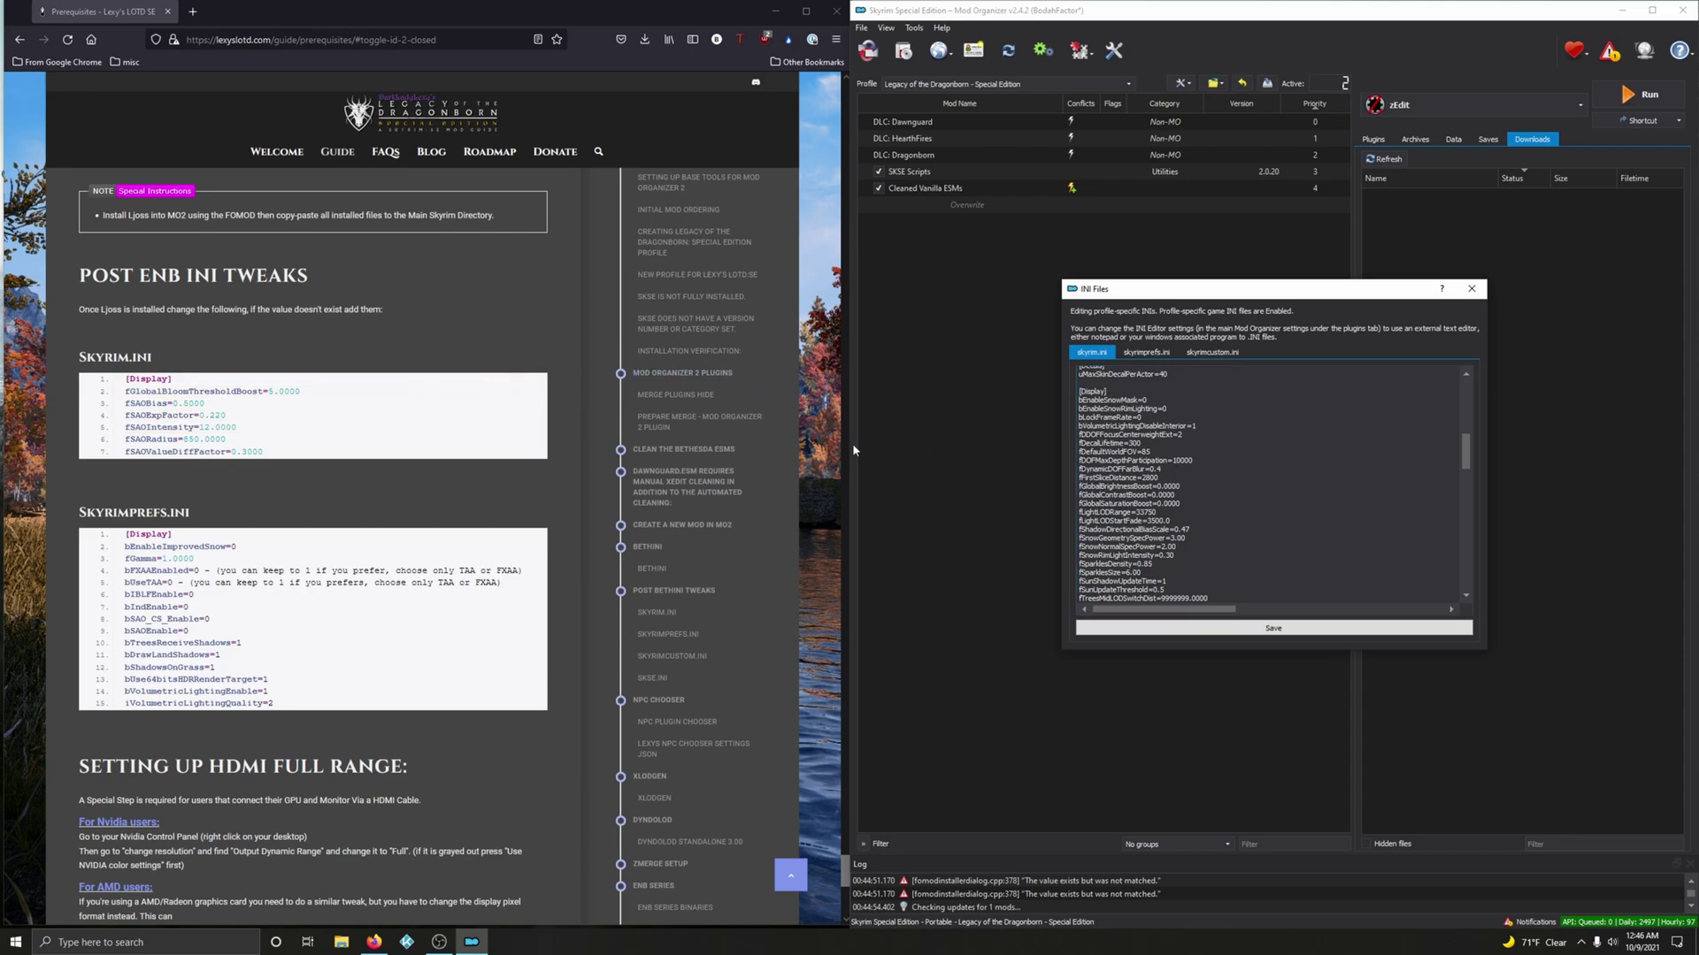
Step: Copy the fGlobalBloomThresholdBoost name from the guide's Skyrim.ini block and search skyrim.ini for it
left_click_drag(127, 391, 259, 390)
key("ctrl+c")
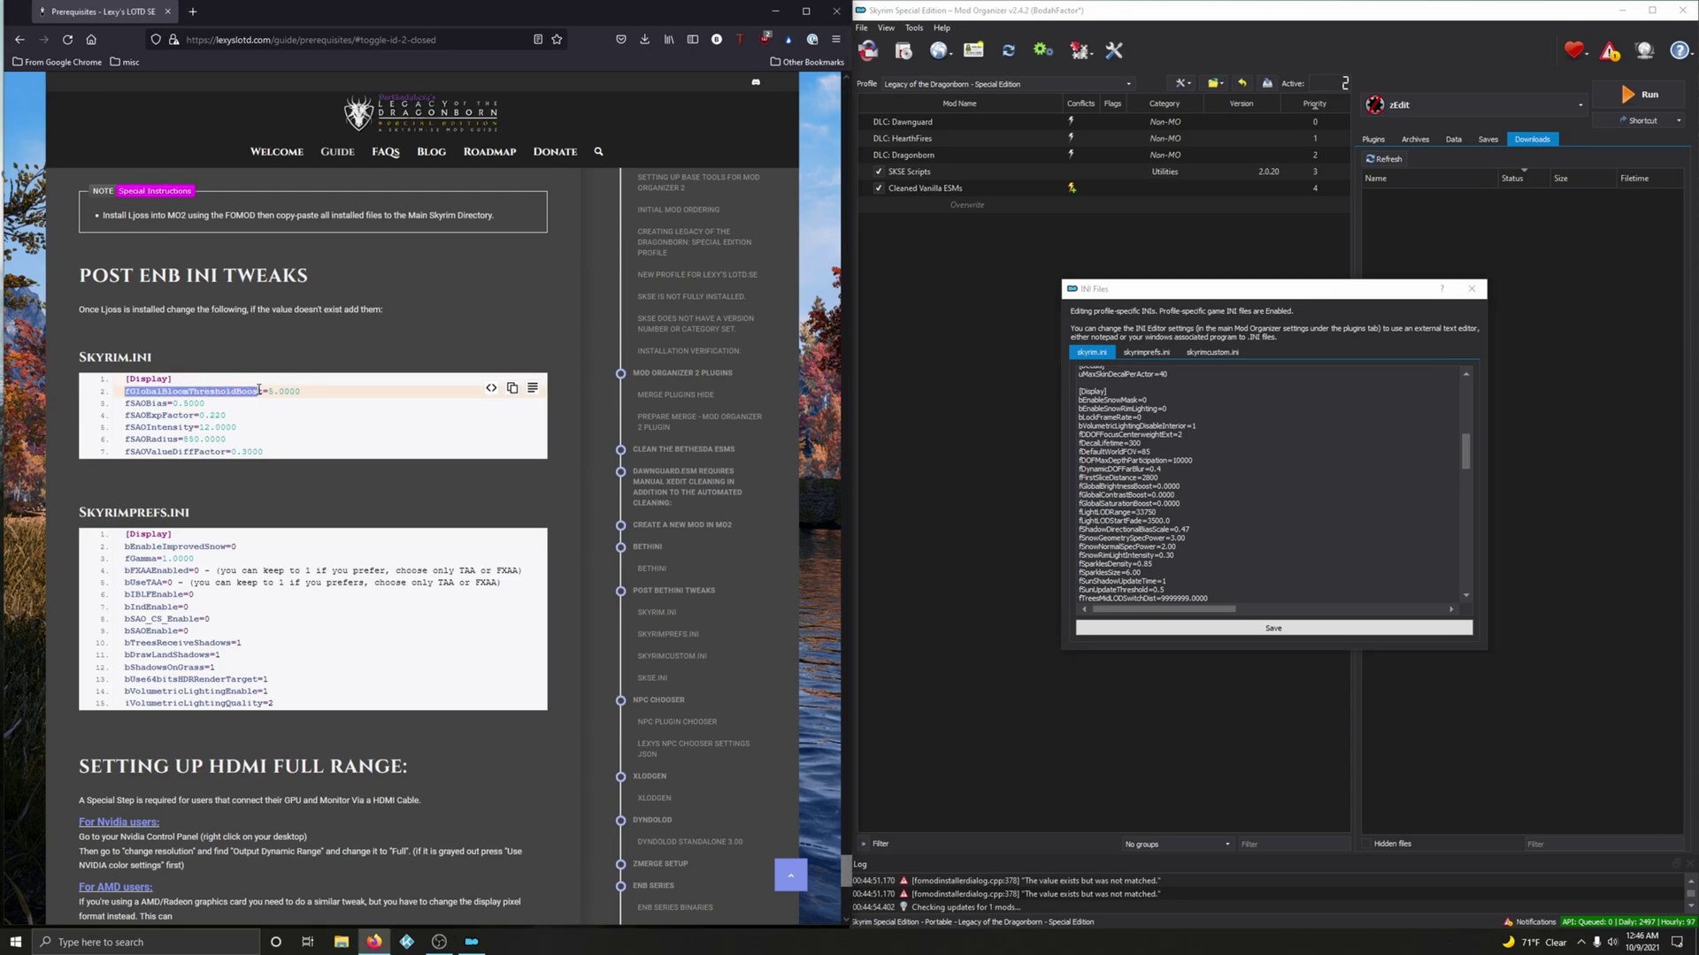
left_click(1312, 412)
key("ctrl+f")
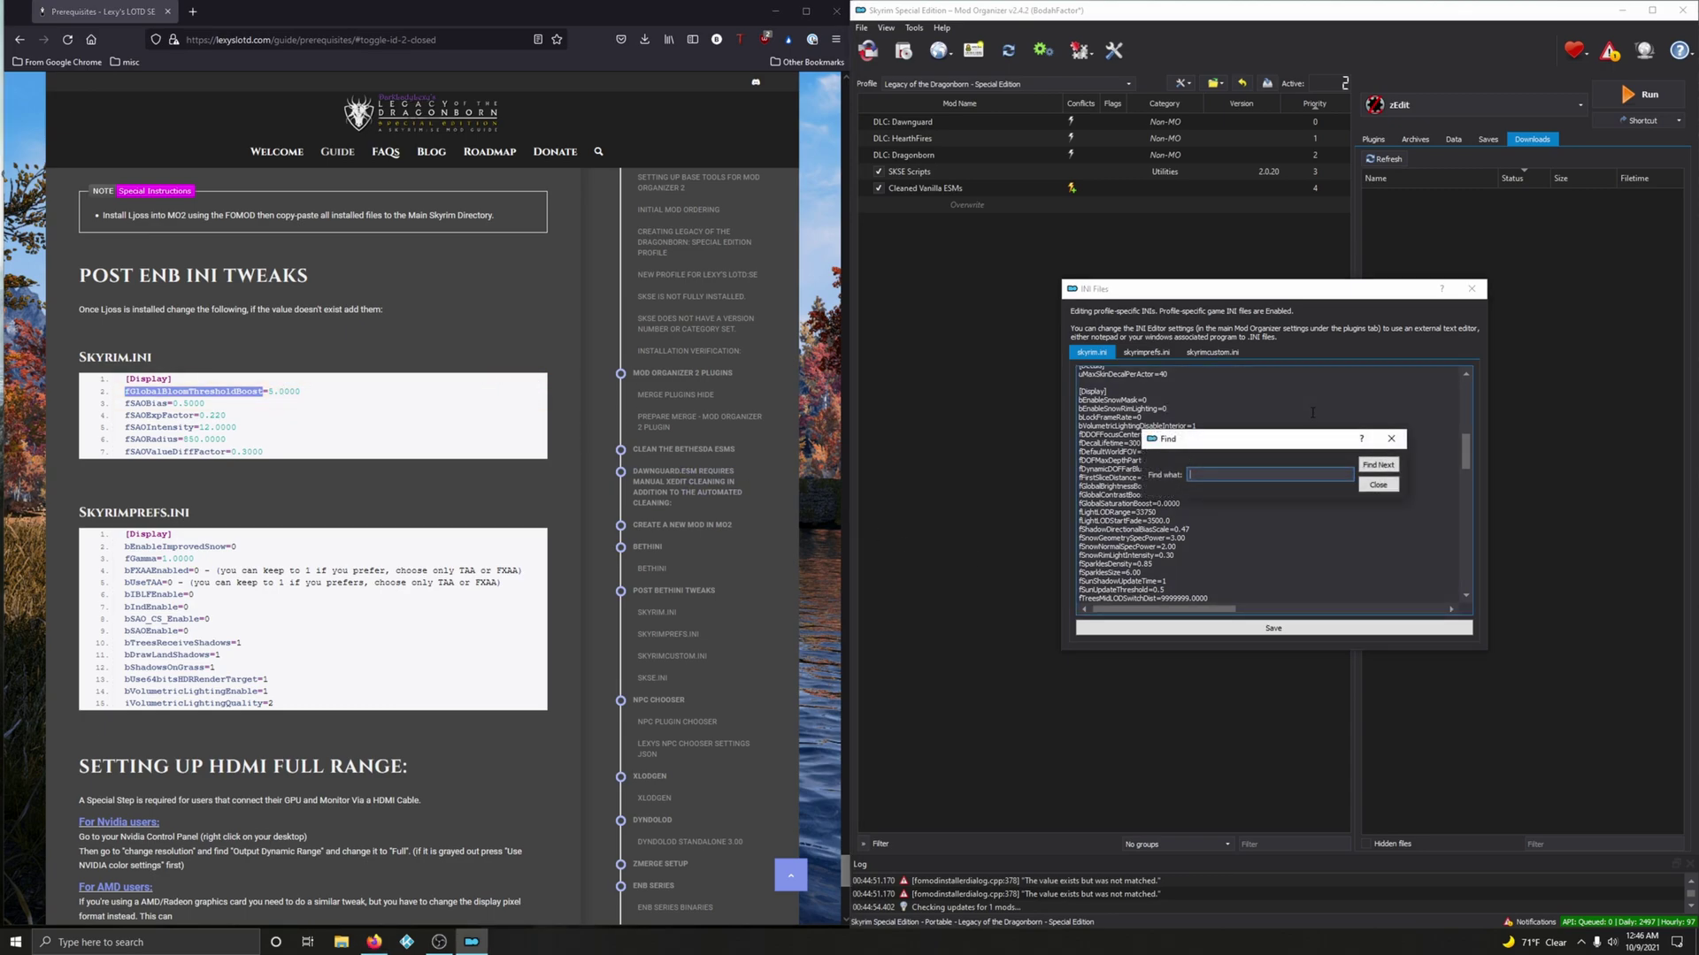
right_click(1226, 475)
left_click(1254, 544)
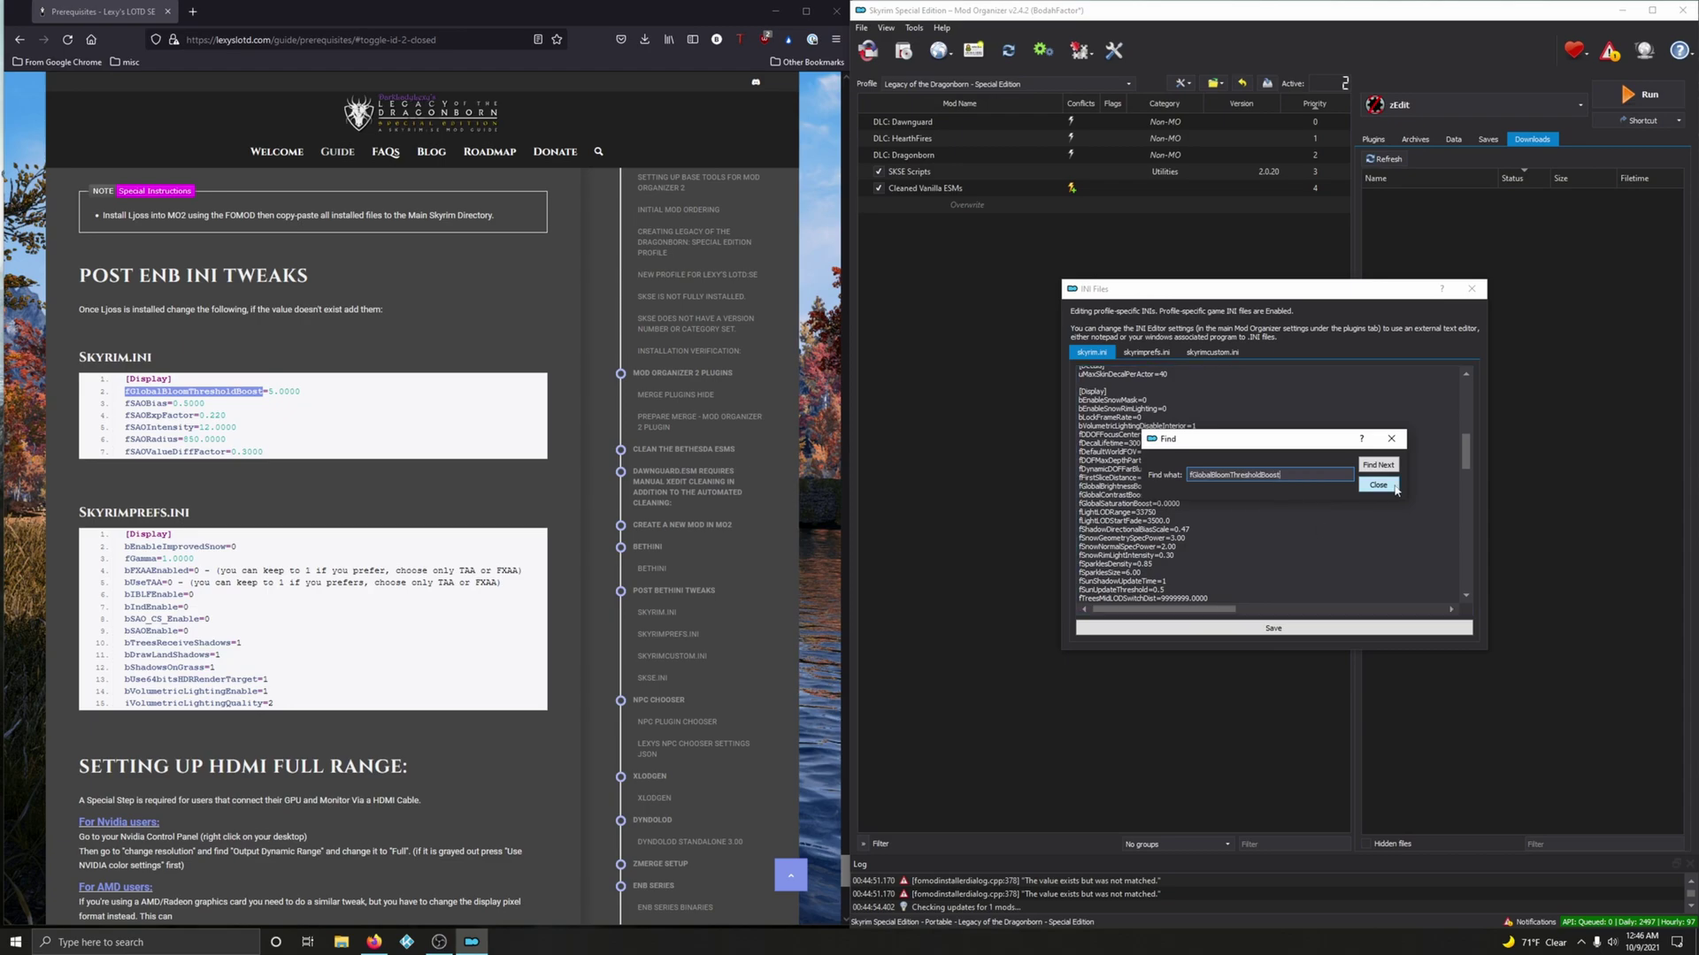
left_click(1379, 466)
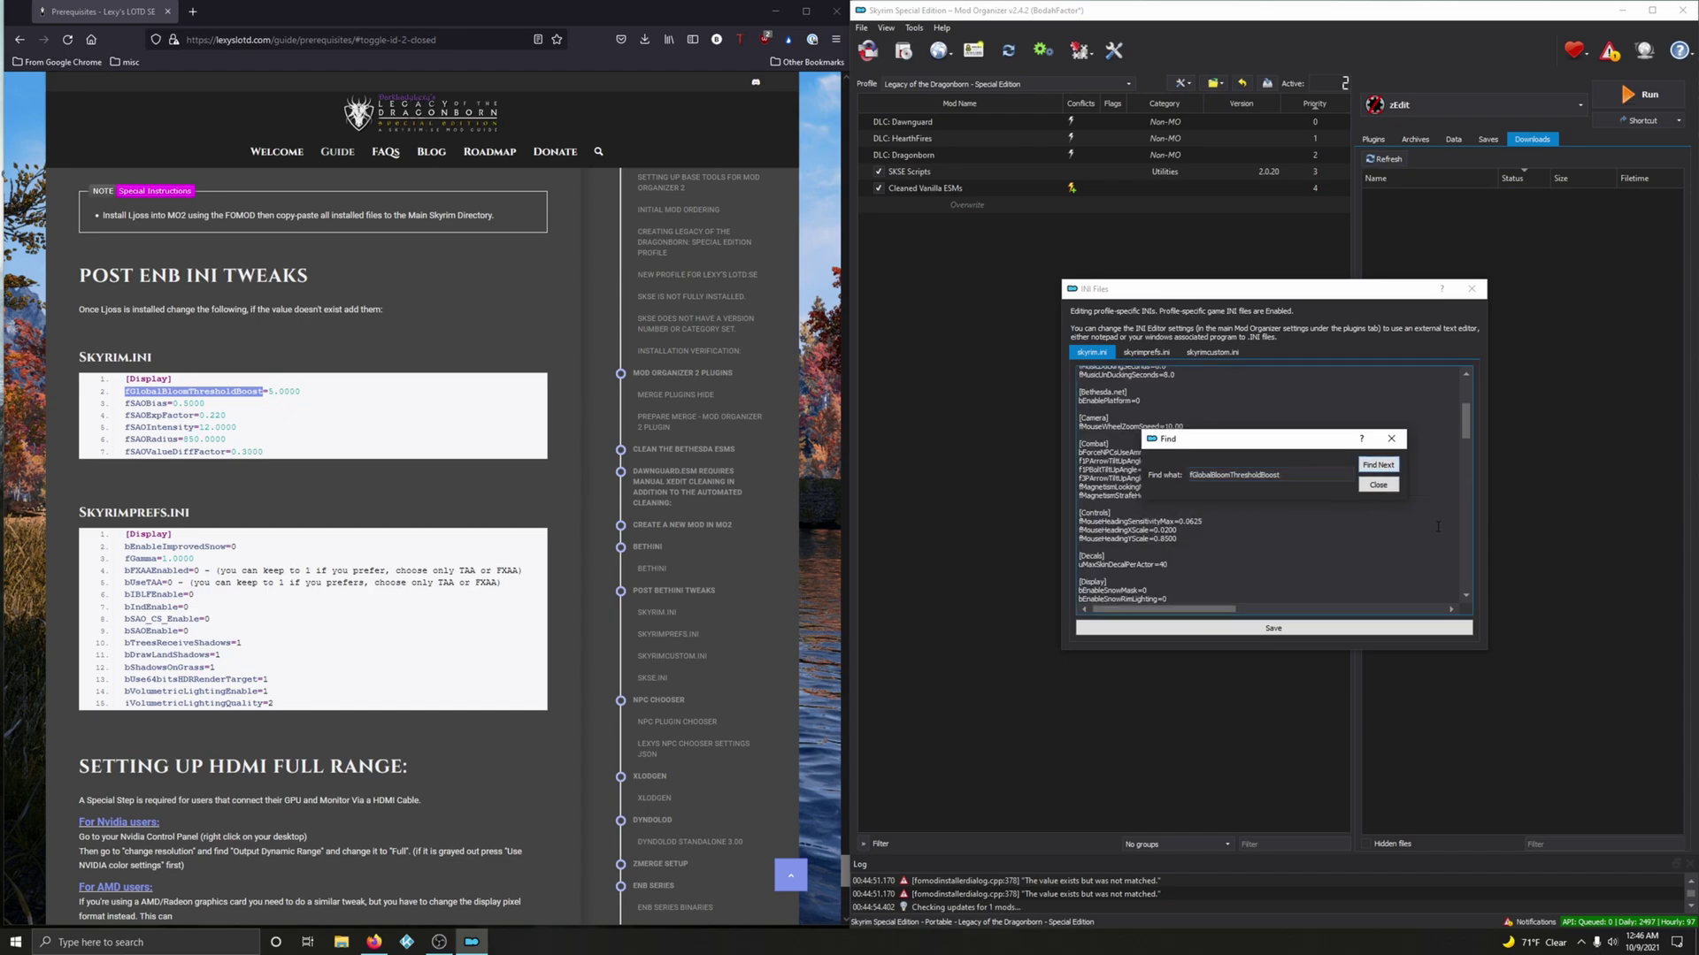
Step: Move the Find window aside, repeat the fGlobalBloomThresholdBoost search and look through the [Display] section for that setting
left_click_drag(1302, 445, 1594, 265)
scroll(1351, 553, "down", 2)
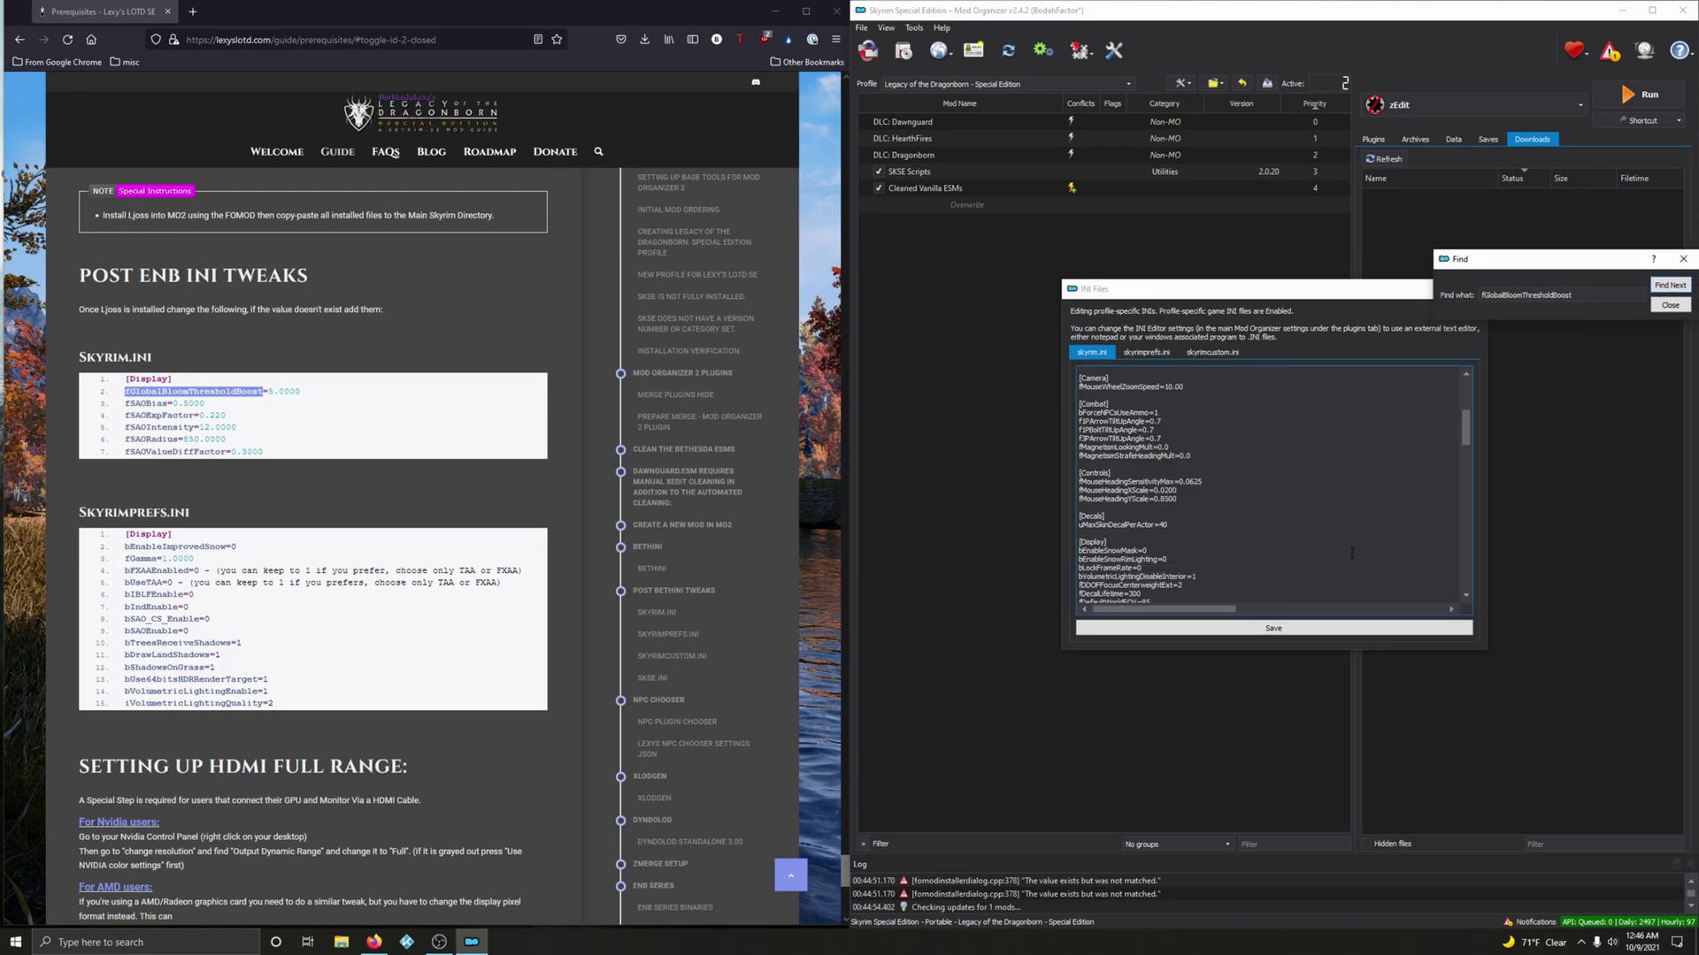
scroll(1351, 553, "down", 2)
left_click(1673, 286)
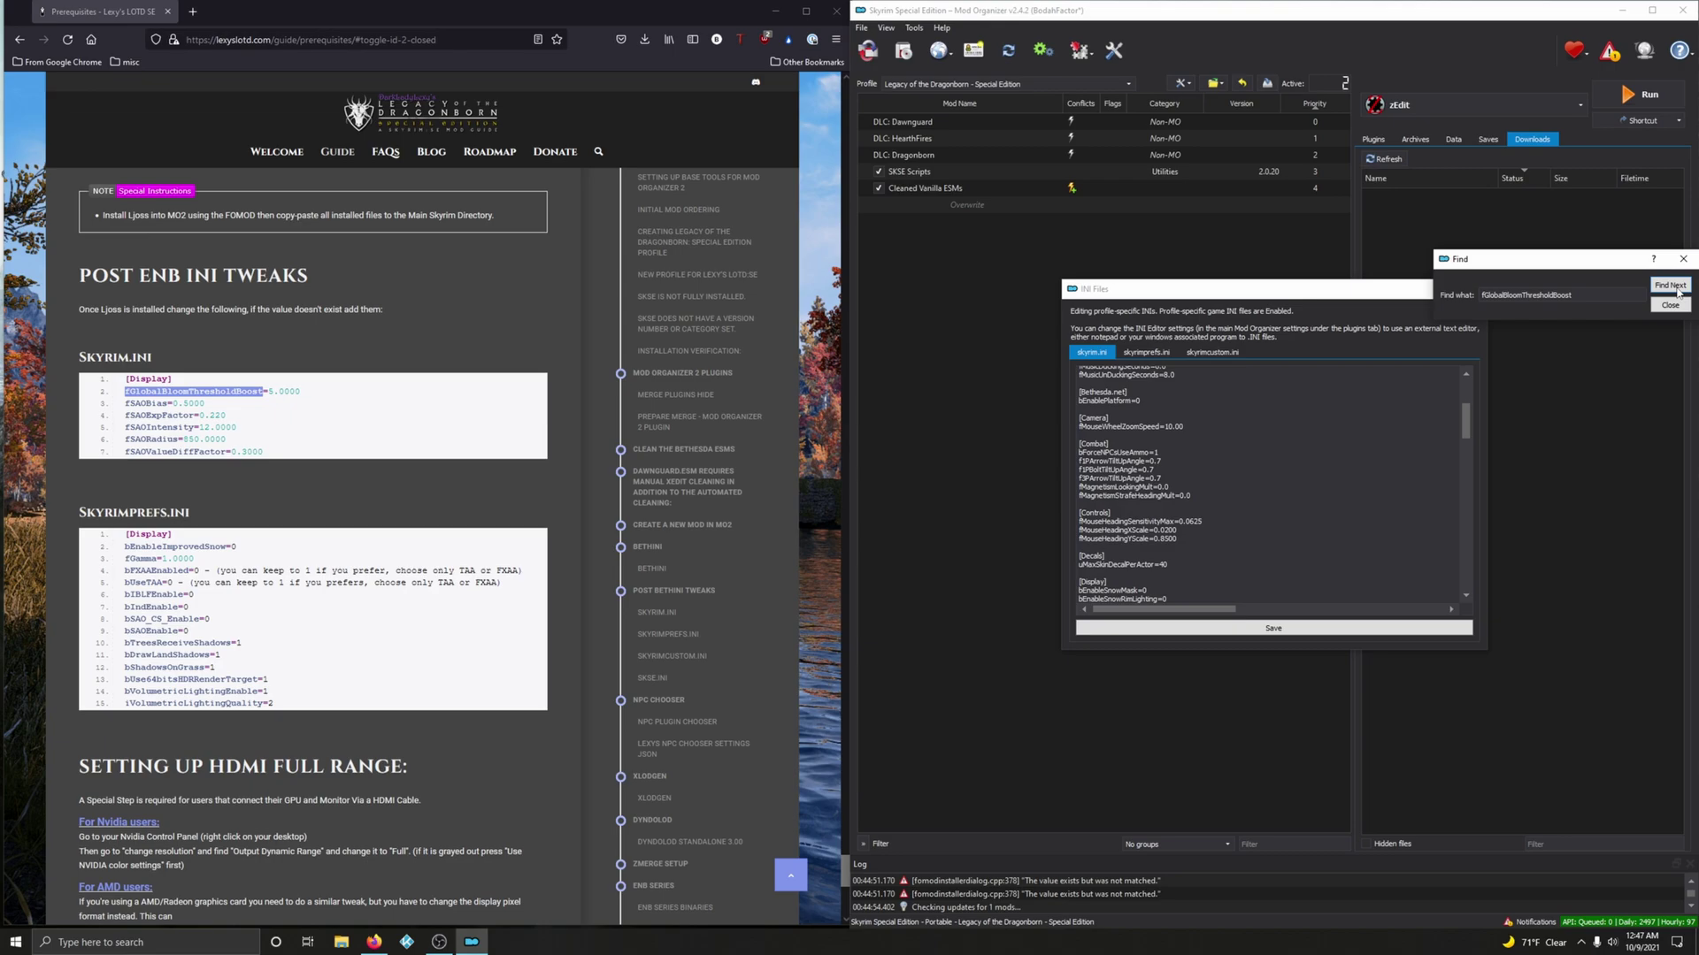
scroll(1196, 550, "down", 3)
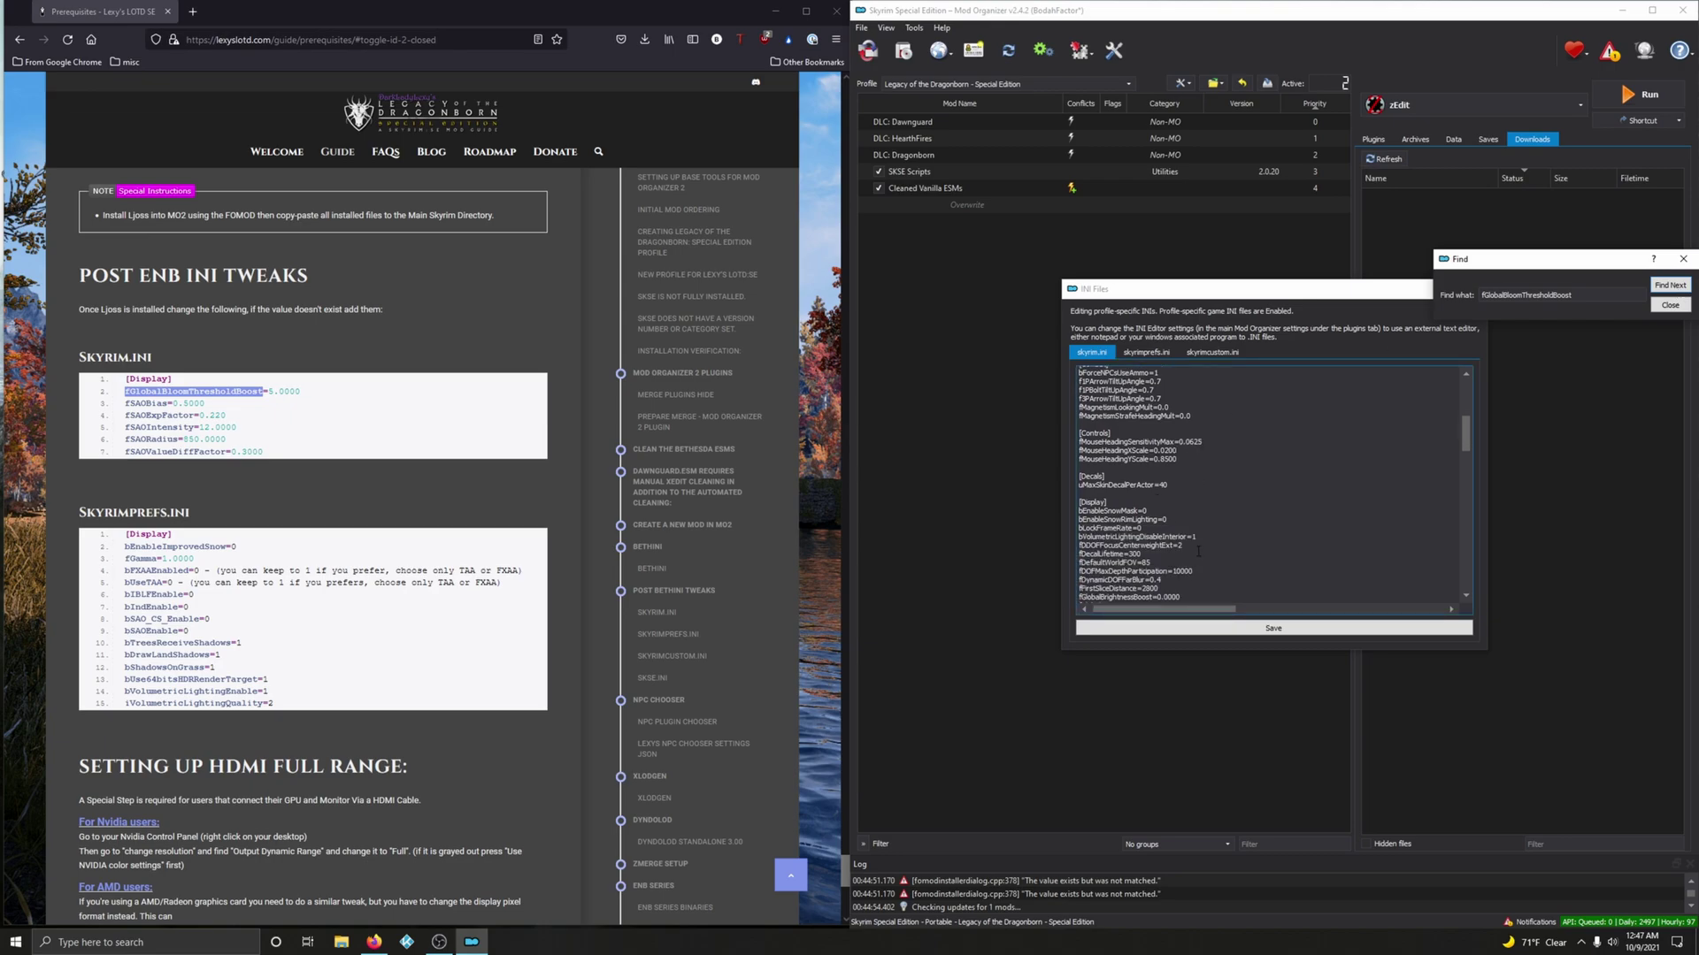
scroll(1198, 551, "down", 2)
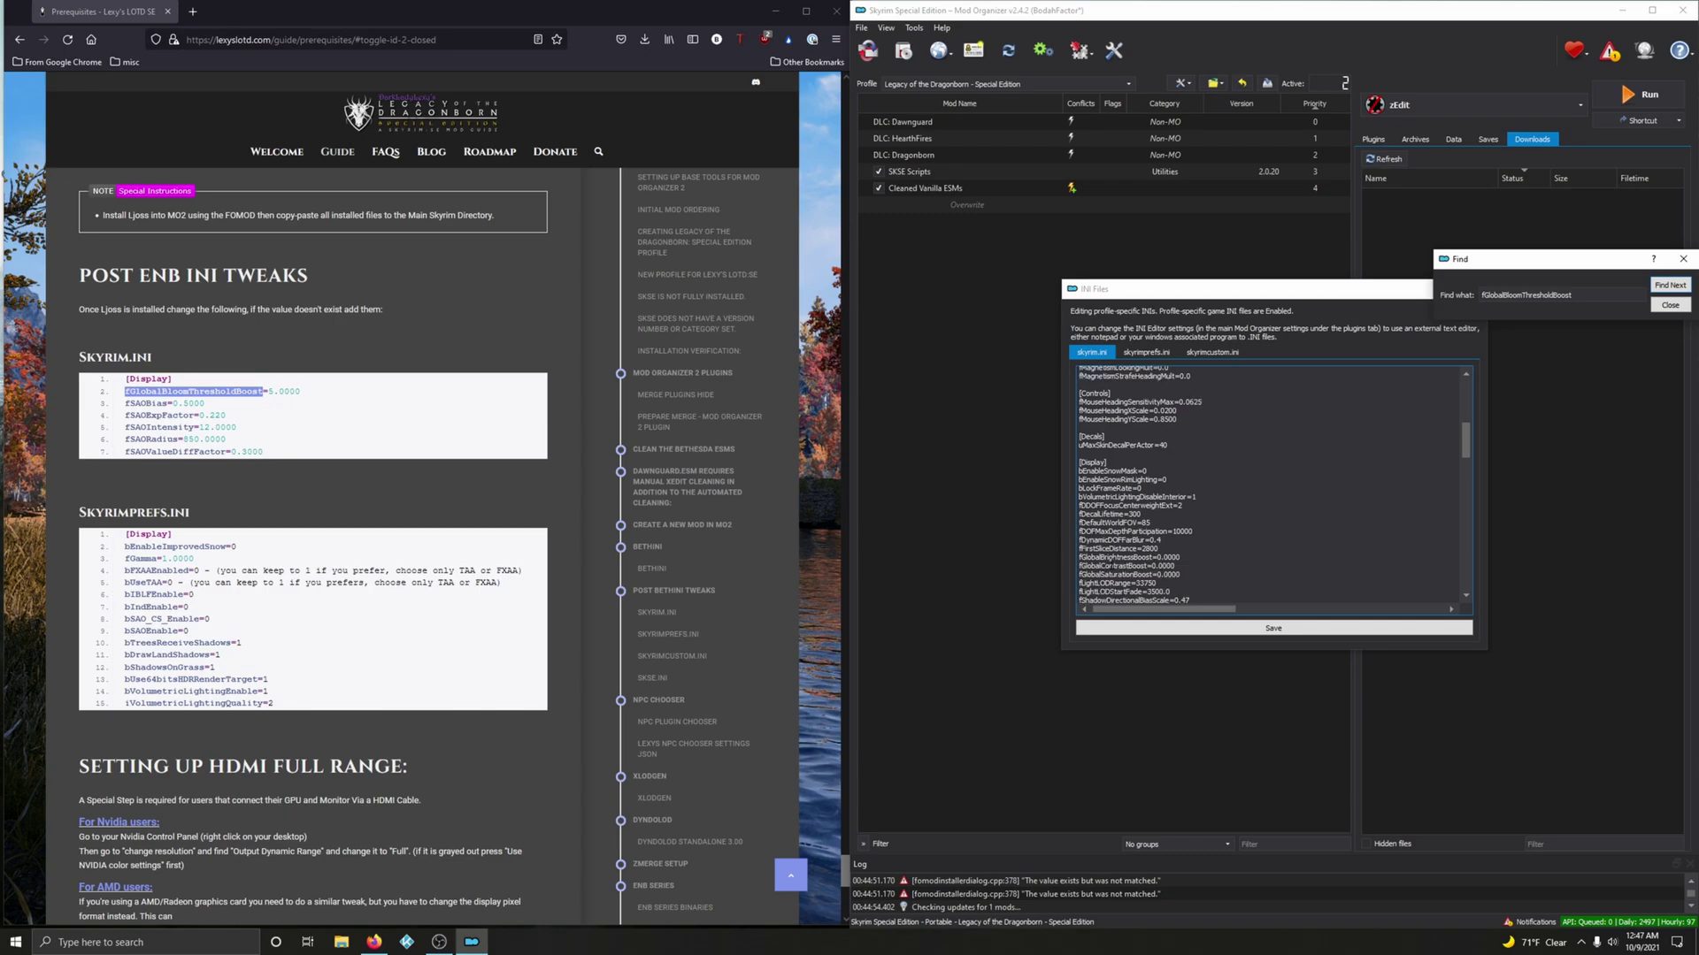
left_click(1679, 304)
scroll(1252, 573, "down", 3)
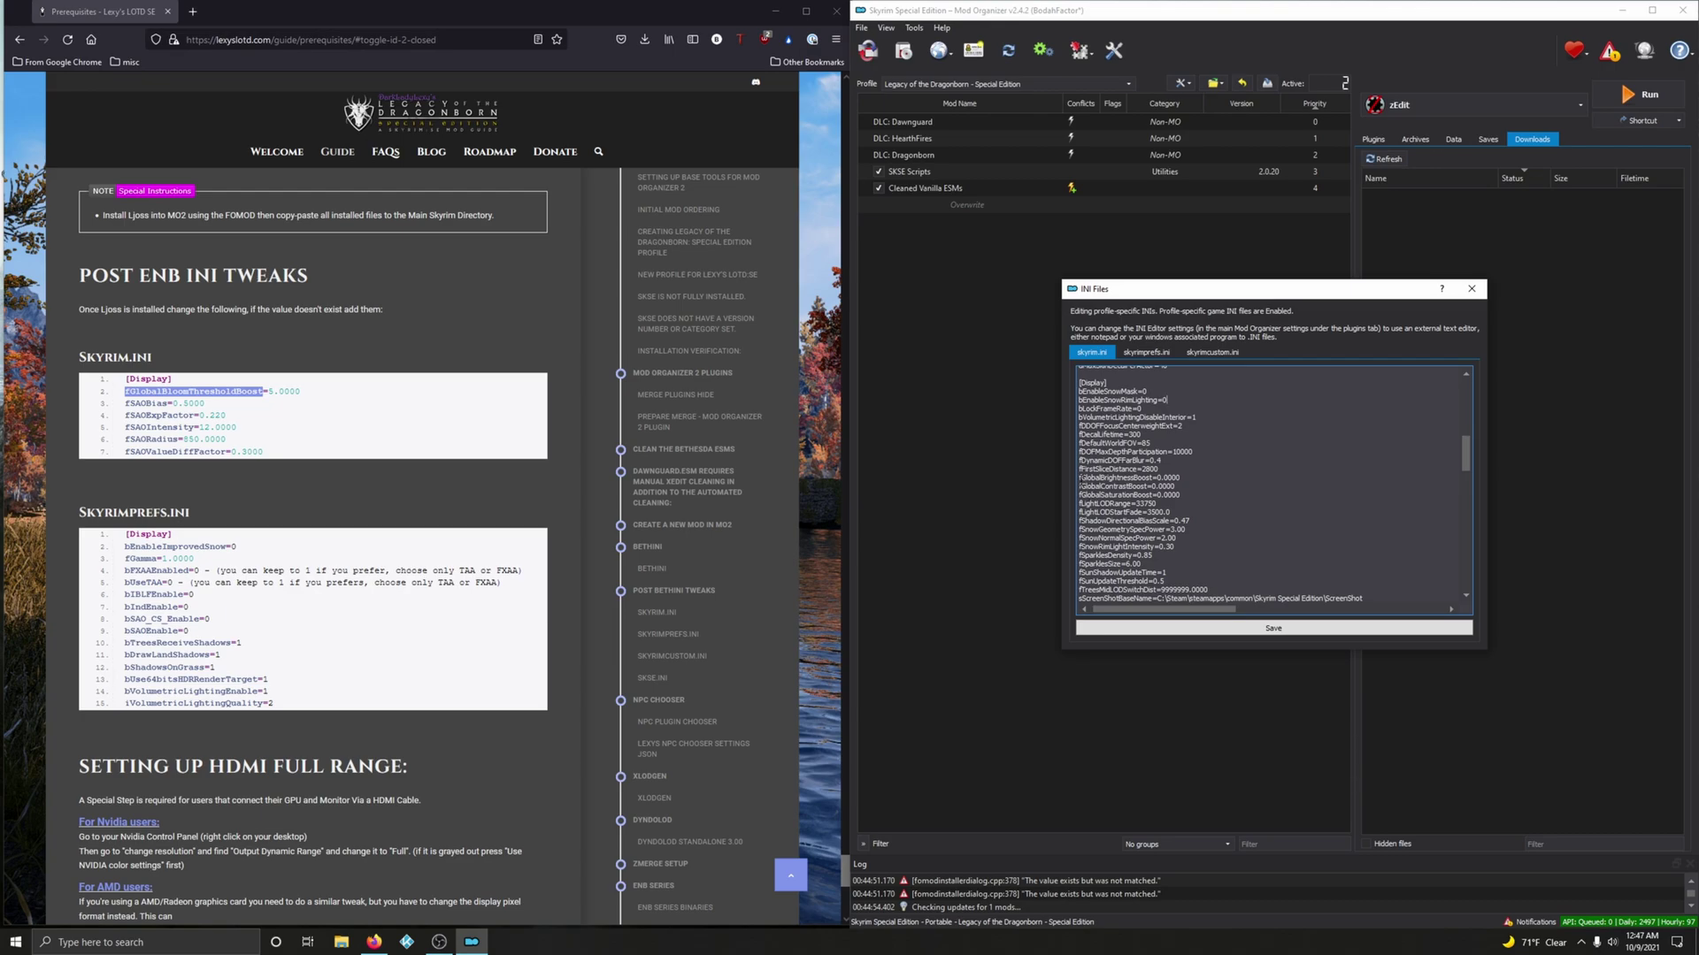
Step: Add the guide's fGlobalBloomThresholdBoost=5.0000 line on a new row directly under [Display] in skyrim.ini
left_click(222, 416)
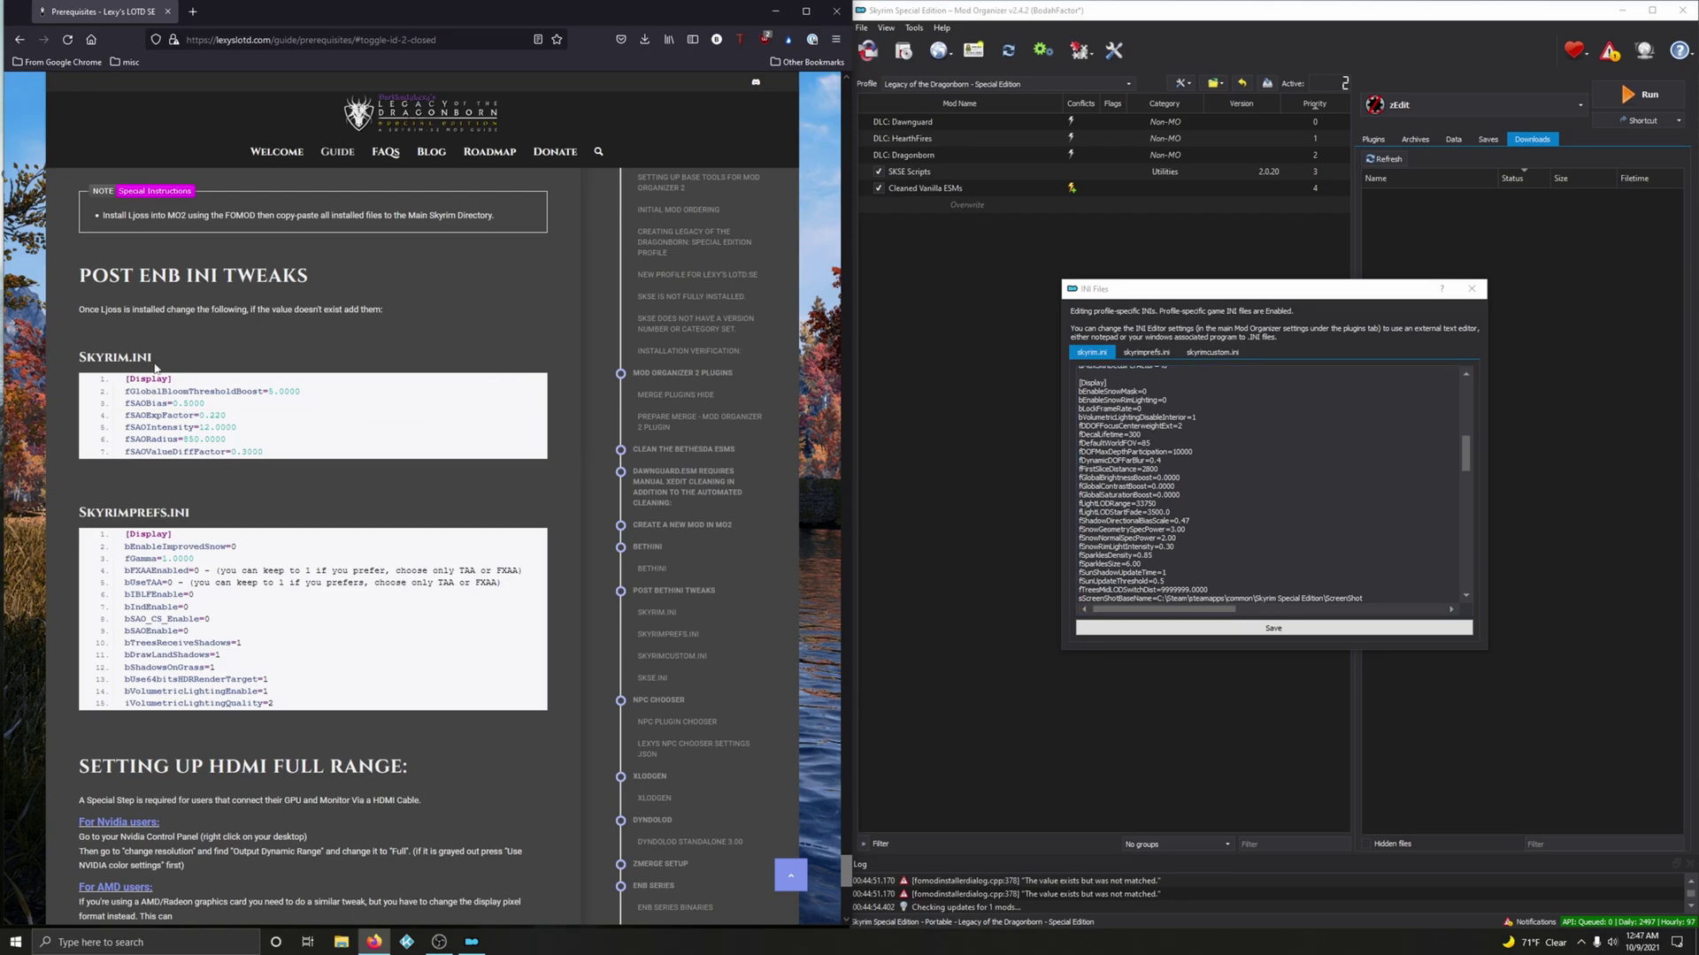
left_click_drag(128, 391, 315, 397)
right_click(287, 395)
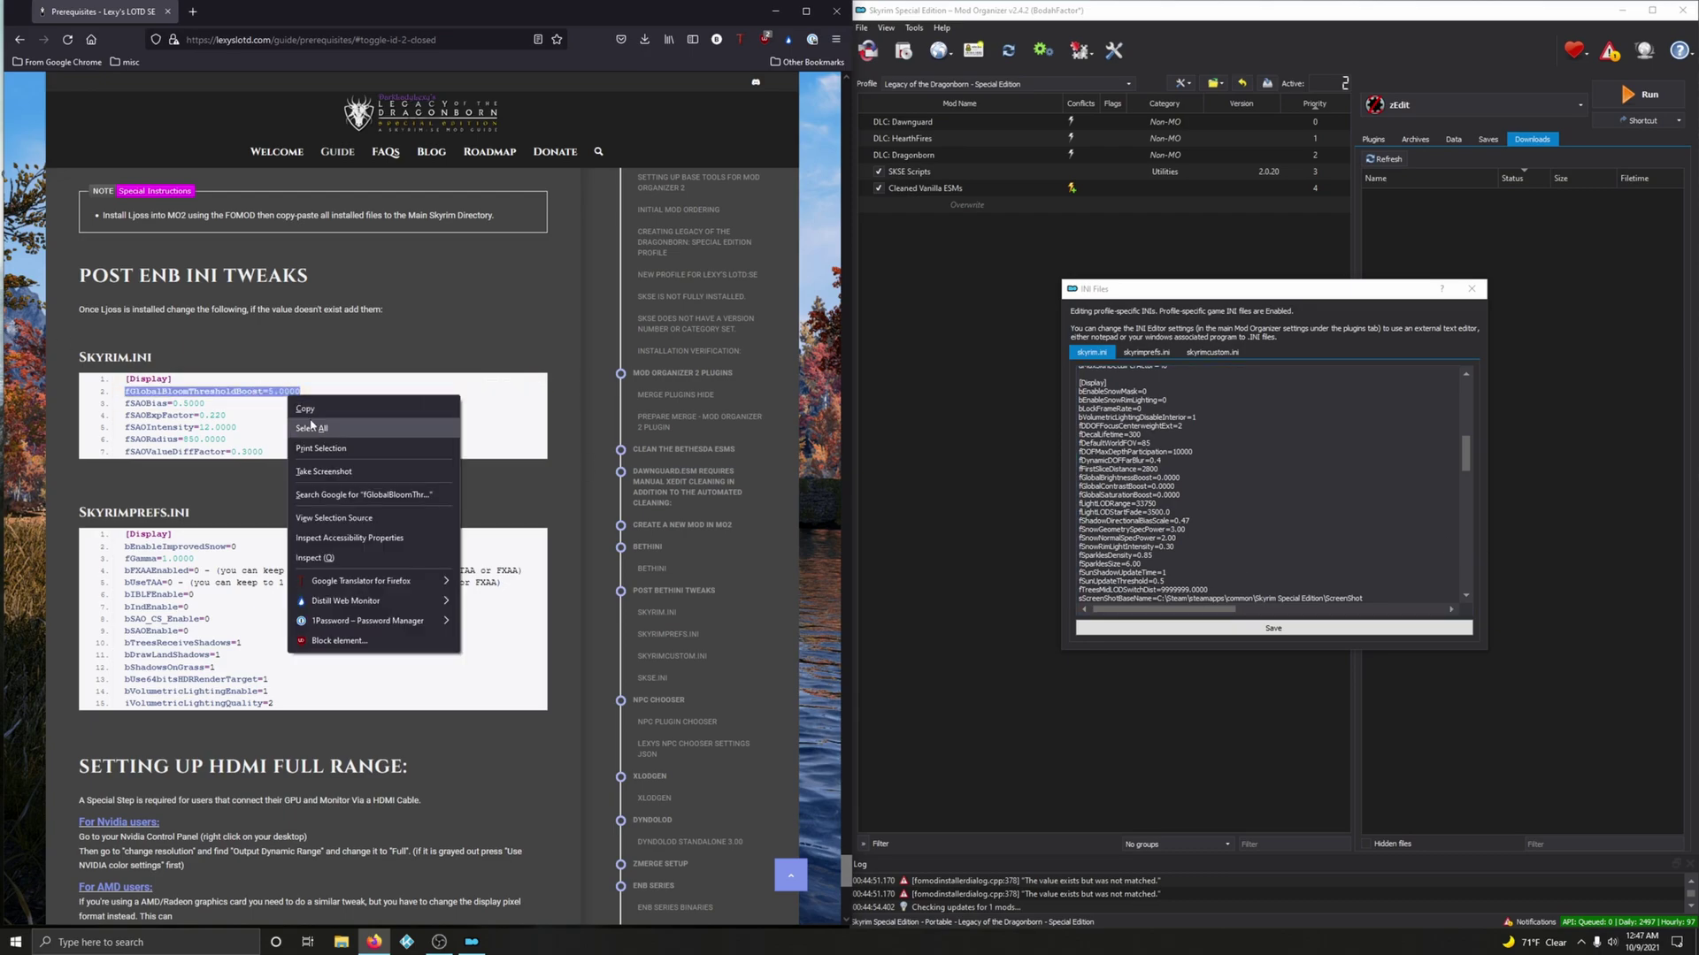
left_click(308, 416)
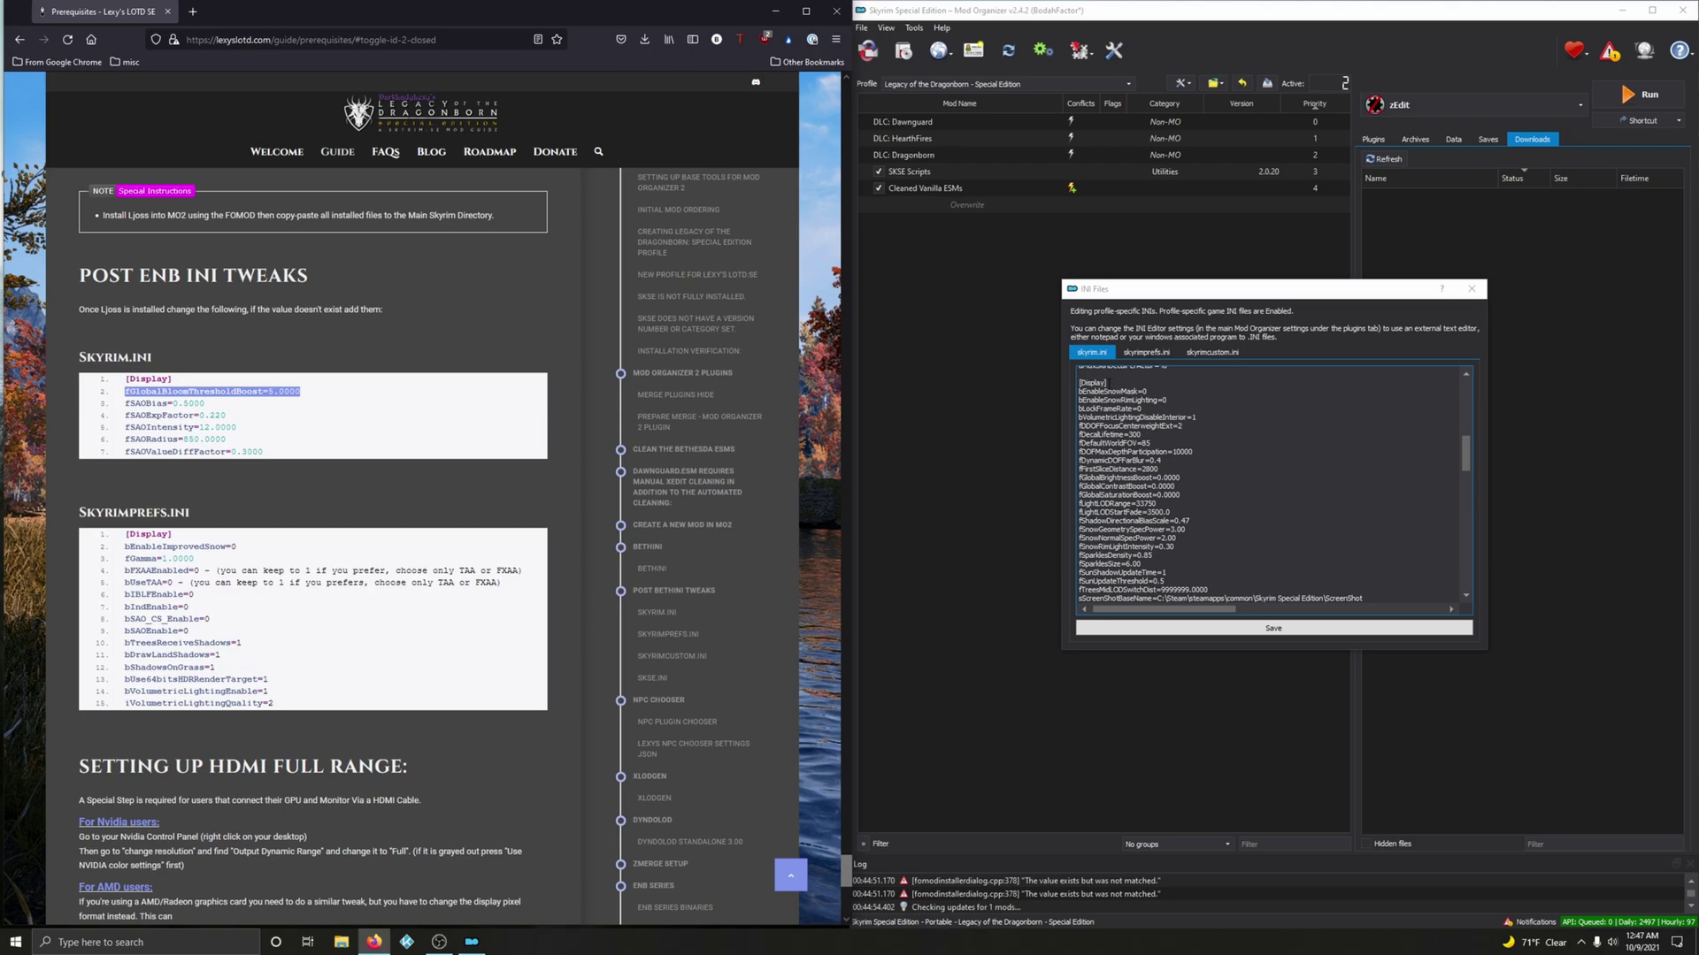
left_click(1256, 408)
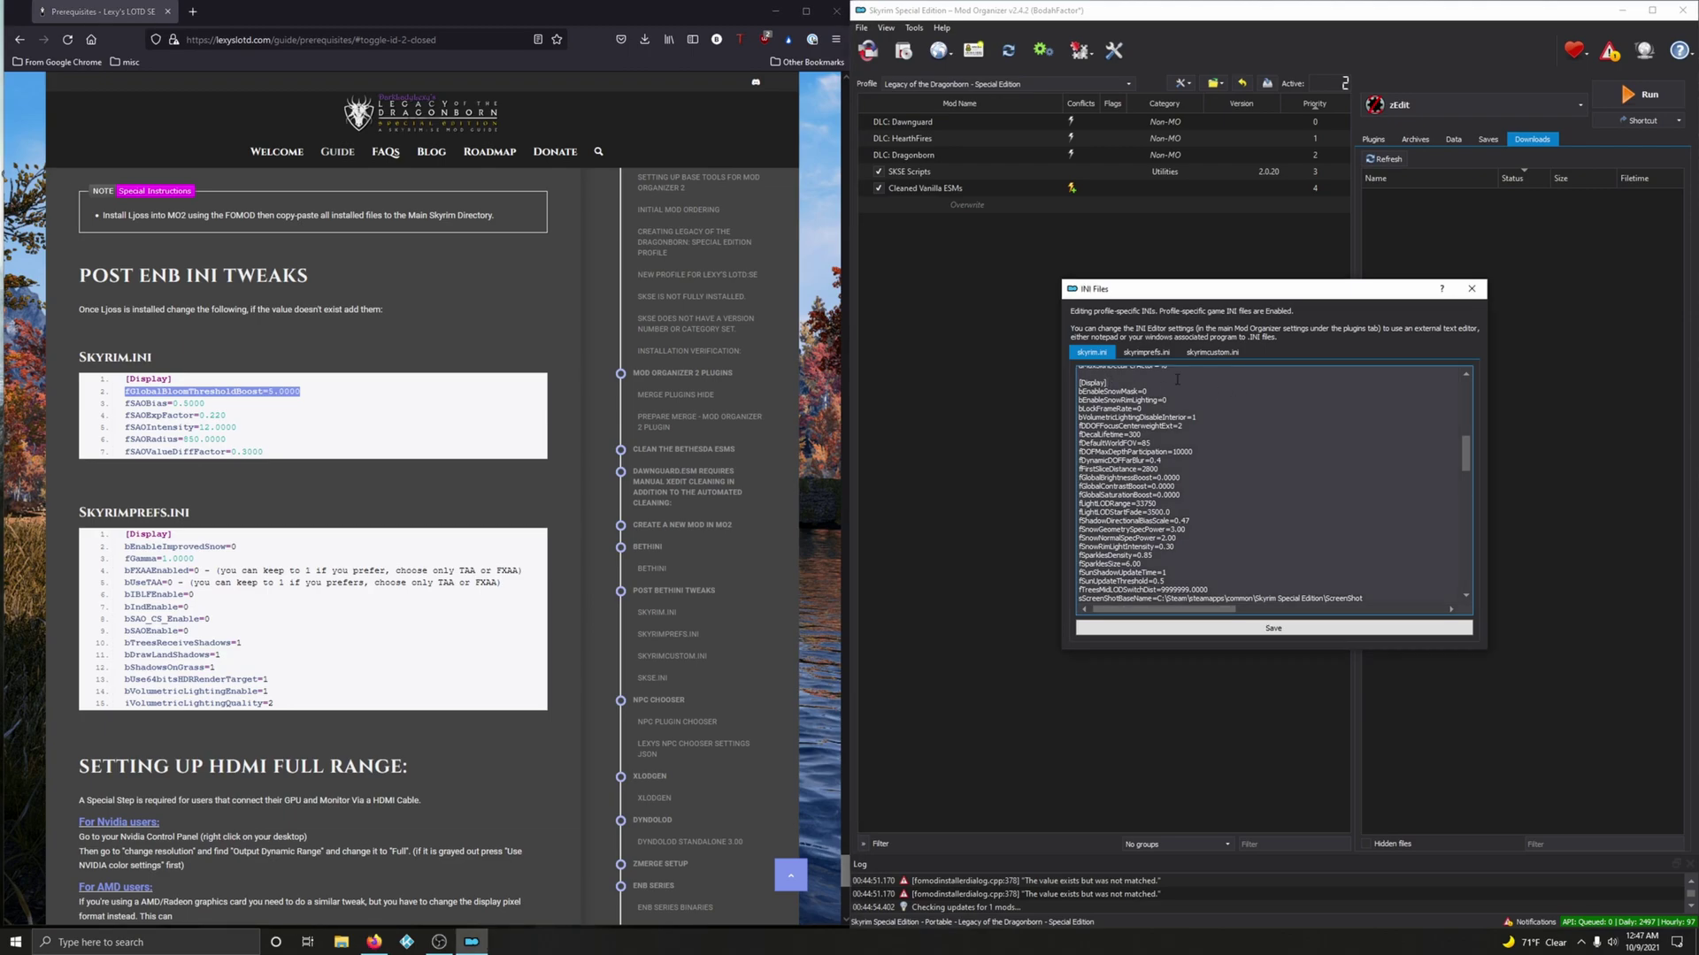
key("Return")
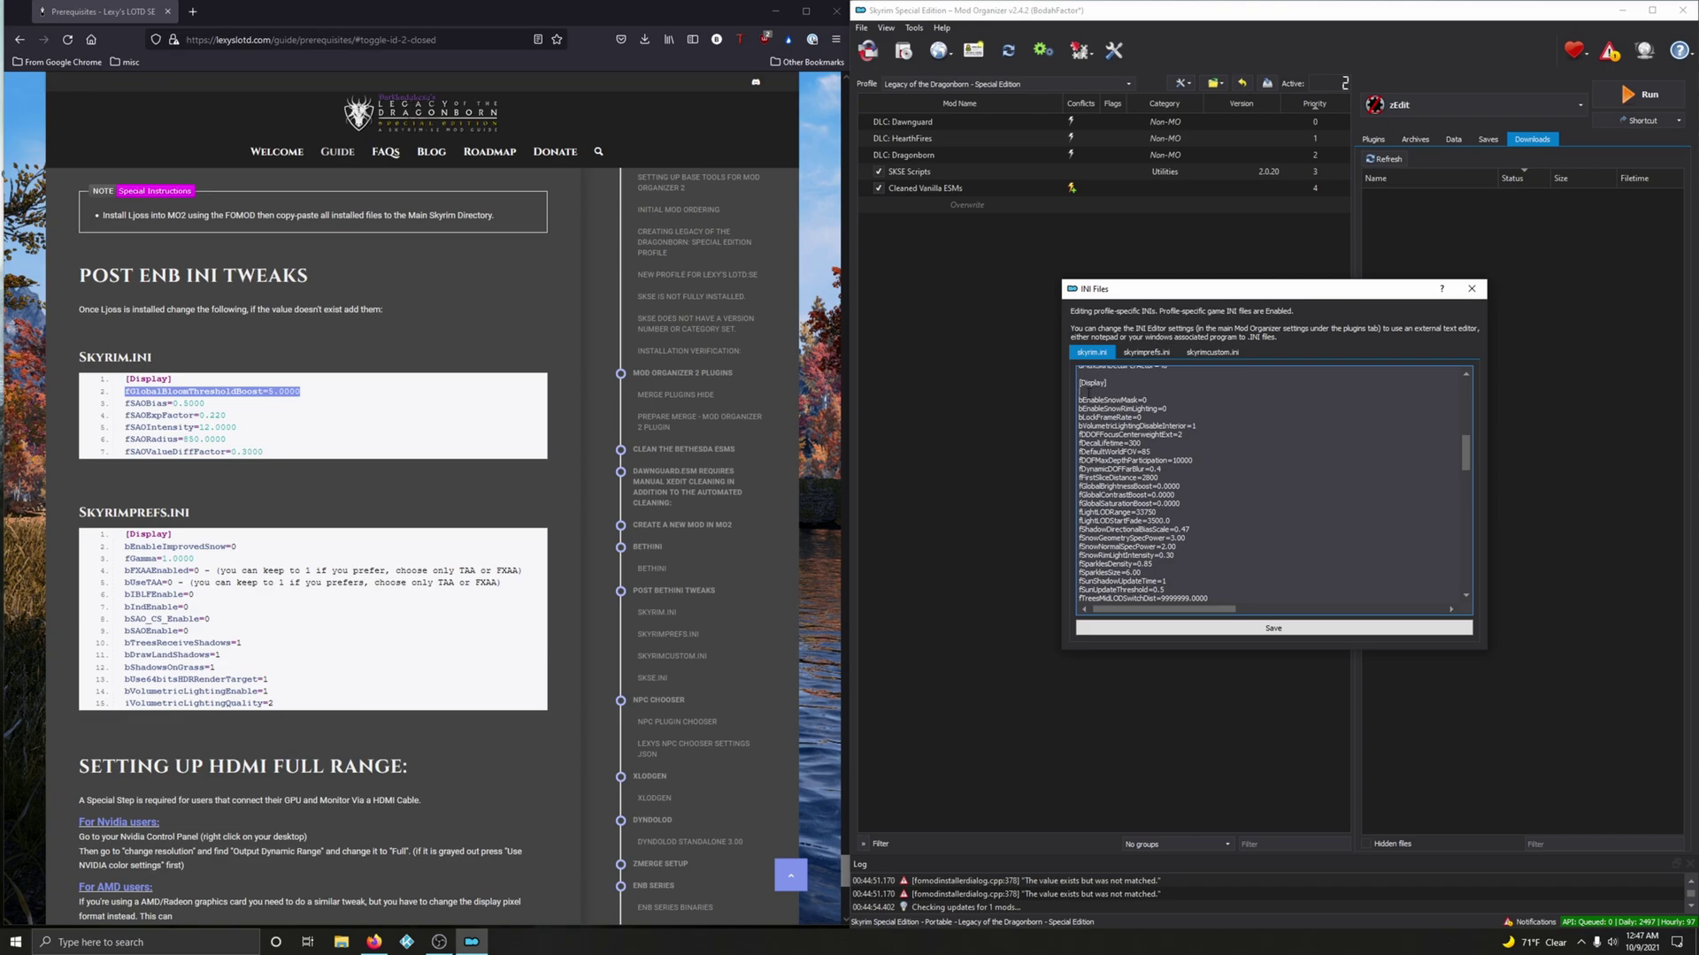
key("ctrl+v")
Step: Search skyrim.ini for "fsao" to check for existing SAO settings in the [Display] section
scroll(1105, 568, "down", 2)
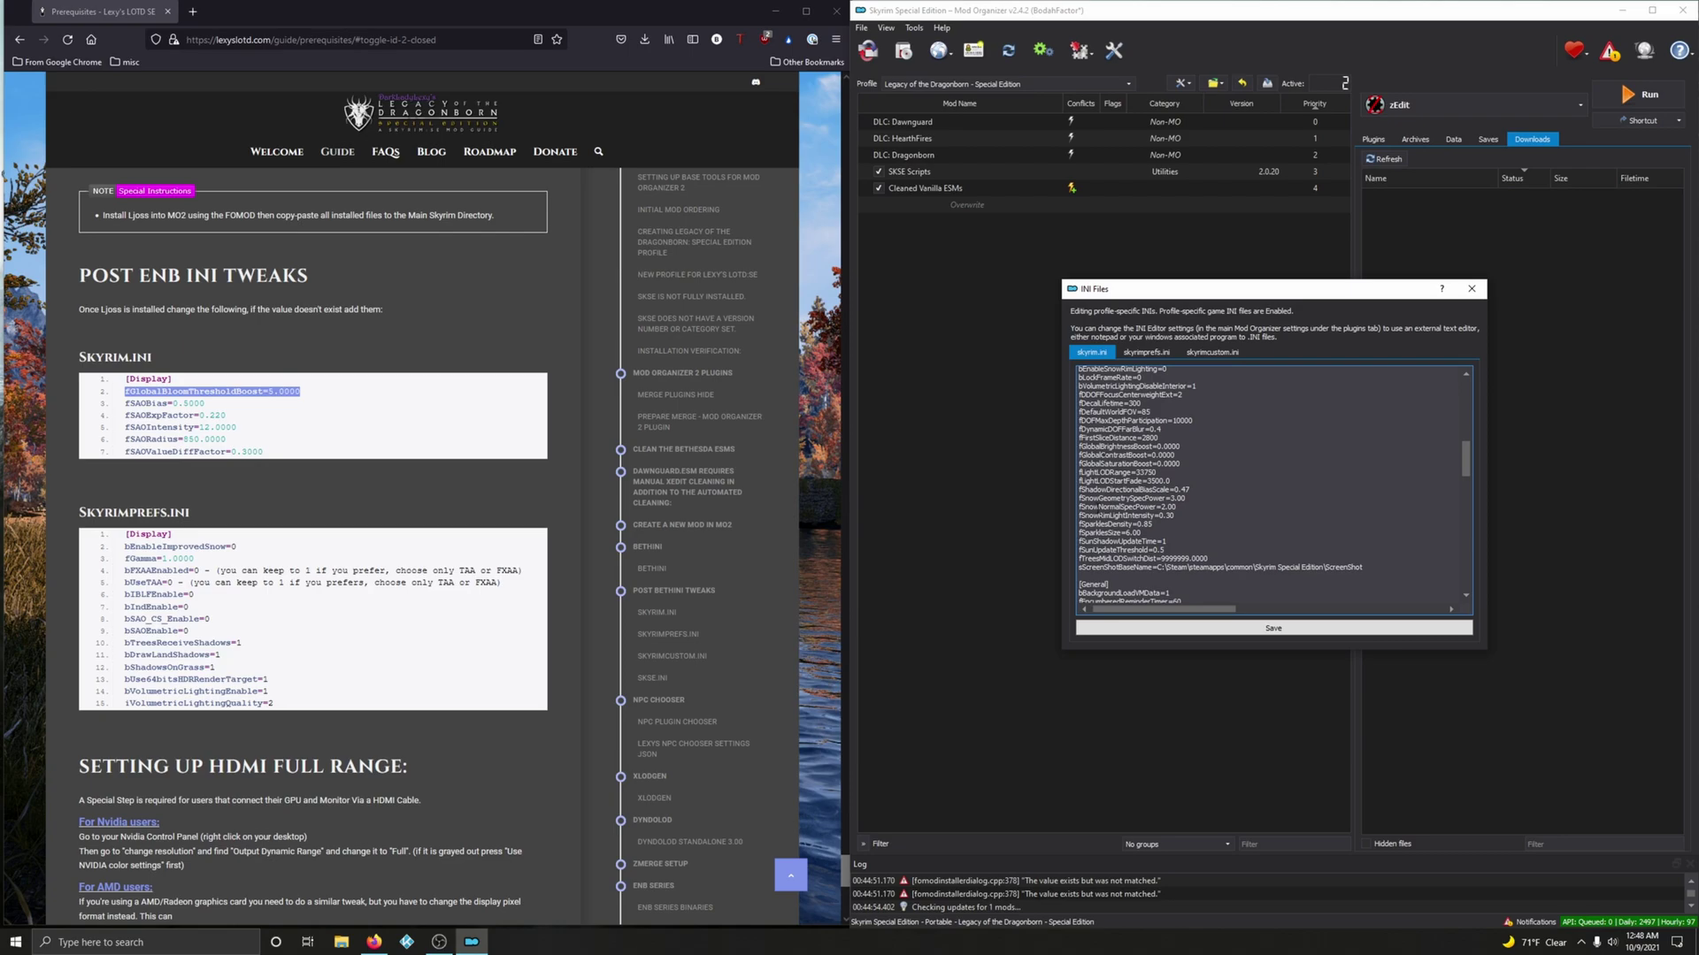
key("ctrl+f")
key("ctrl+v")
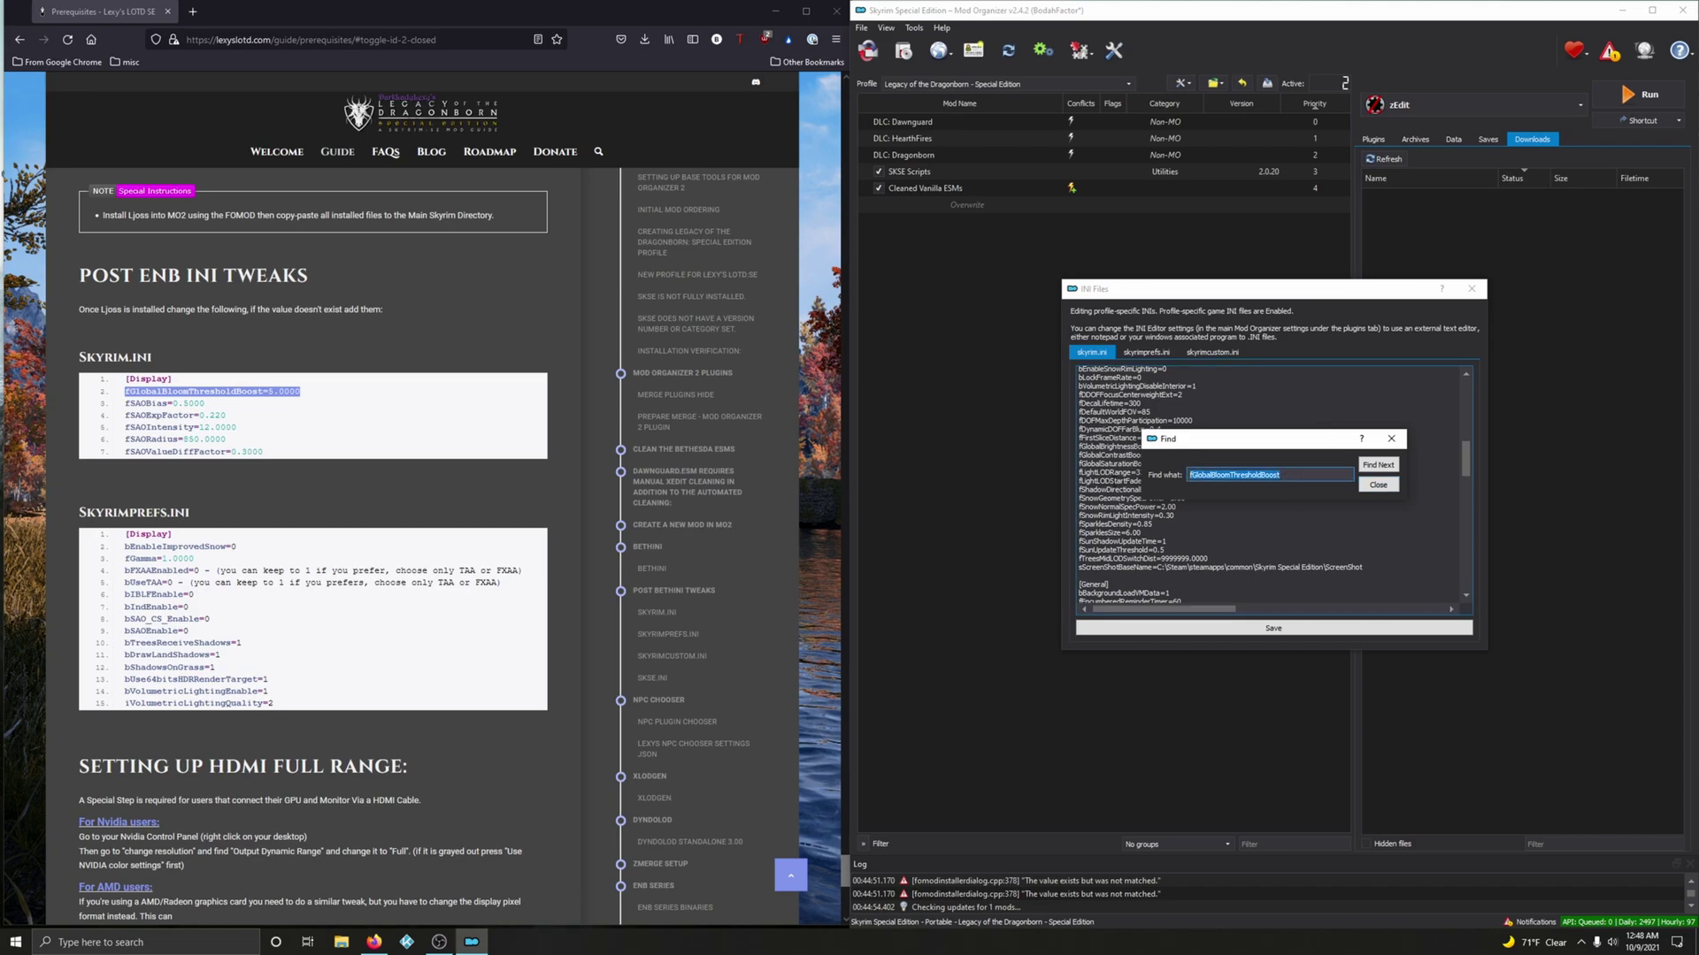
type("fsao")
left_click(1390, 470)
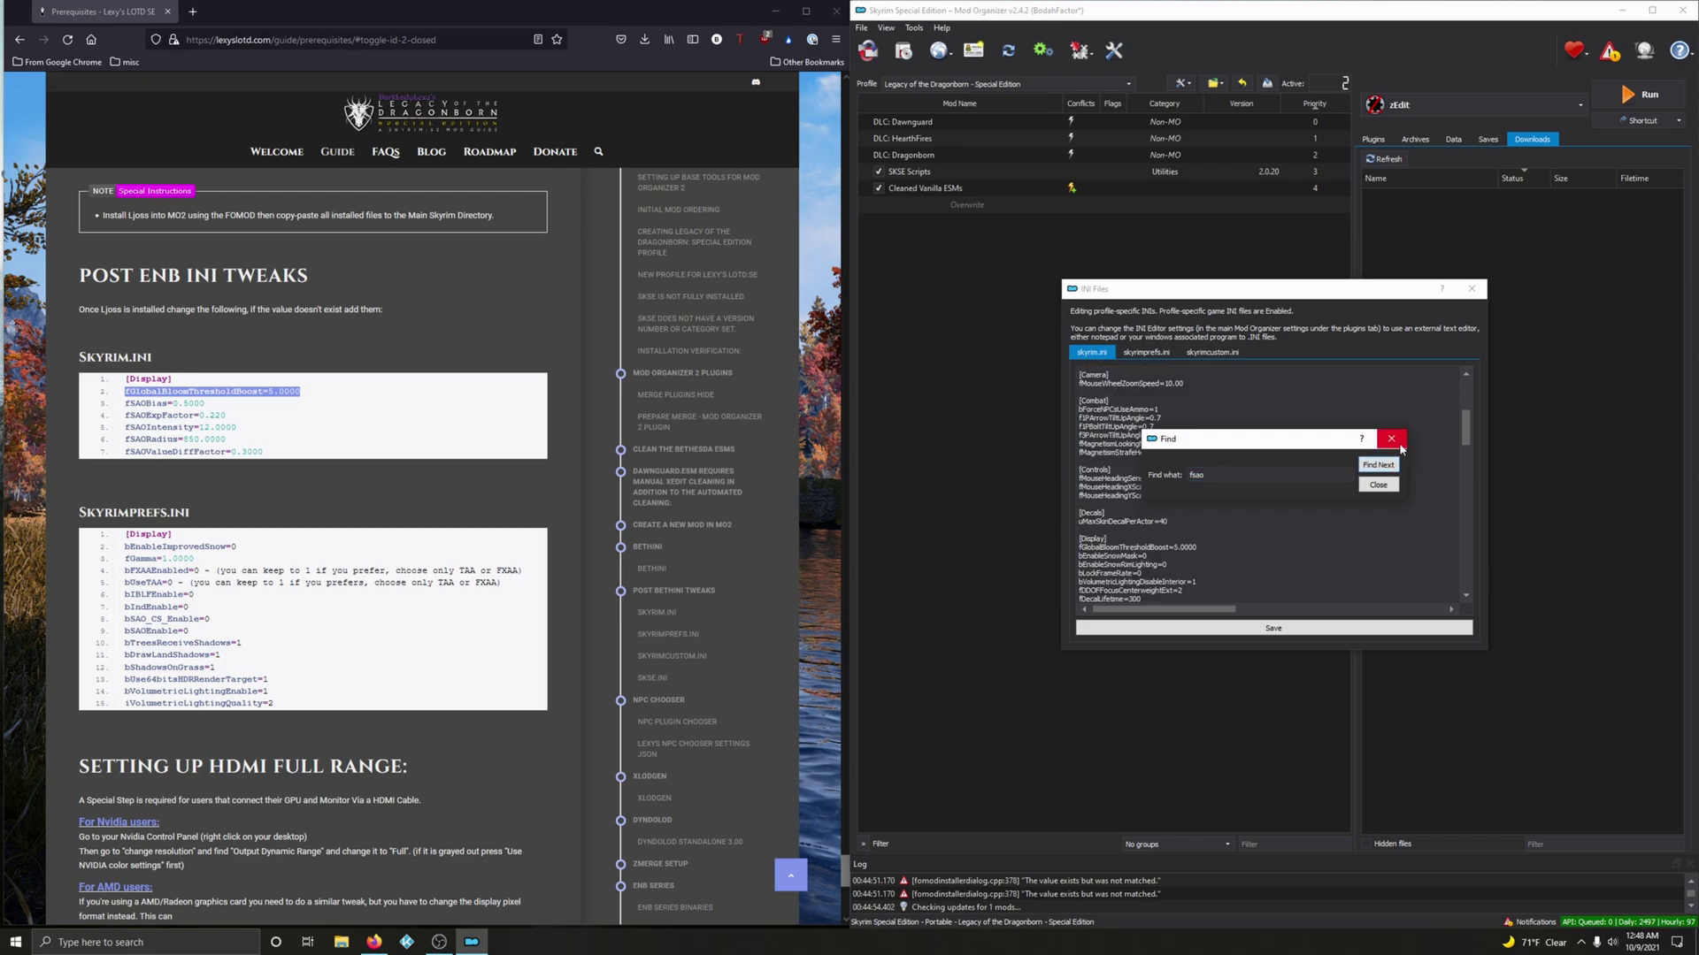
left_click(1391, 438)
scroll(1295, 541, "down", 5)
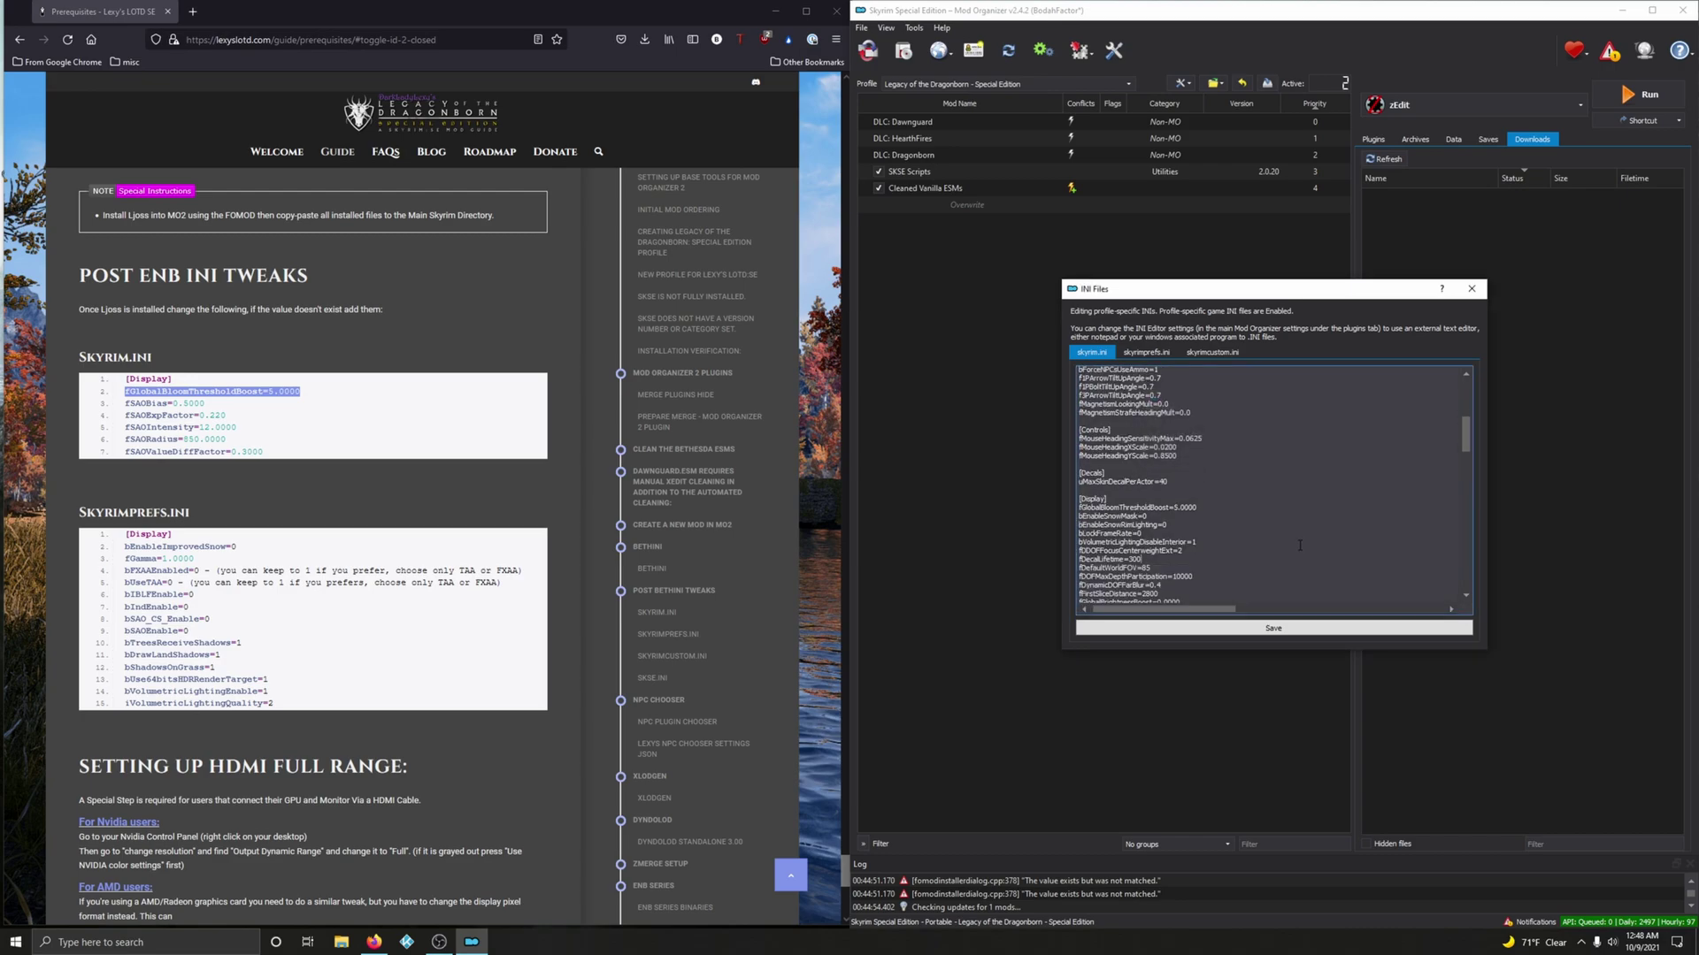
Step: Add the guide's fSAOBias, fSAOExpFactor=0.220, fSAOIntensity=12.0000, fSAORadius=850.0000 and fSAOValueDiffFactor=0.3000 lines beneath fGlobalBloomThresholdBoost in skyrim.ini and save
left_click(128, 403)
left_click_drag(127, 403, 264, 452)
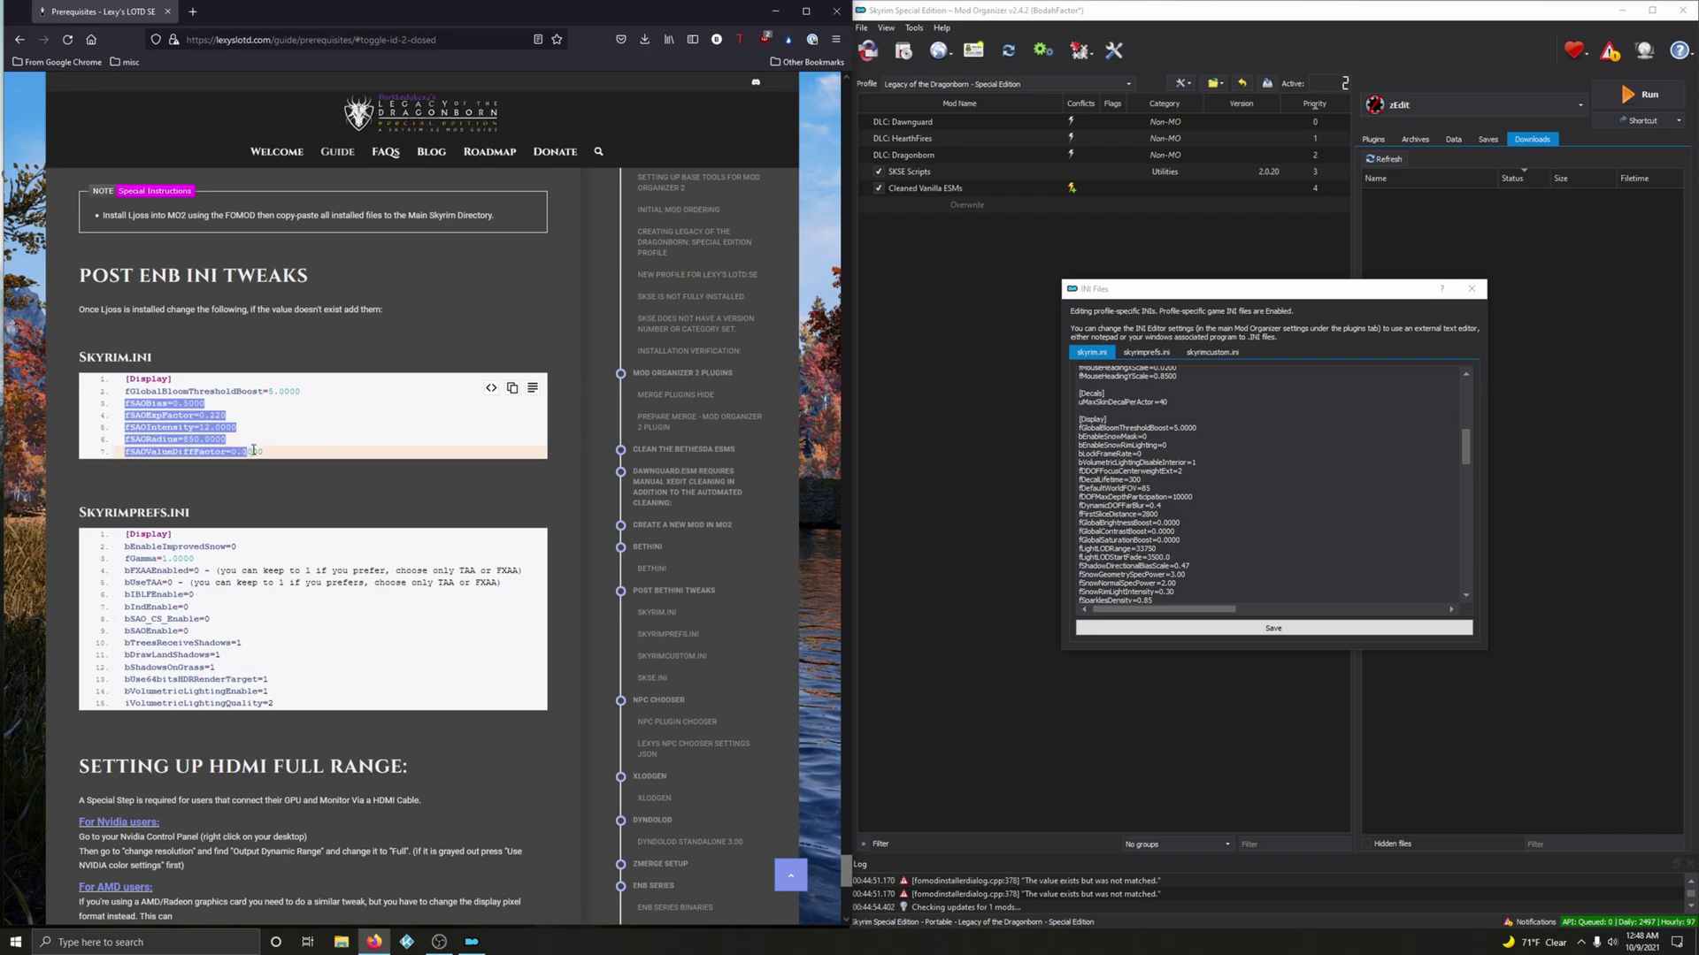
right_click(202, 440)
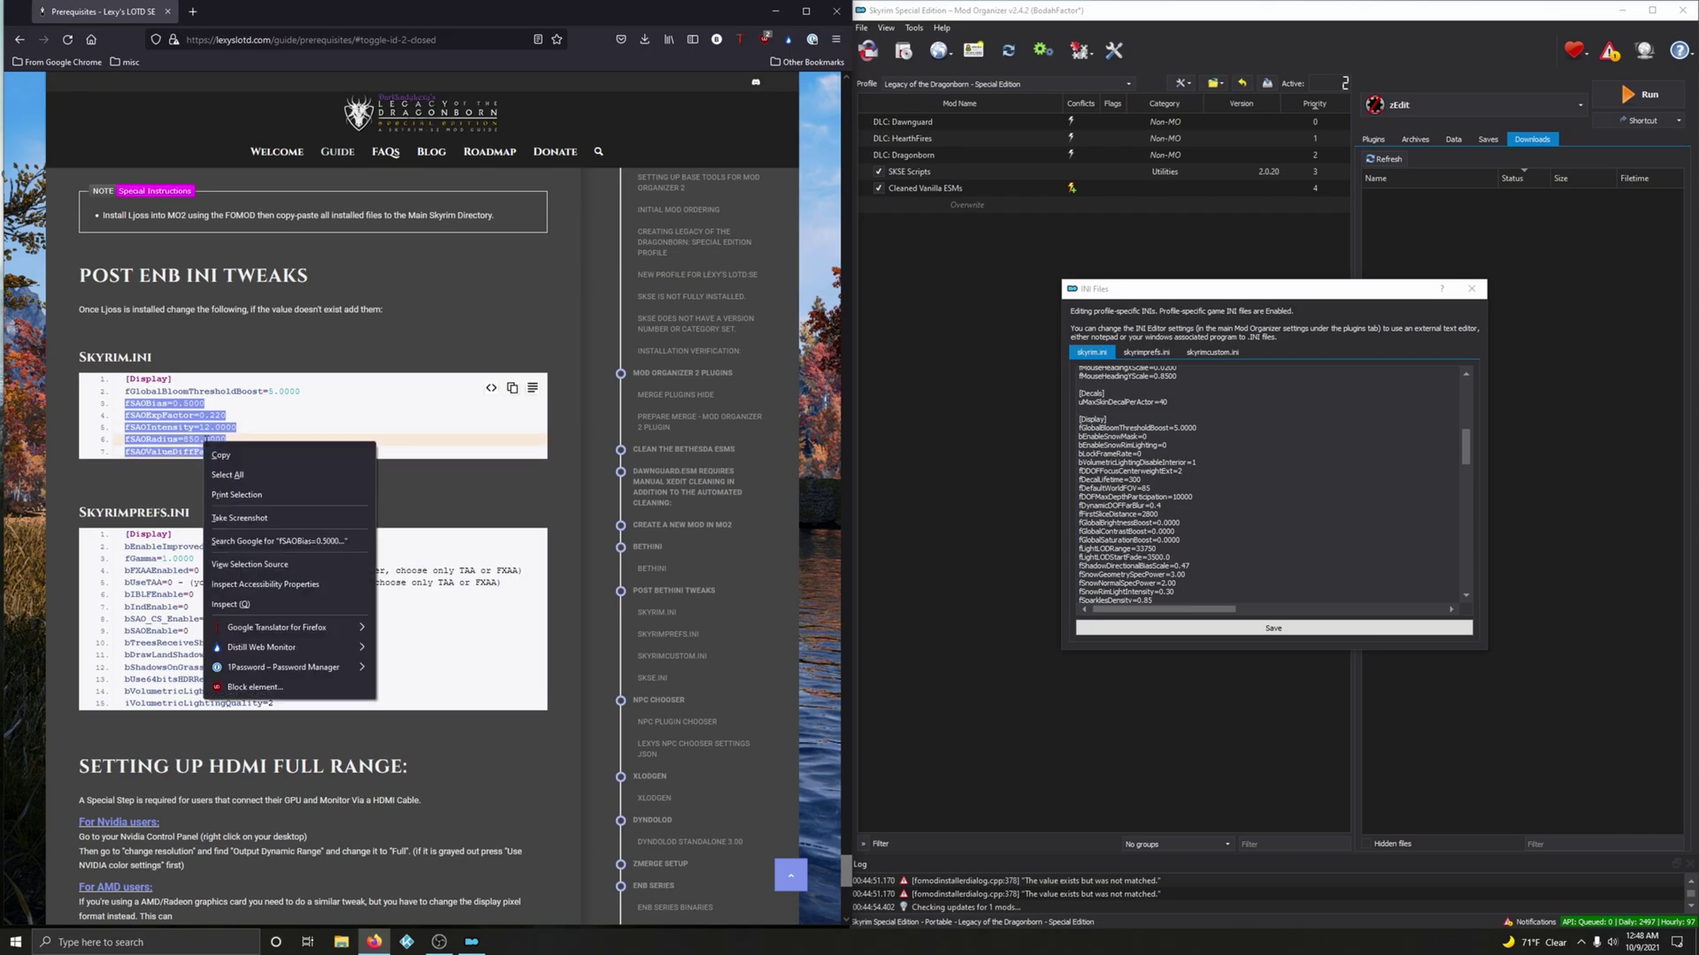
left_click(221, 463)
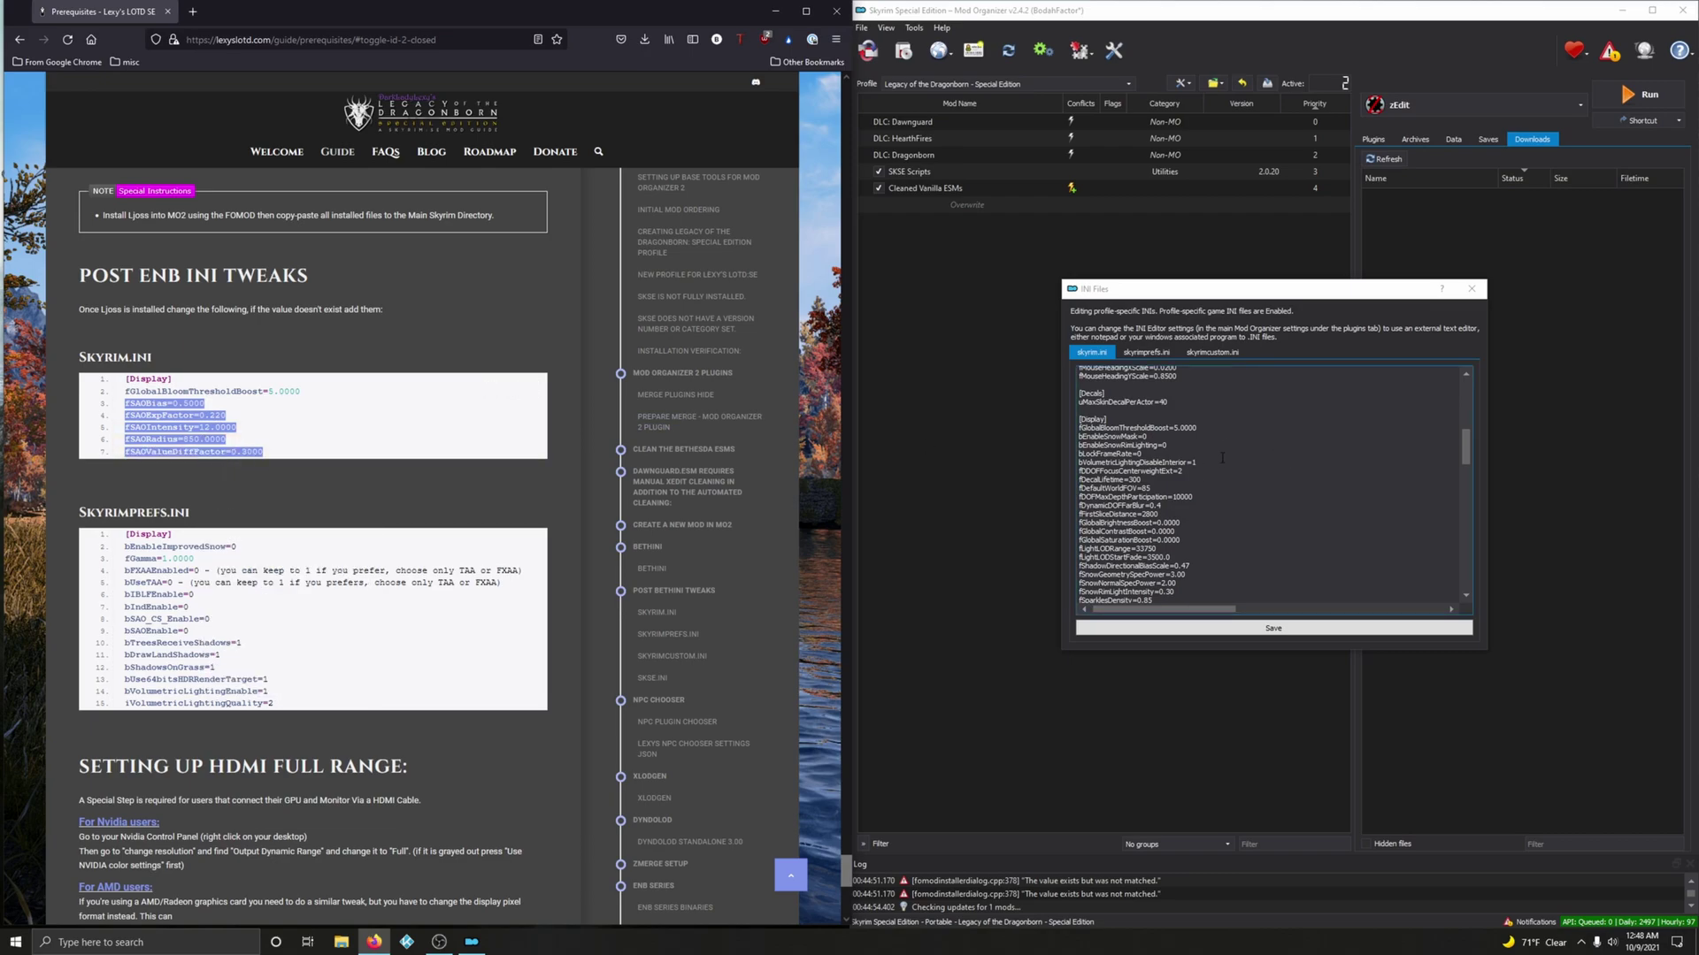
left_click(1203, 429)
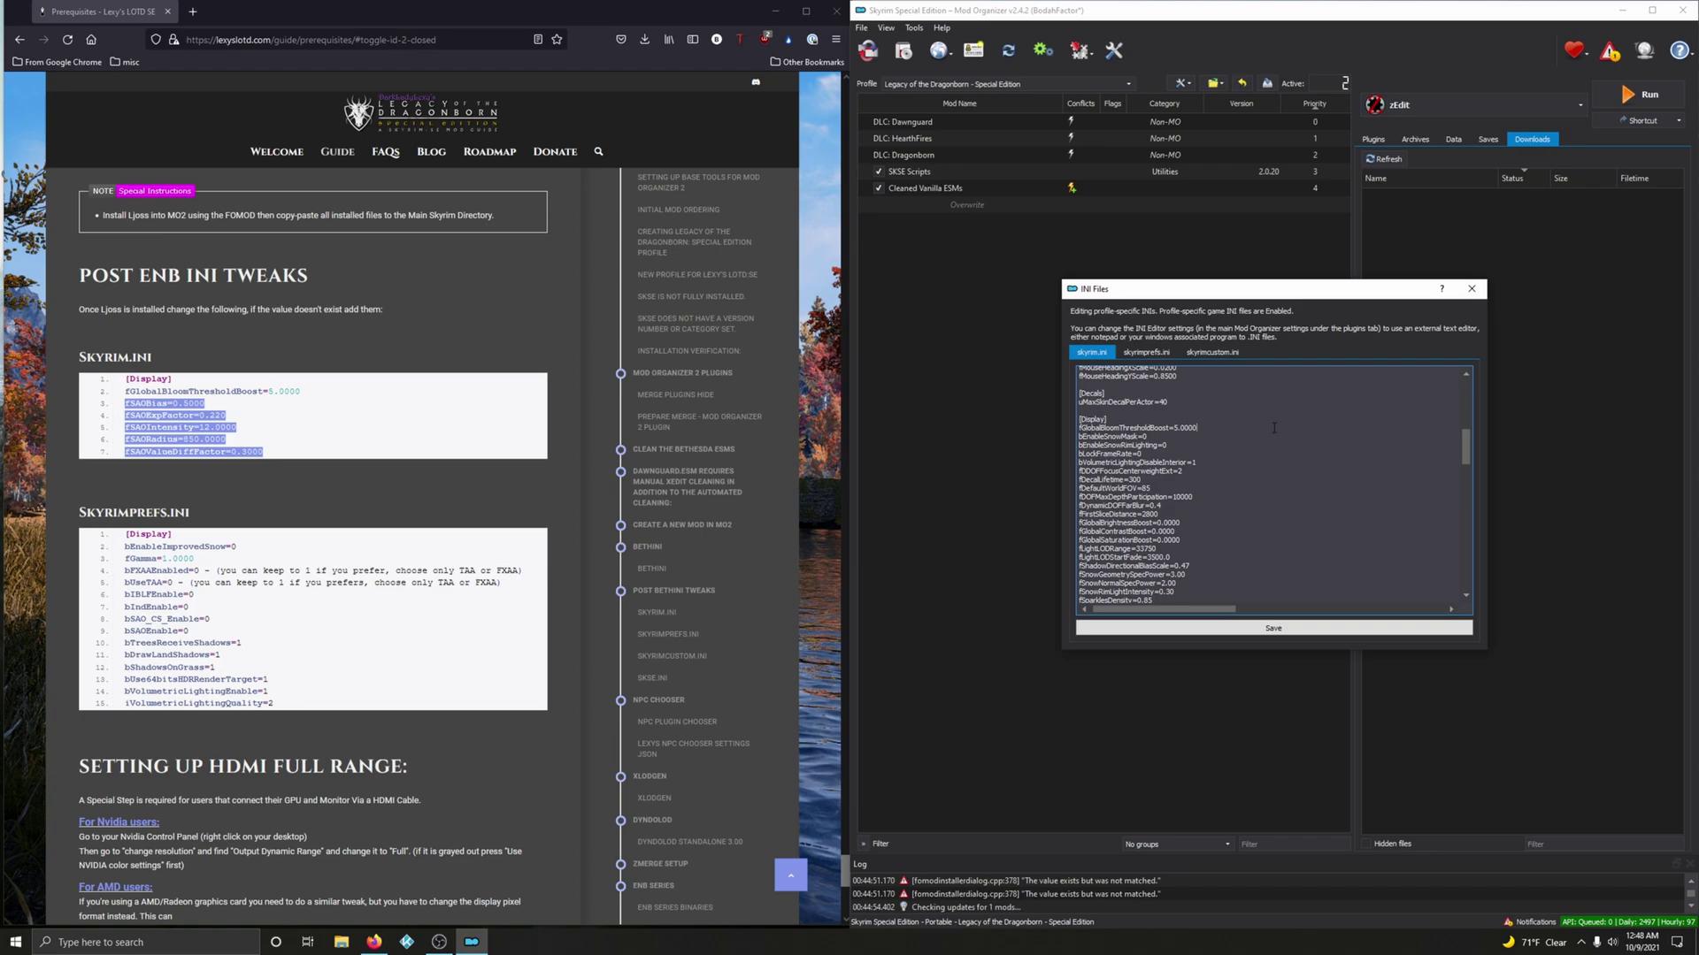
key("Return")
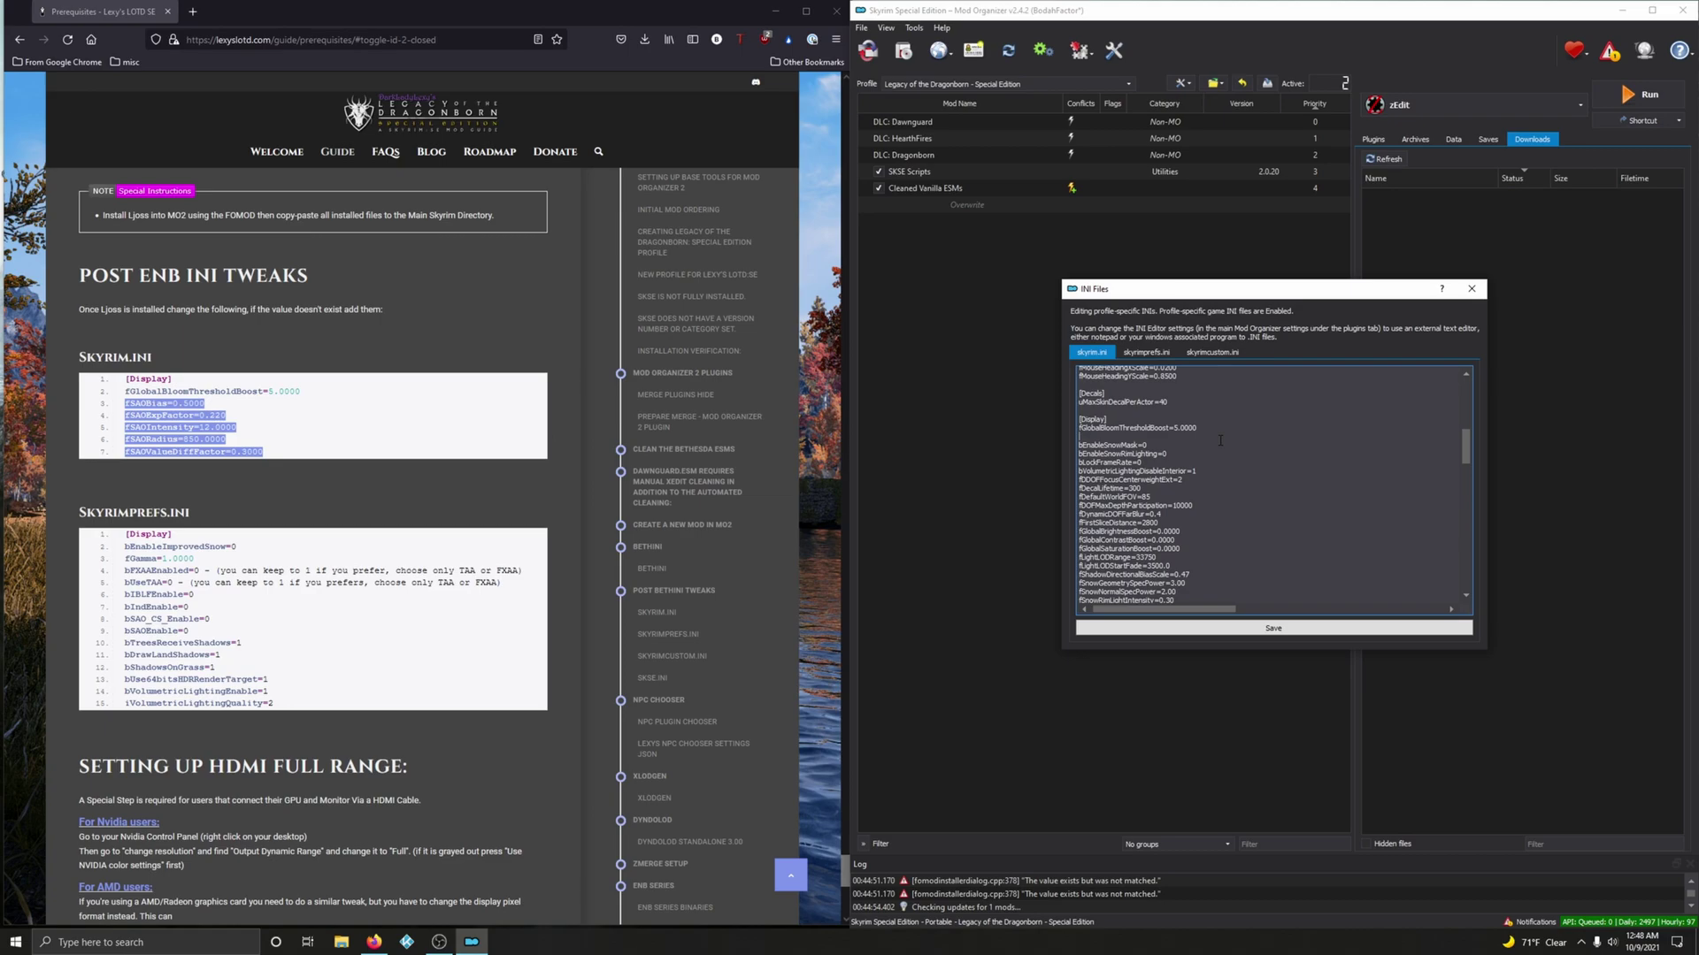
key("ctrl+v")
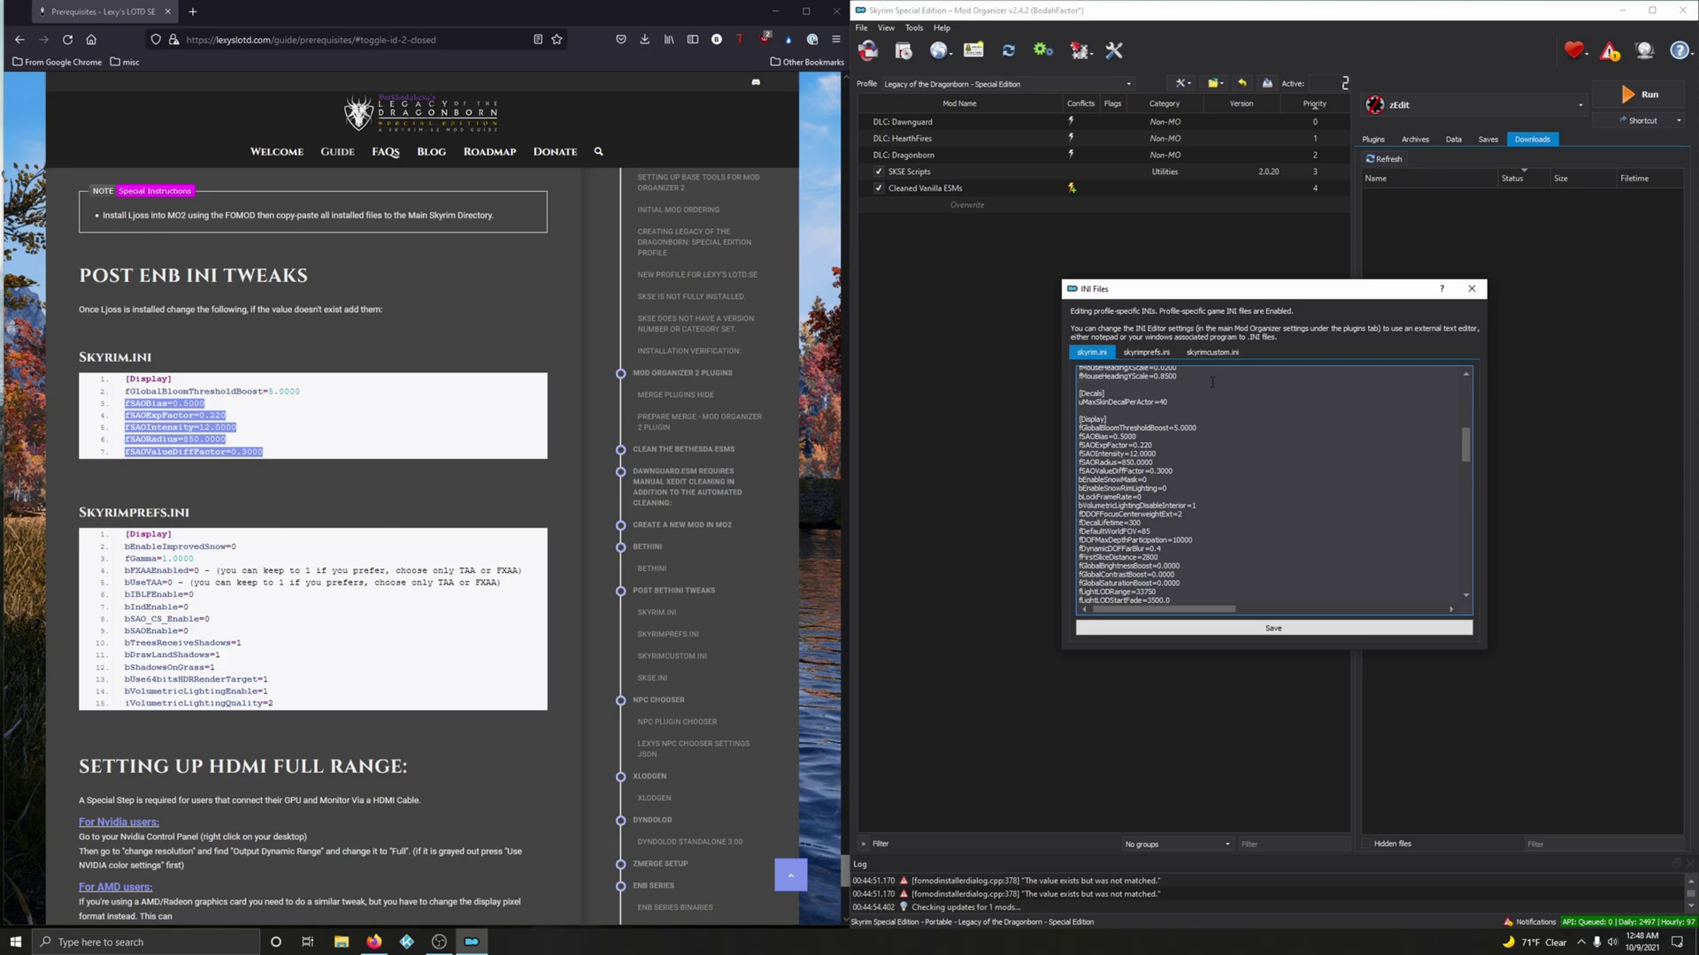
left_click(1275, 630)
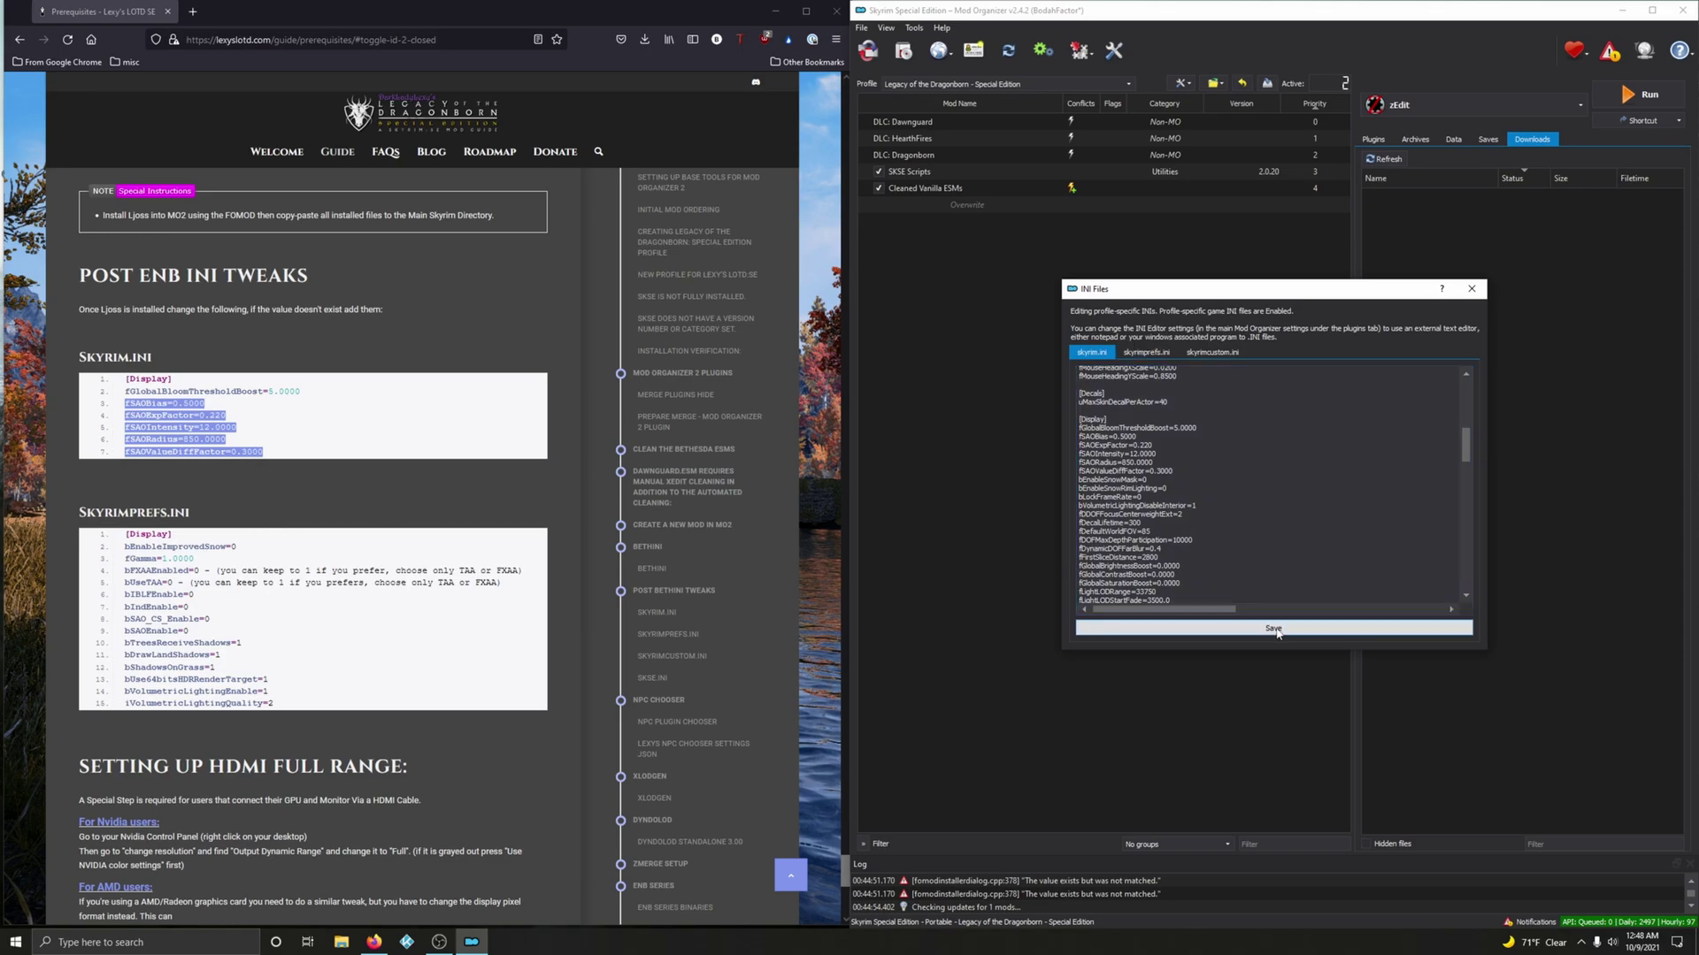
Step: Open skyrimprefs.ini and search it for "snow" to locate the bEnableImprovedSnow setting in the [Display] section
left_click(1150, 356)
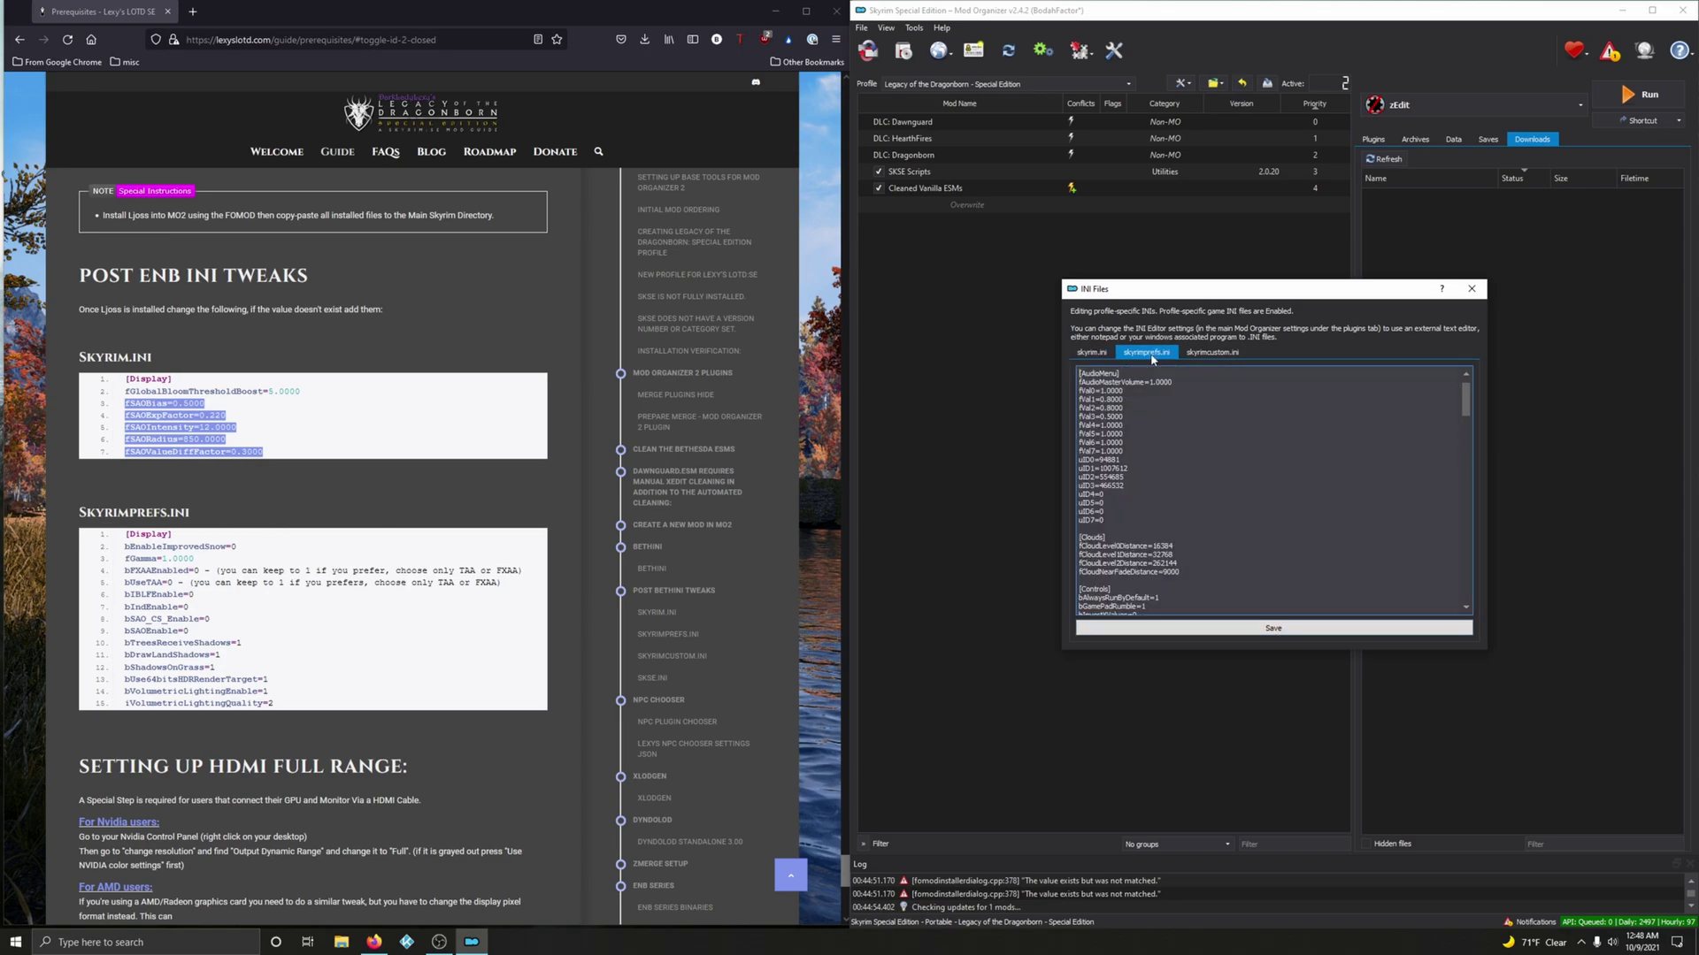
scroll(1218, 495, "down", 9)
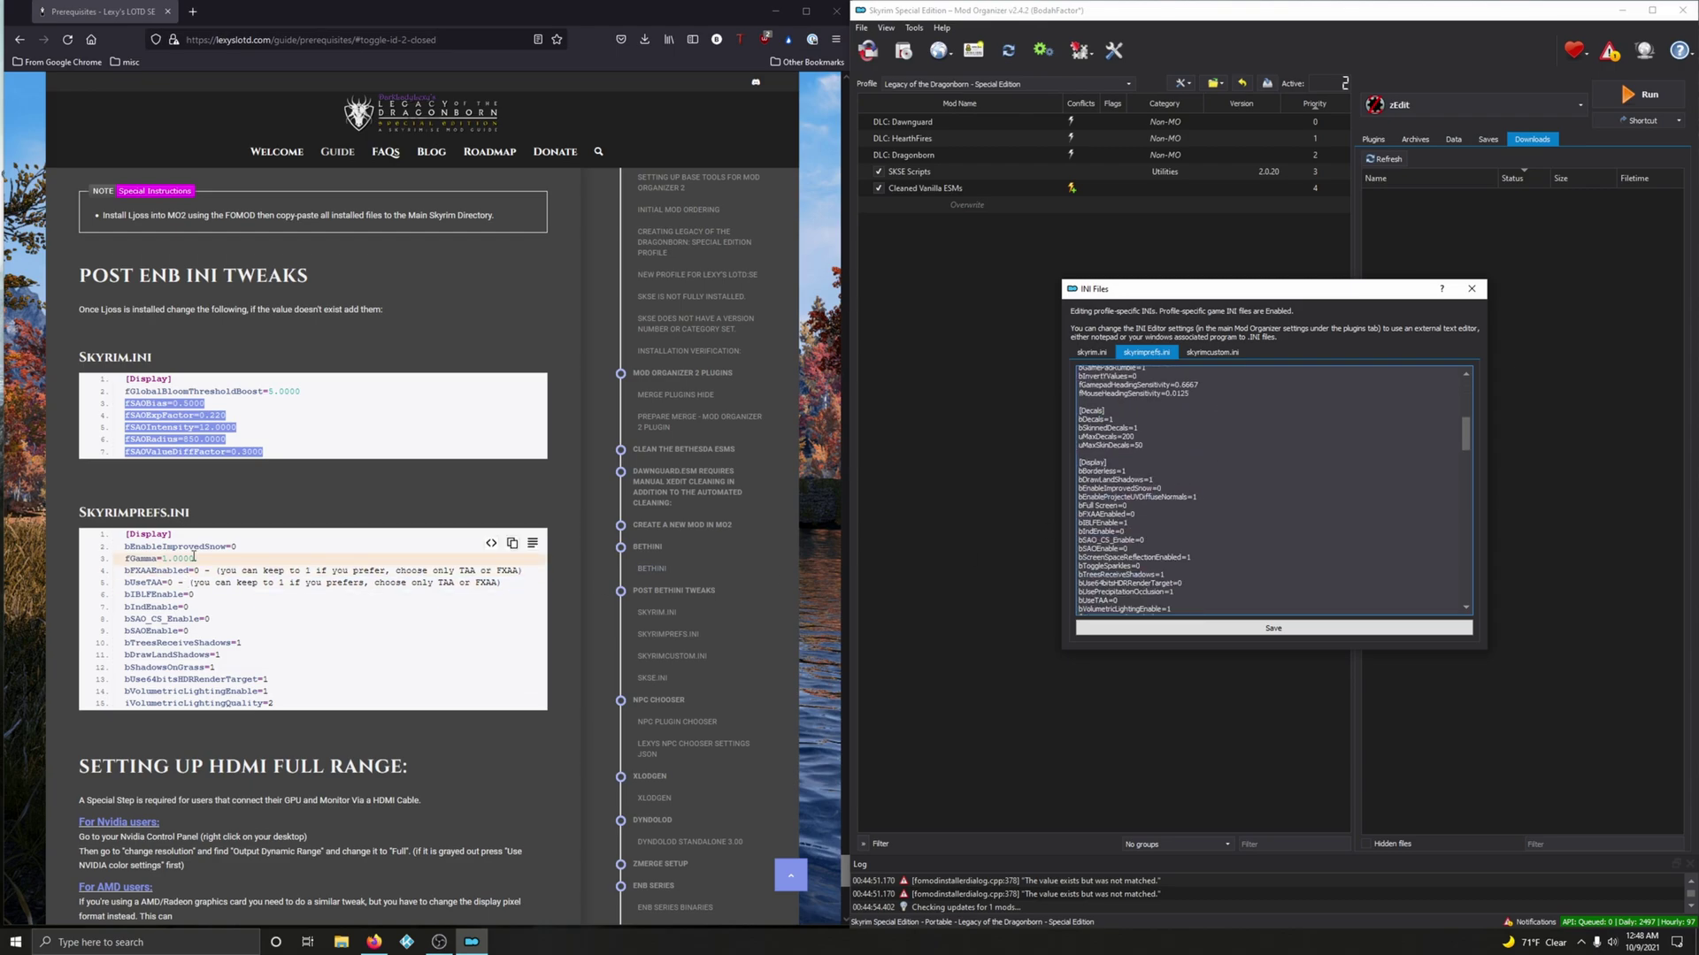
scroll(1217, 516, "down", 2)
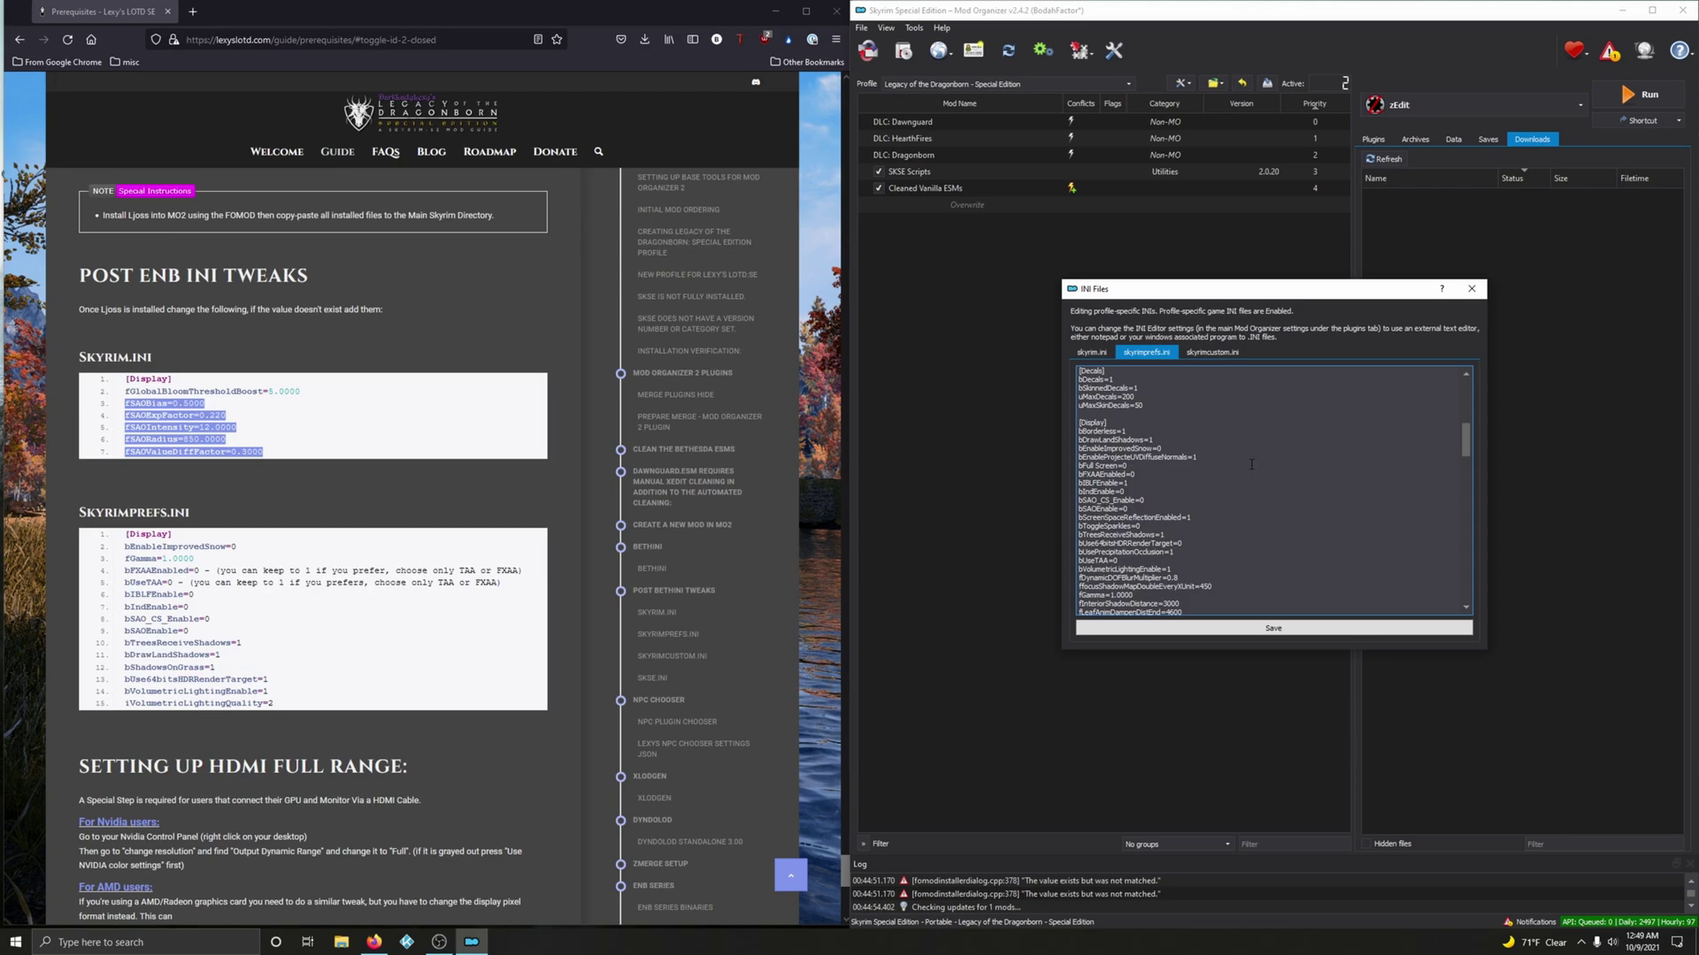
key("ctrl+f")
type("fsao")
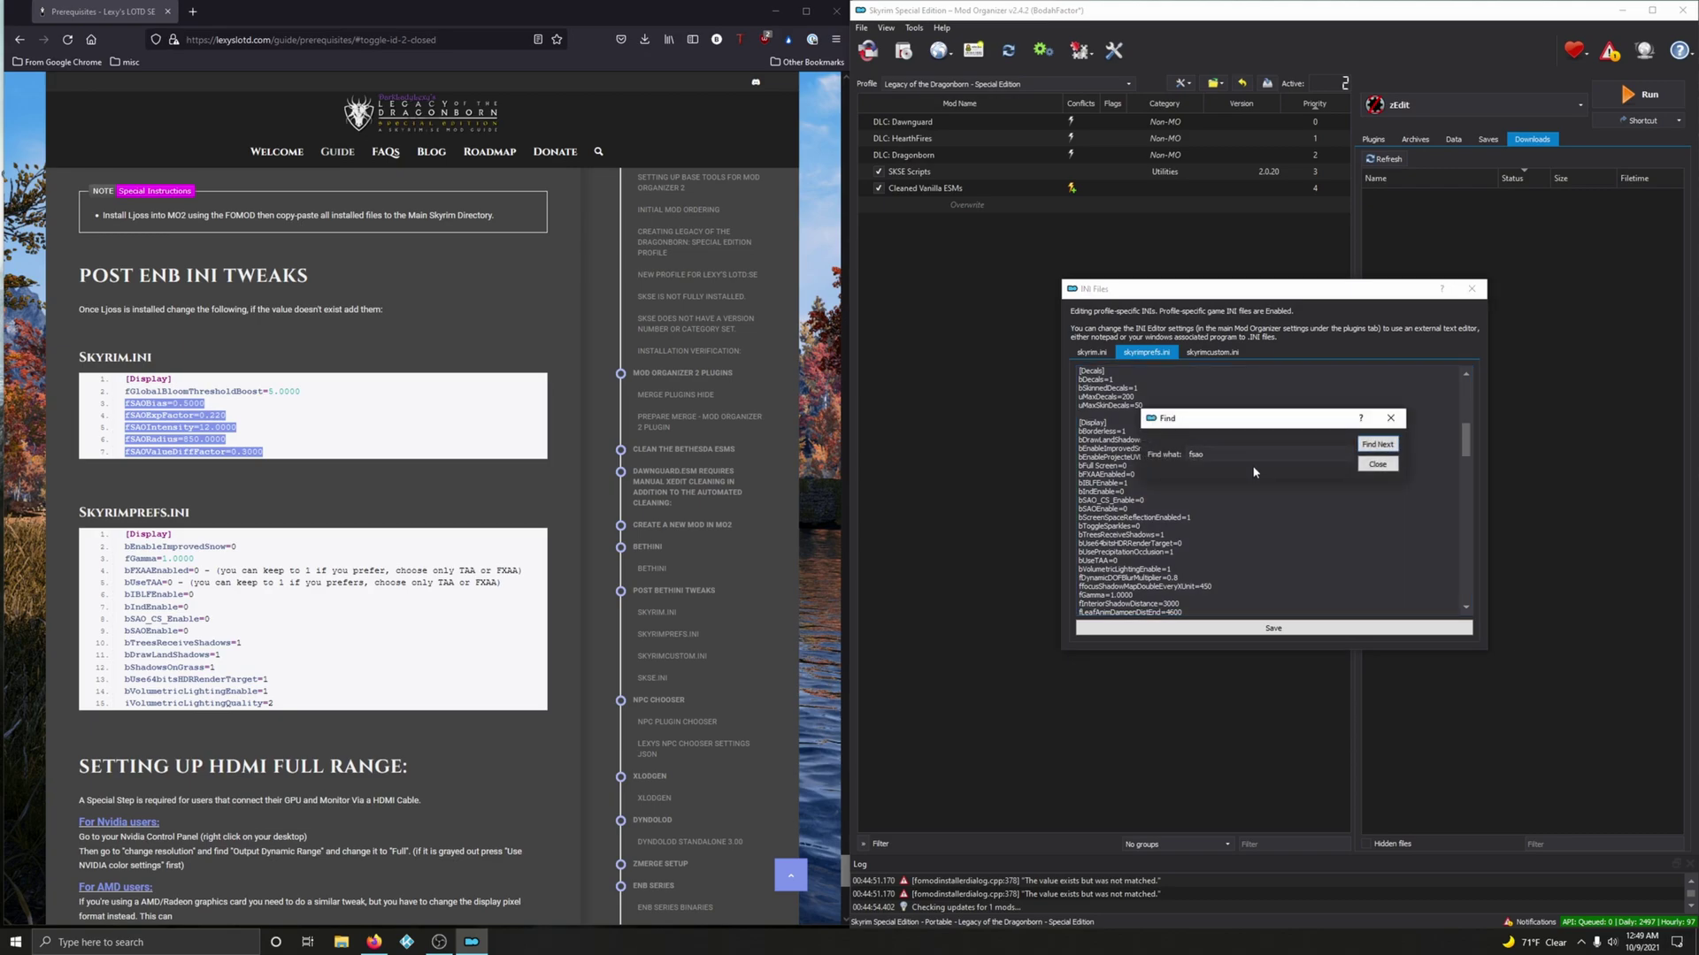
left_click(1257, 453)
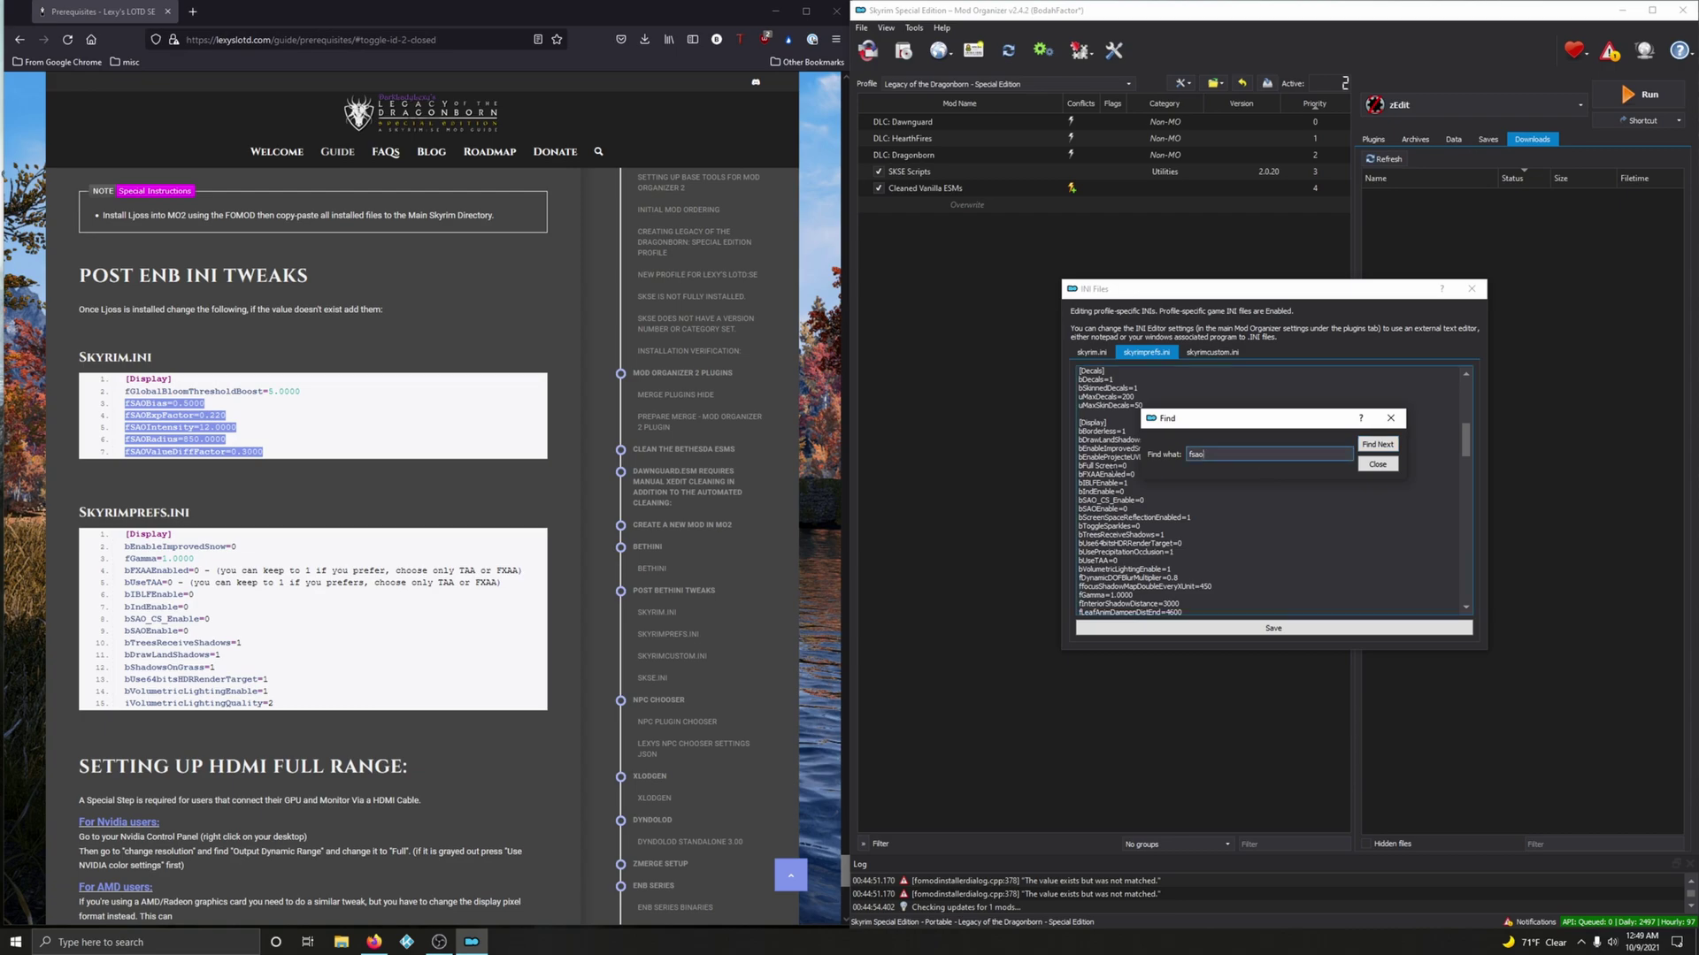
type("snow")
left_click(1374, 445)
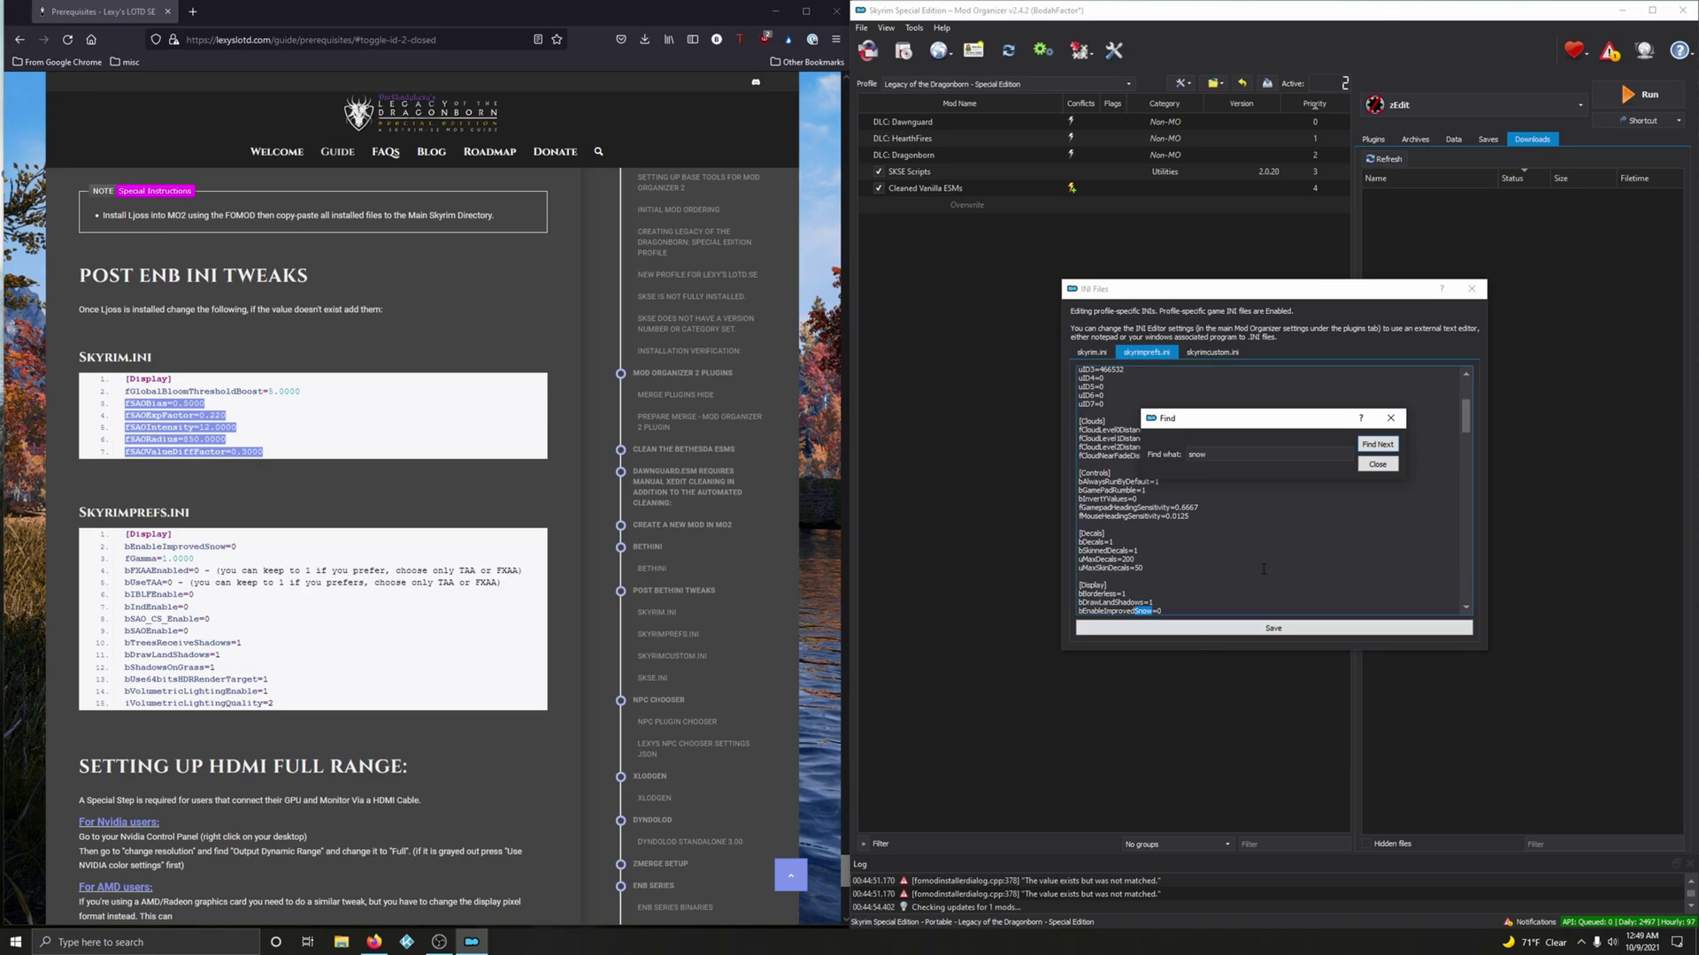
left_click(1391, 418)
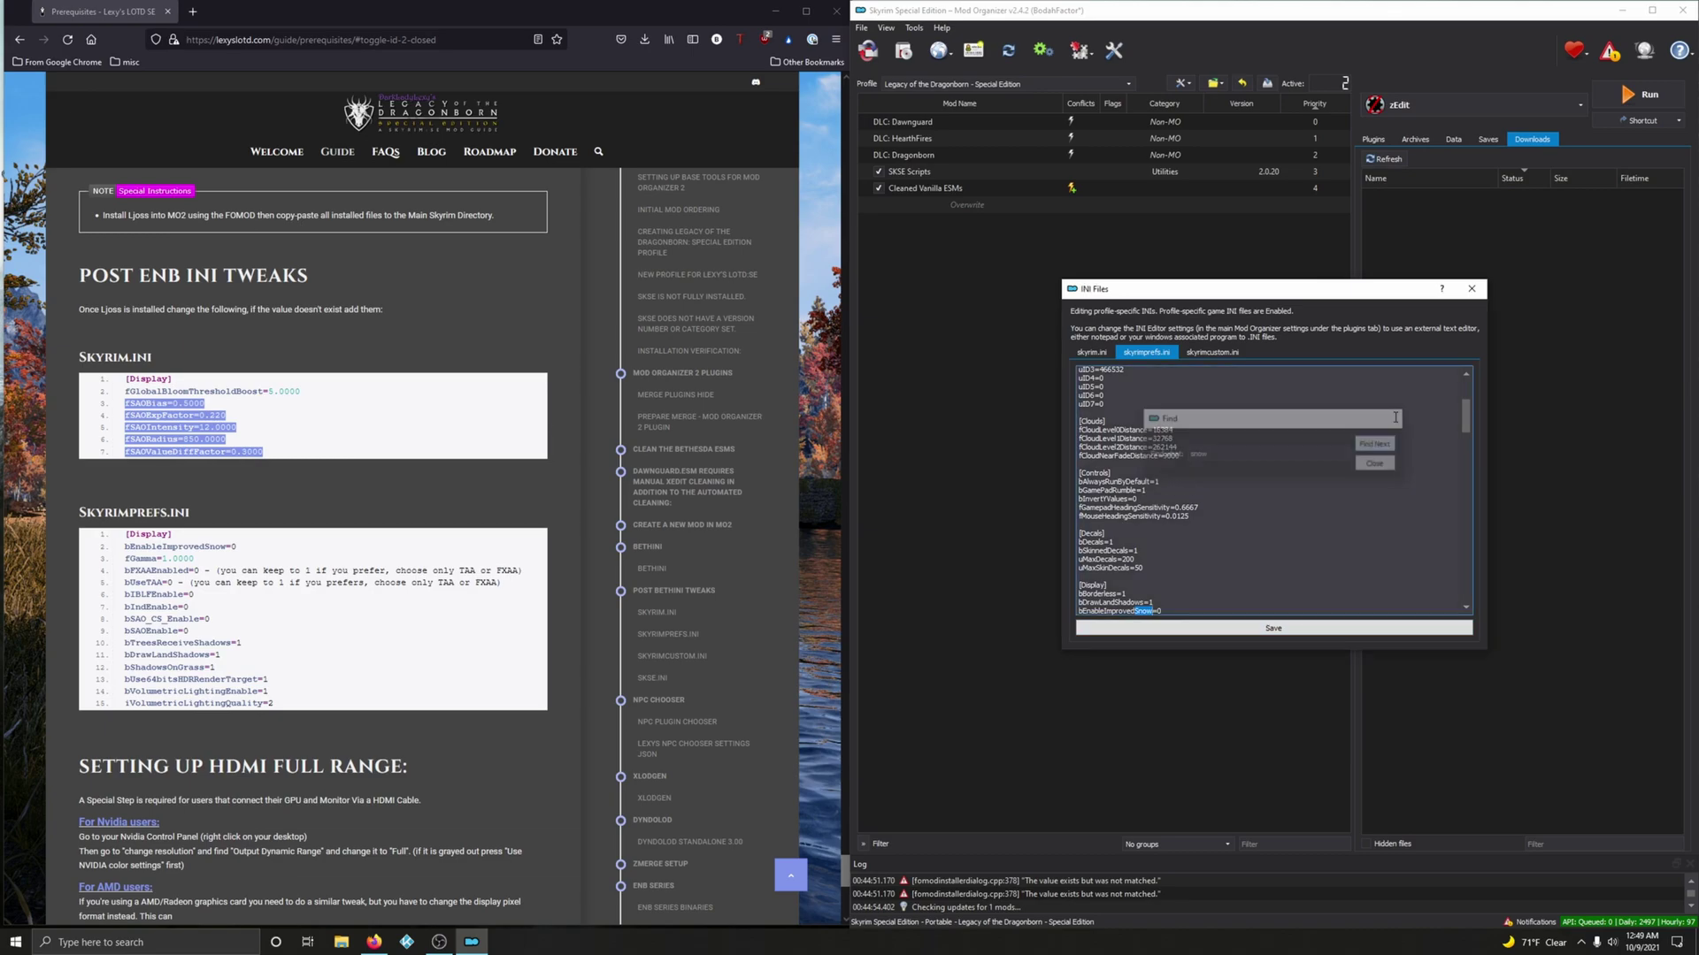
Step: Compare the [Display] settings in skyrimprefs.ini with the values in the guide's SkyrimPrefs.ini block
scroll(1323, 563, "down", 6)
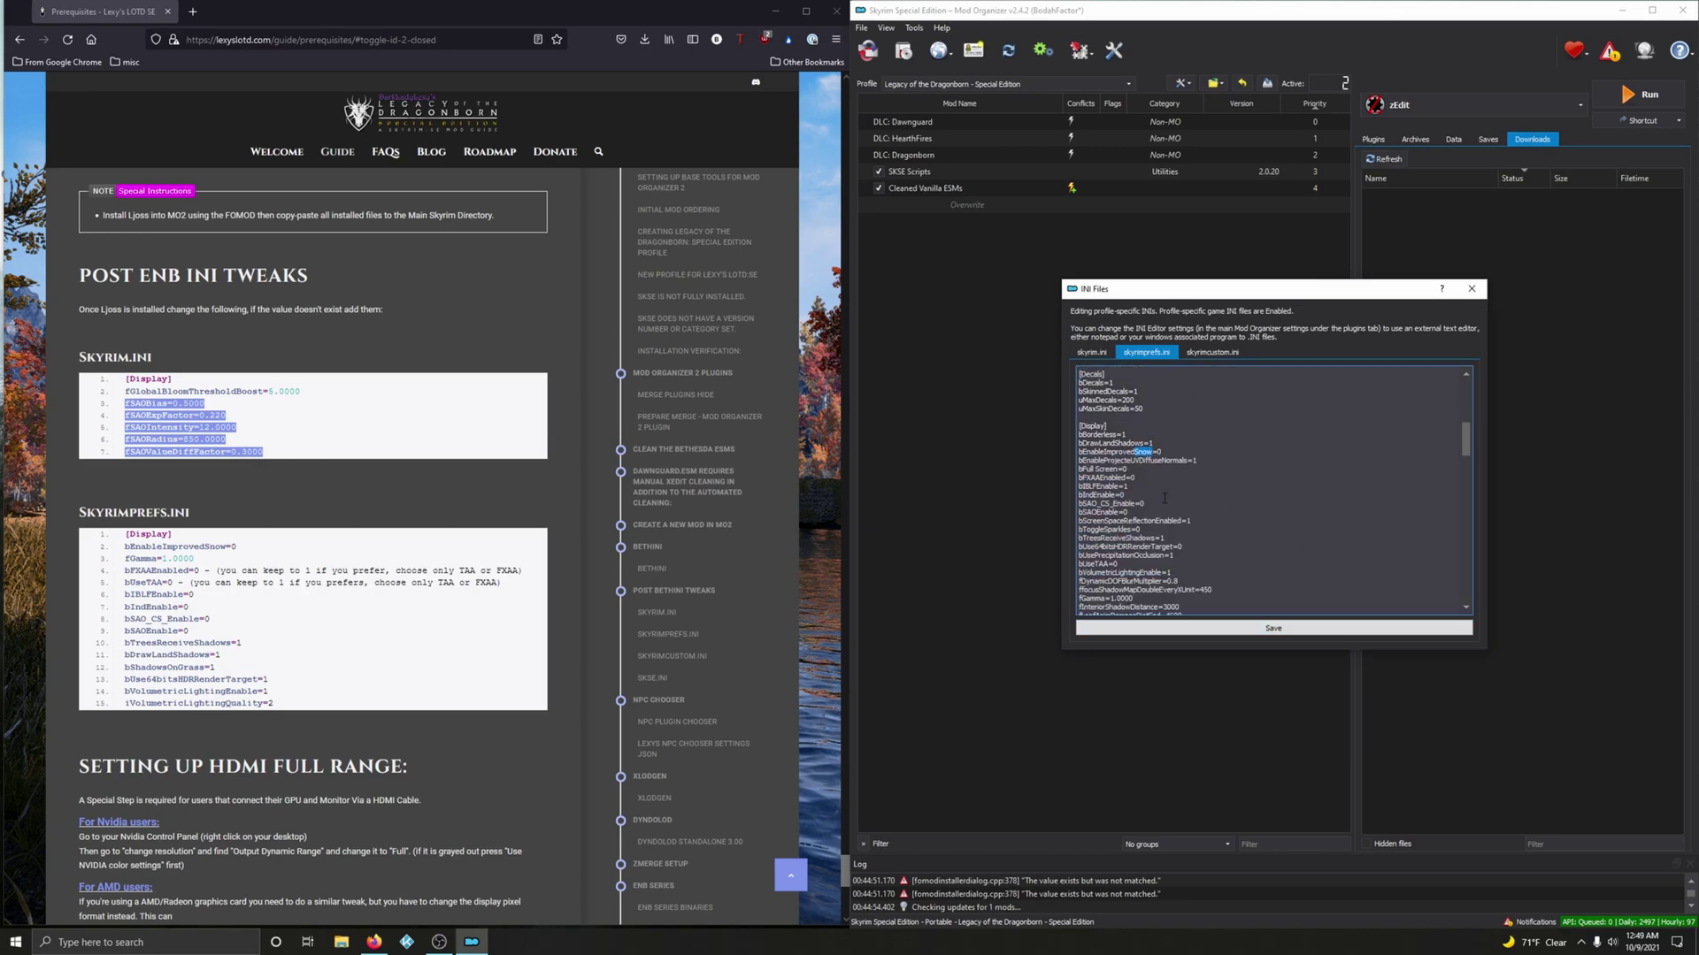
scroll(1164, 498, "down", 2)
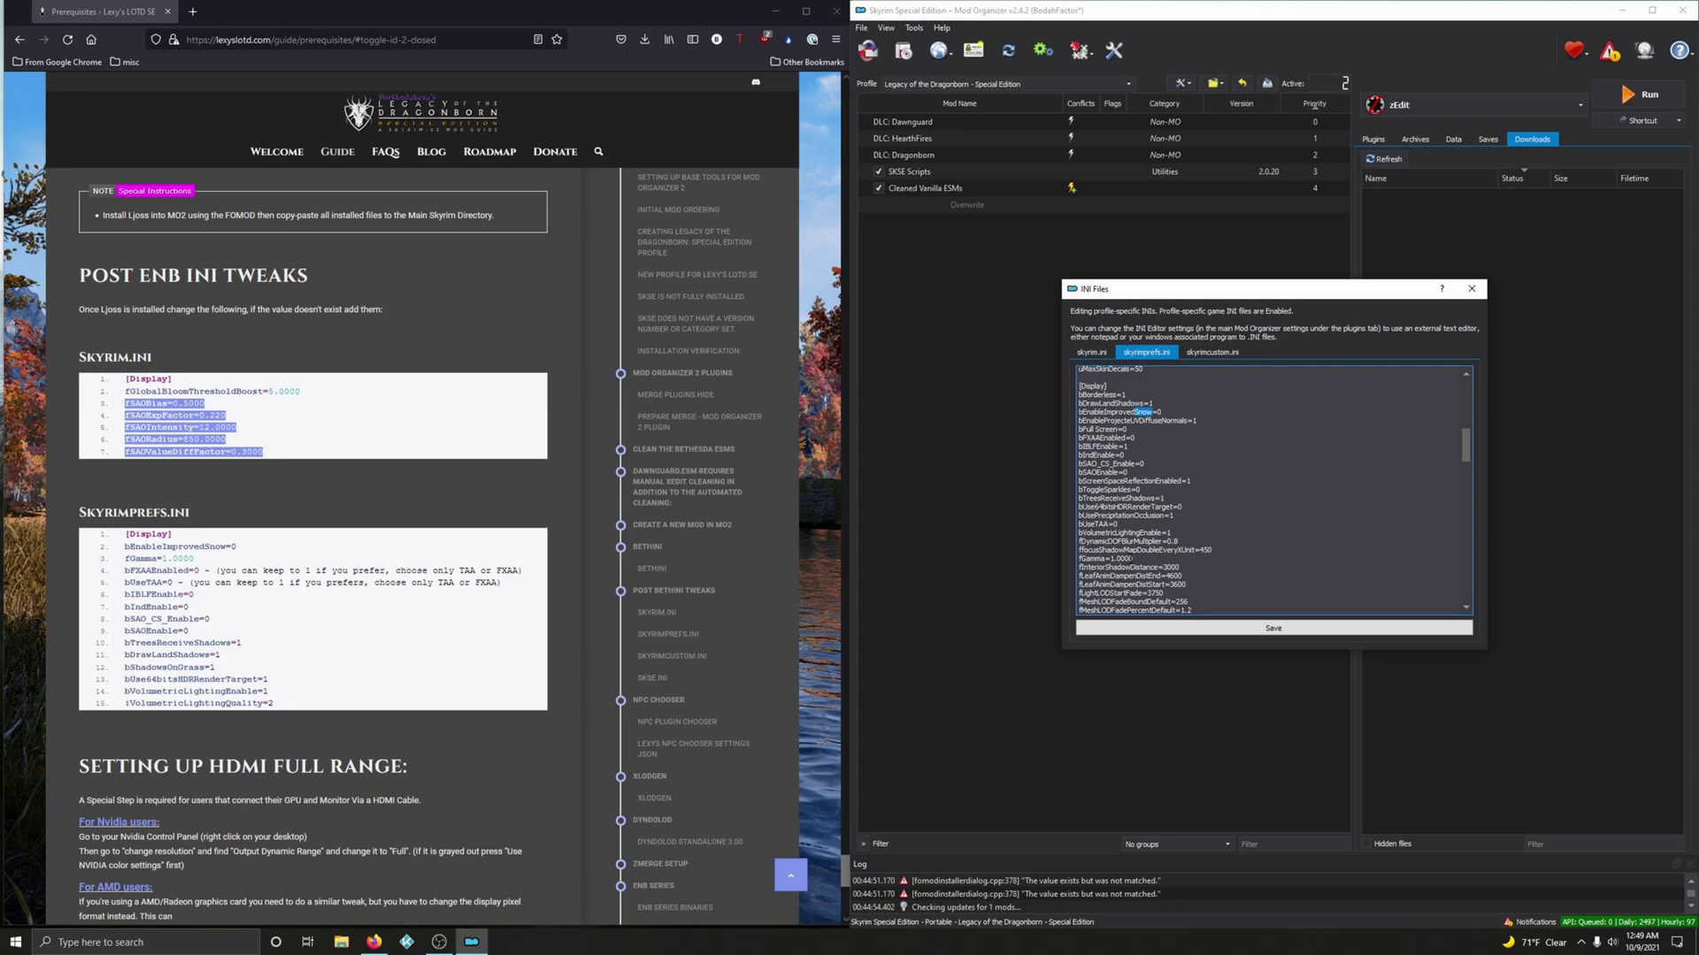
scroll(283, 595, "down", 2)
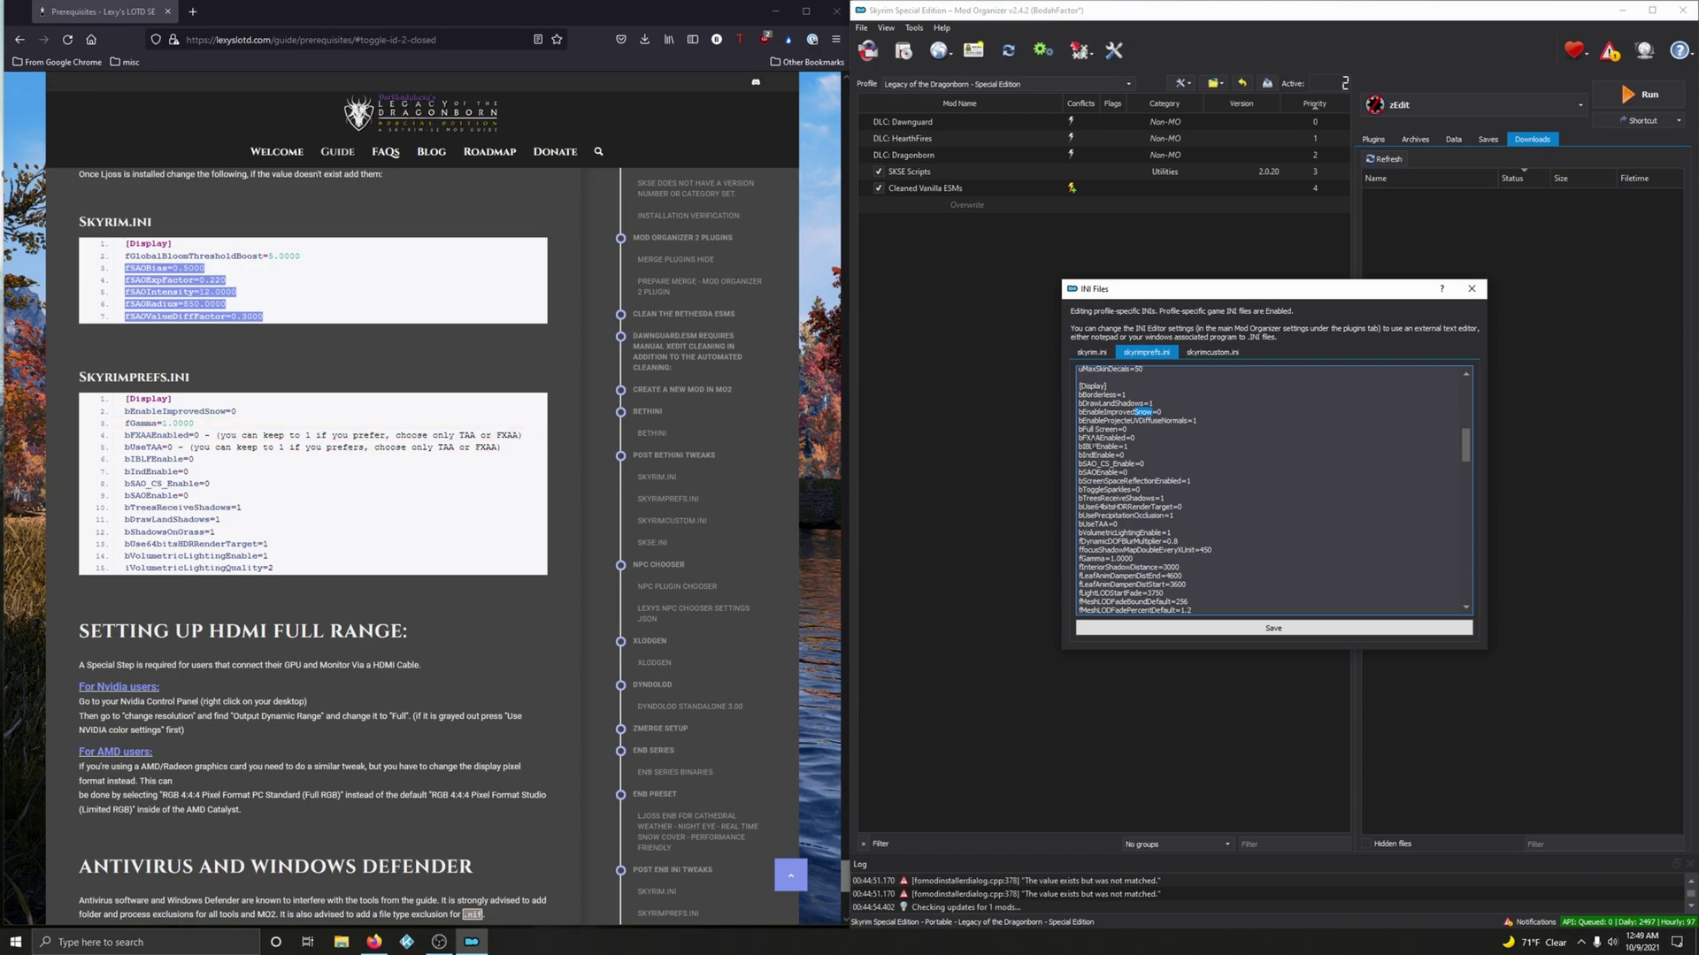
Step: Set bFXAAEnabled=1 and bIBLFEnable=0 in the [Display] section of skyrimprefs.ini, checking the latter's name against the guide
left_click(1138, 436)
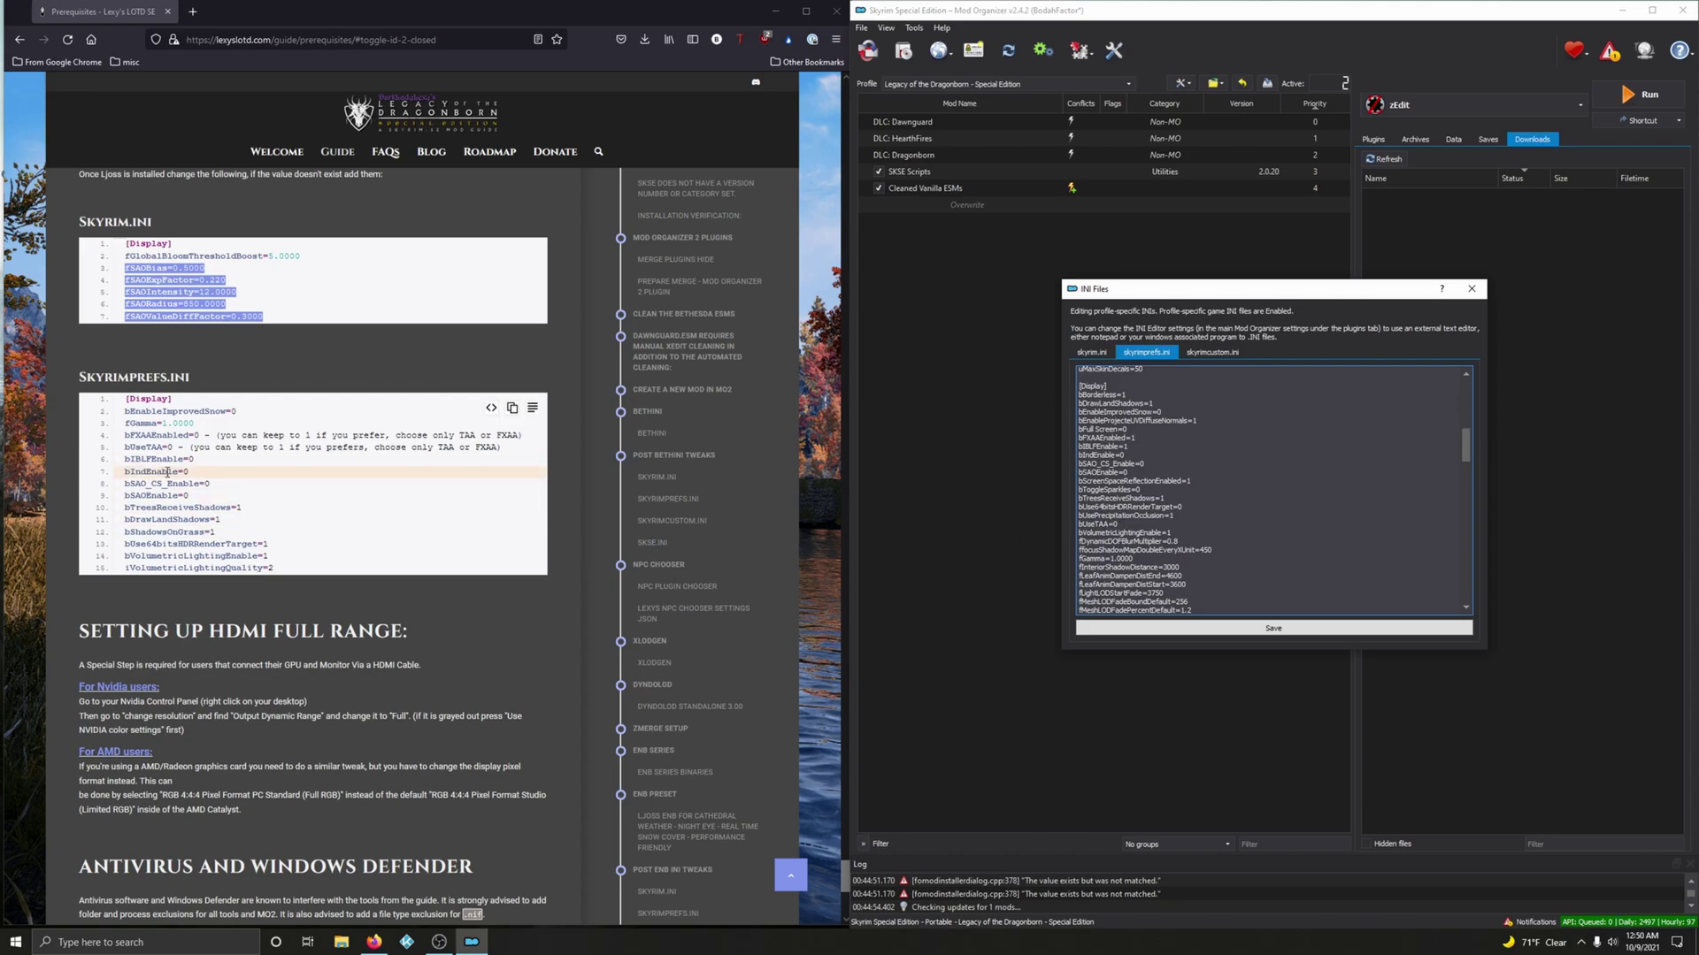
left_click_drag(125, 459, 184, 460)
right_click(140, 461)
left_click(157, 475)
left_click(1258, 454)
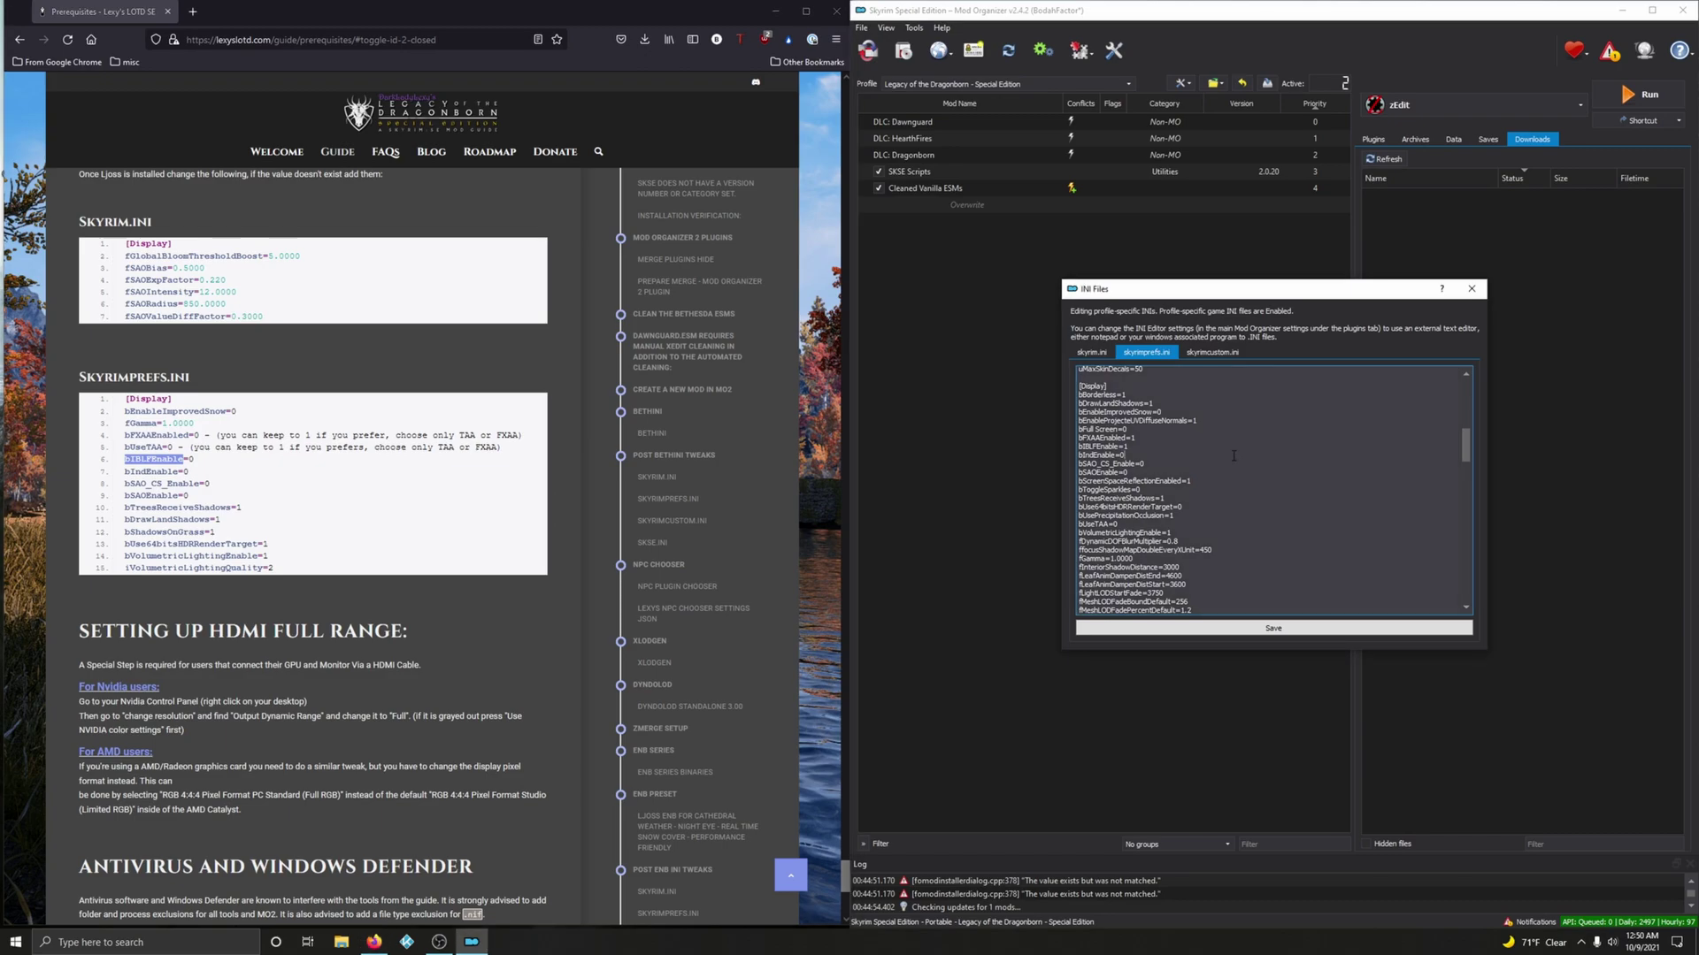
left_click_drag(1117, 447, 1127, 447)
Step: Look through the [Display] section of skyrimprefs.ini and search for "bshadow" to check for the bShadowsOnGrass setting
scroll(1272, 491, "down", 3)
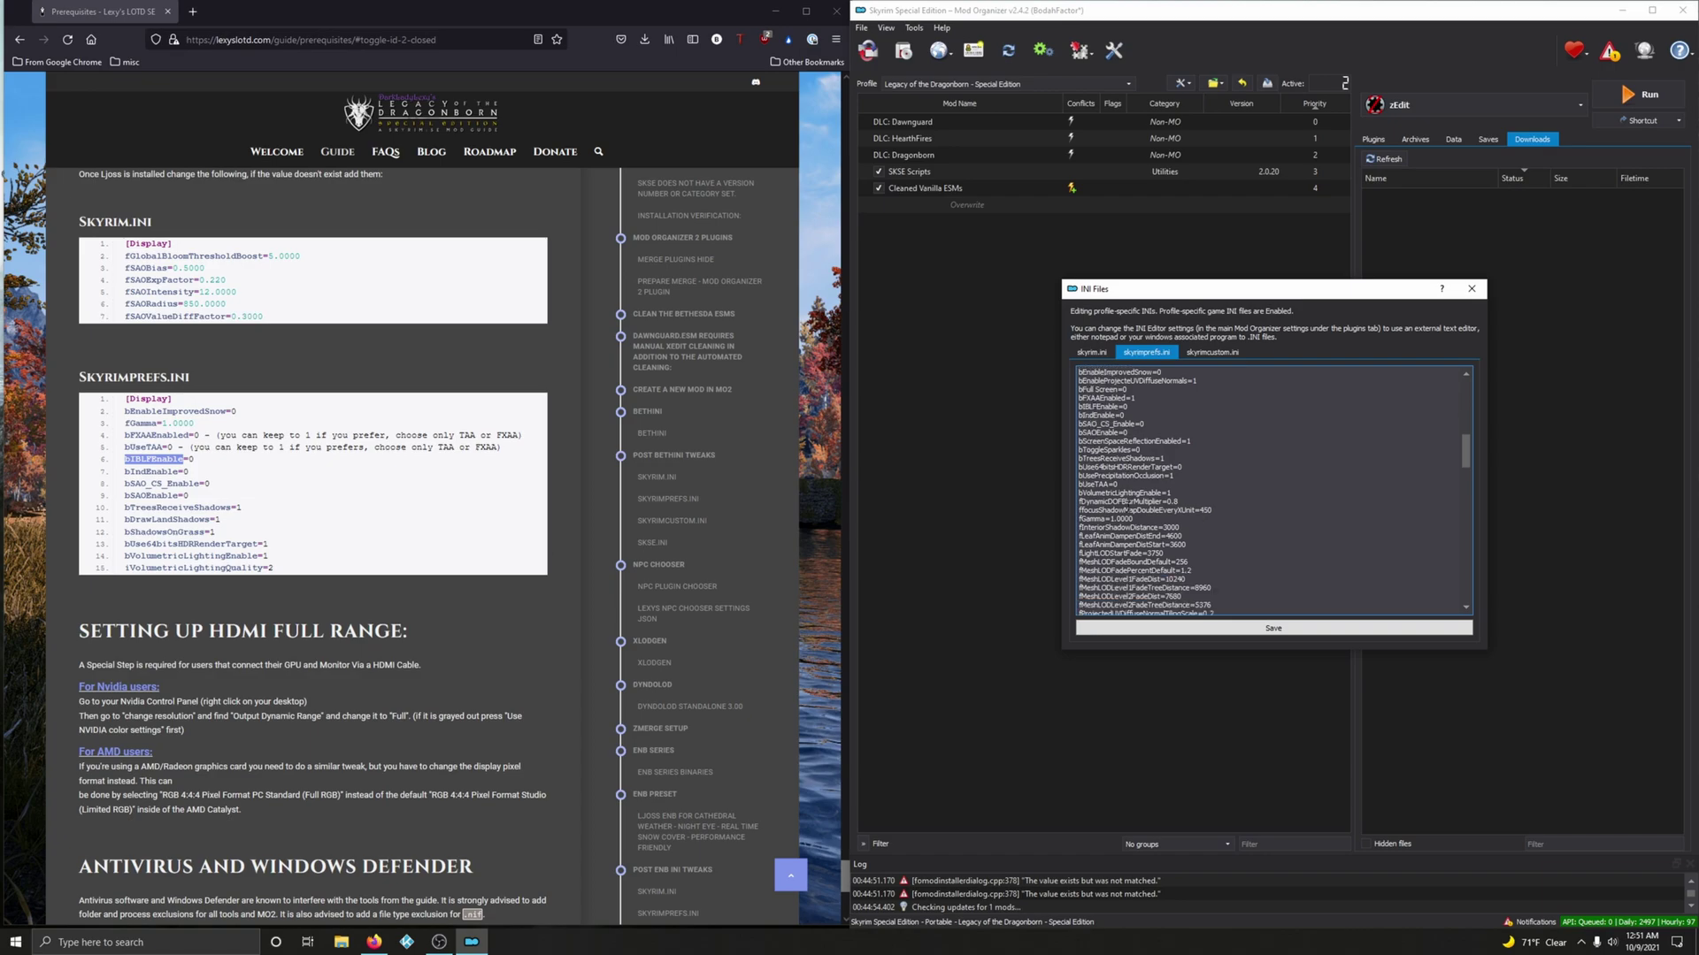
scroll(1214, 518, "up", 2)
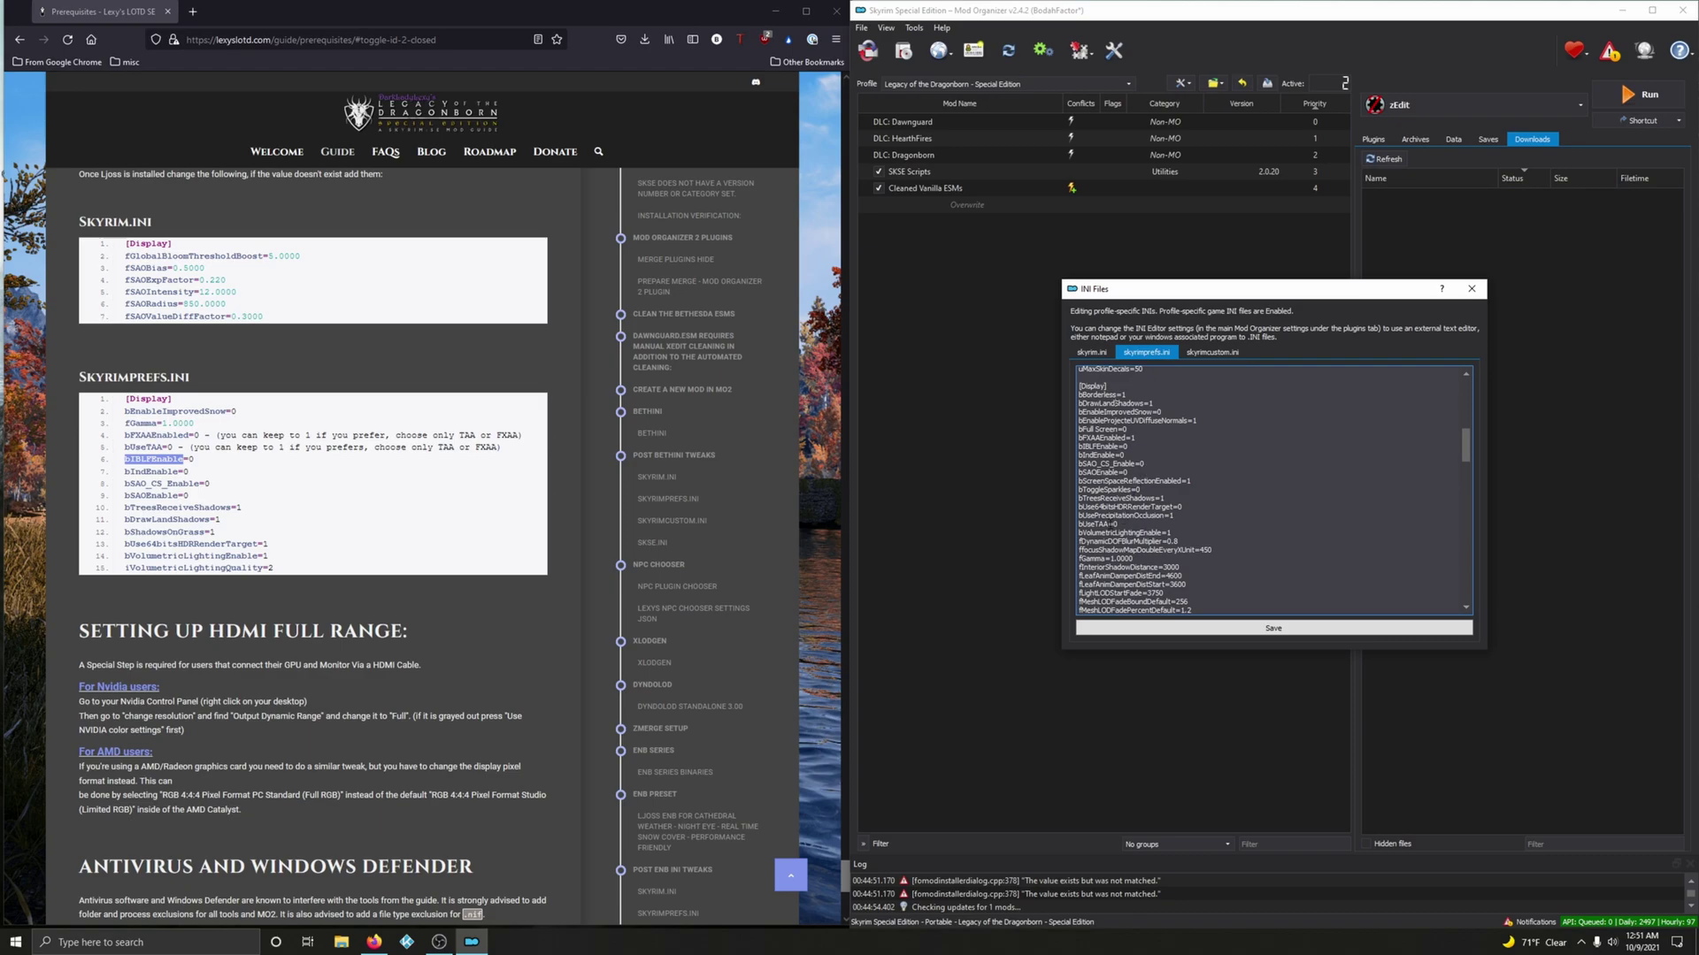
scroll(1189, 483, "down", 9)
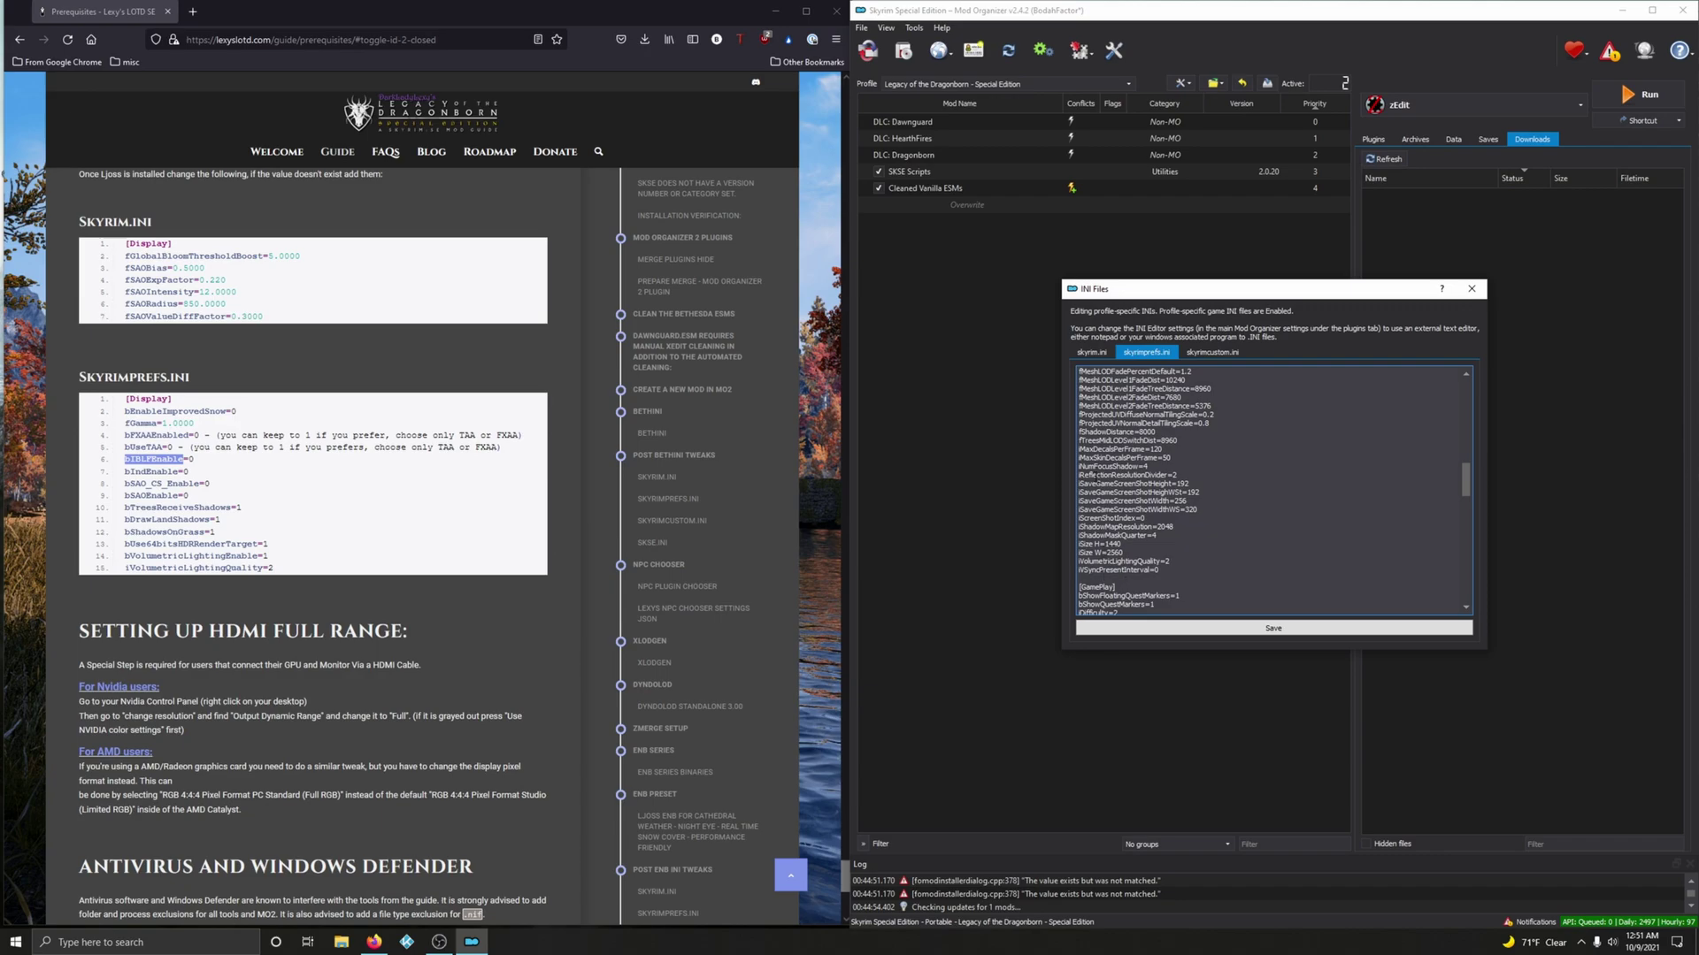
scroll(1158, 525, "up", 9)
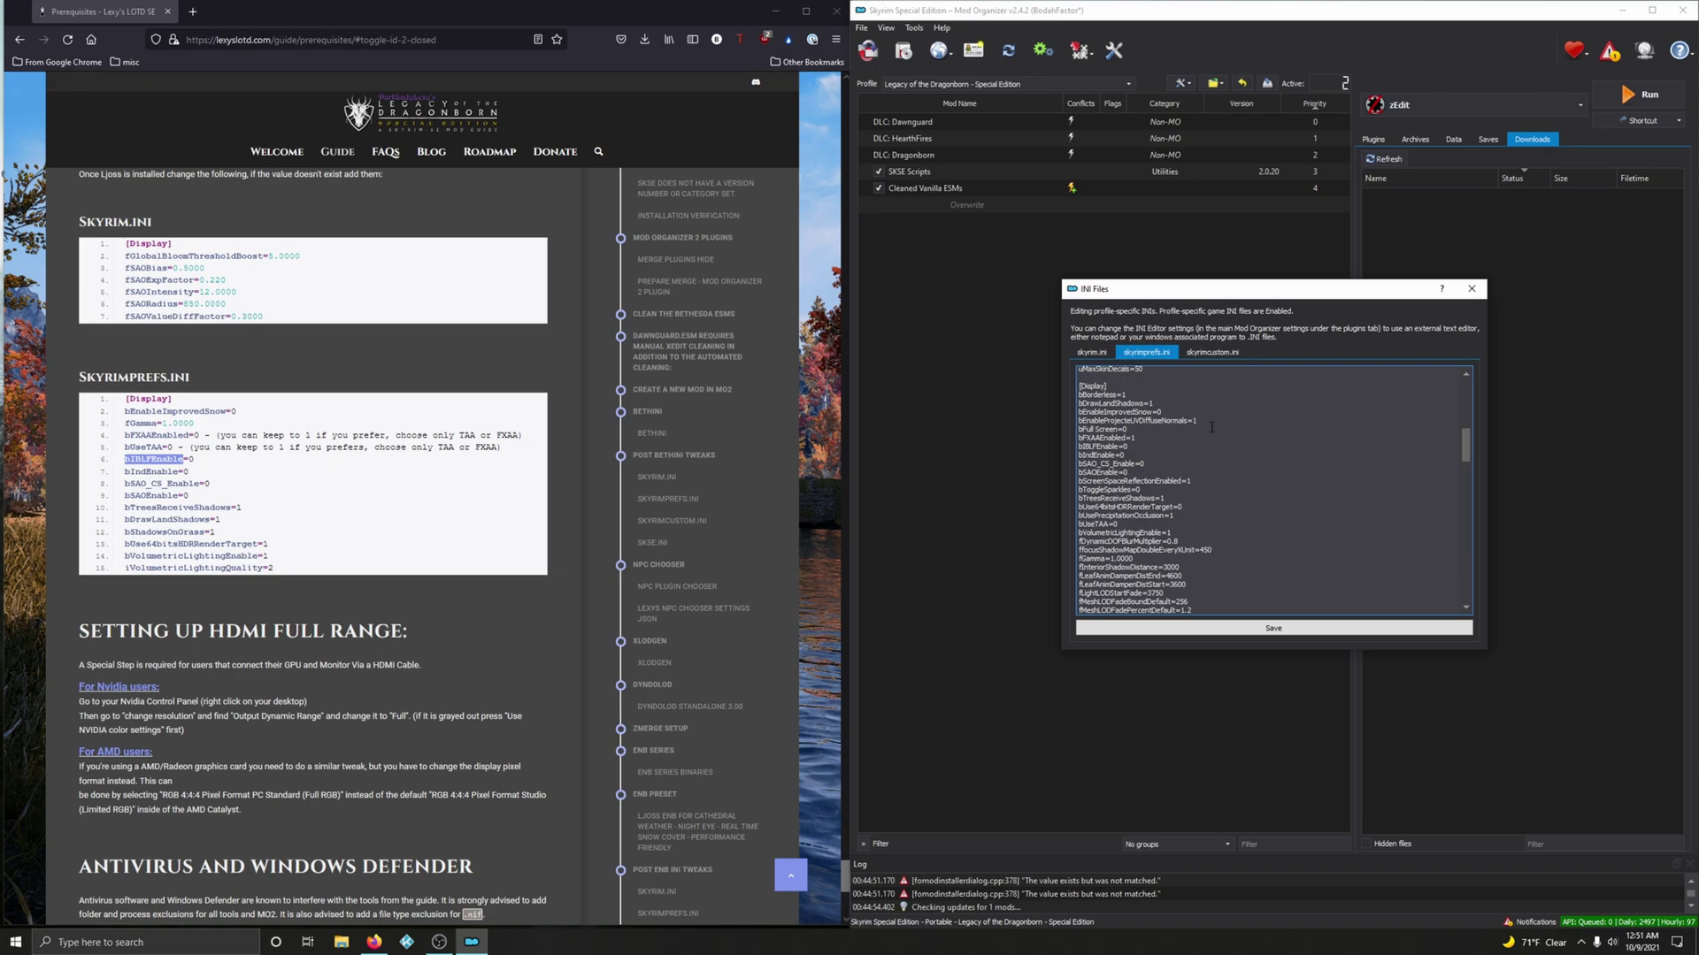
key("ctrl+f")
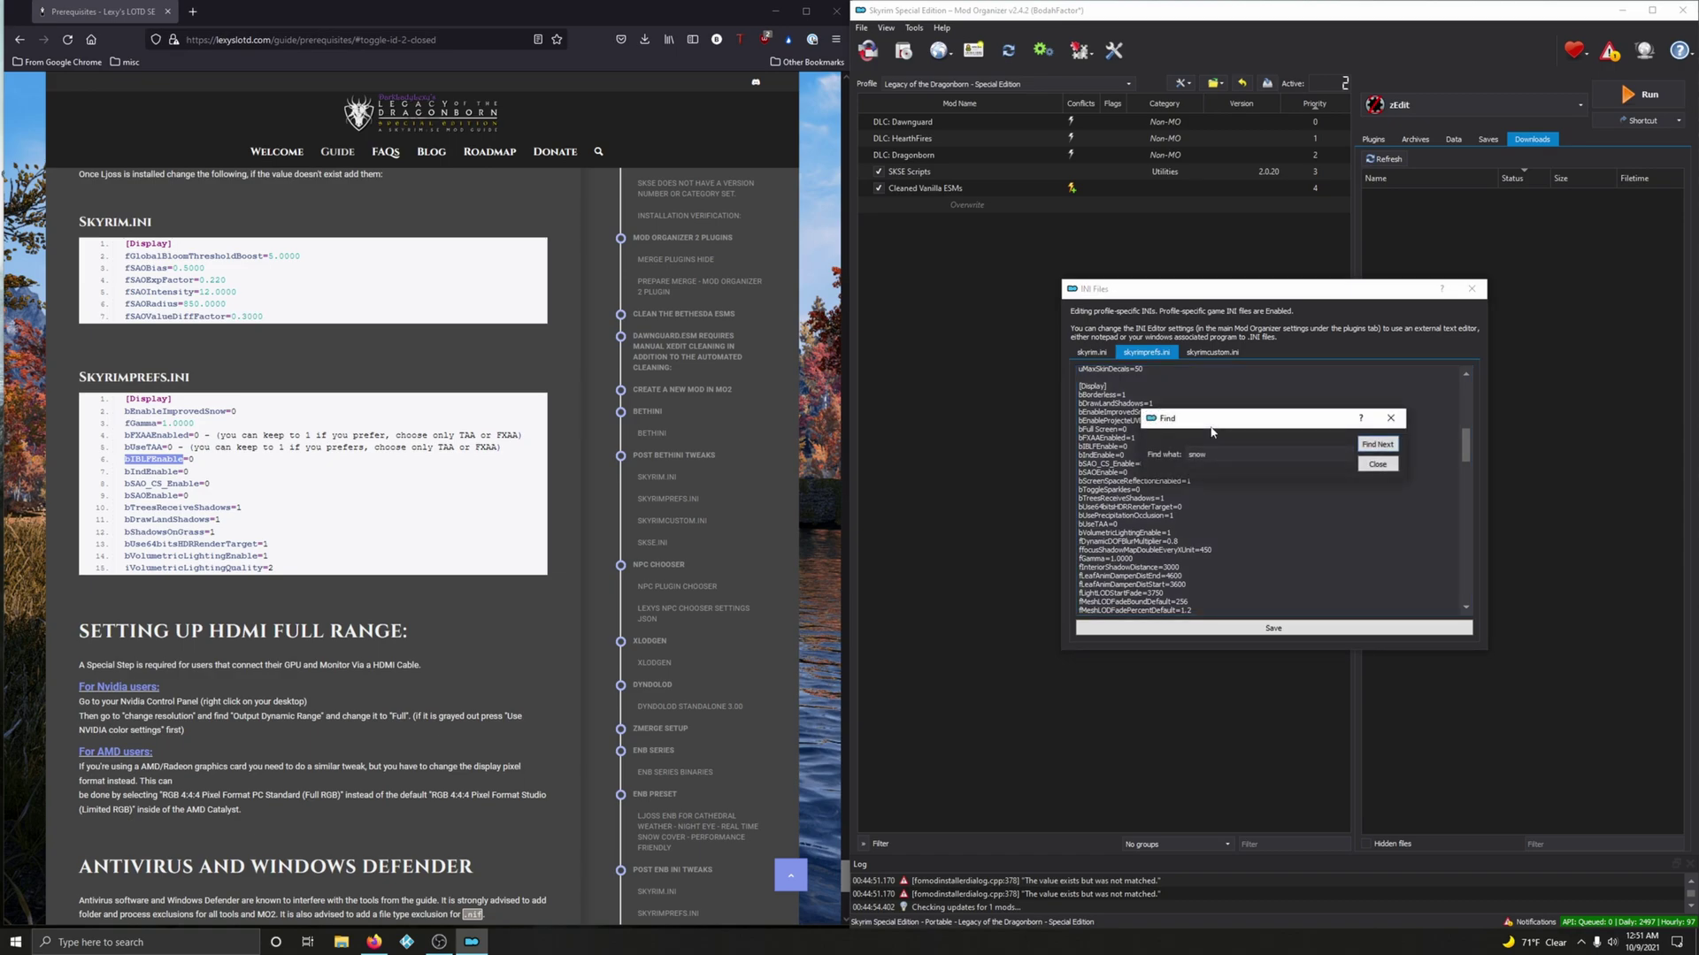
left_click(1212, 432)
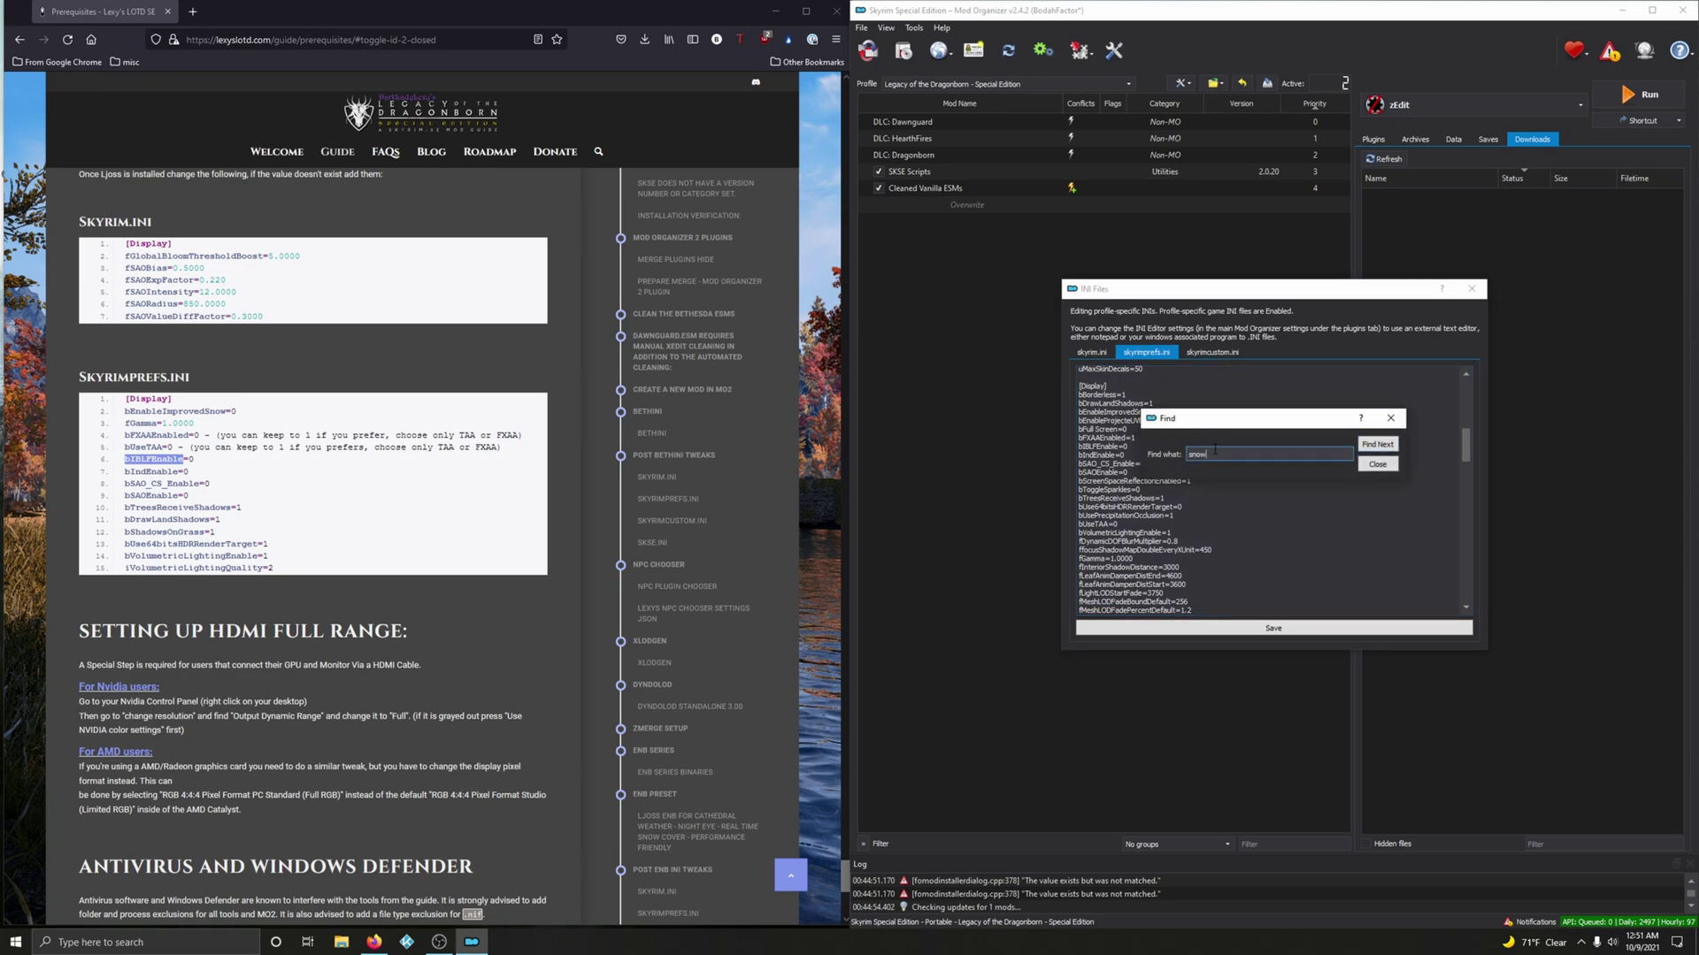
left_click_drag(1214, 450, 1172, 456)
type("bshadow")
left_click(1362, 450)
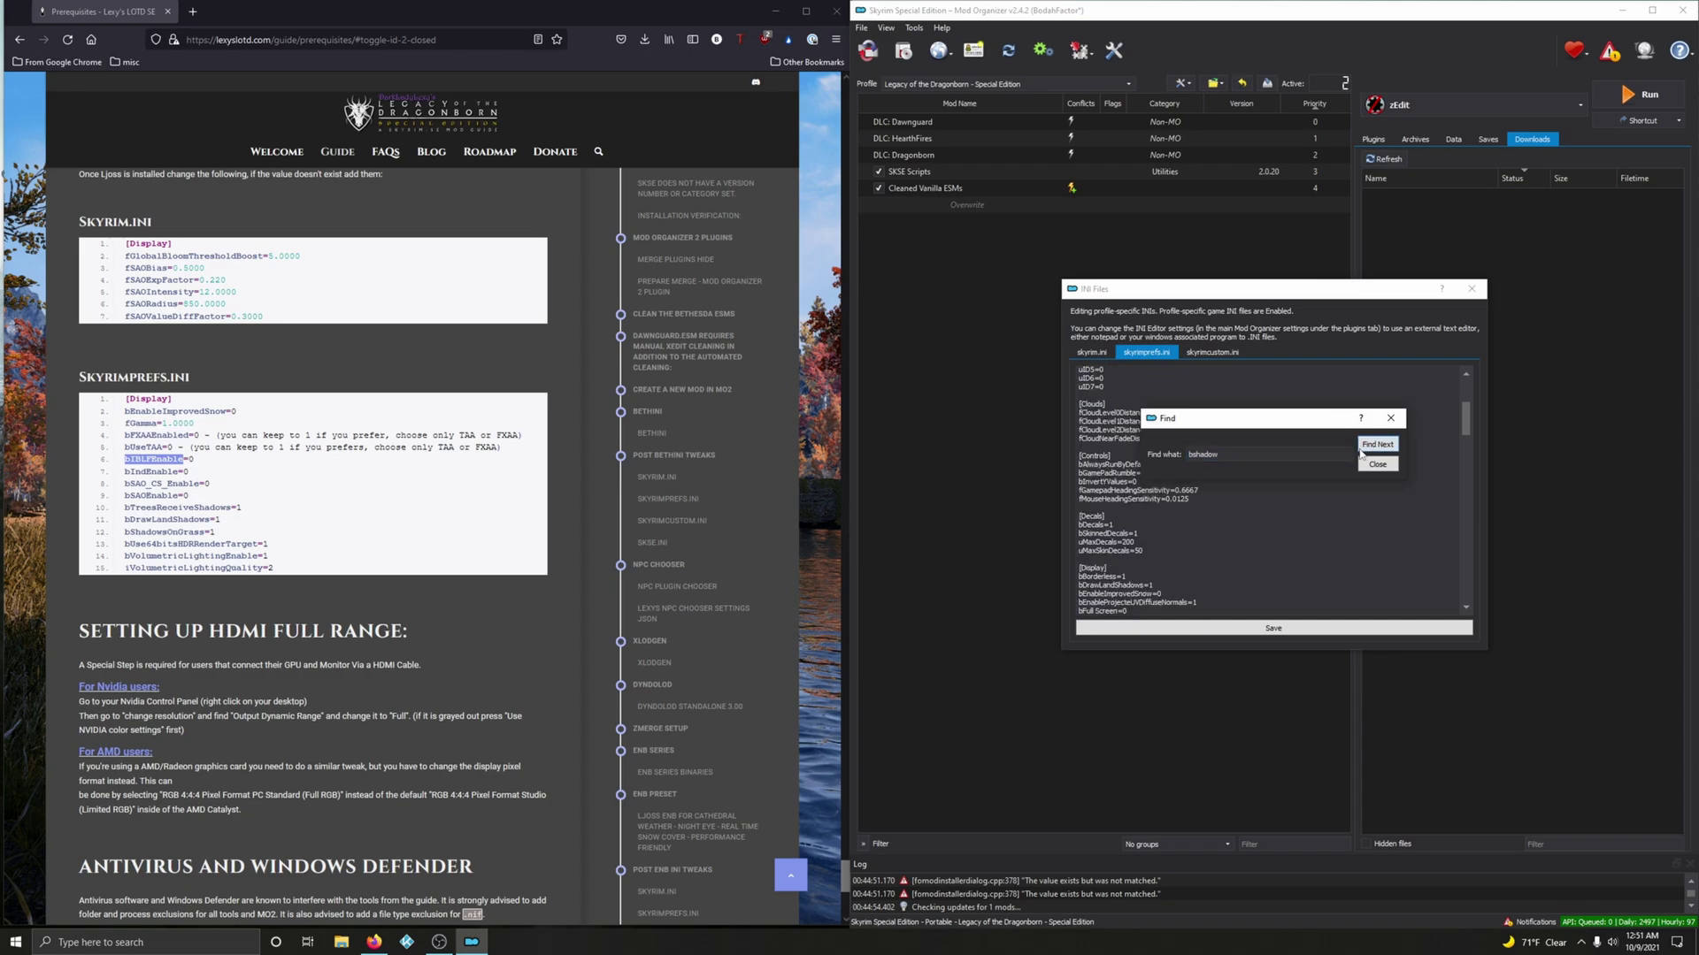
left_click(1391, 418)
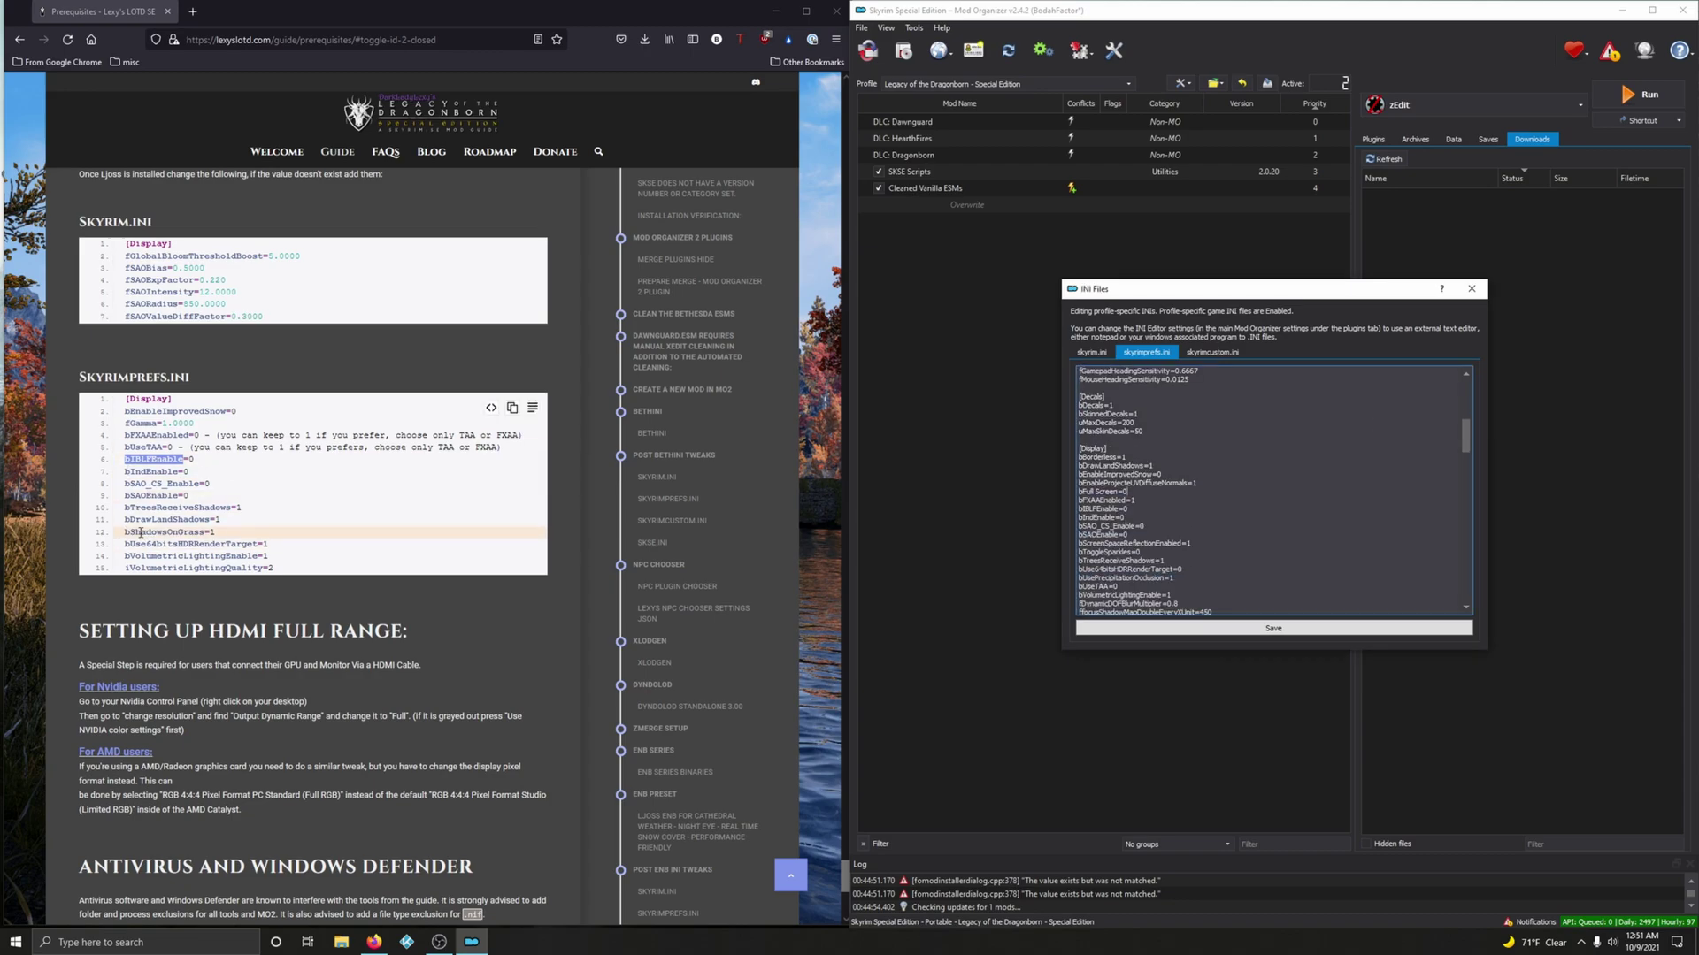
Step: Copy bShadowsOnGrass=1 from the guide and add it beneath the [Display] heading in skyrimprefs.ini
left_click(126, 511)
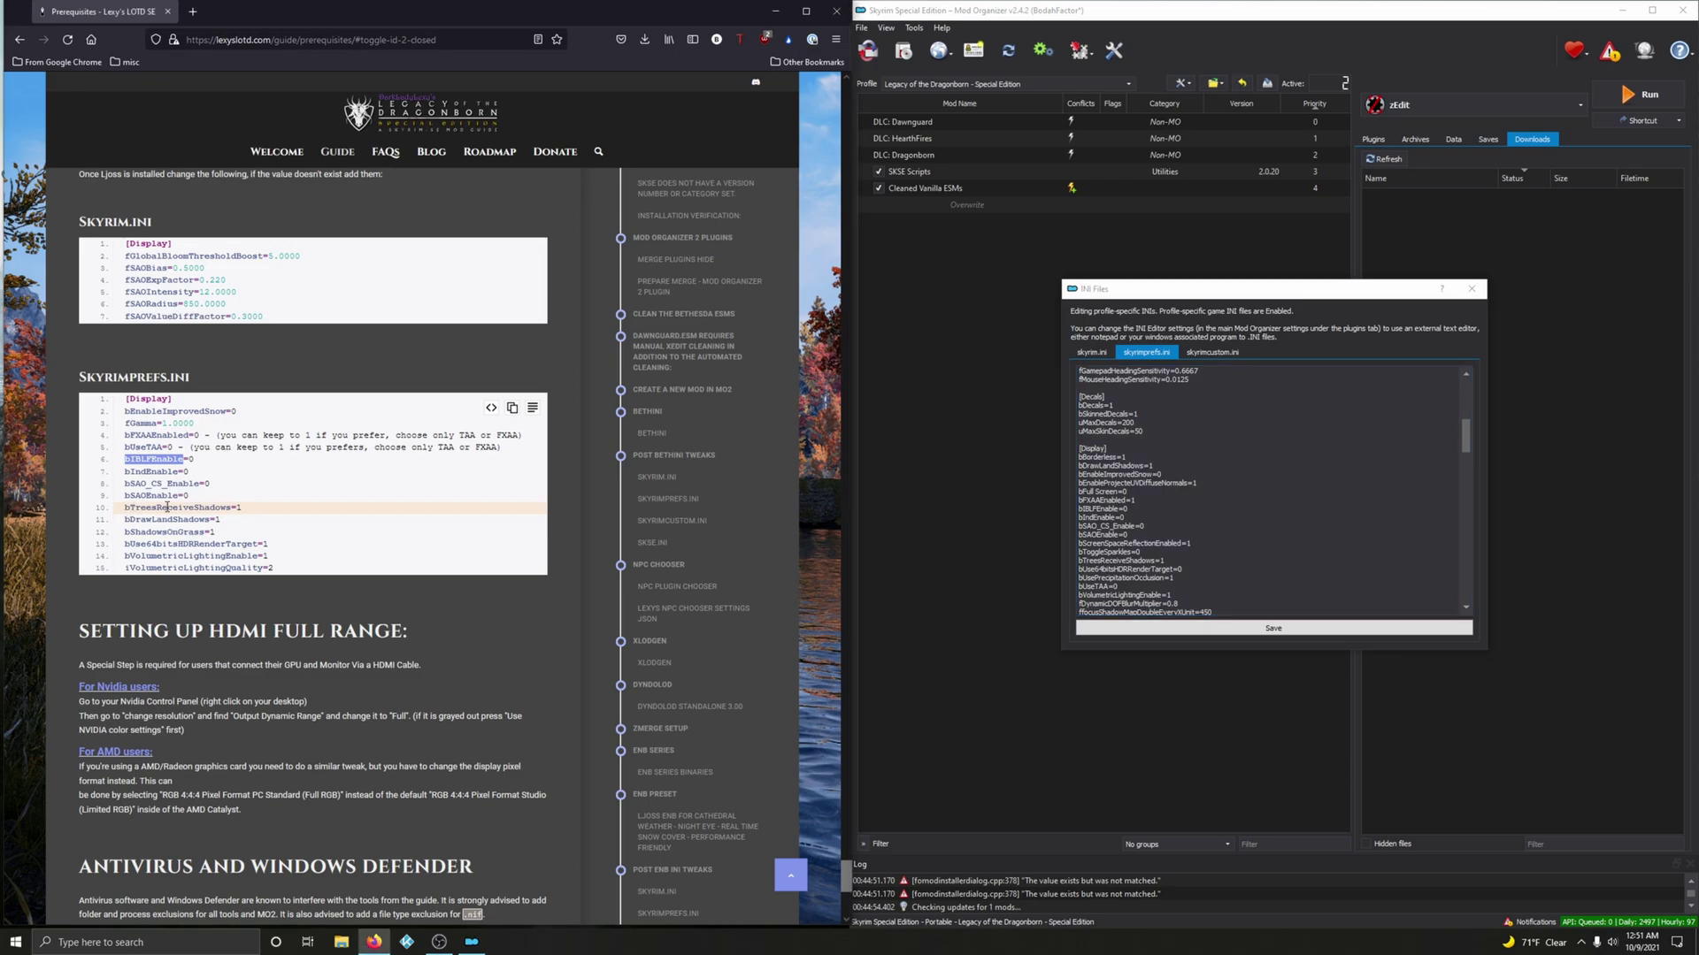
left_click(126, 532)
left_click_drag(127, 532, 214, 532)
right_click(215, 532)
left_click(232, 544)
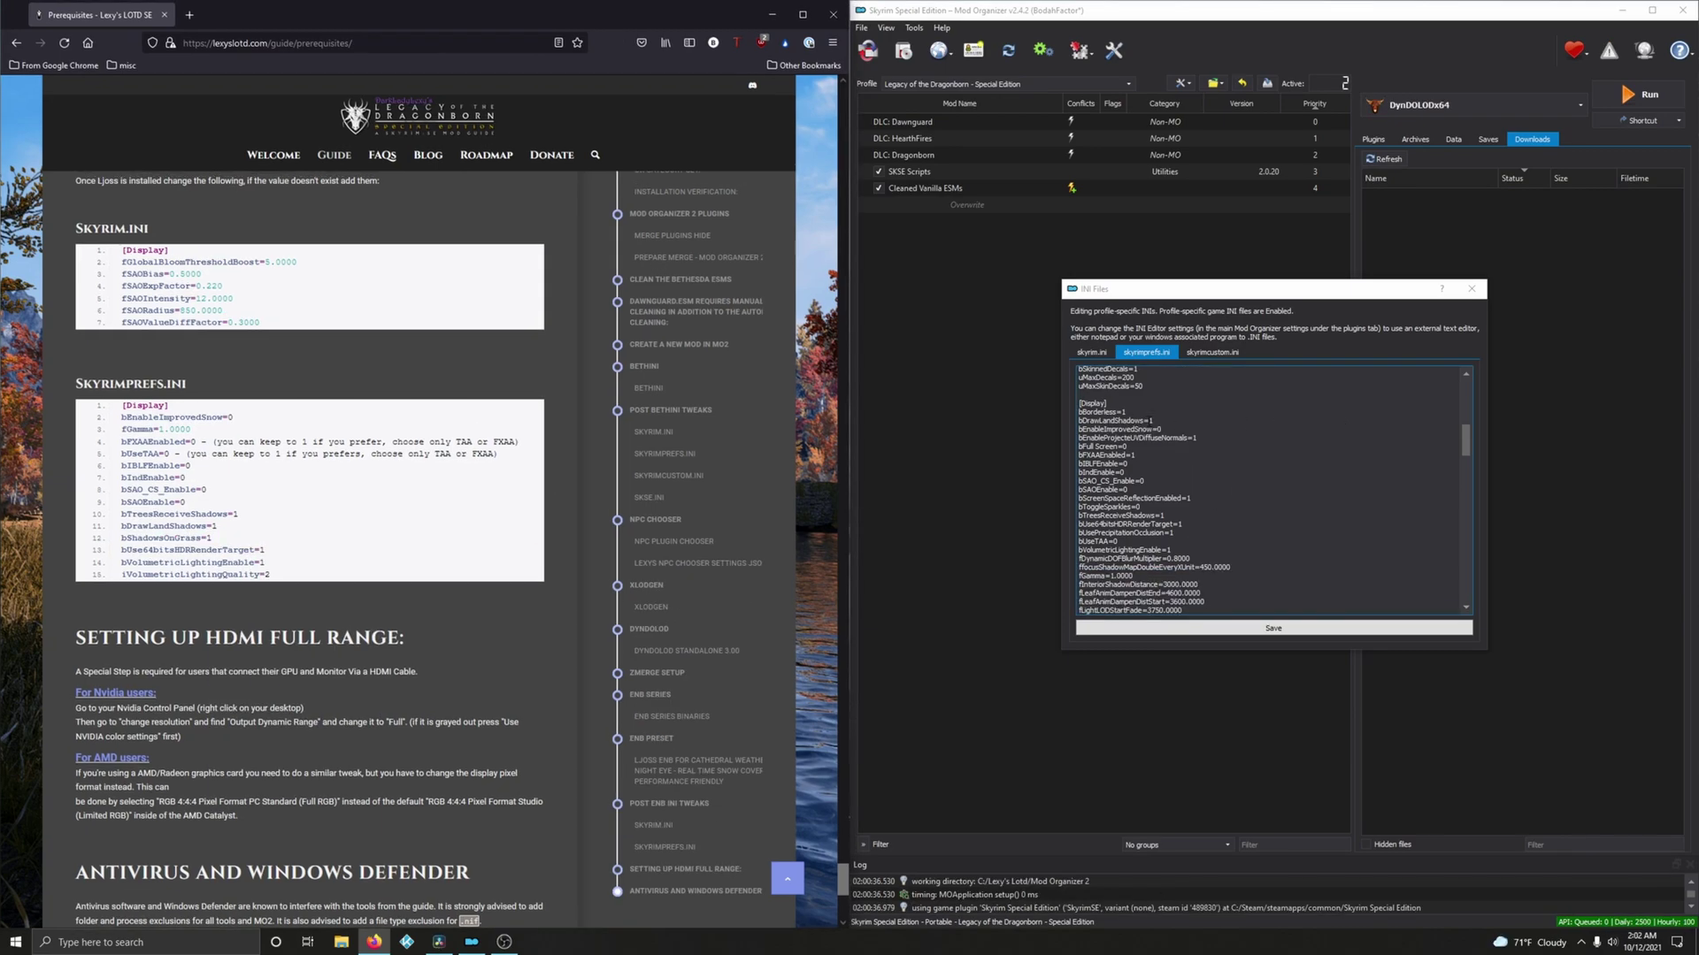
left_click(1119, 403)
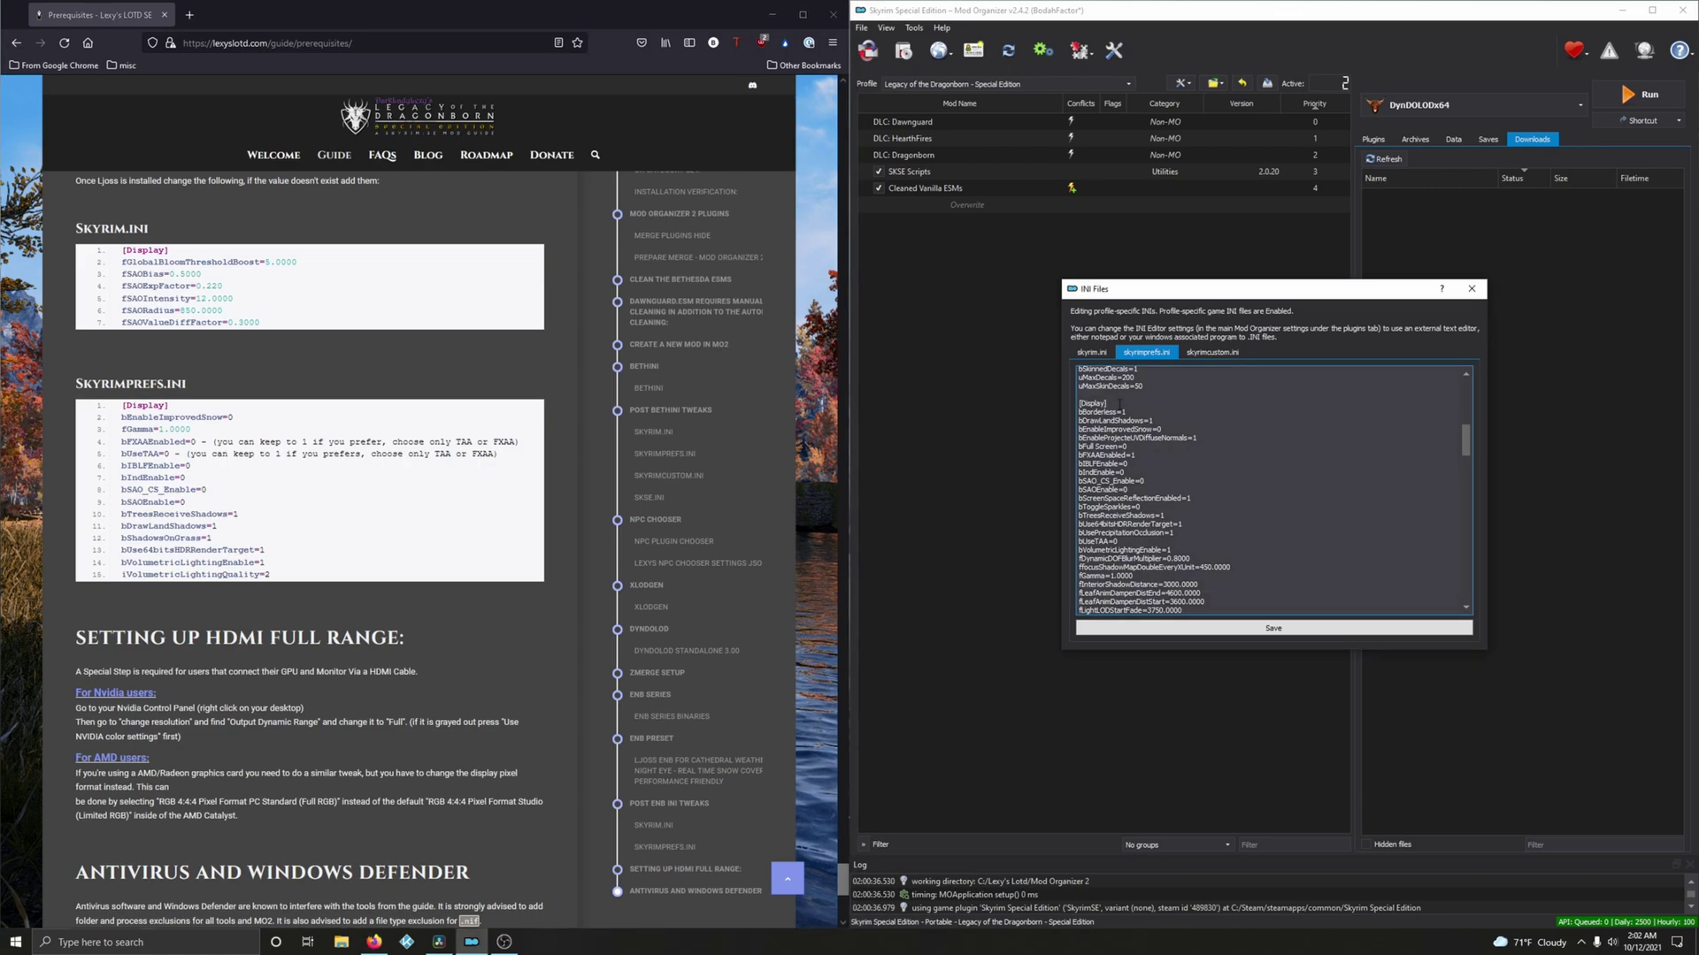
key("Return")
key("Return")
key("ctrl+v")
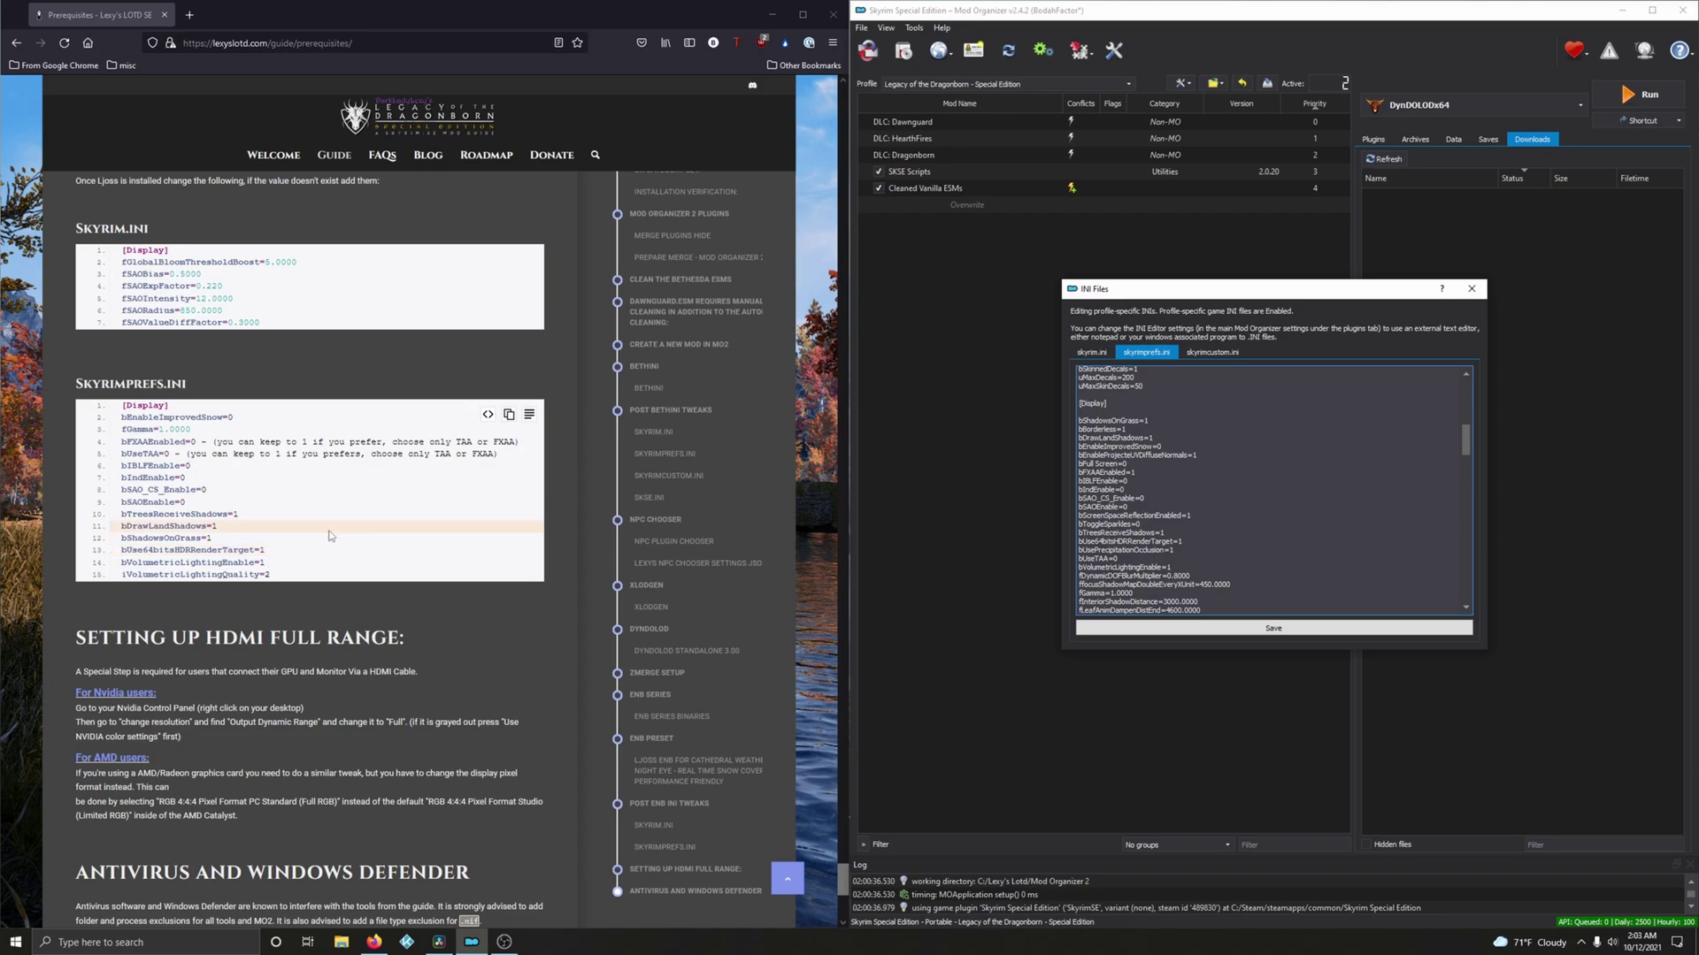
Step: Search skyrimprefs.ini for "buse64bits" to locate the bUse64bitsHDRRenderTarget setting
scroll(1153, 471, "down", 2)
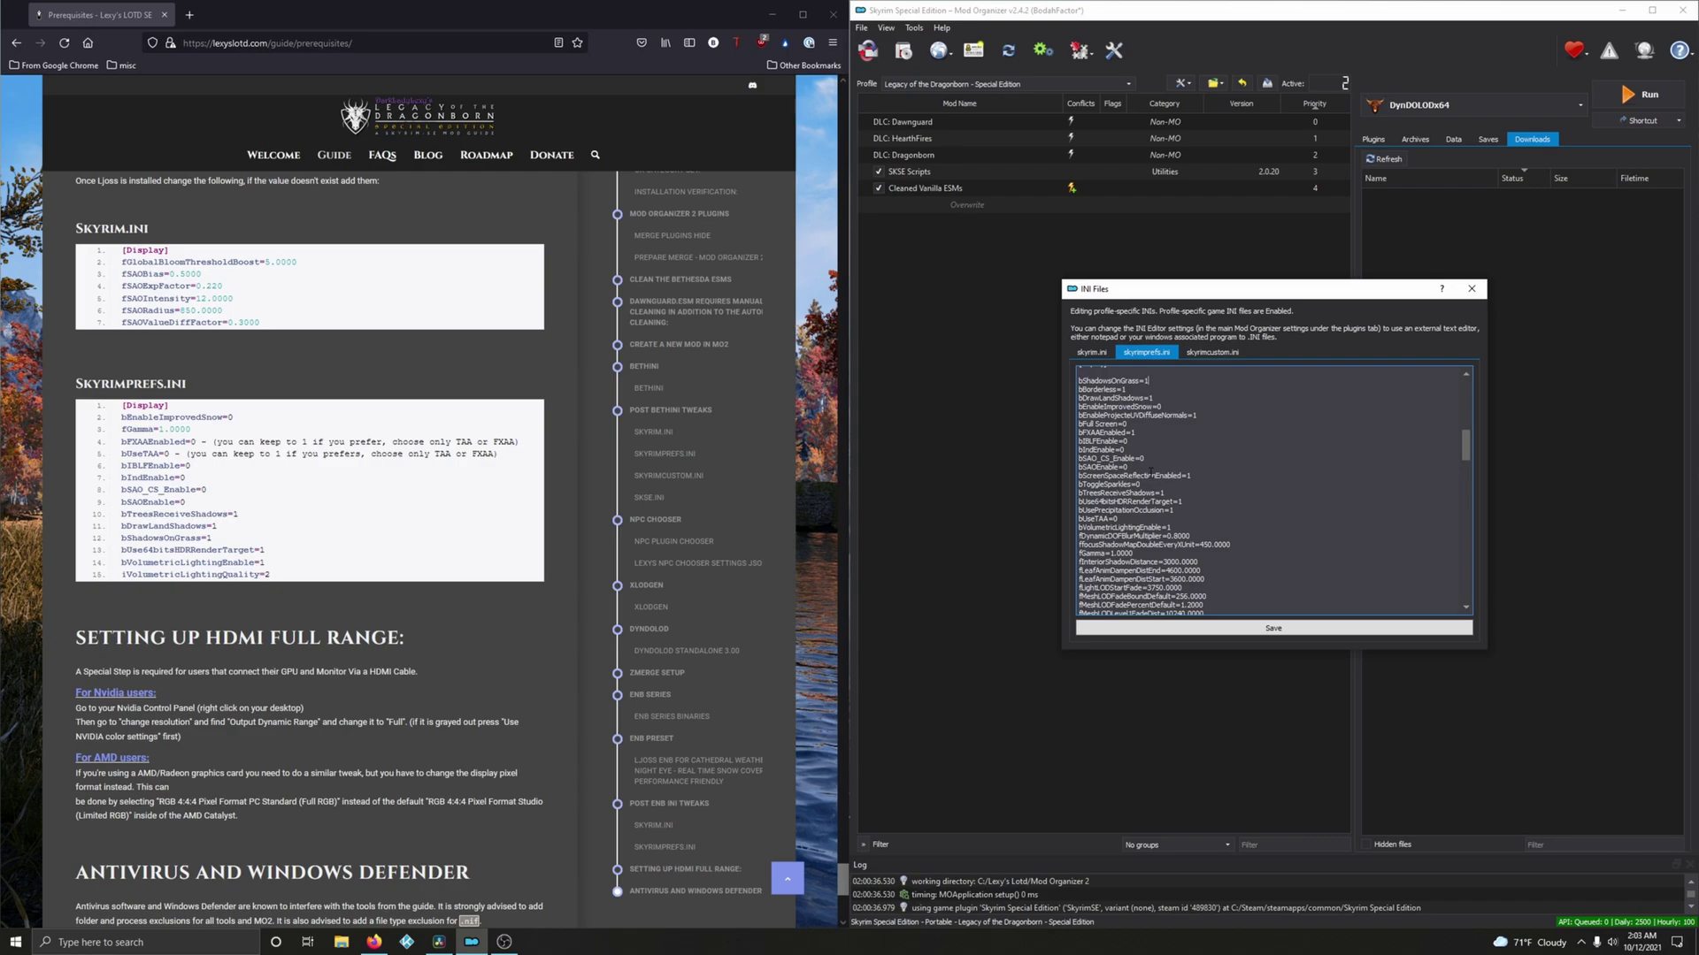
key("ctrl+f")
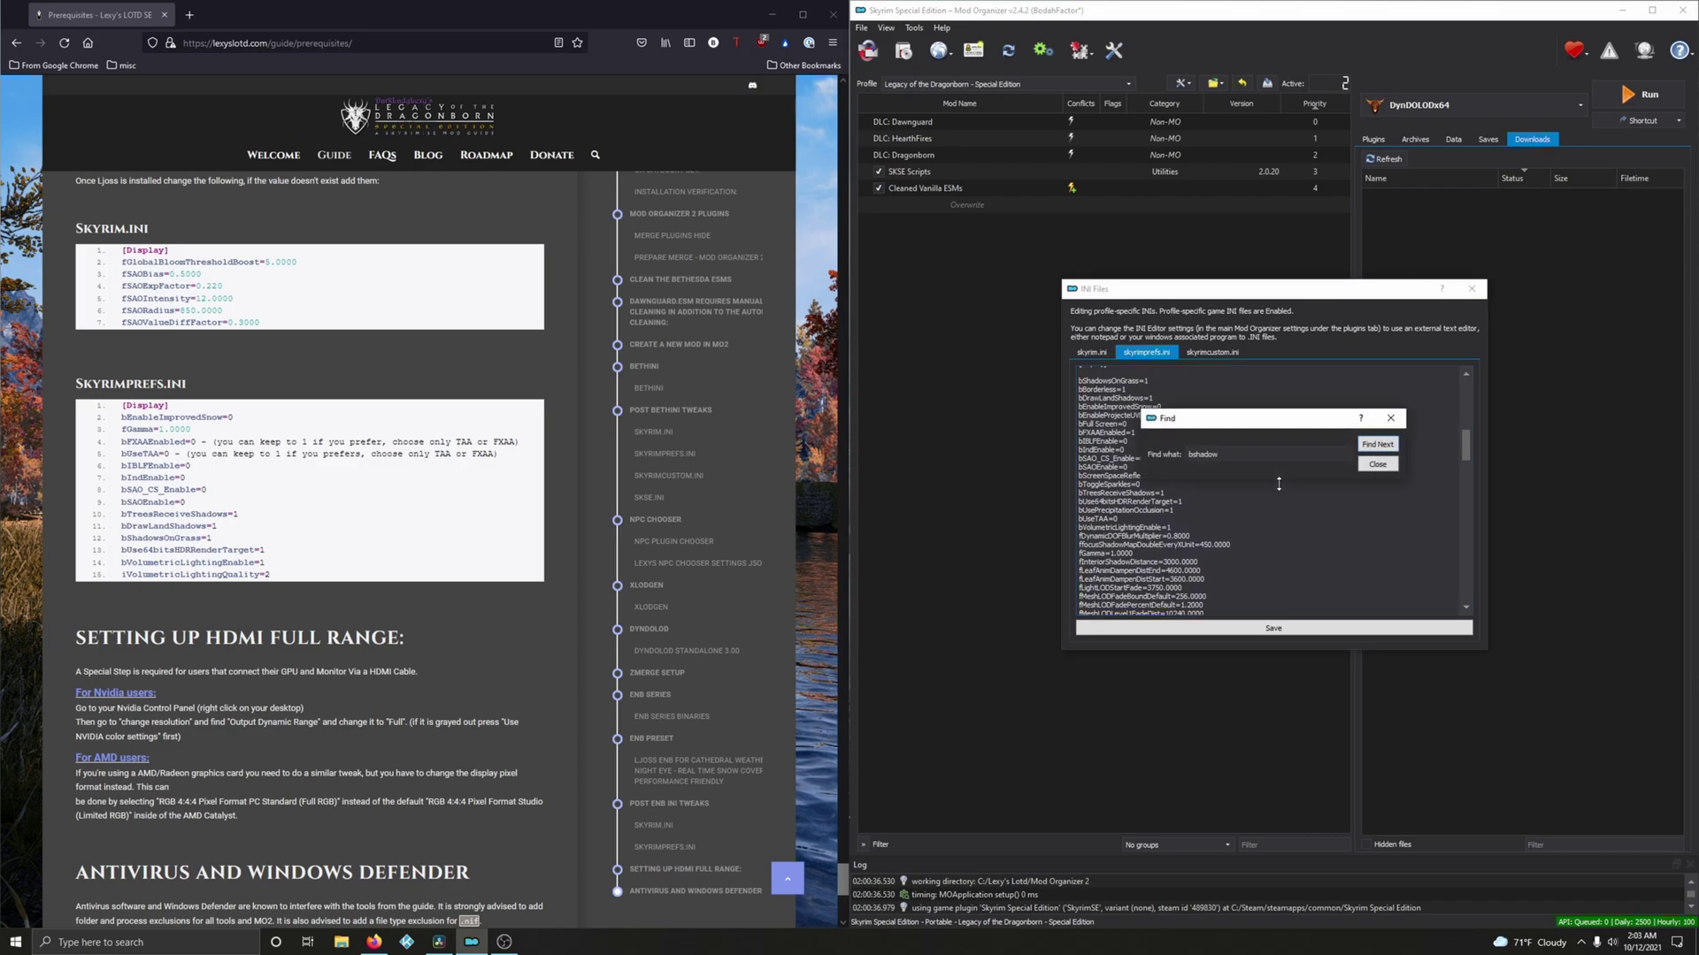
double_click(1203, 454)
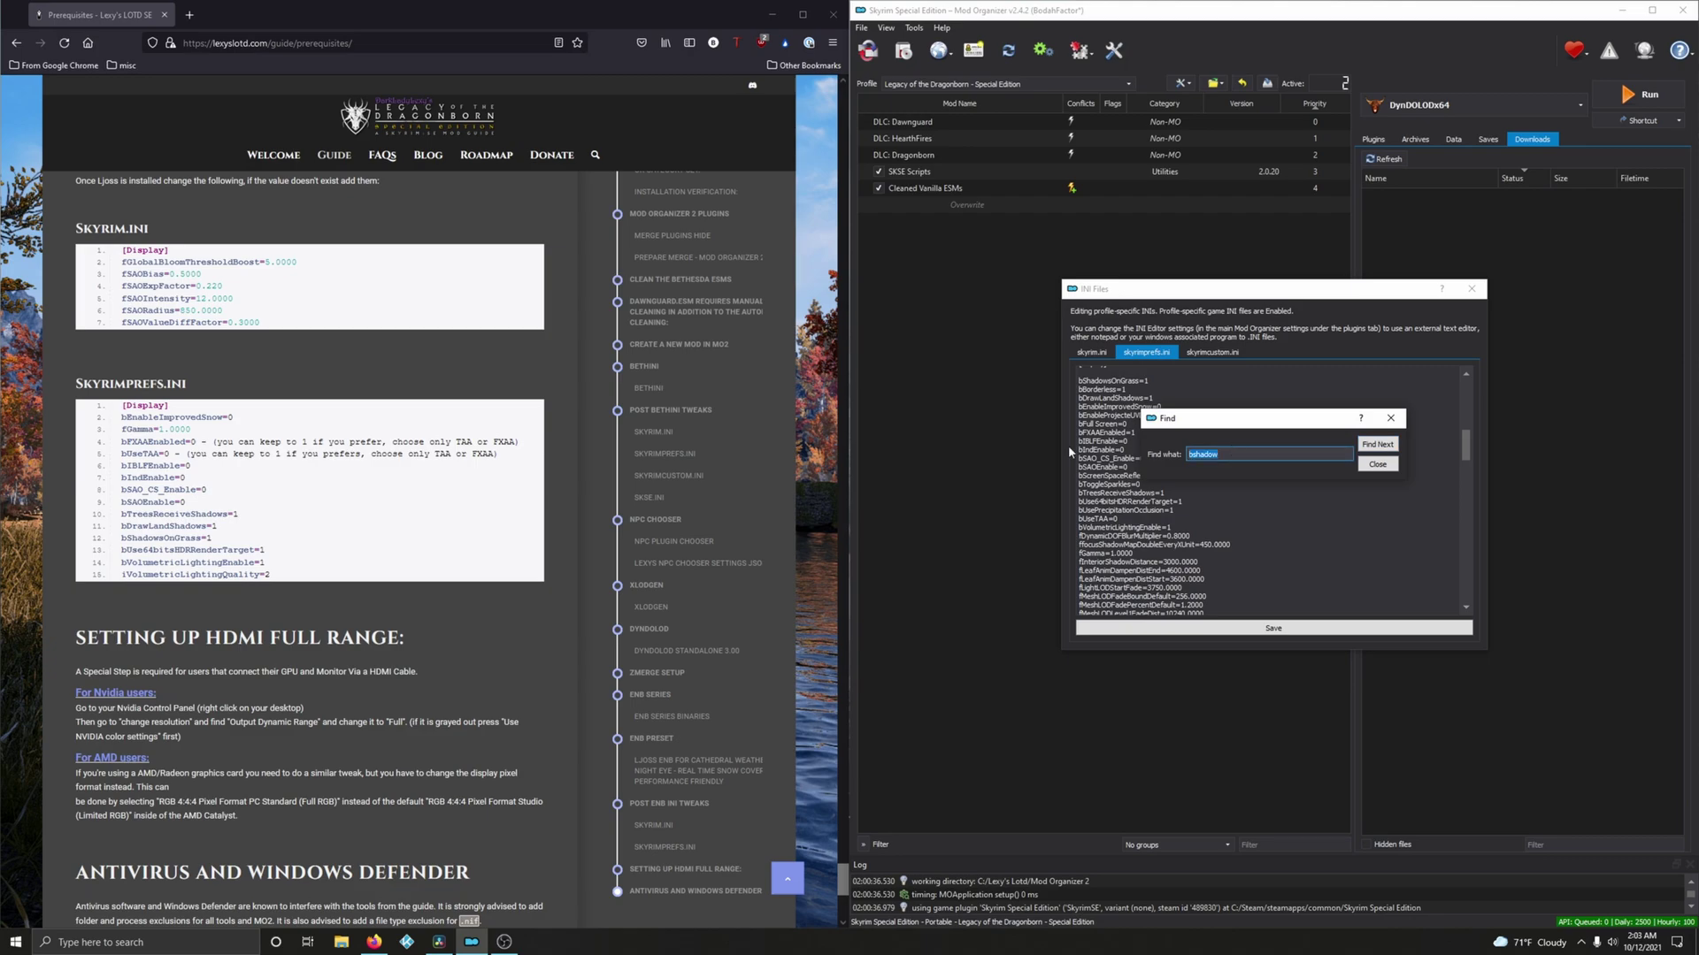
key("BackSpace")
left_click(1369, 445)
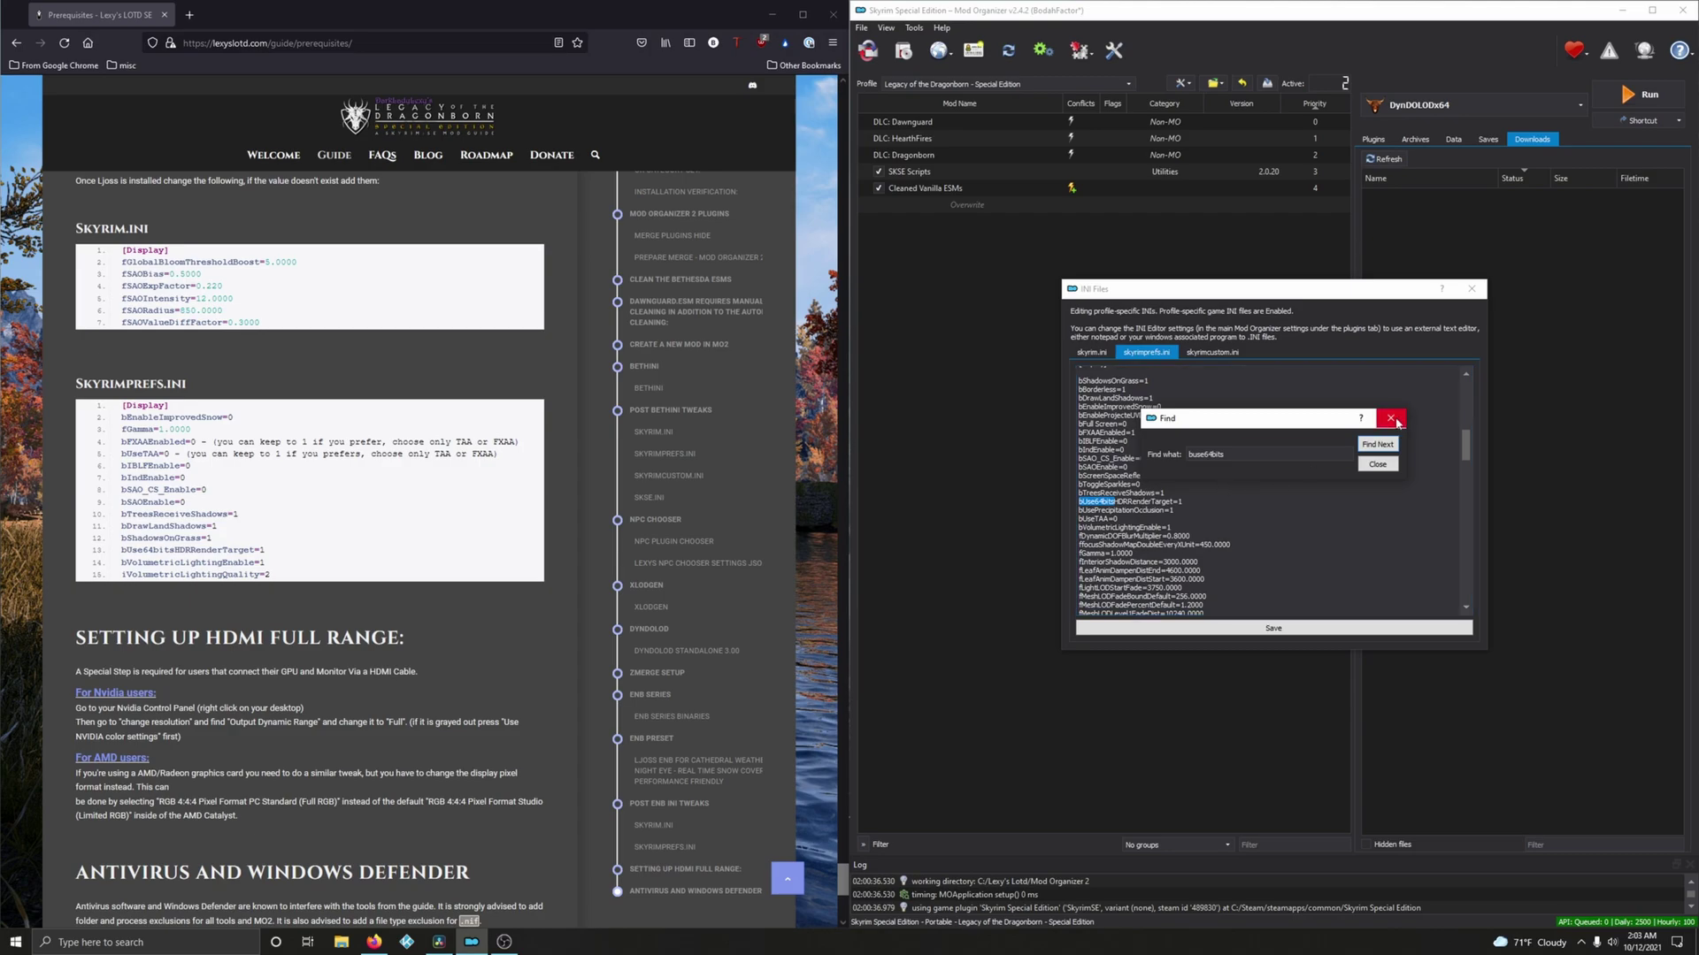
left_click(1391, 418)
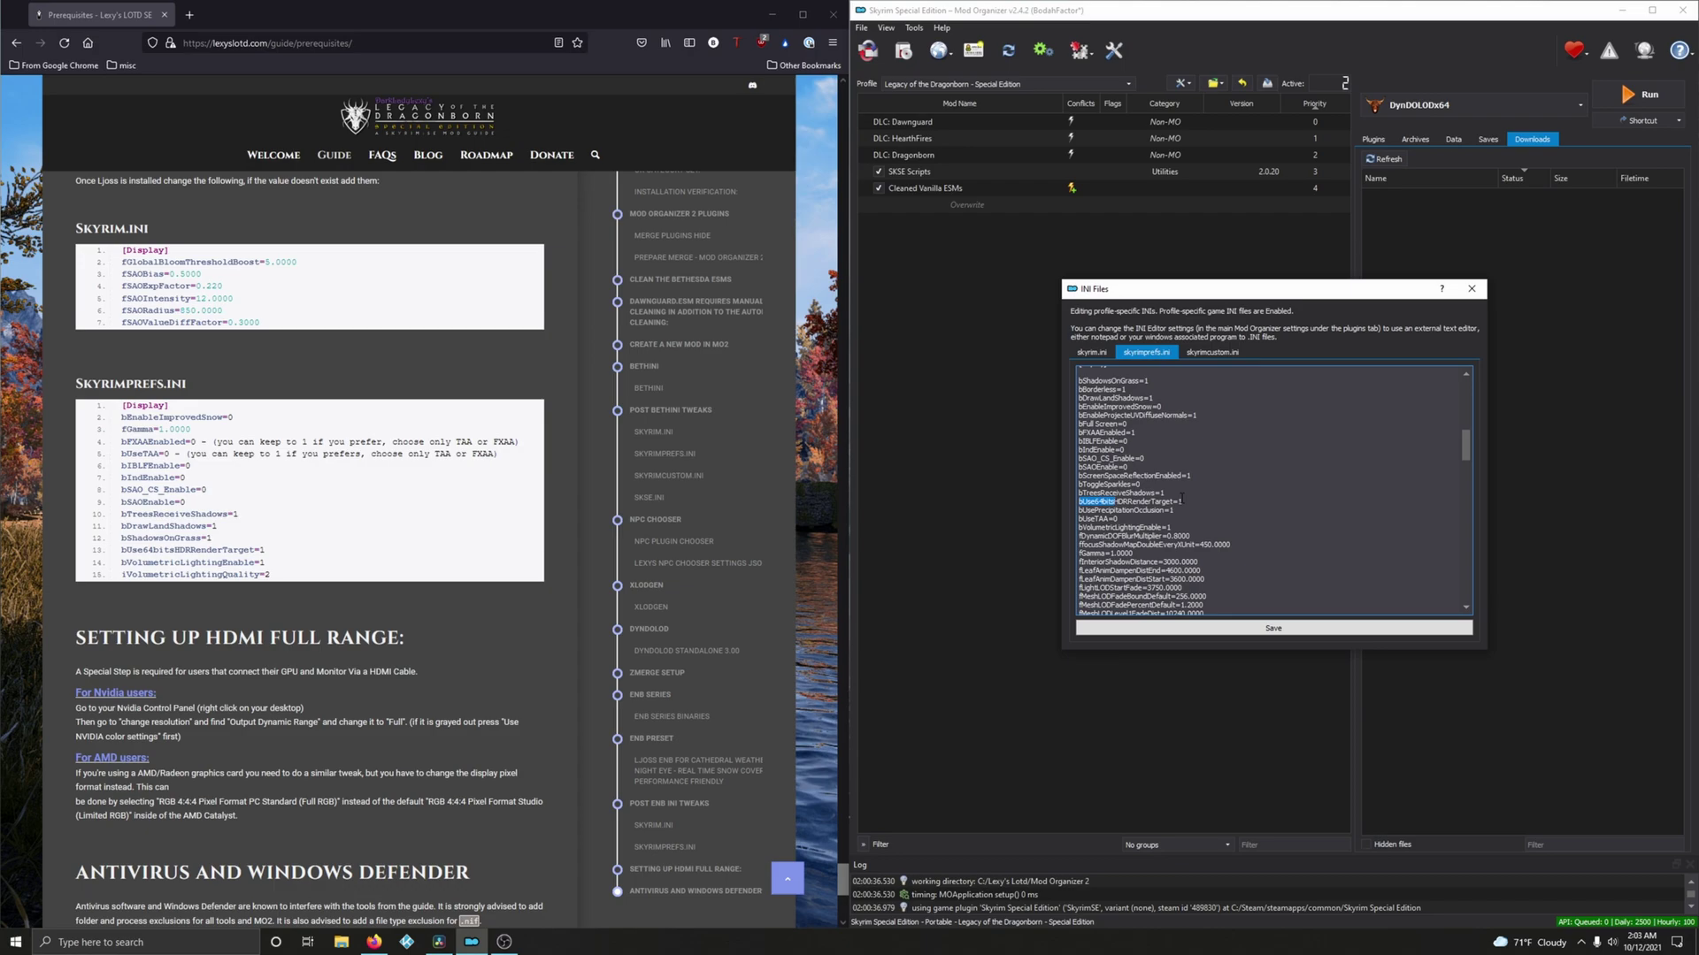
Step: Check the volumetric lighting settings, save skyrimprefs.ini, and close the INI editor and Mod Organizer
left_click(1177, 526)
scroll(1168, 527, "down", 5)
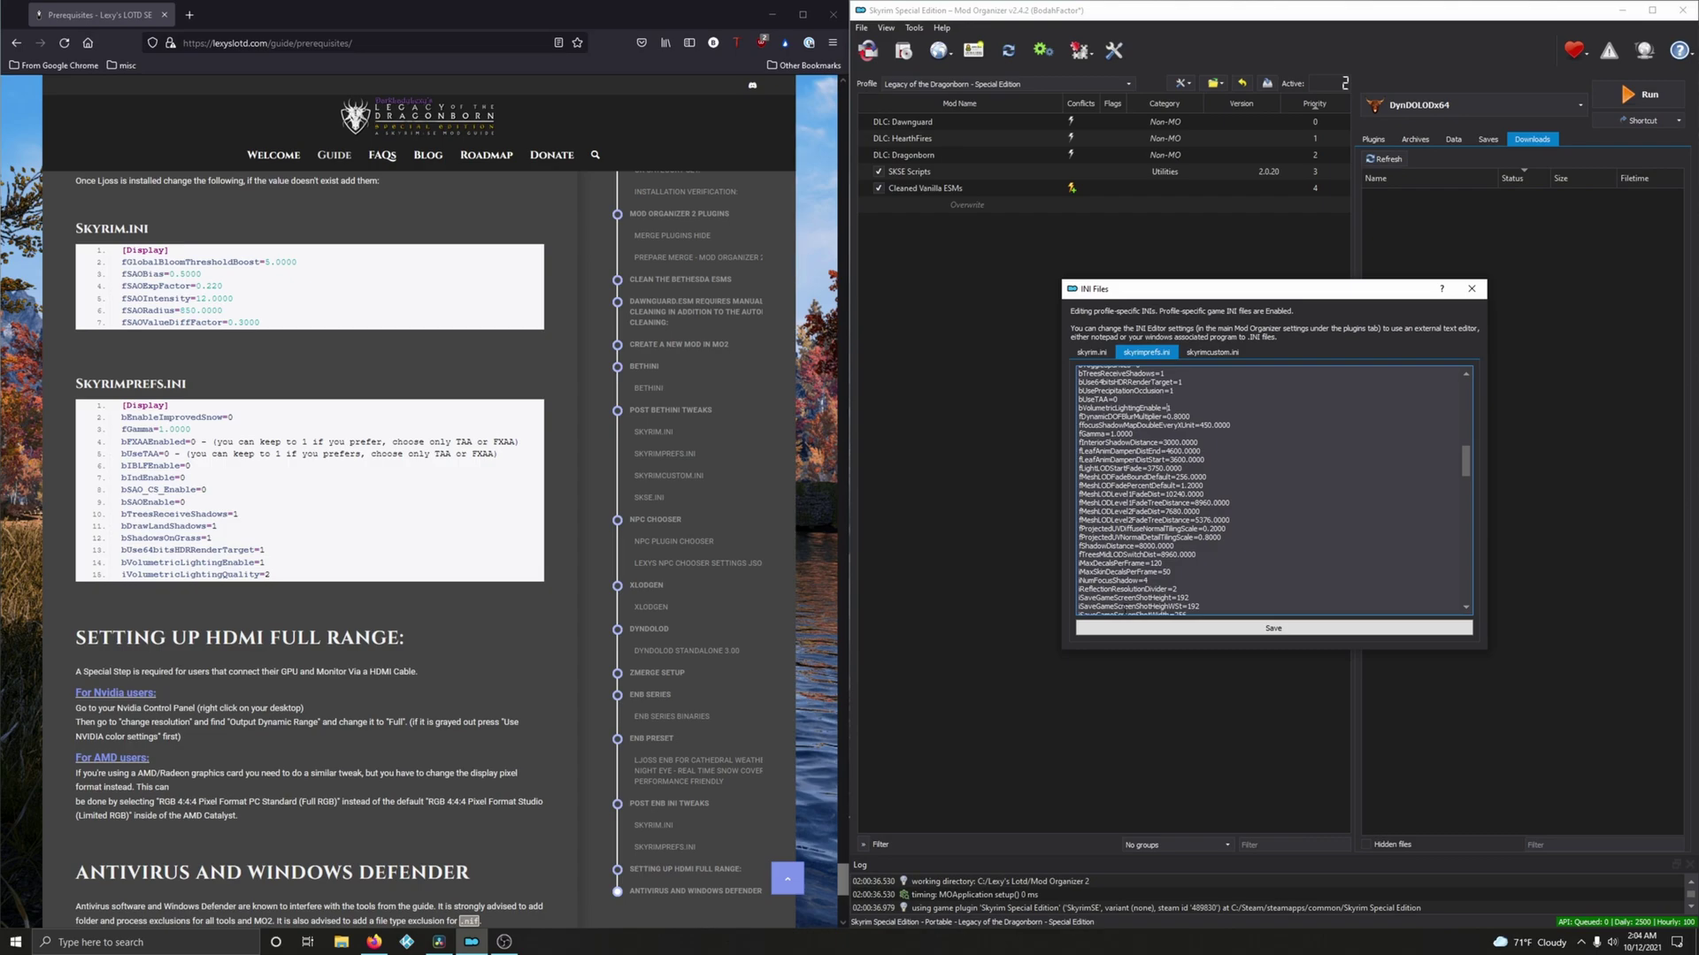
scroll(1168, 407, "down", 6)
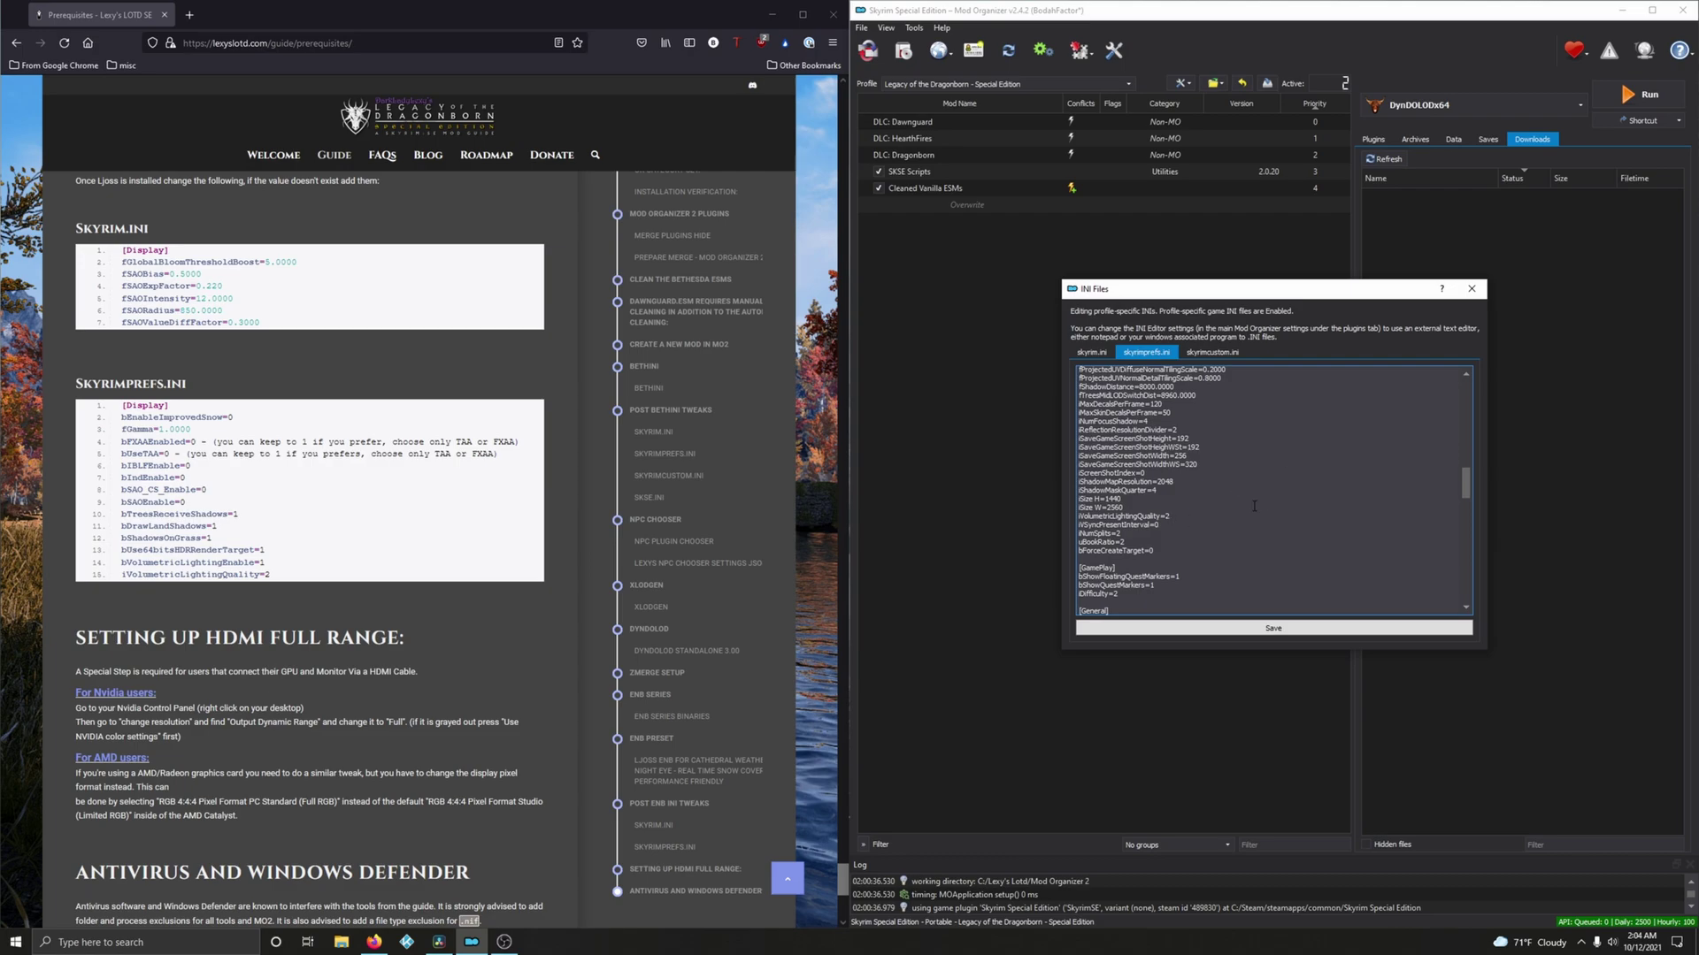
left_click(1299, 633)
left_click(1480, 290)
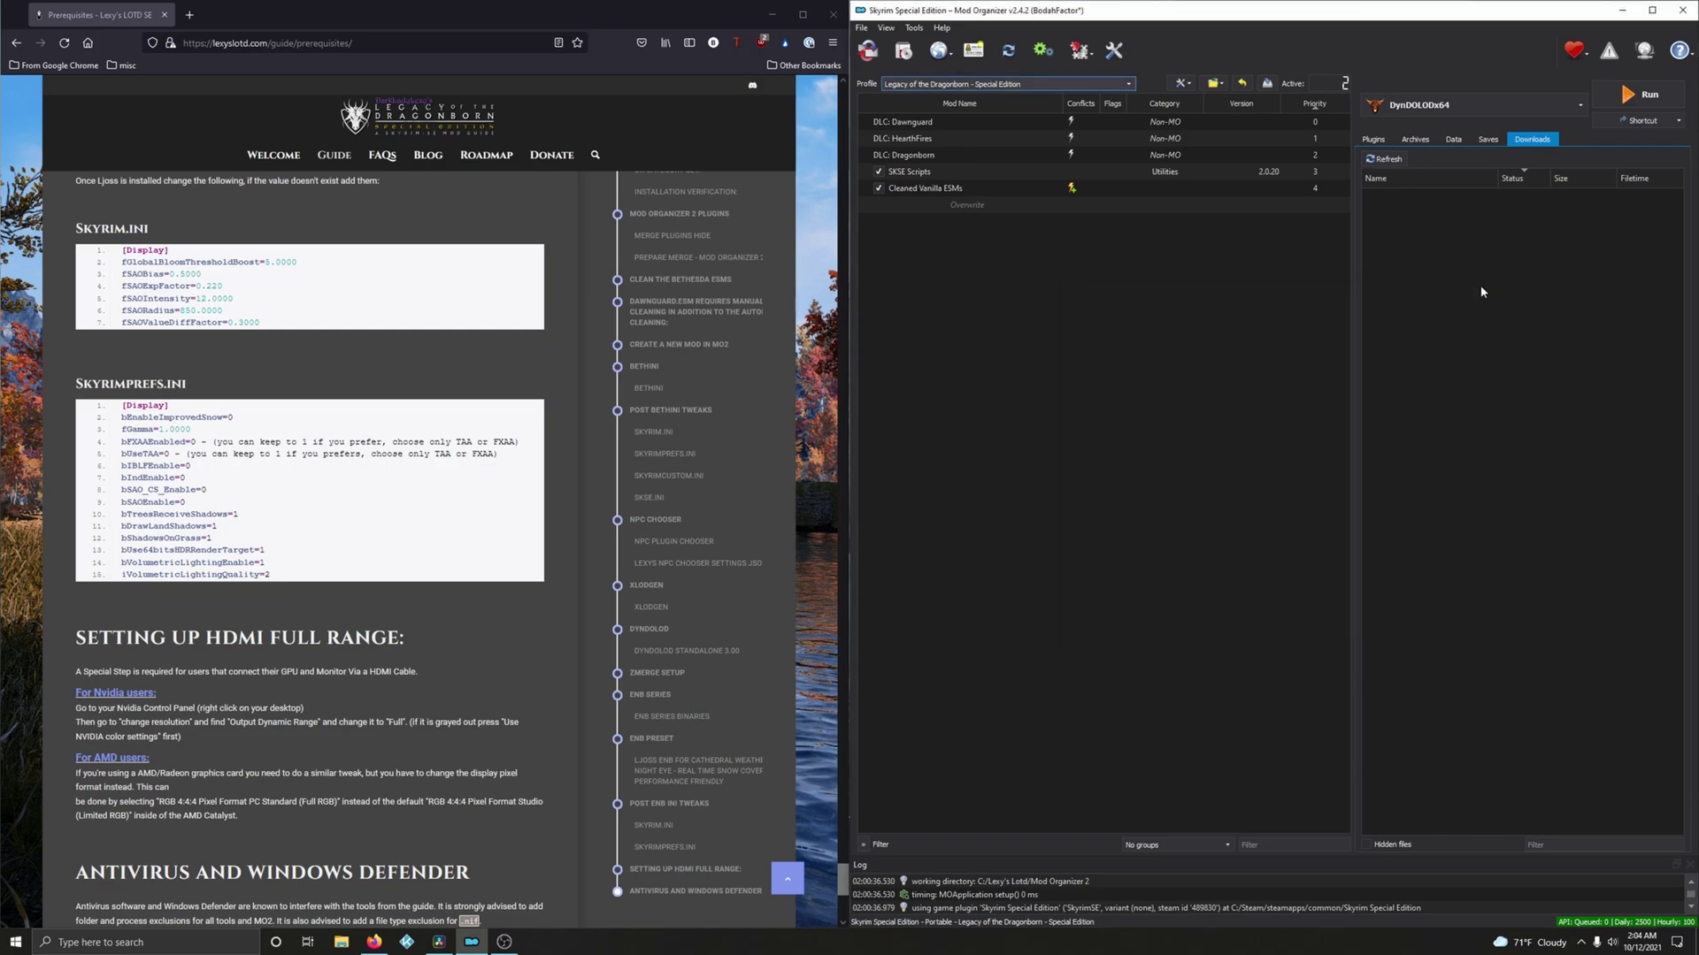
scroll(449, 655, "down", 4)
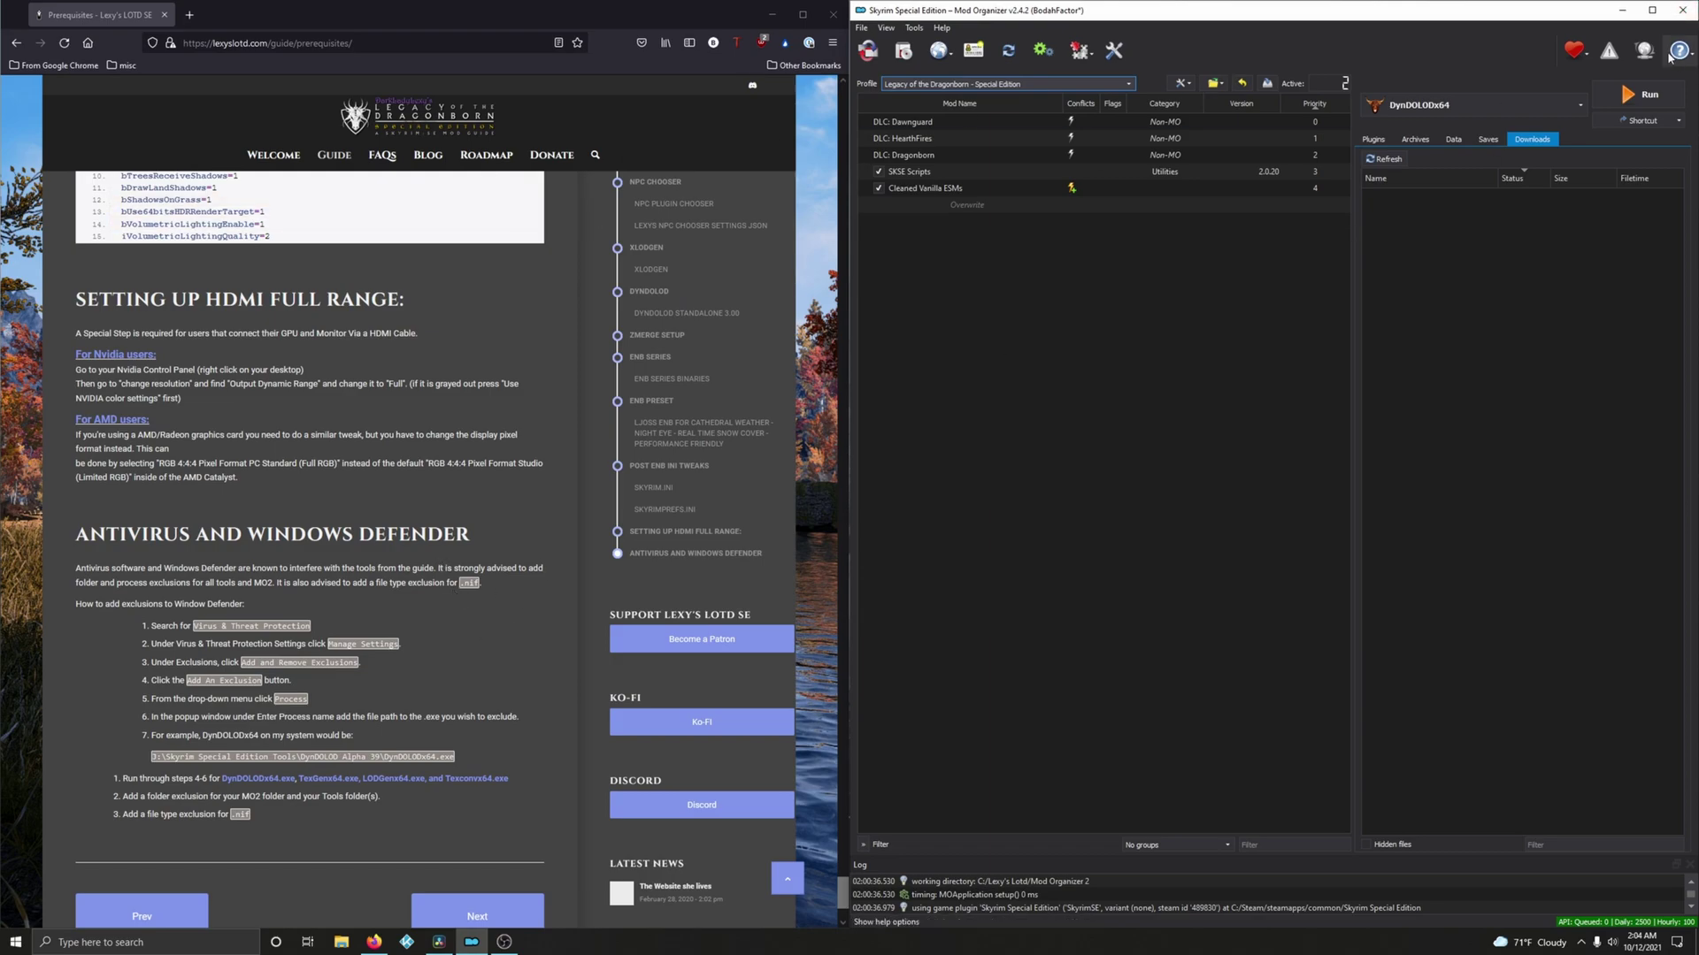
left_click(1684, 11)
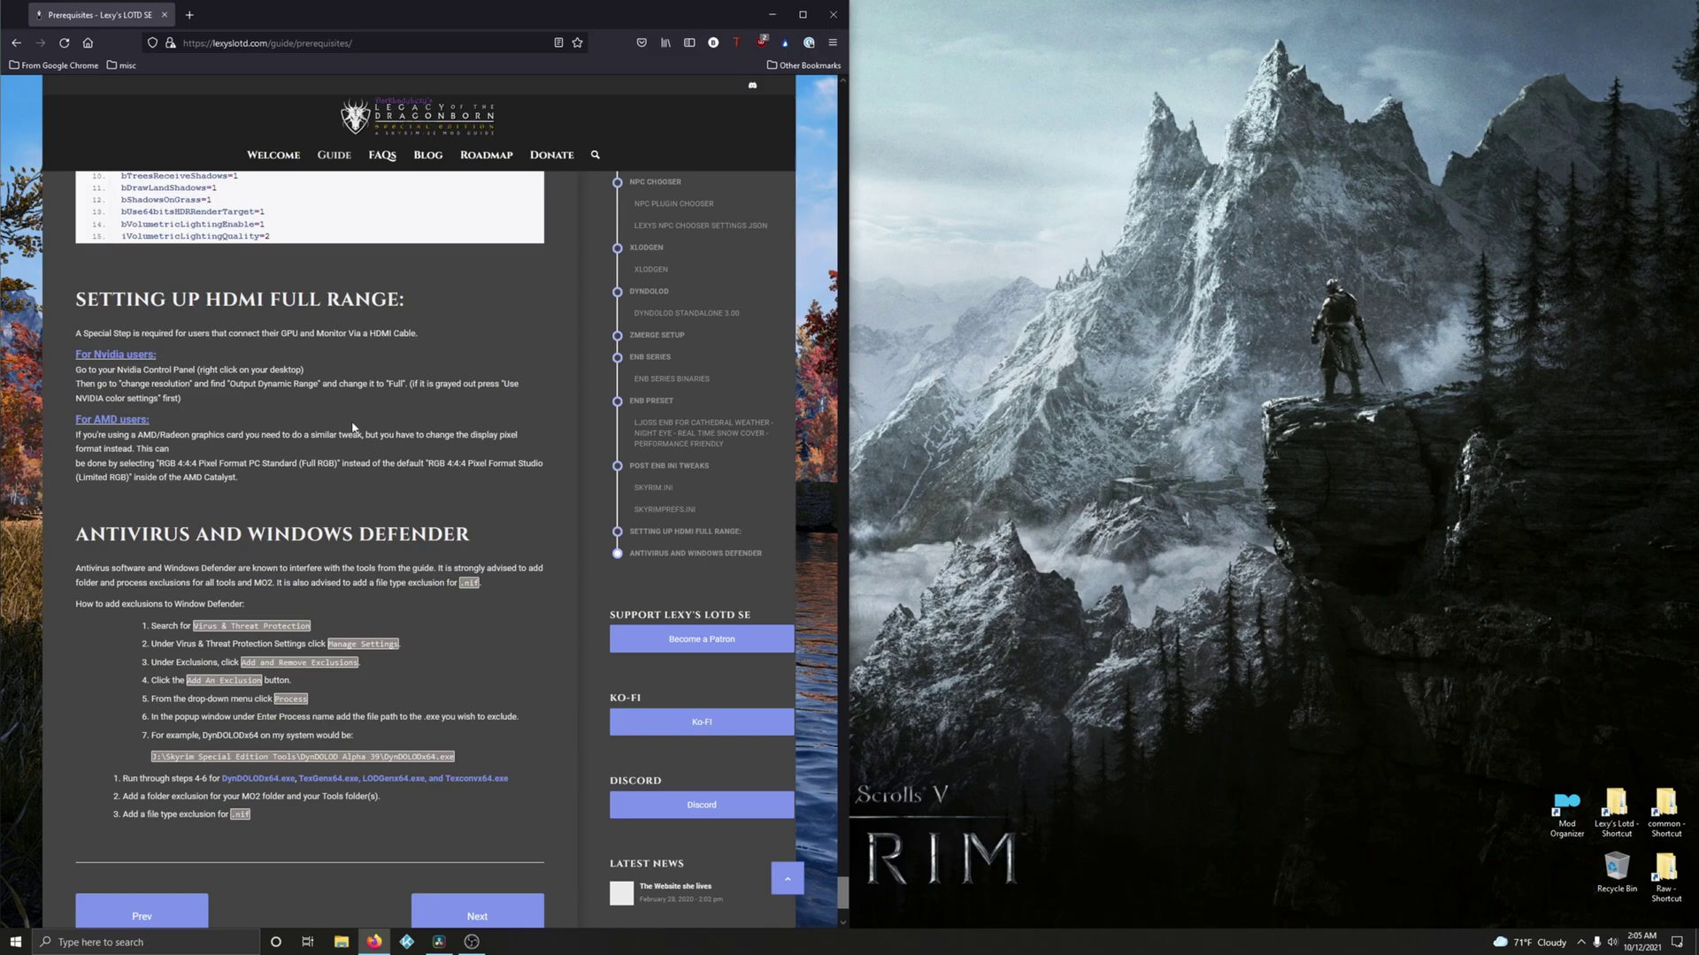
Step: In NVIDIA Control Panel's resolution settings, switch to NVIDIA color settings with Full output dynamic range, apply, and close it
right_click(1216, 429)
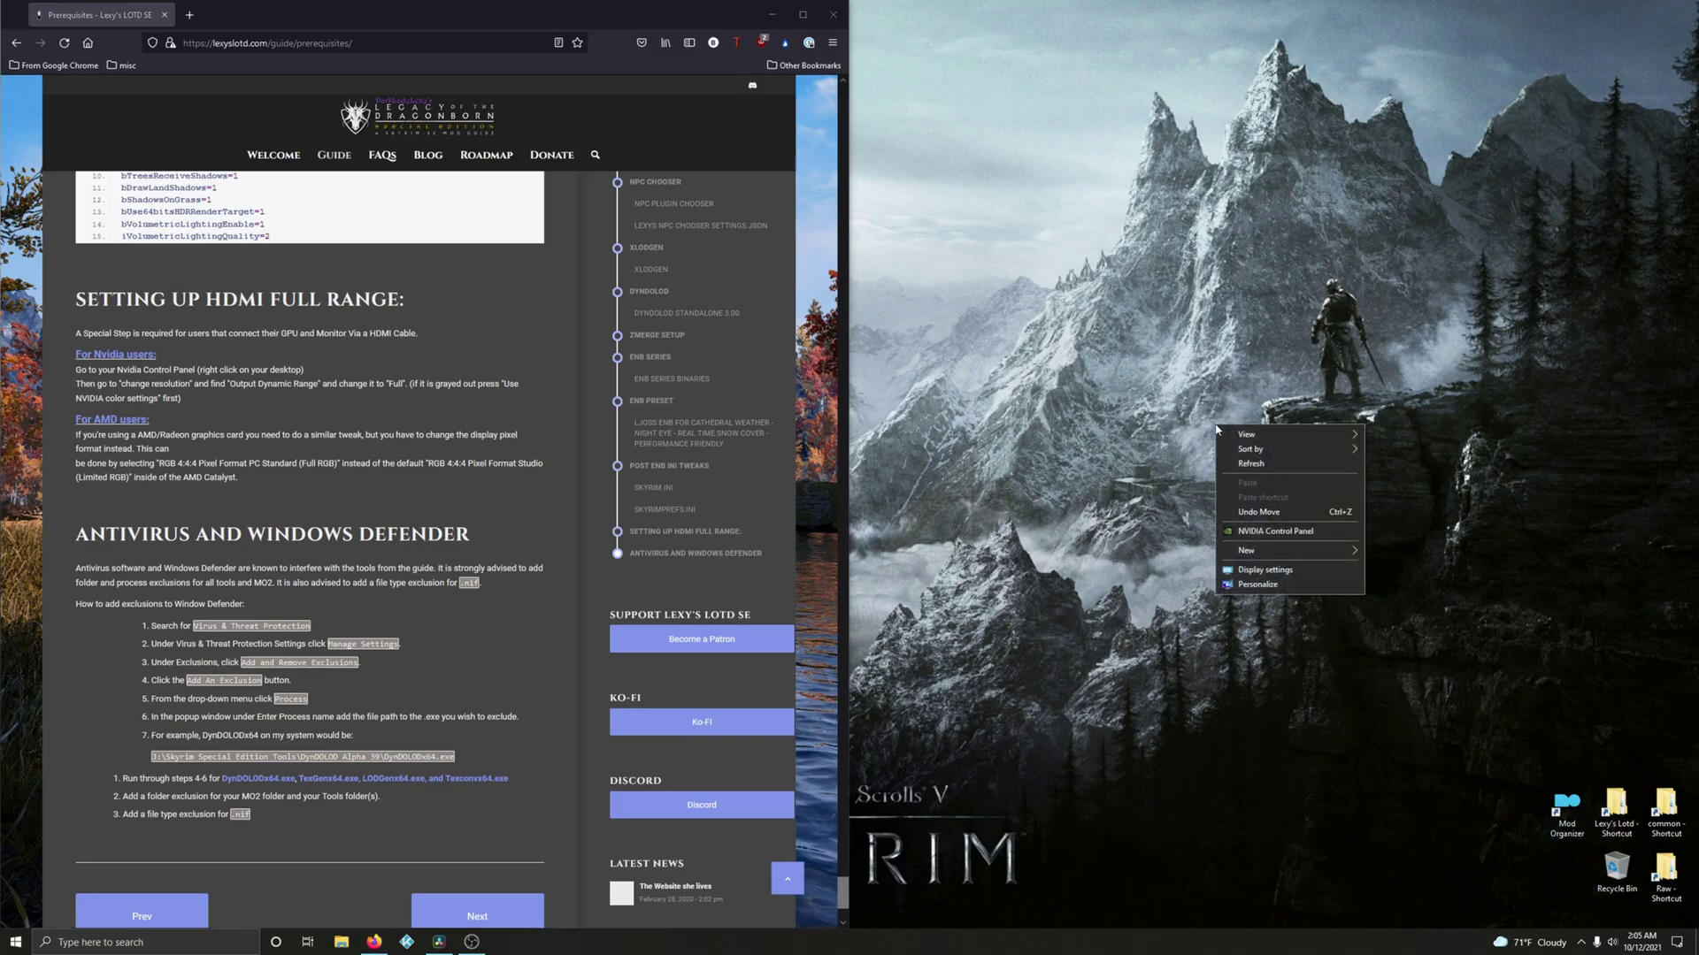
left_click(1255, 534)
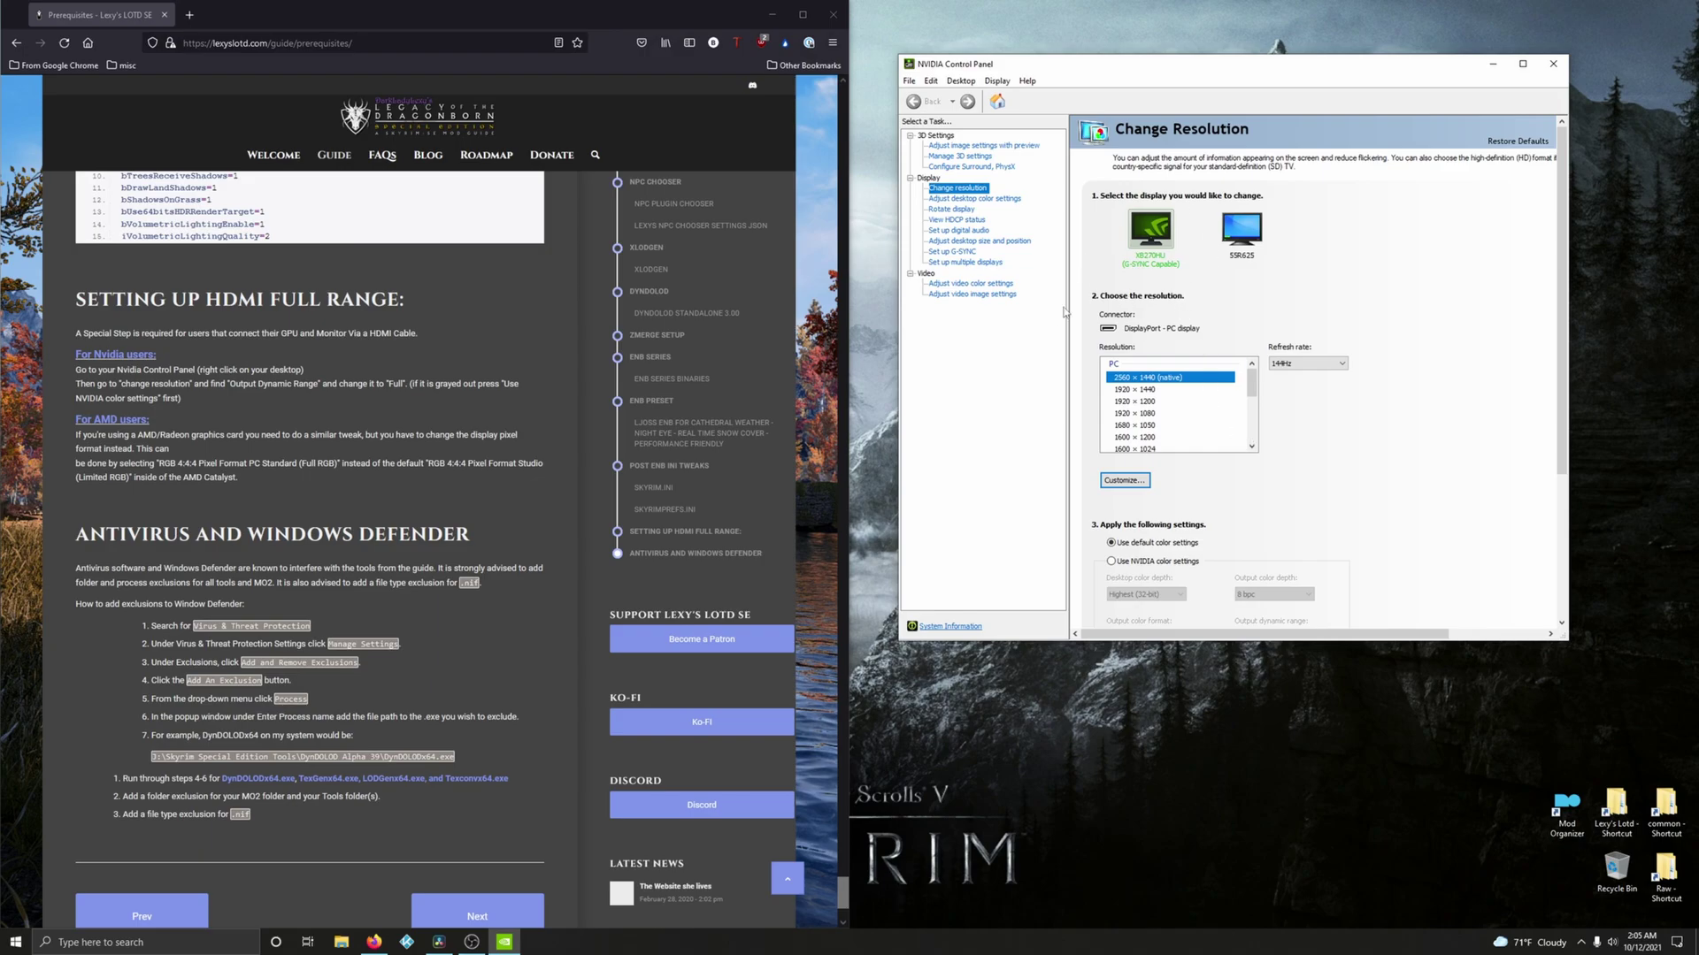
scroll(1298, 499, "down", 3)
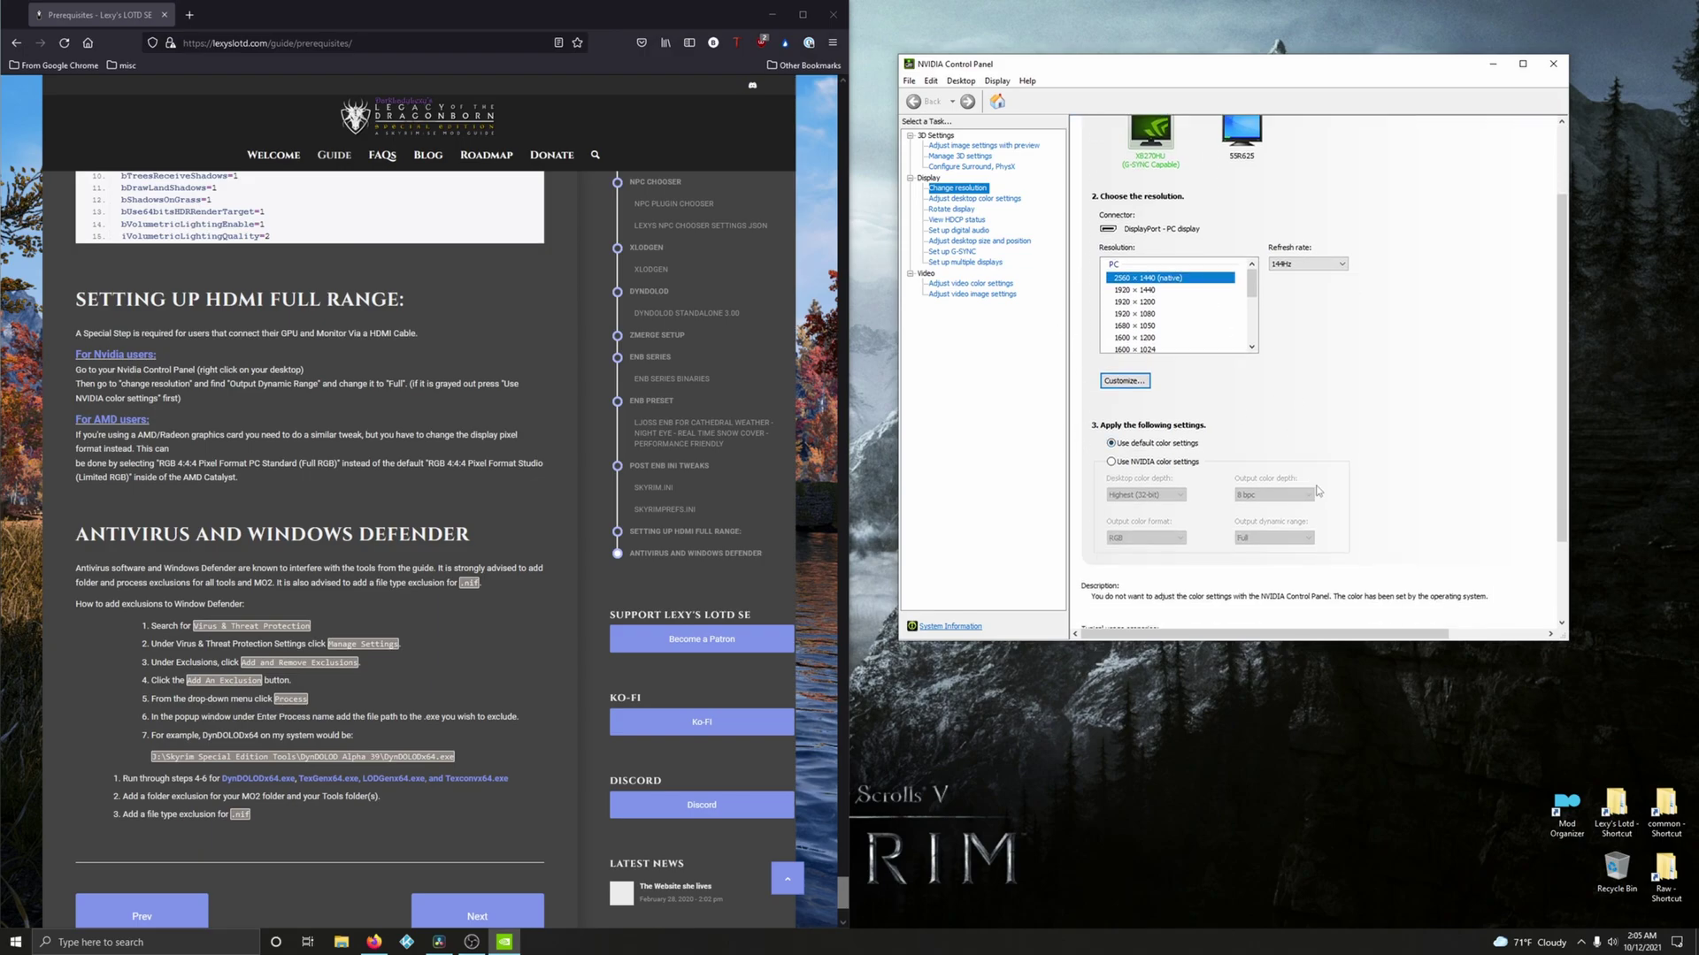
scroll(1364, 489, "up", 3)
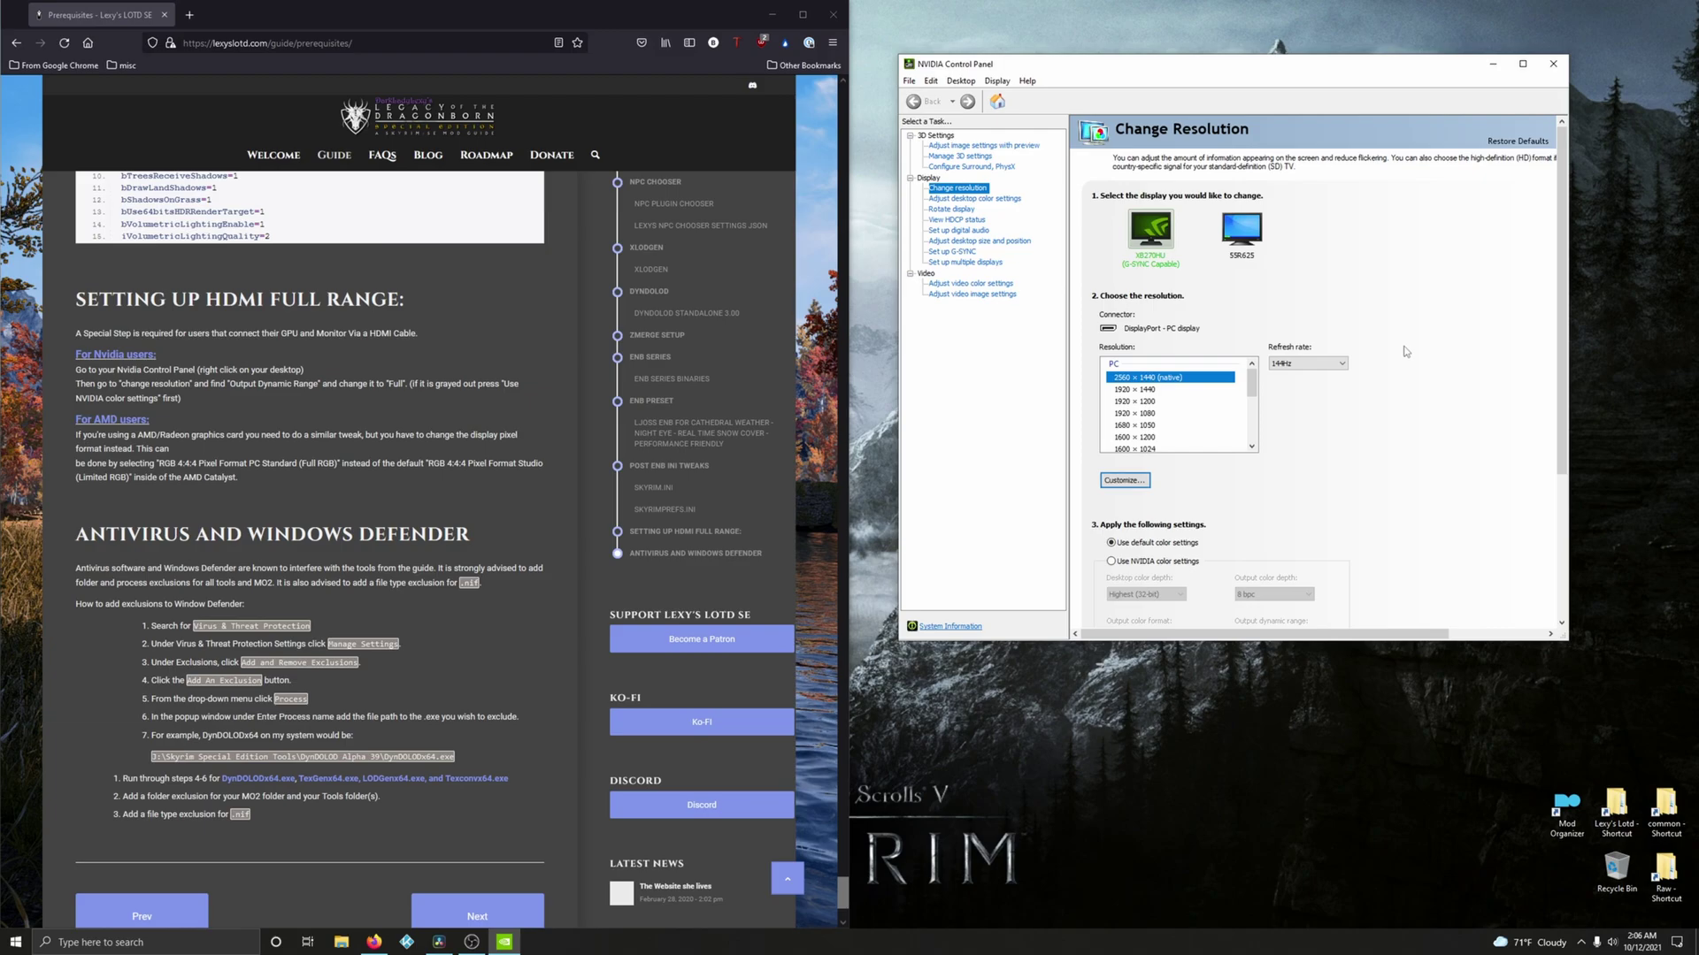
scroll(1402, 352, "down", 3)
scroll(1401, 352, "down", 3)
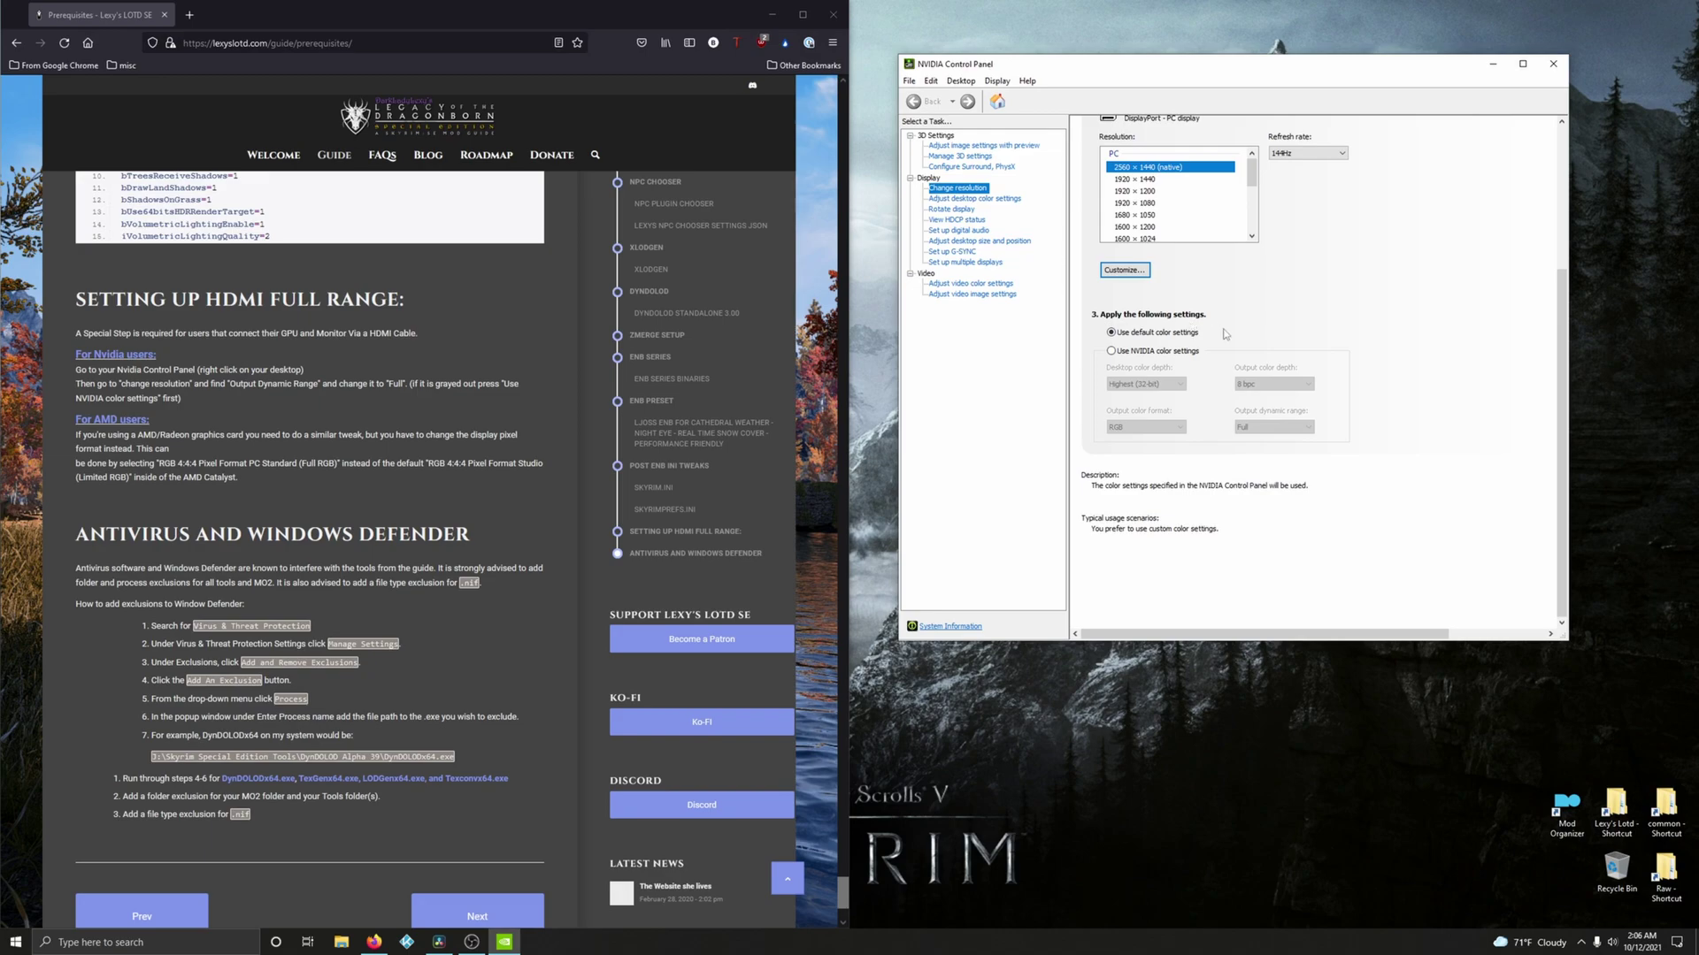
left_click(1127, 355)
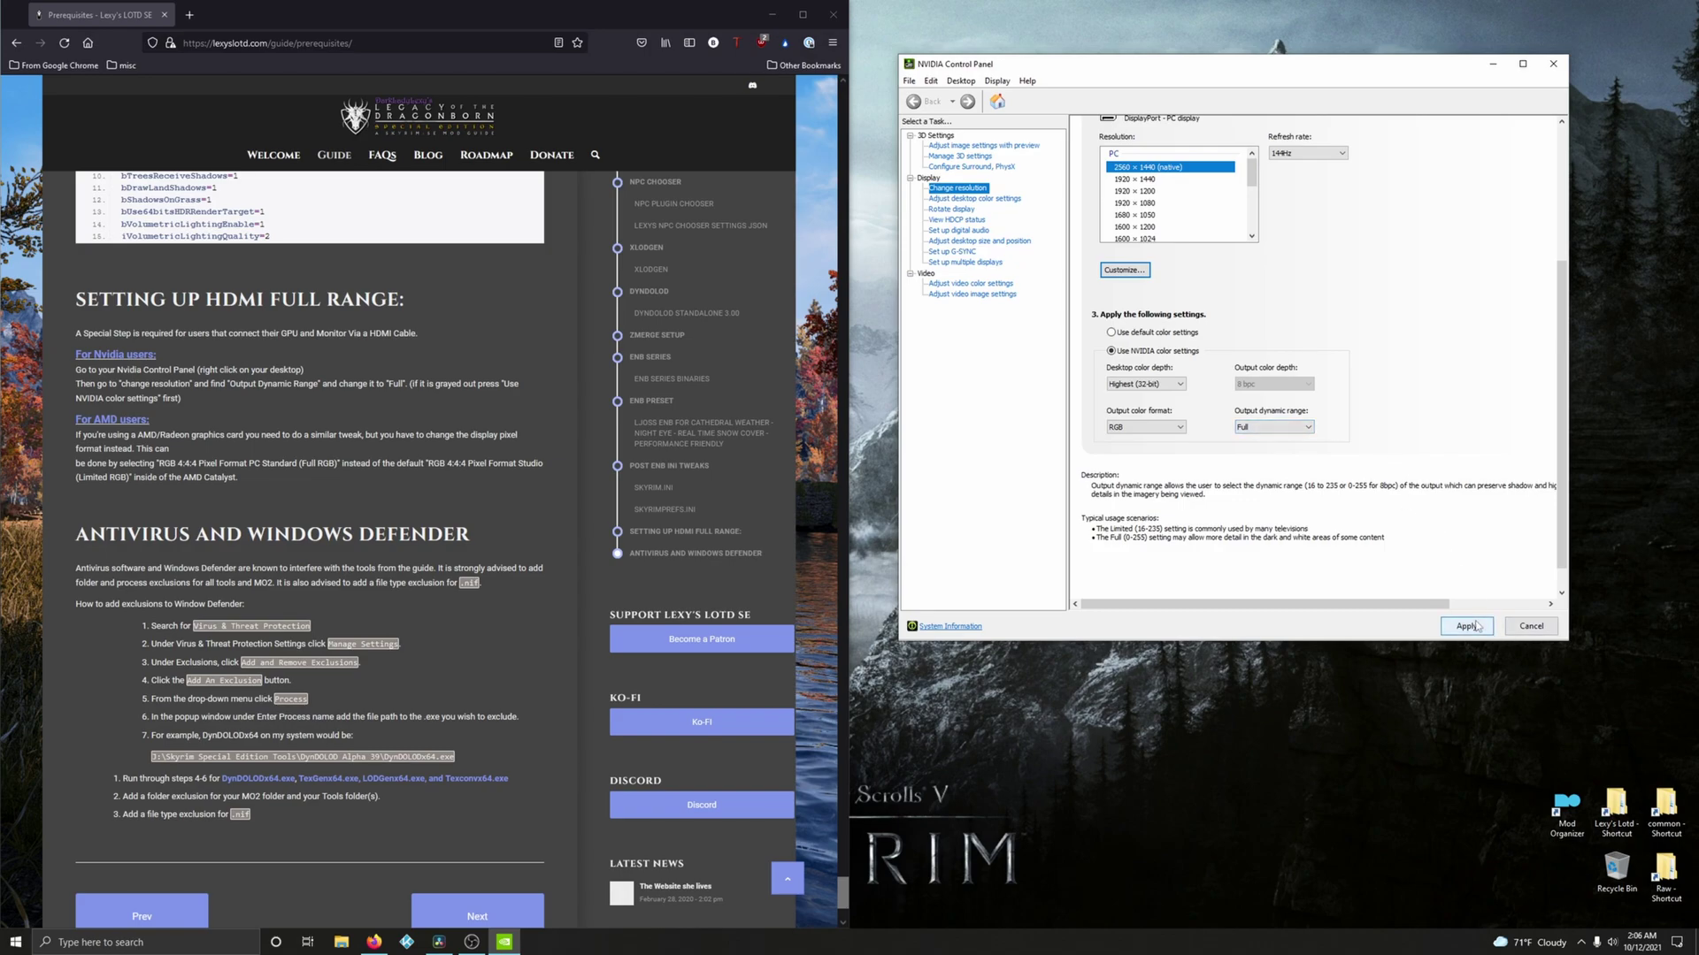
left_click(1466, 626)
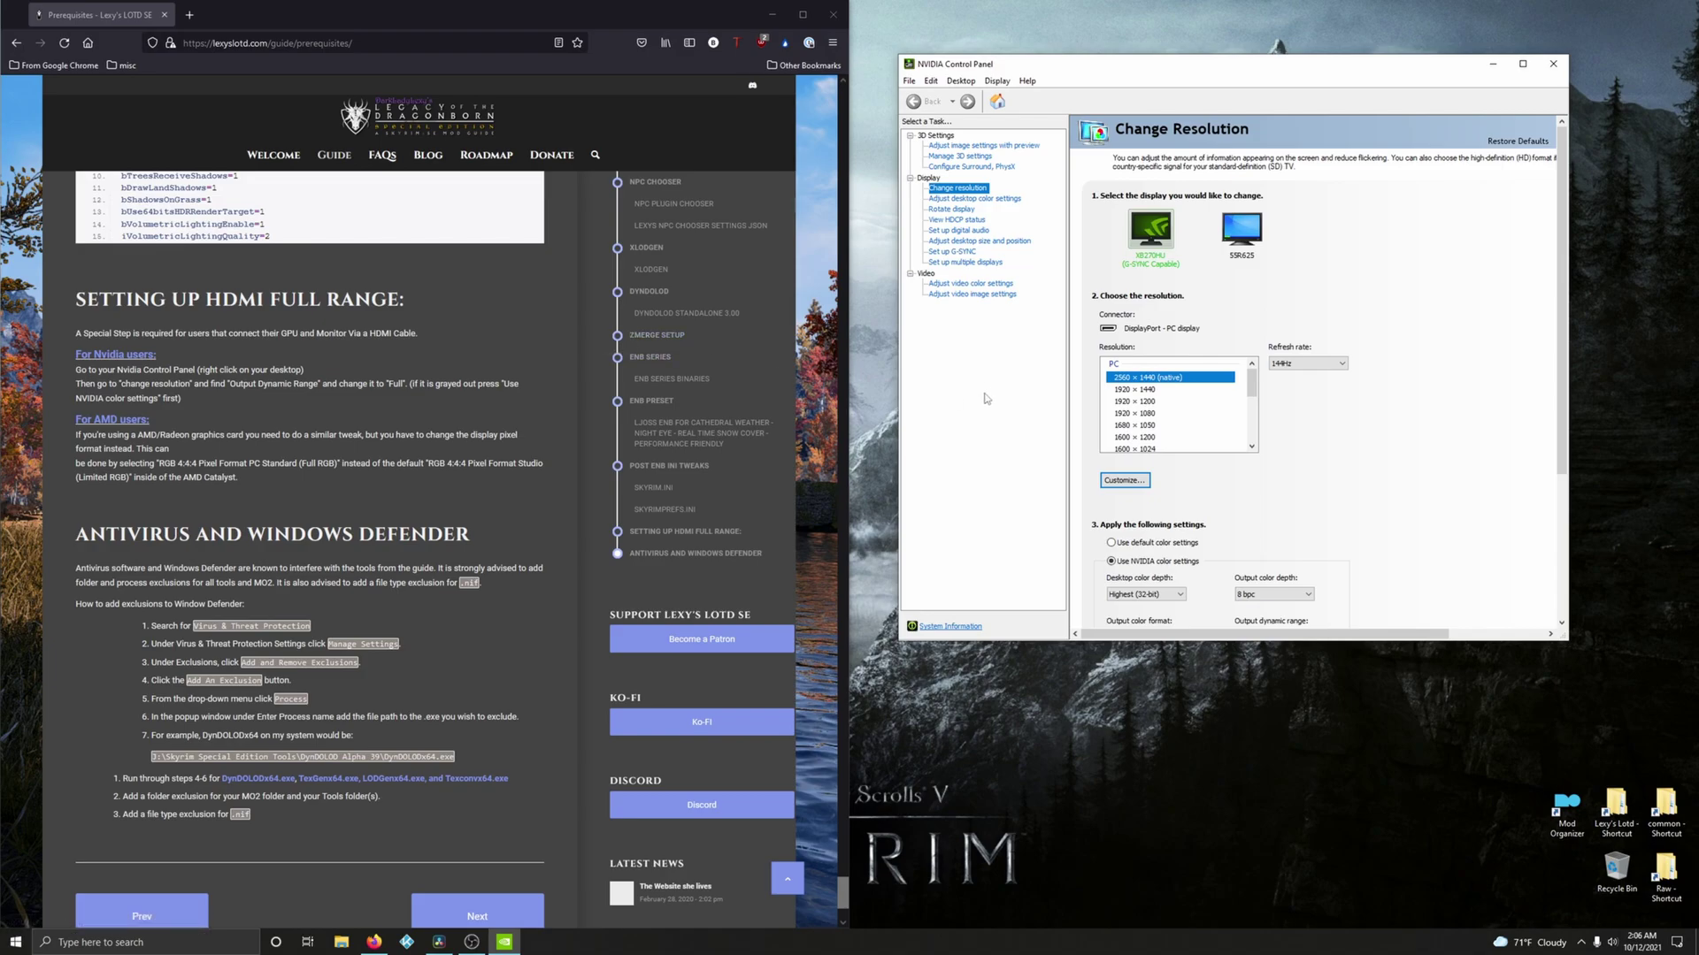
left_click(1552, 60)
Step: Go to the guide's Antivirus and Windows Defender section and open the Windows Virus & threat protection settings
scroll(494, 469, "down", 3)
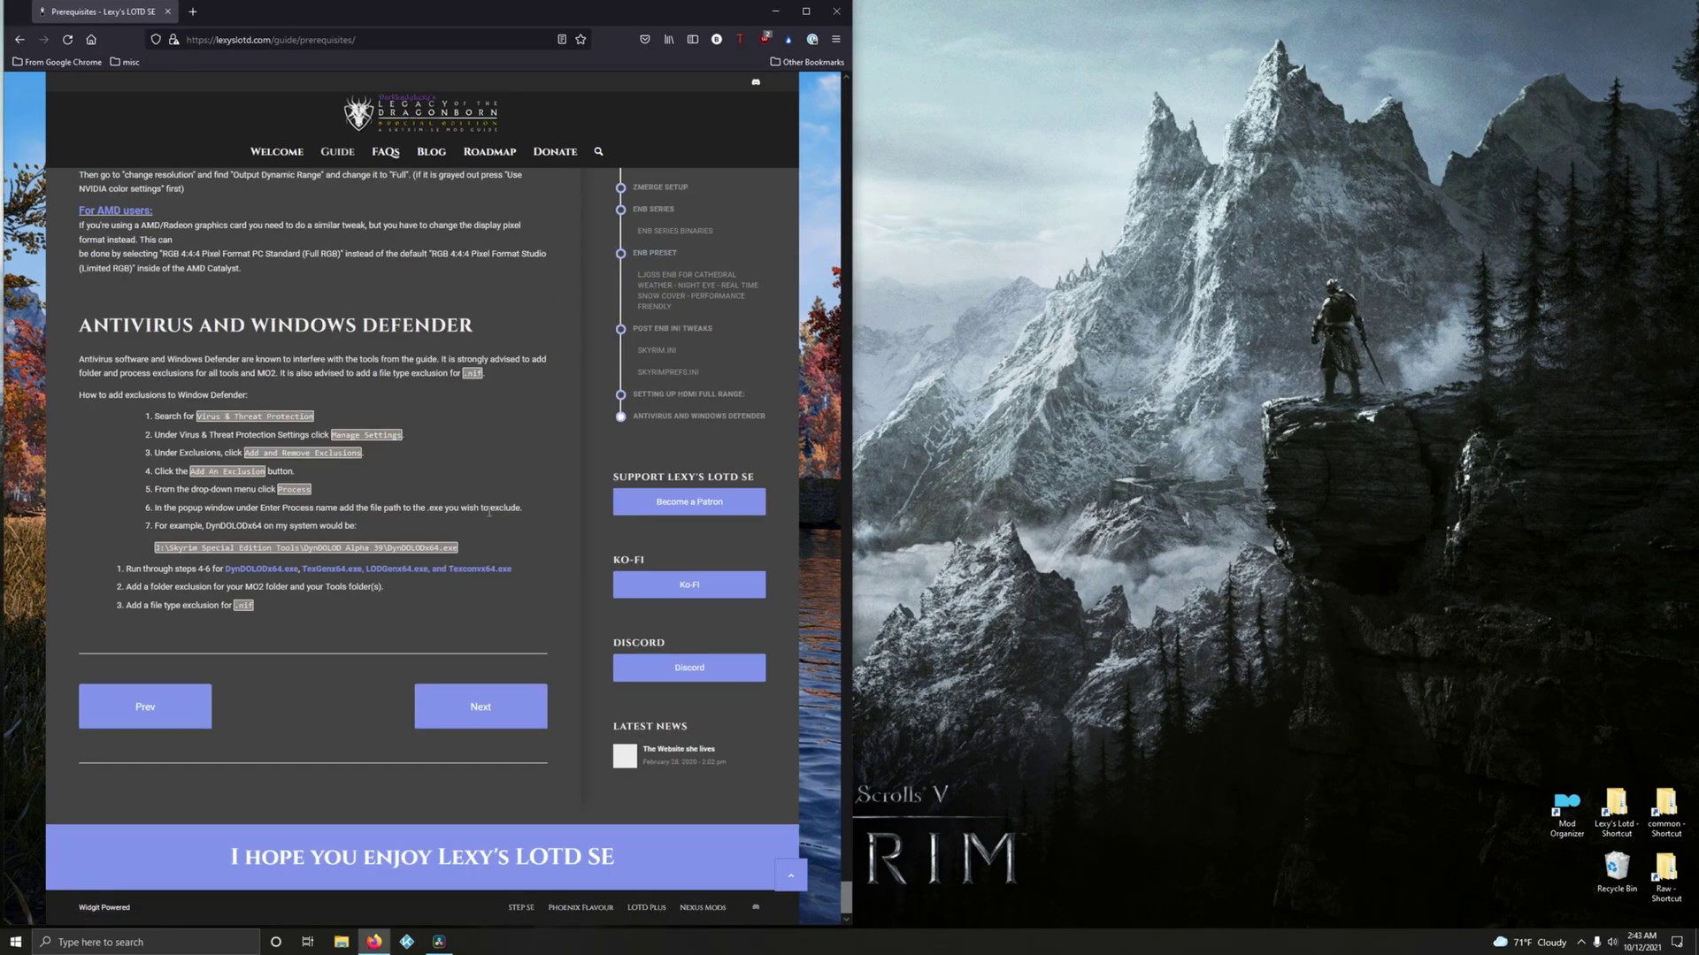
left_click(119, 942)
type("viru")
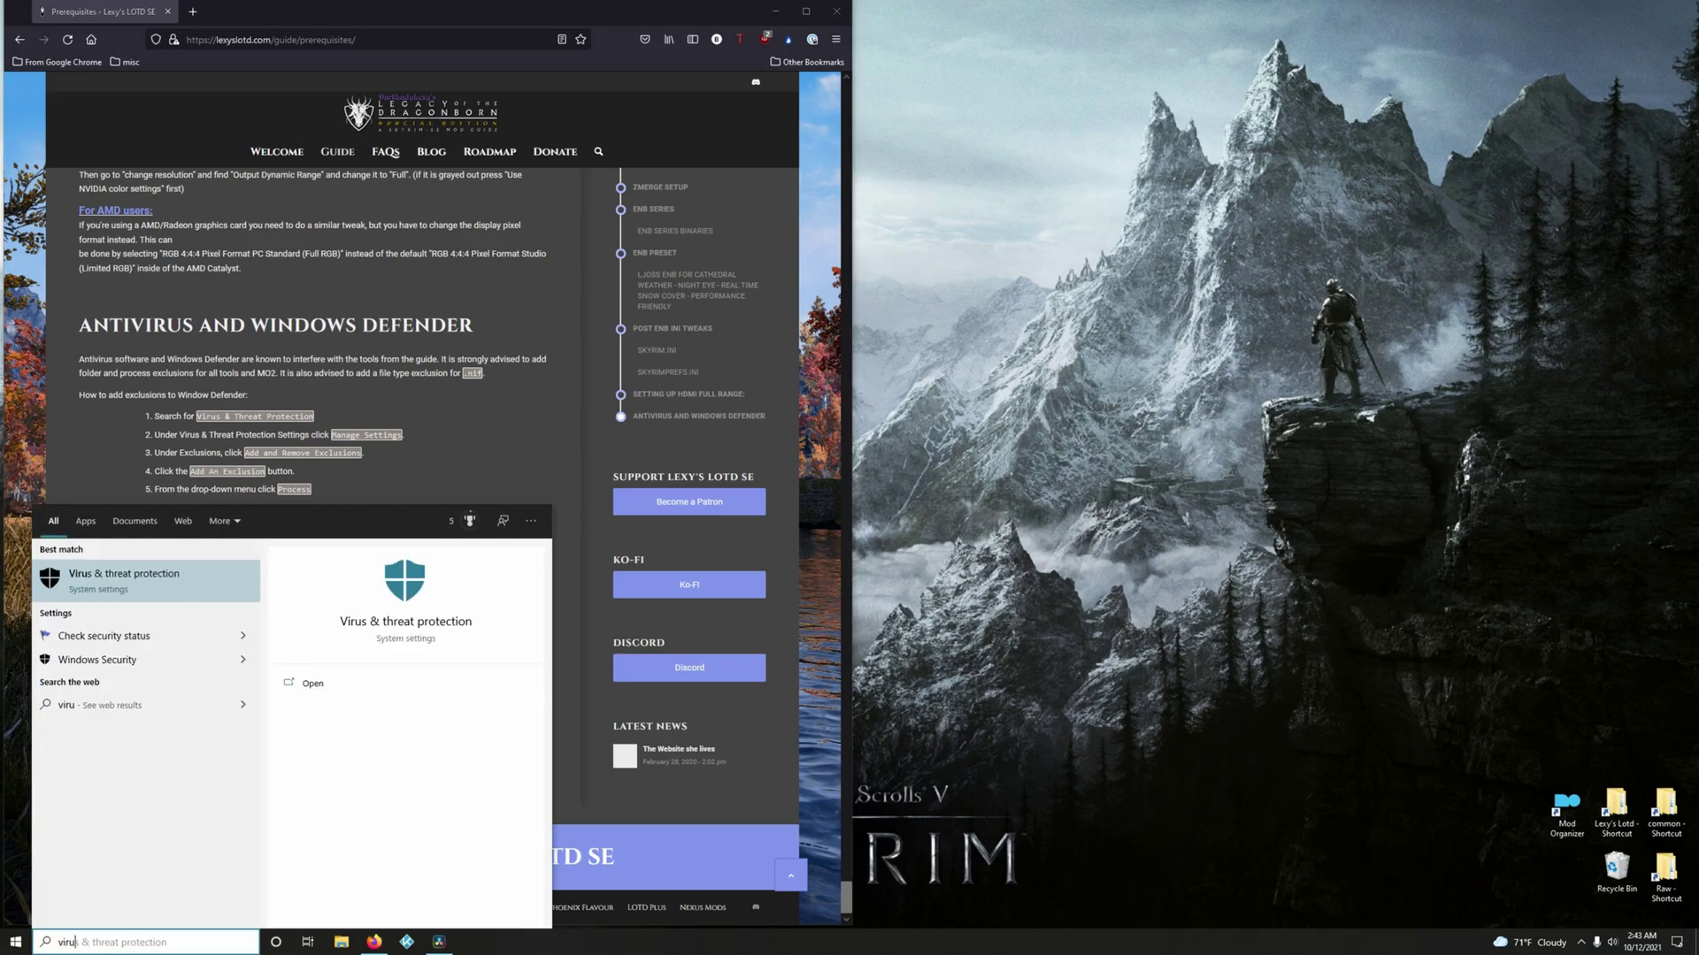
type("s")
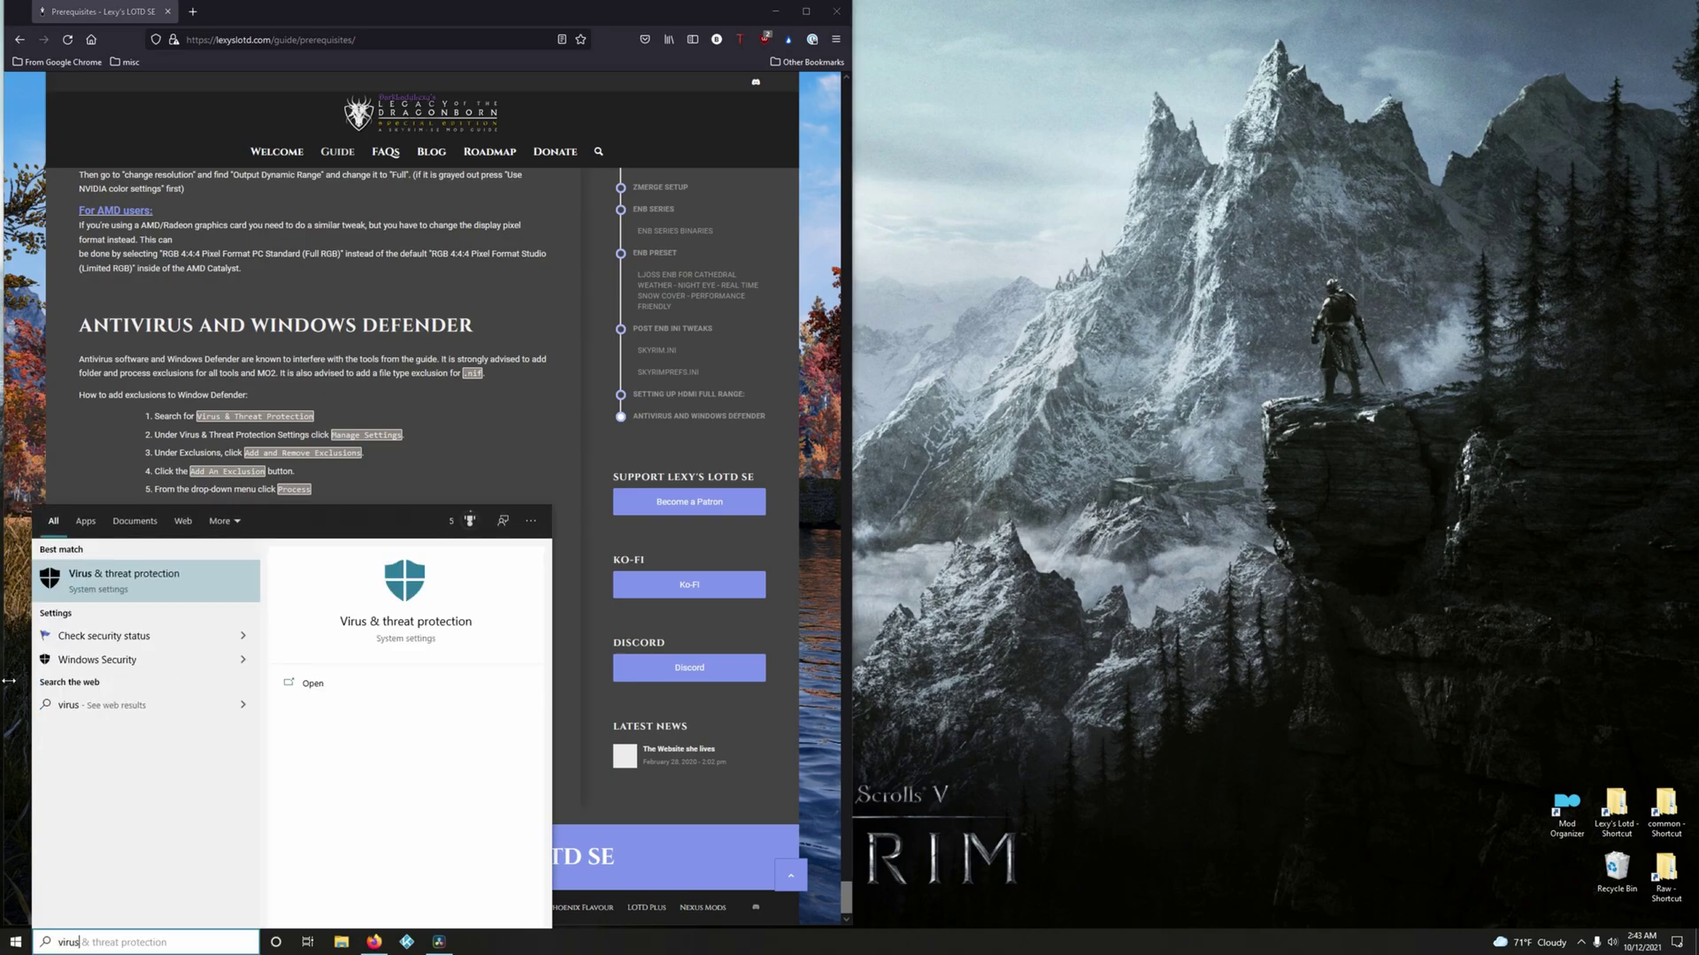
left_click(154, 580)
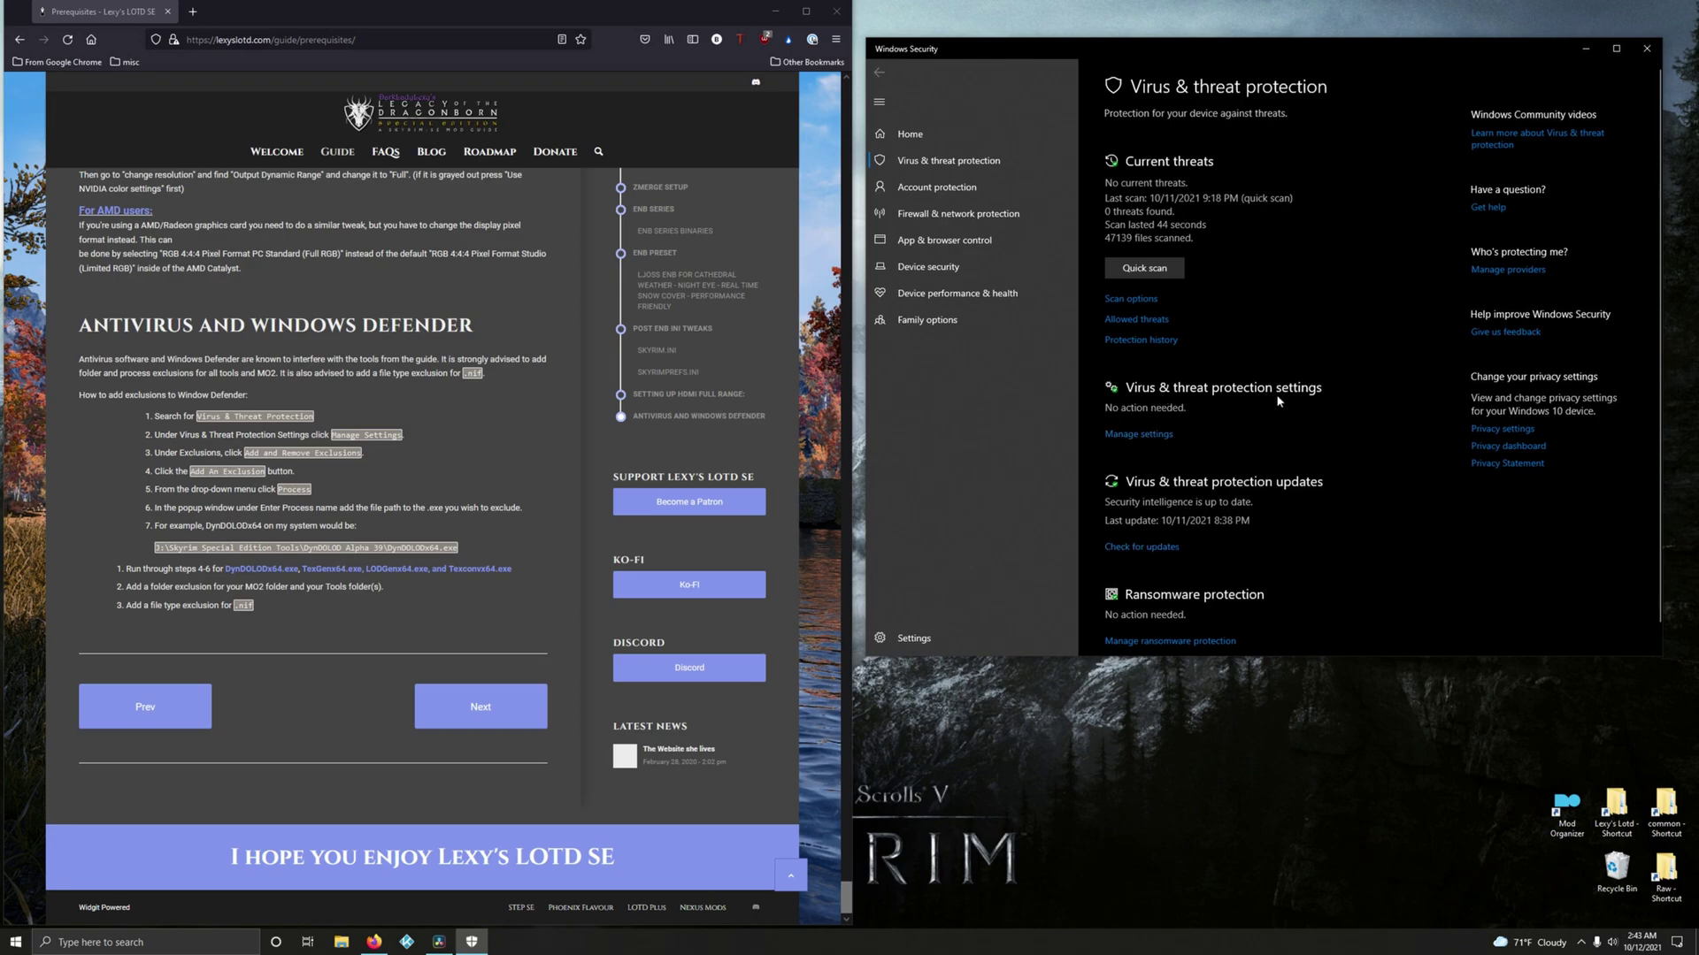
Step: Open the Microsoft Defender Antivirus exclusions list from the virus and threat protection settings
left_click(1160, 433)
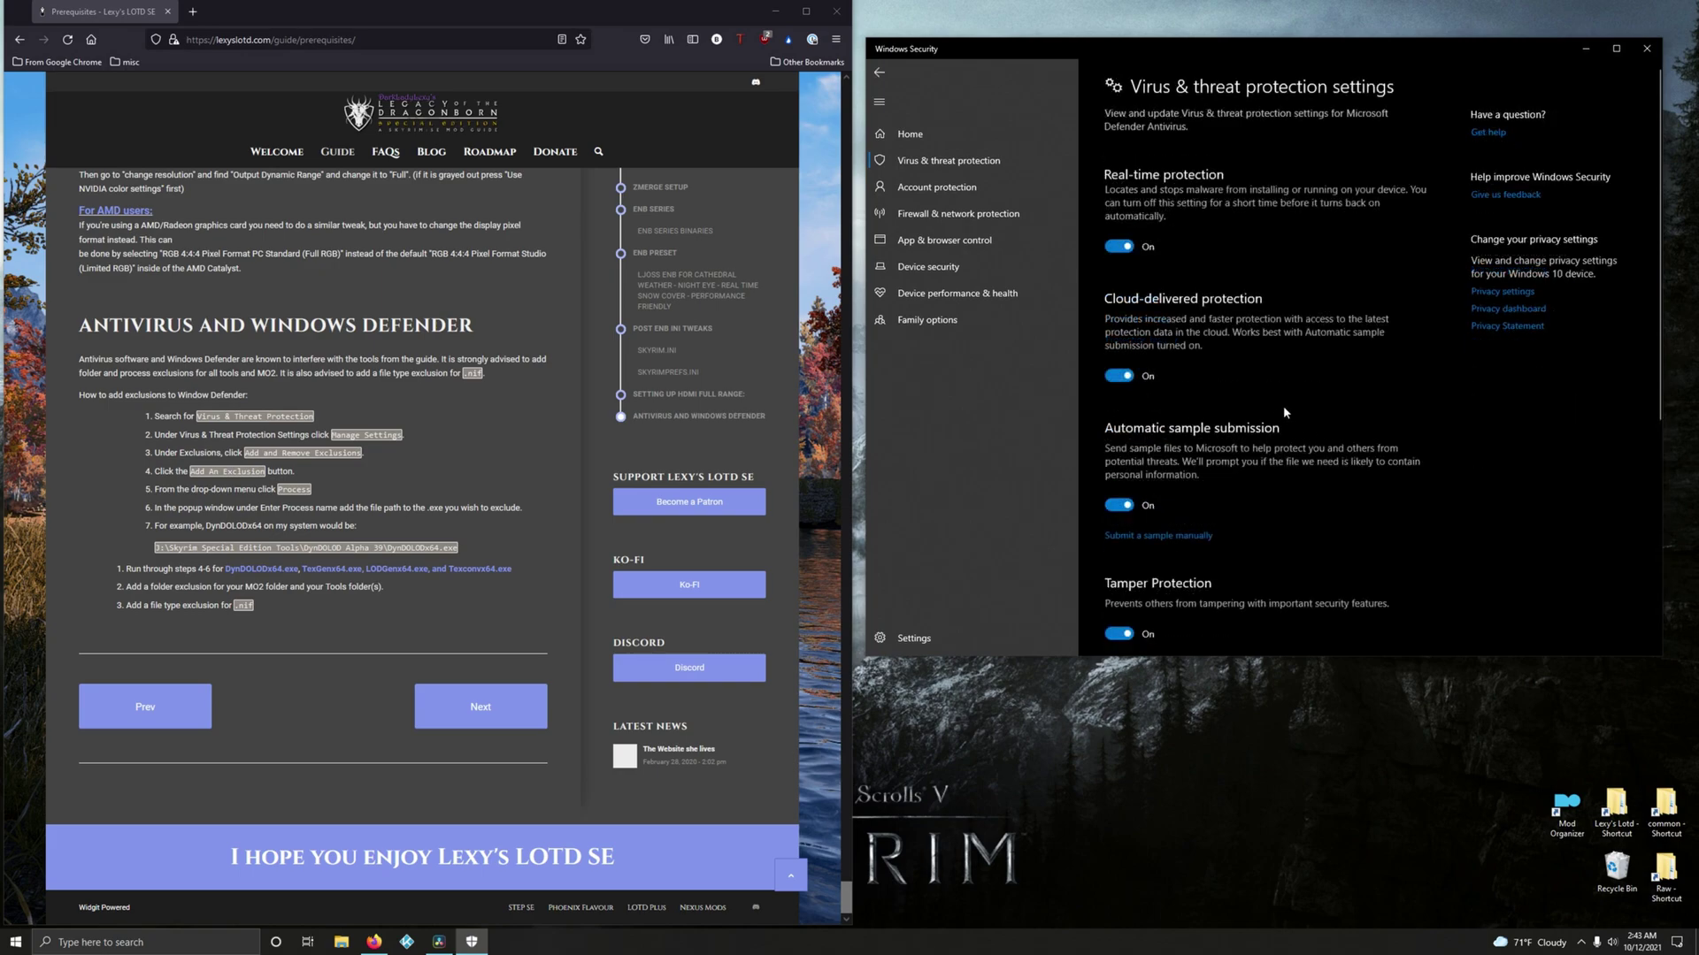
scroll(1285, 413, "down", 5)
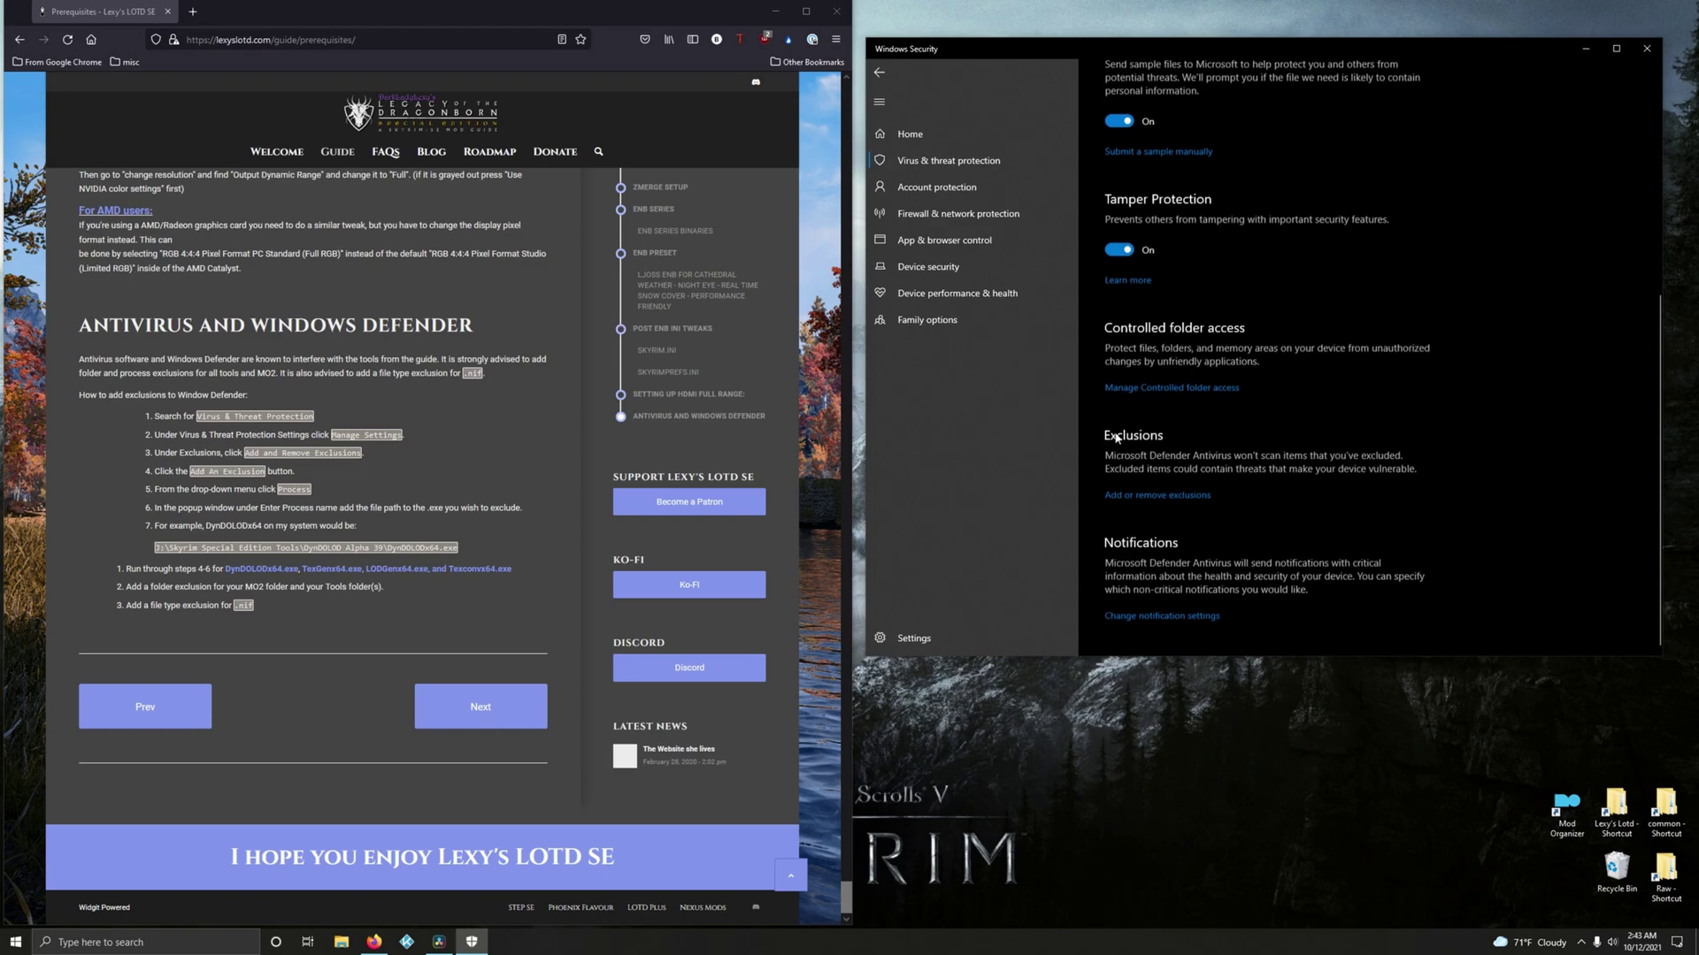
left_click(1159, 495)
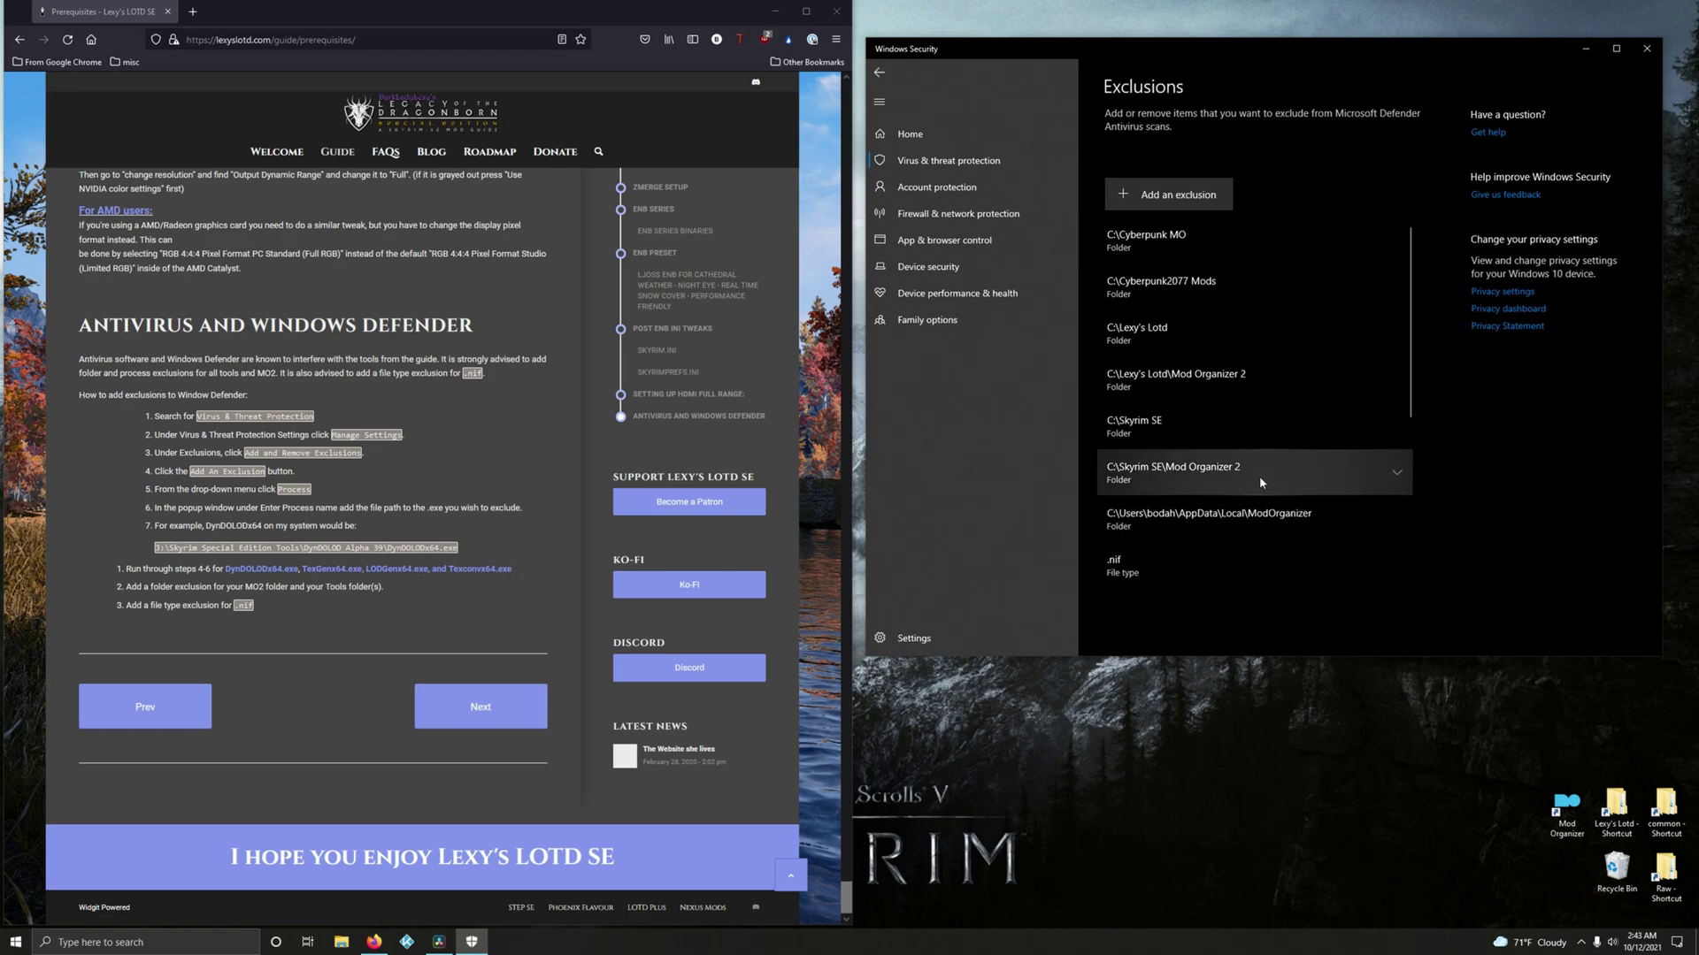
Step: Open the DynDOLOD folder inside C:\Lexy's Lotd, copy its folder path, and return to the exclusions list
double_click(1624, 813)
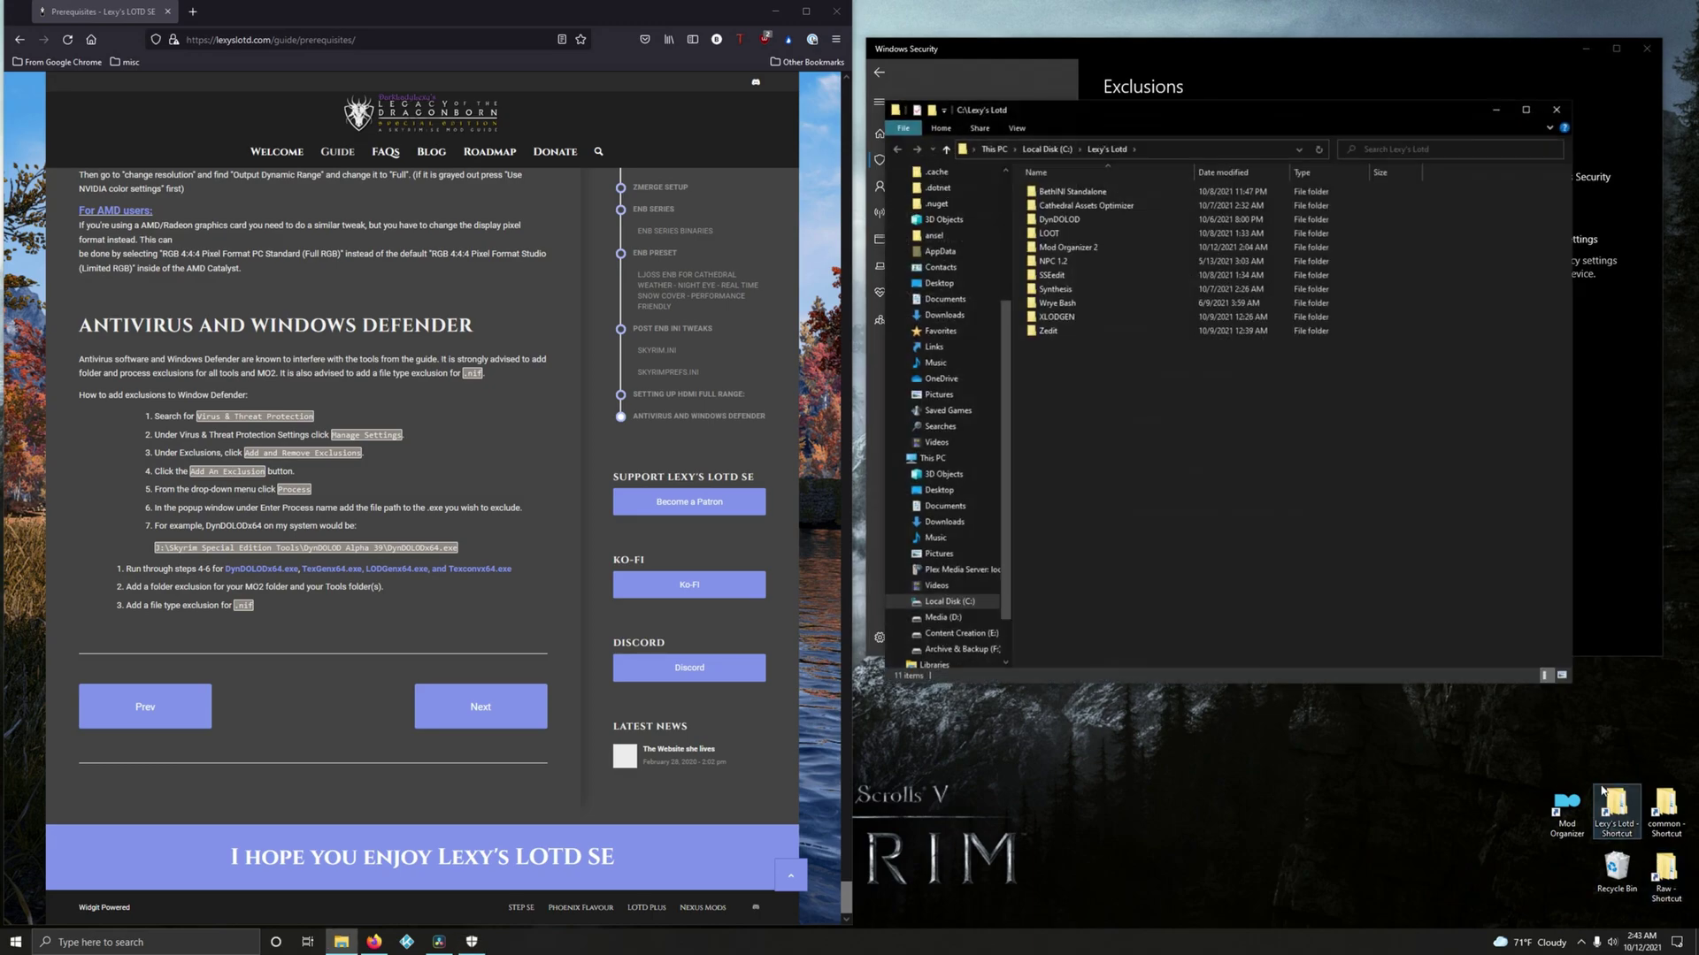
double_click(1073, 219)
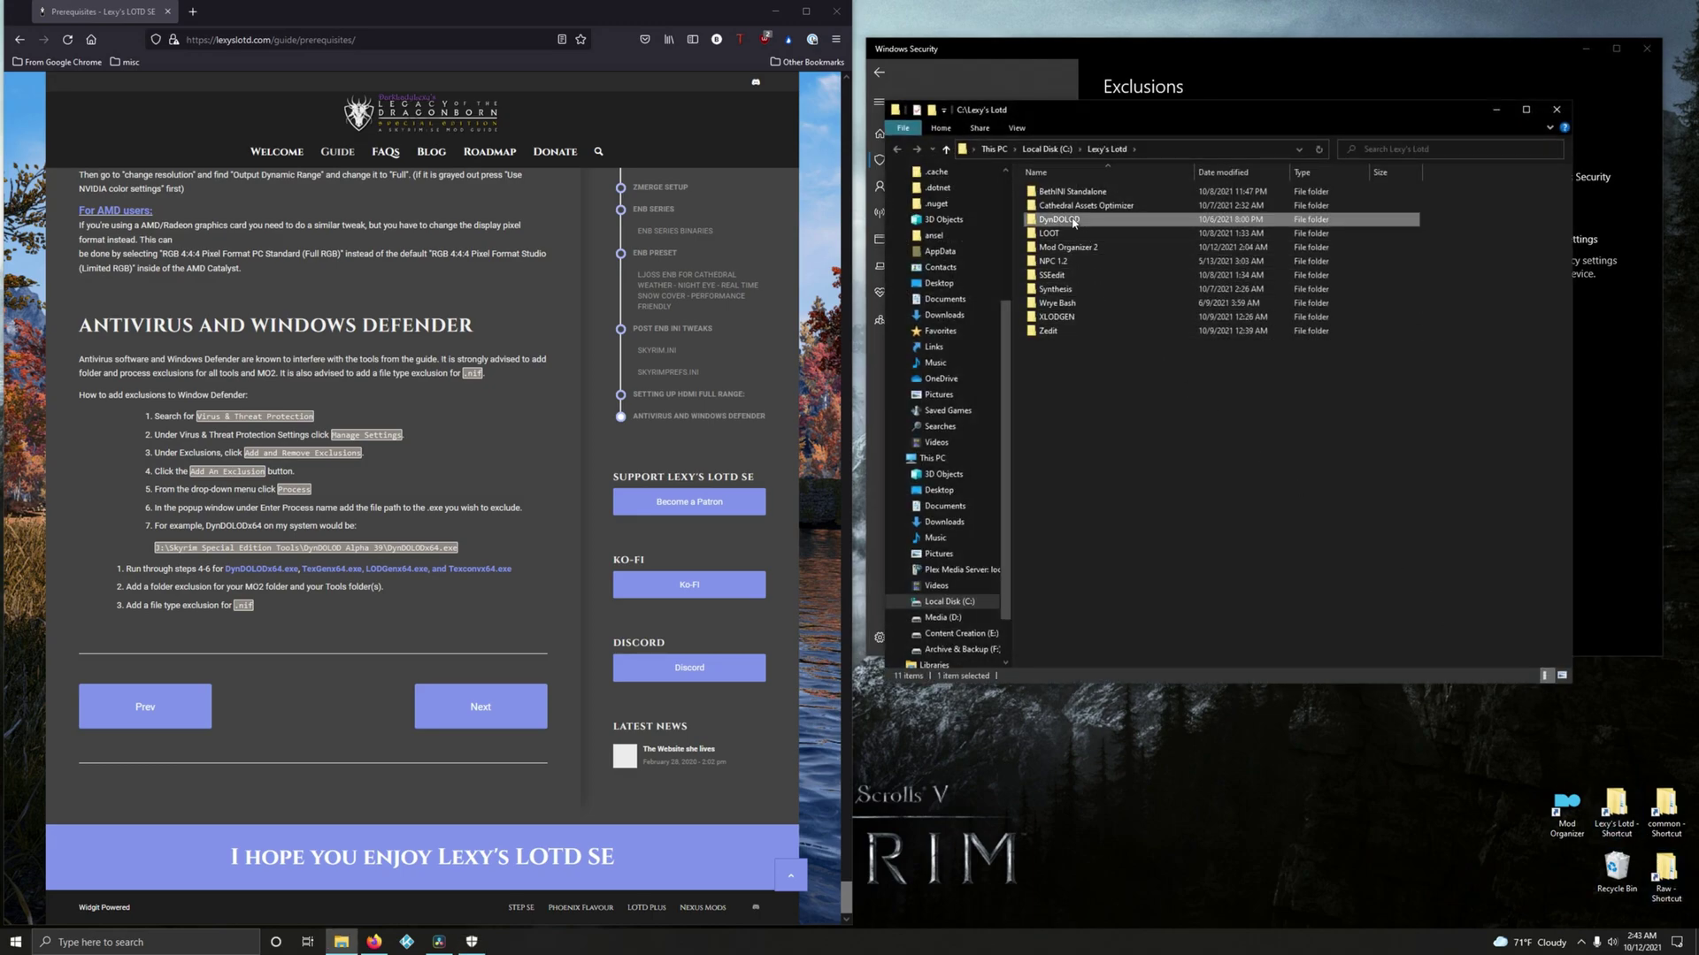
left_click(1212, 149)
key("ctrl+c")
right_click(1013, 152)
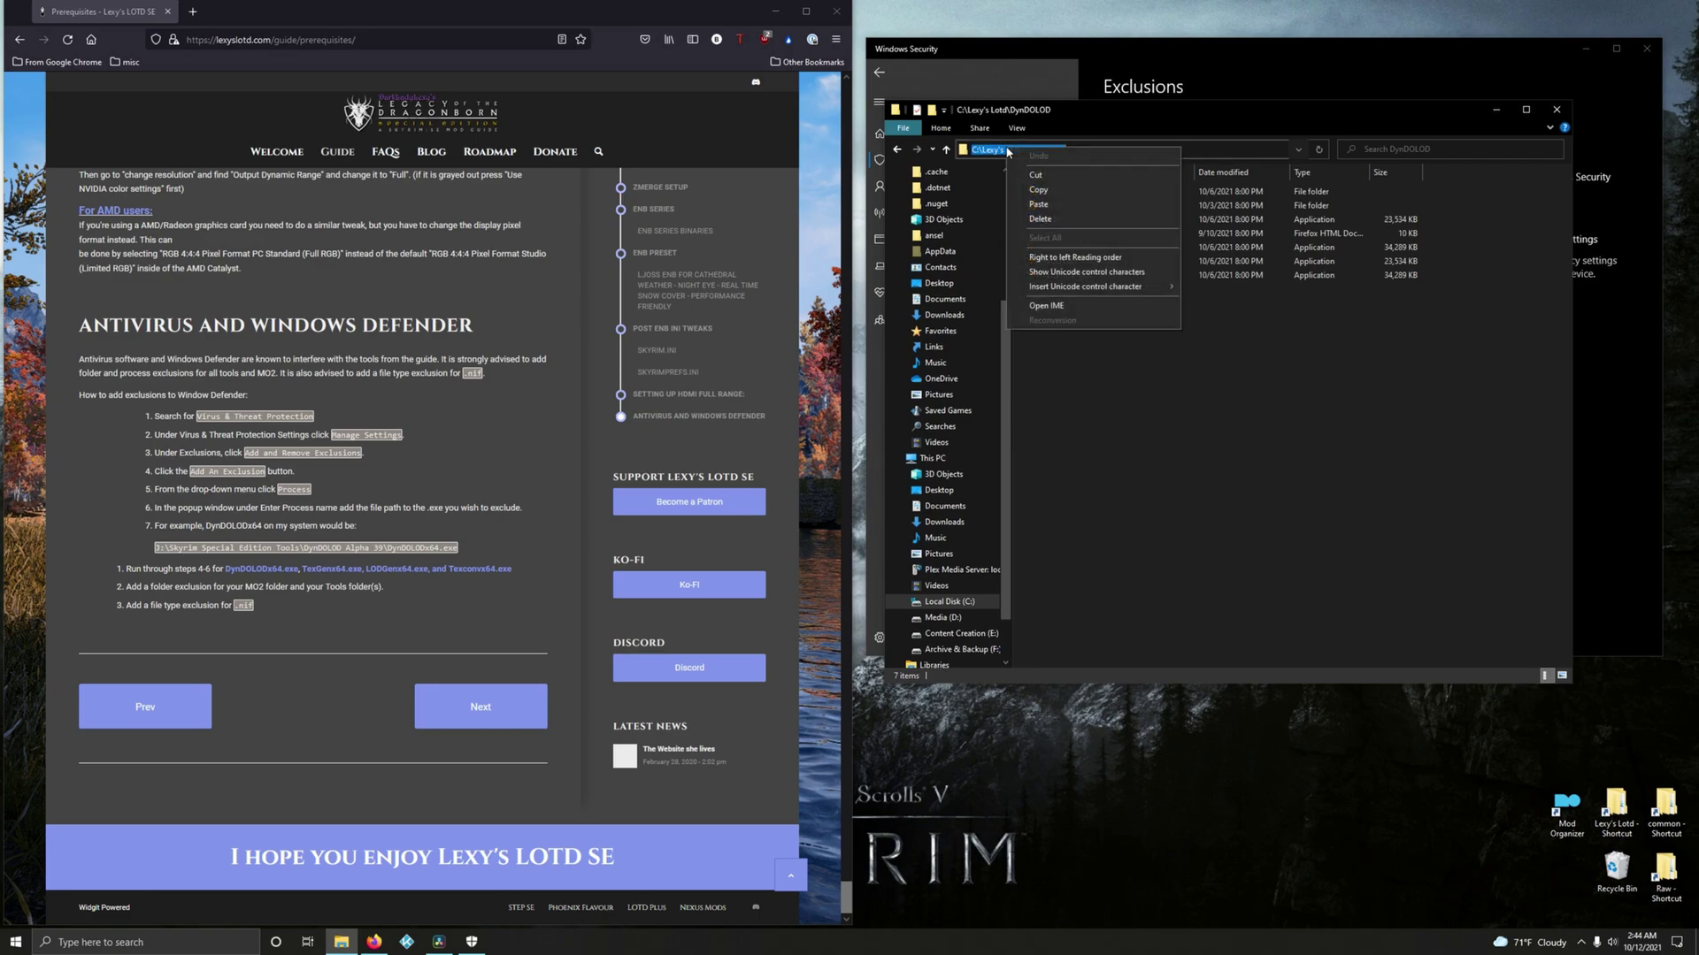
left_click(1061, 202)
left_click(1495, 109)
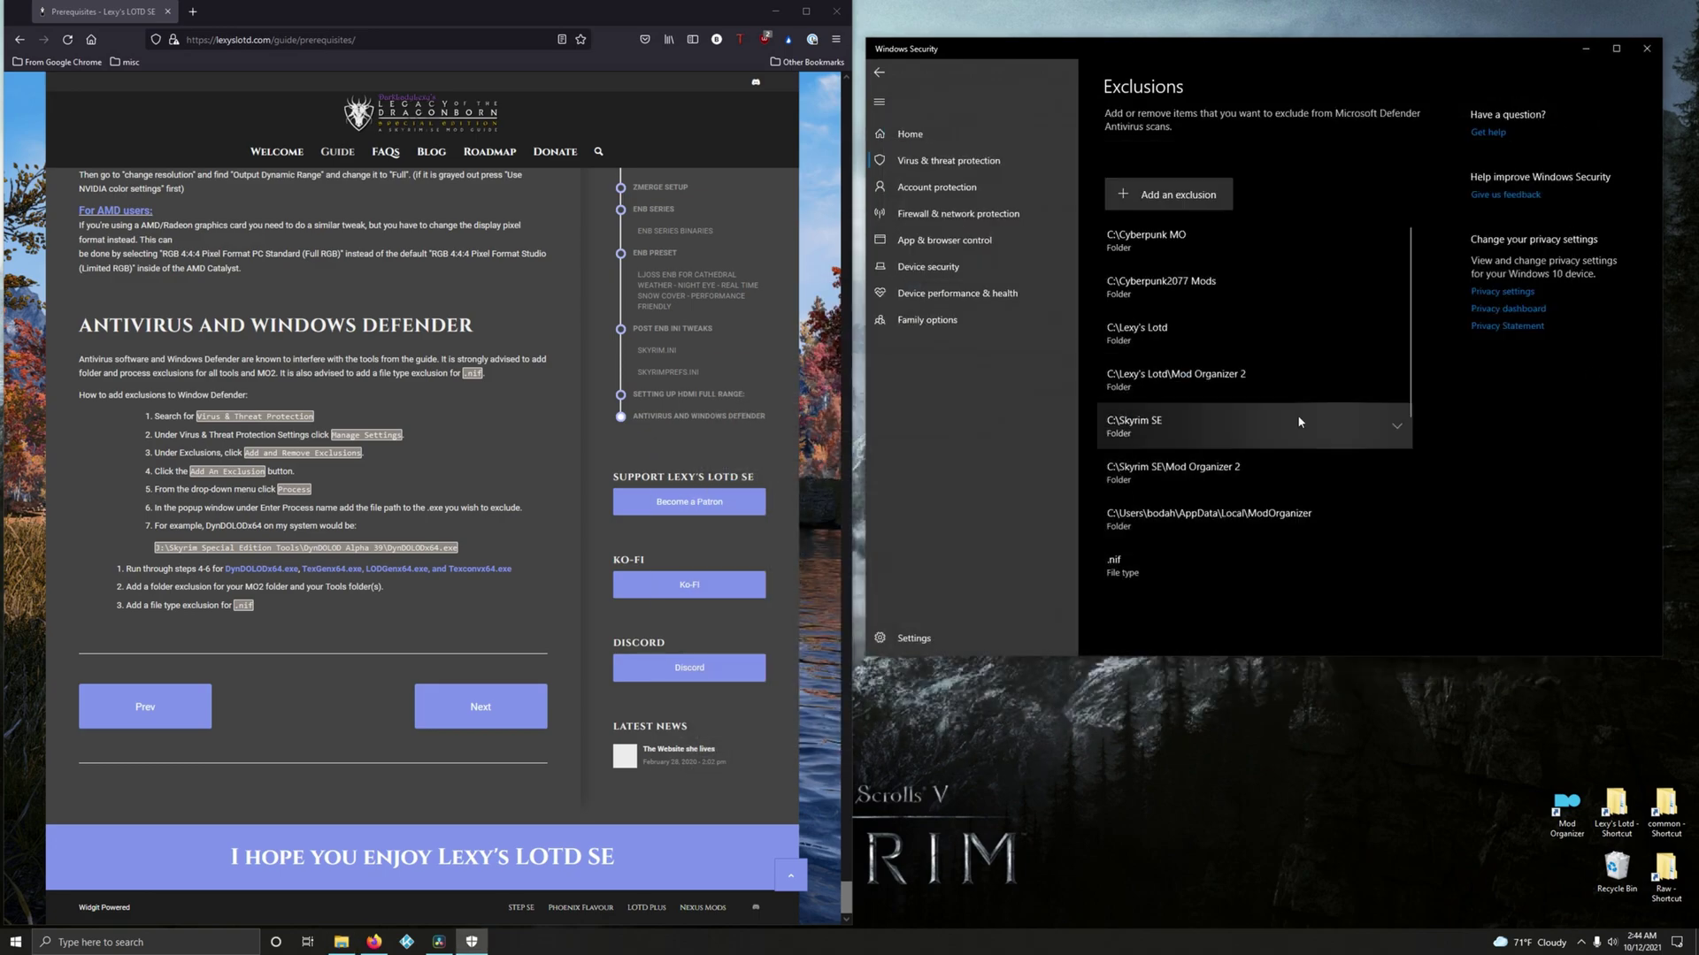
Step: Add a process exclusion for C:\Lexy's Lotd\DynDOLOD\dyndolodx64.exe
left_click(1154, 198)
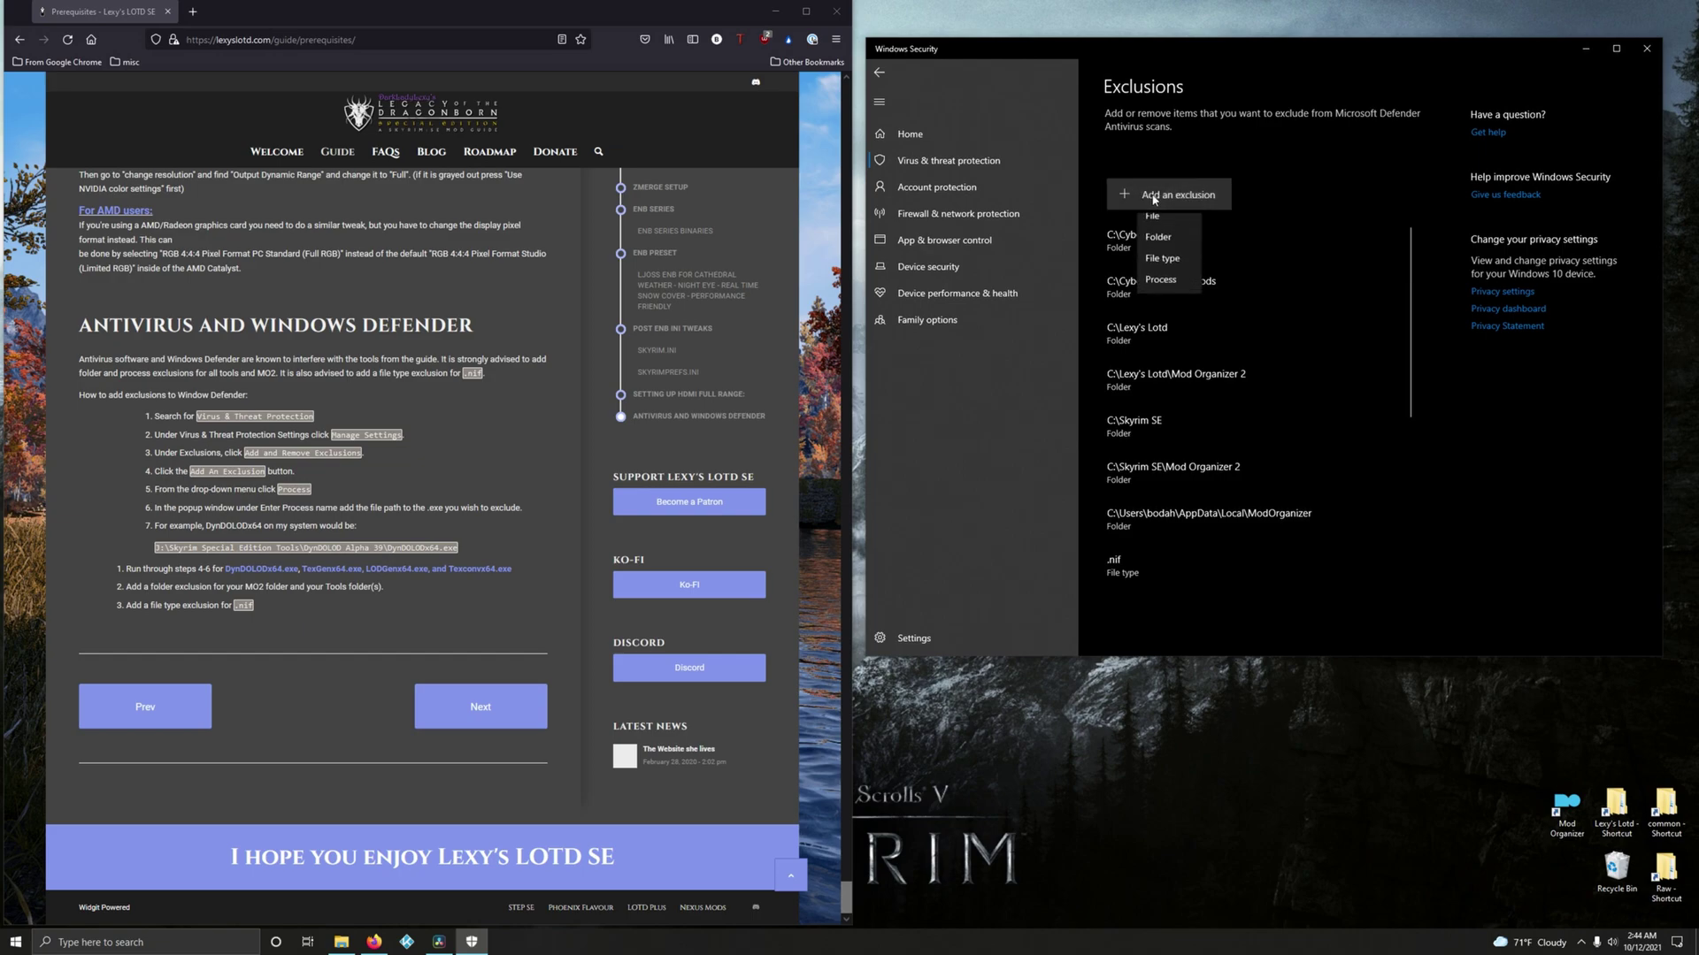
left_click(1168, 280)
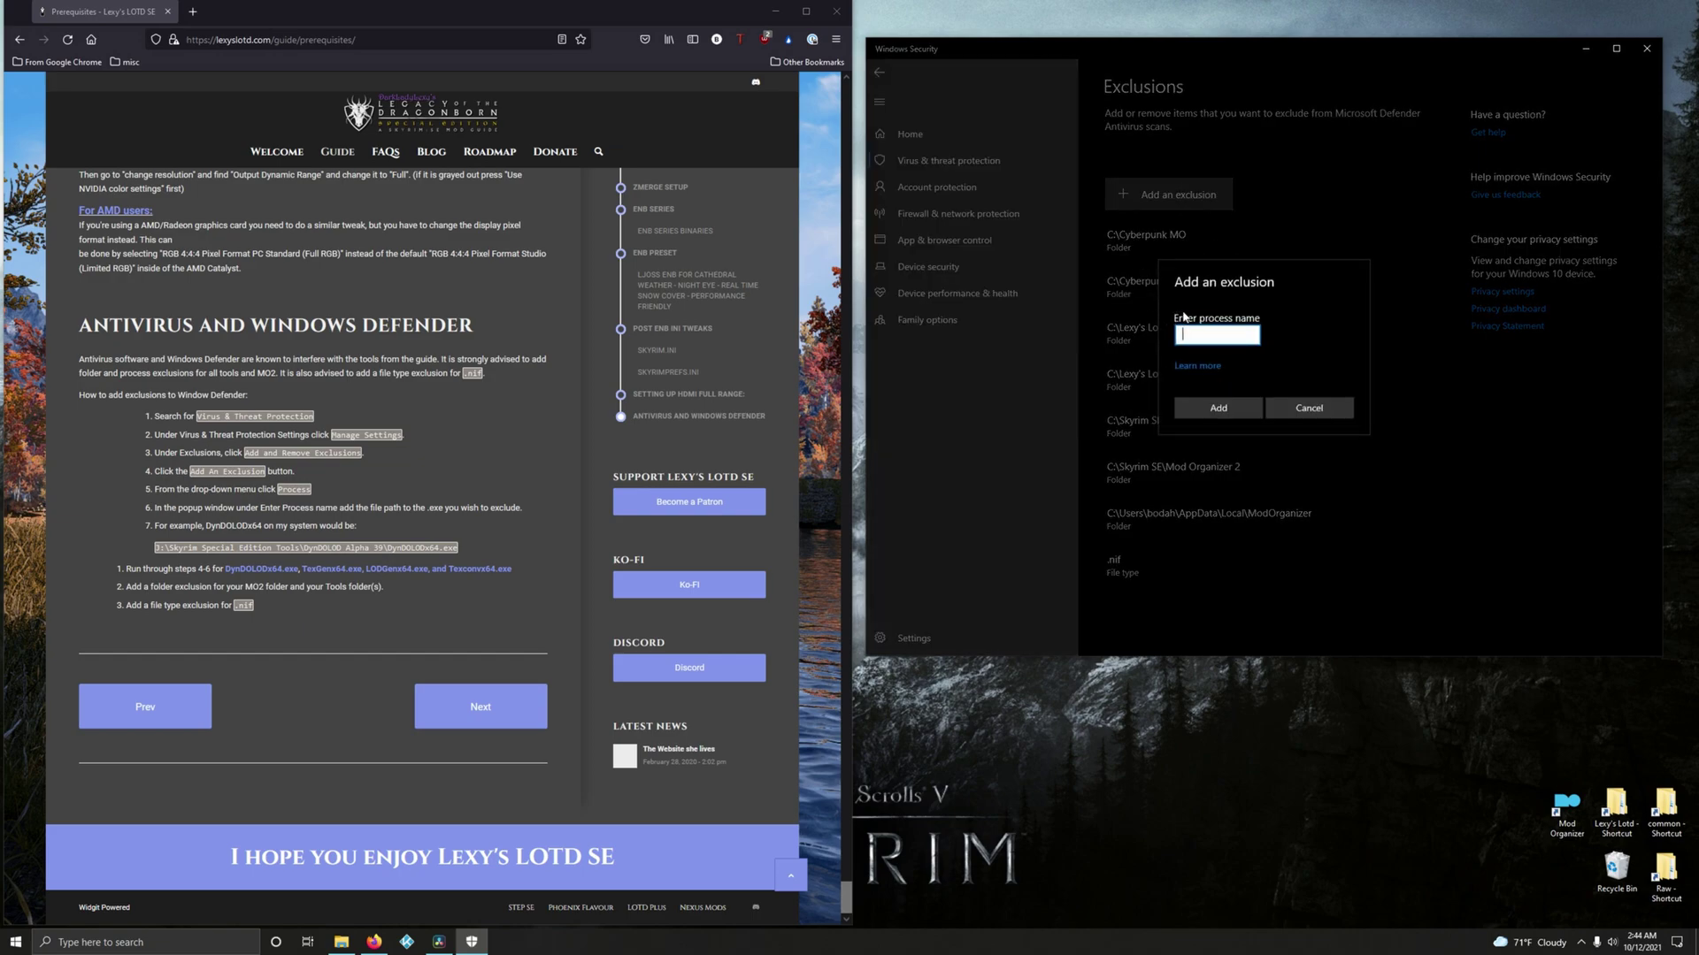
key("ctrl+v")
type("\\")
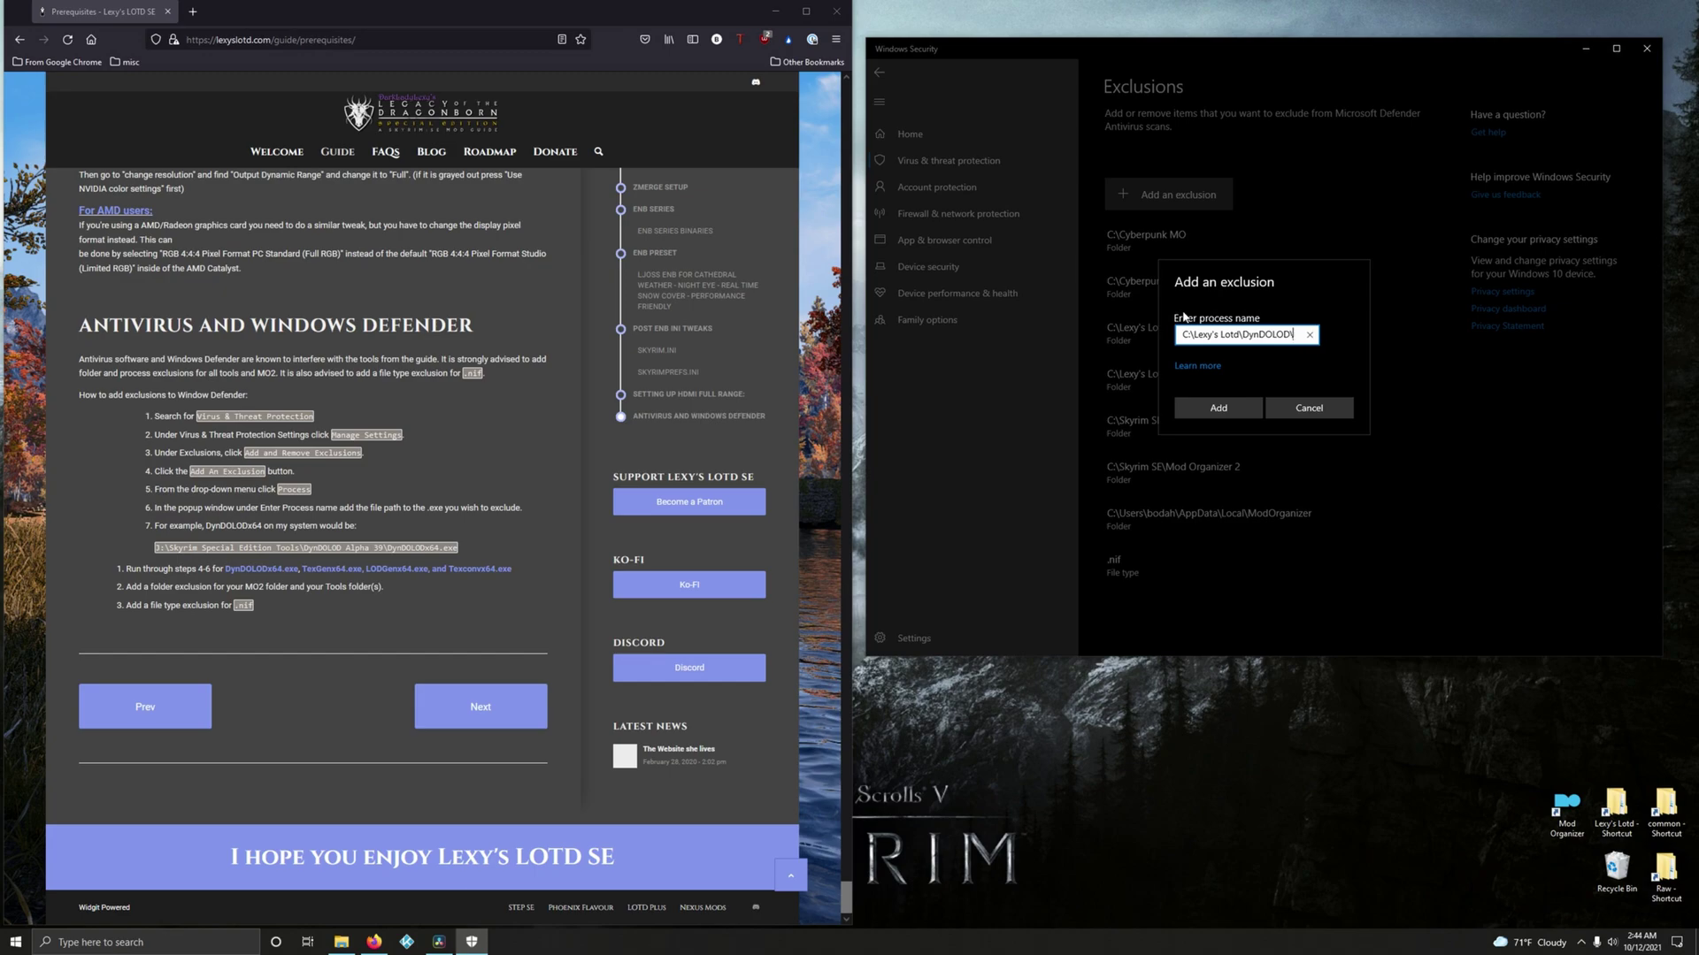
type("dyndolodx")
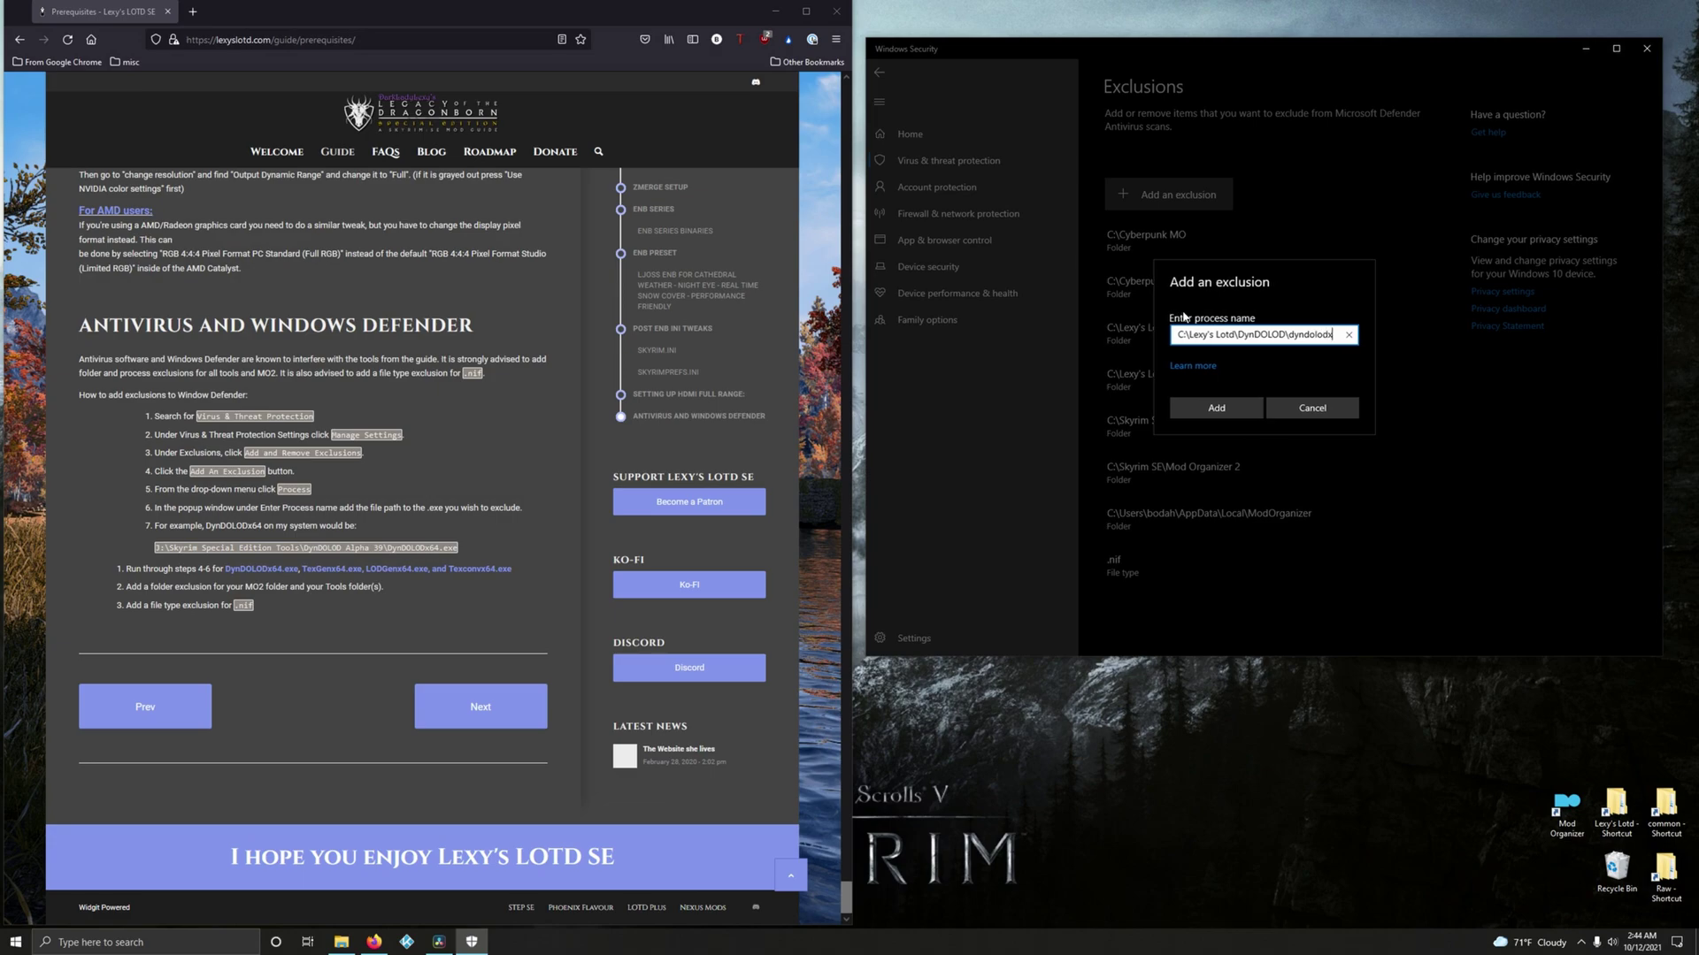
type("64.exe")
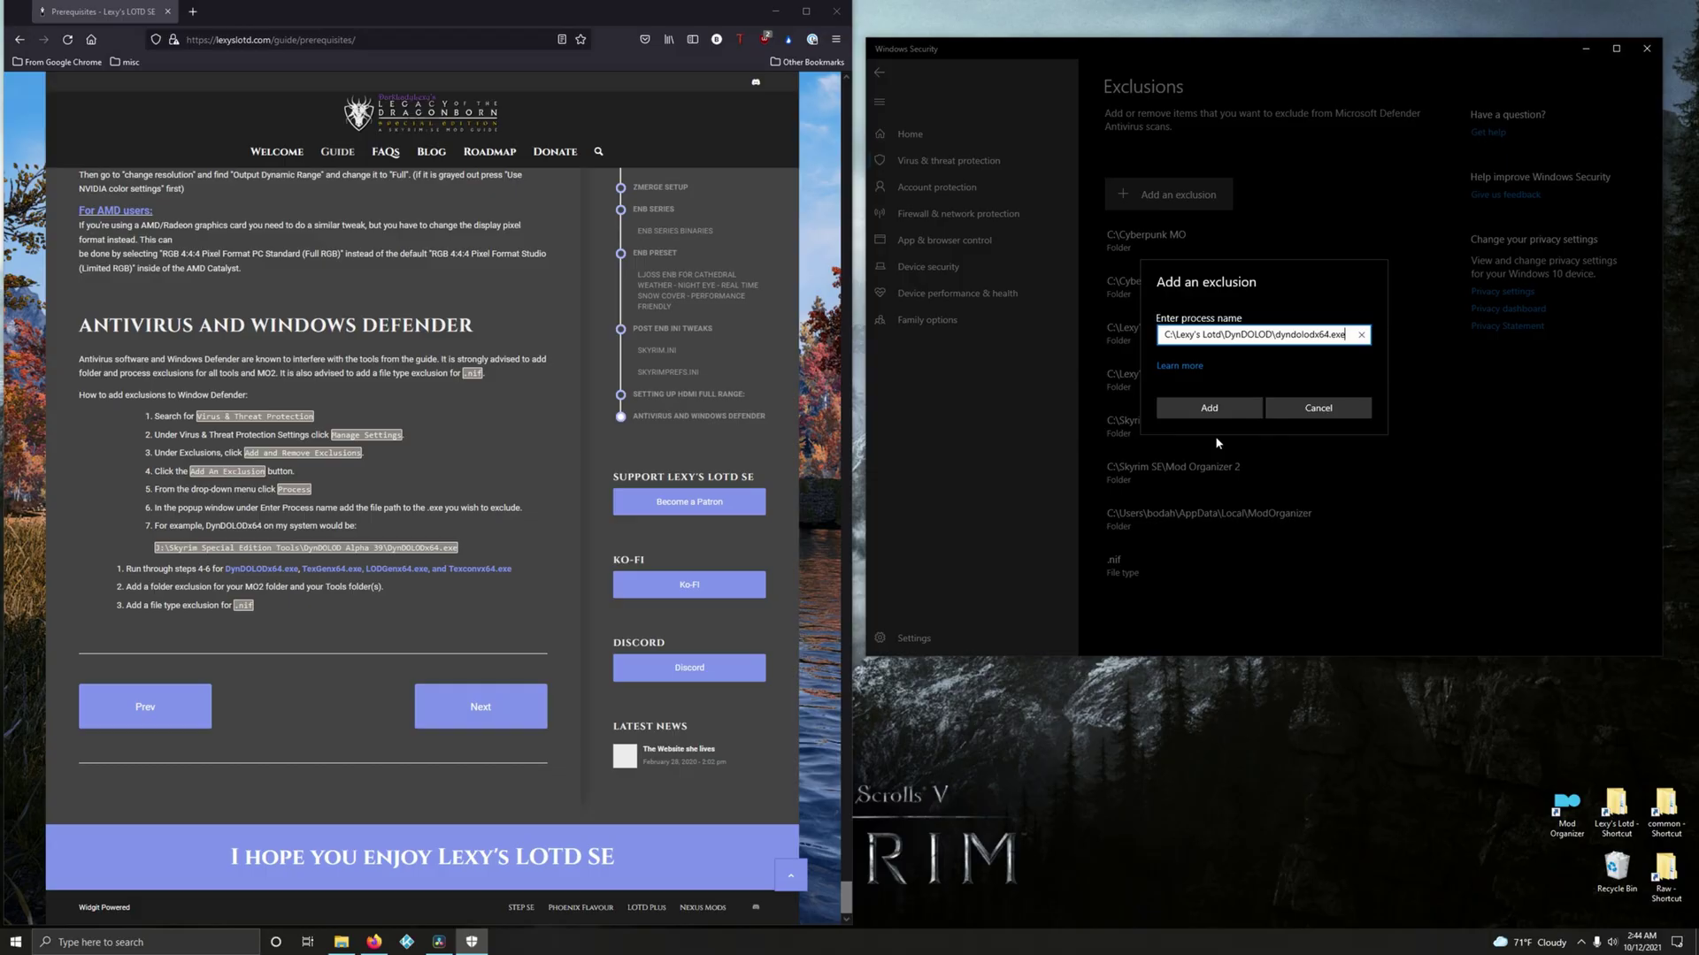
left_click(1208, 408)
left_click(833, 561)
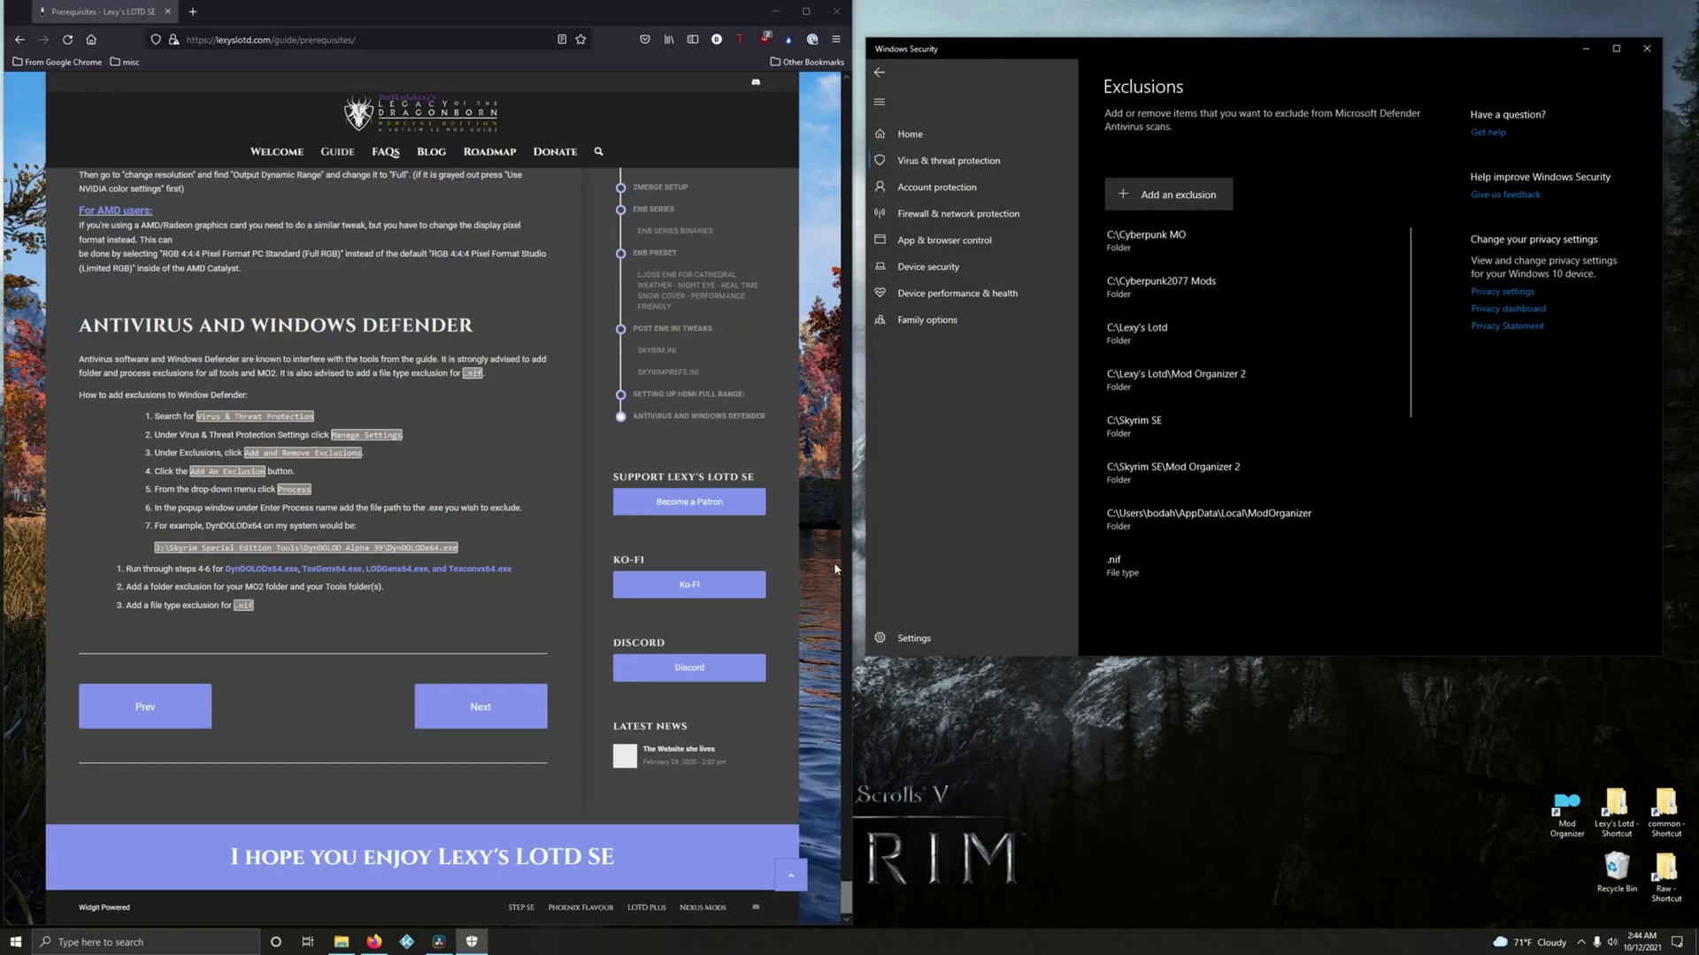
Step: Add a process exclusion for C:\Lexy's Lotd\DynDOLOD\texgenx64.exe
left_click(1164, 196)
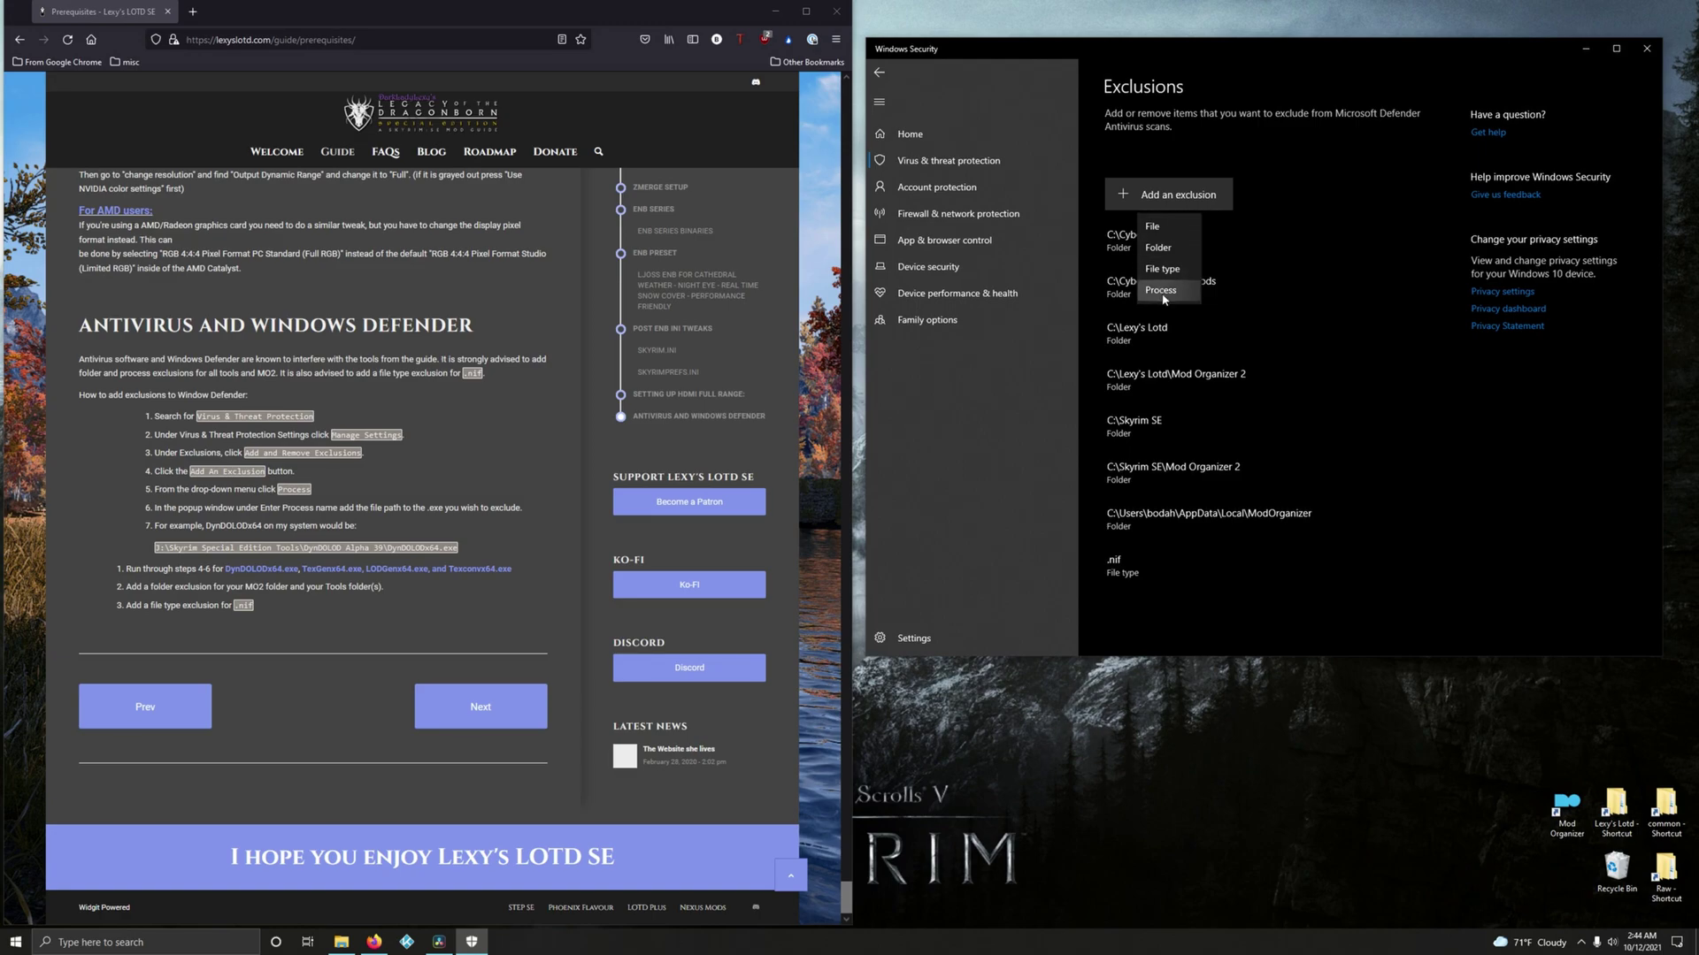
left_click(1168, 290)
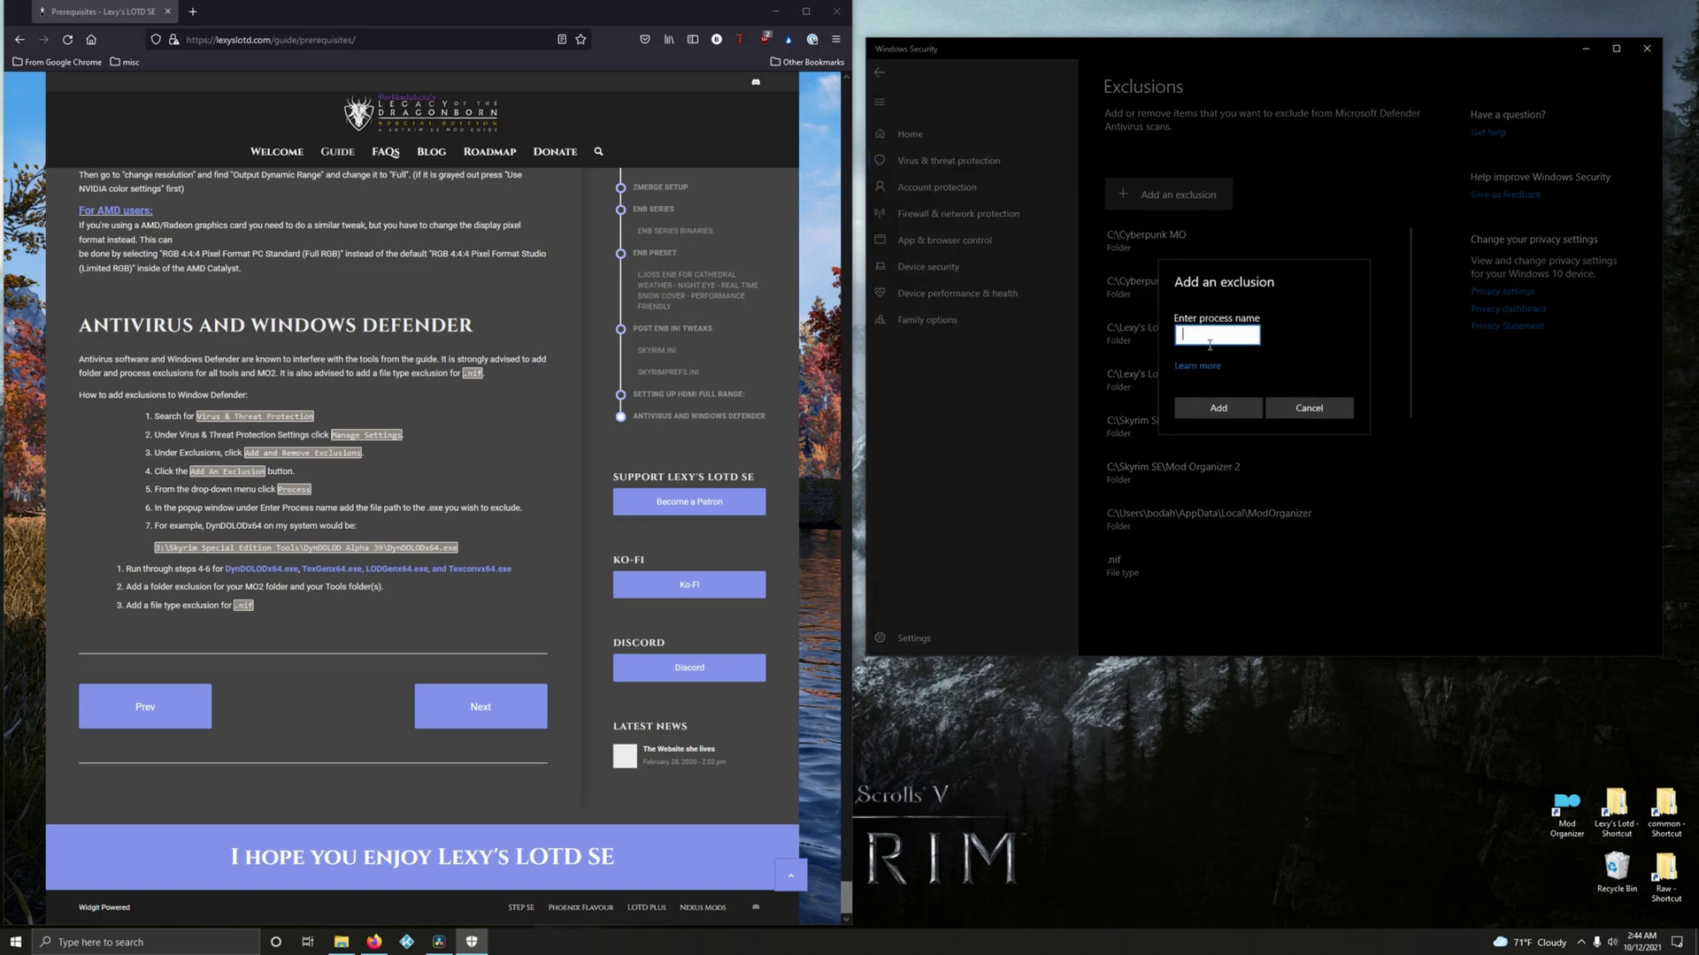
type("C:\\Lexy's Lotd\\DynDOLOD")
type("\\")
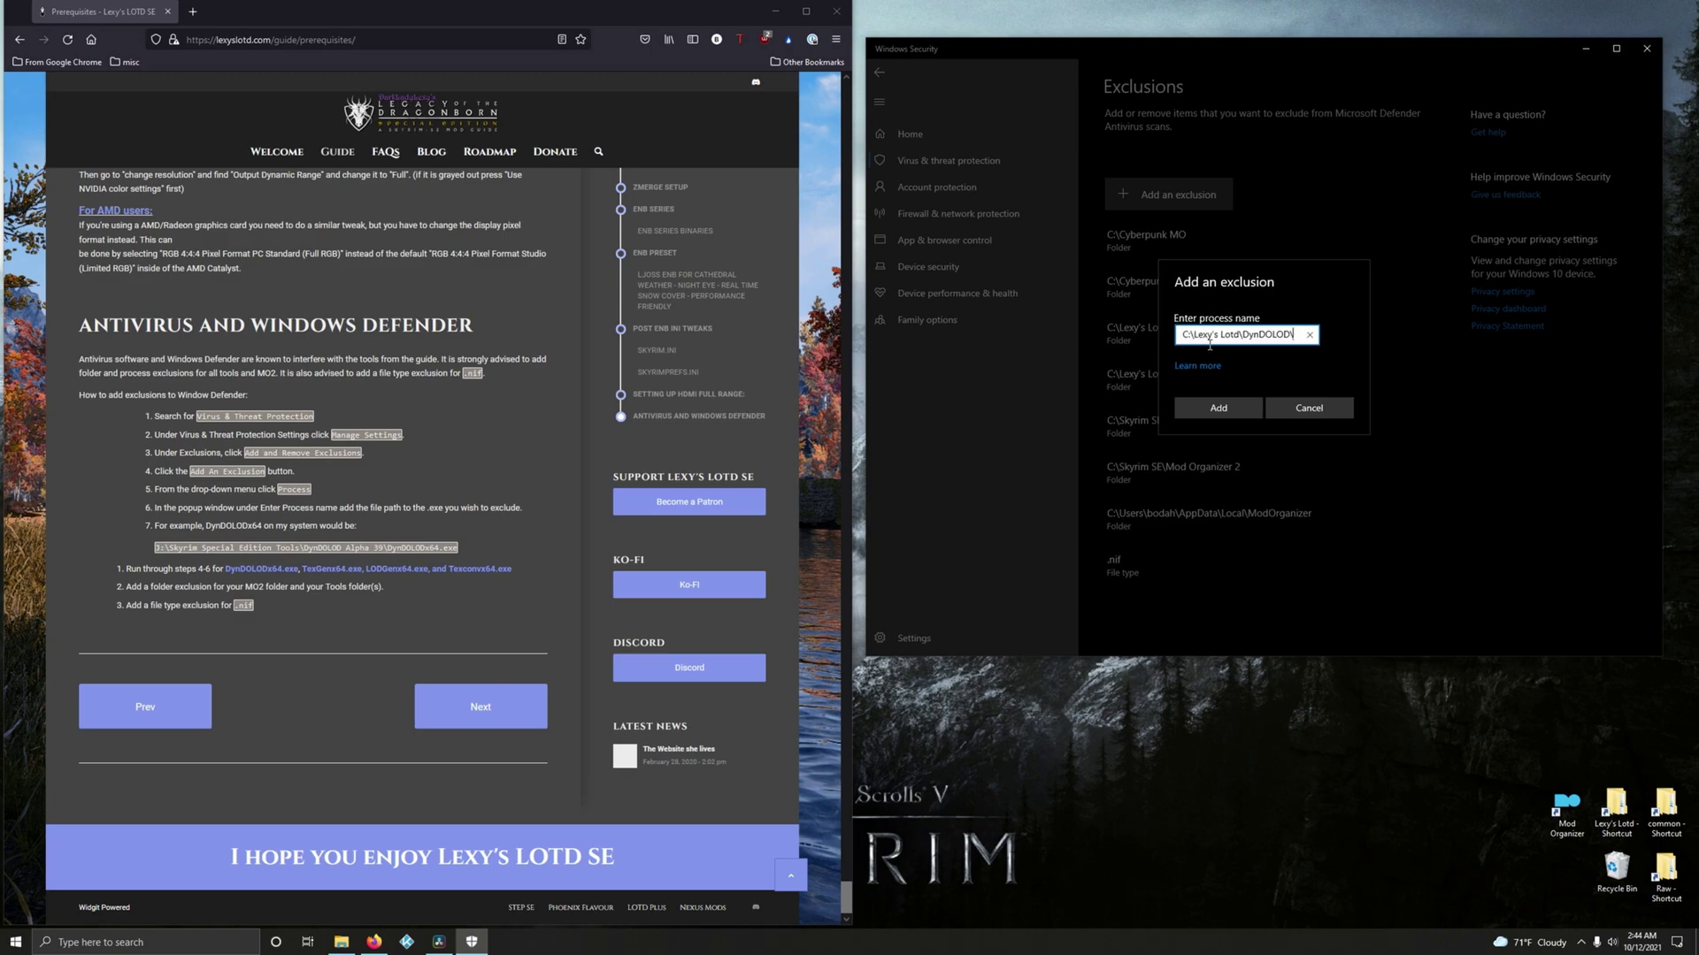
type("texgenx64.exe")
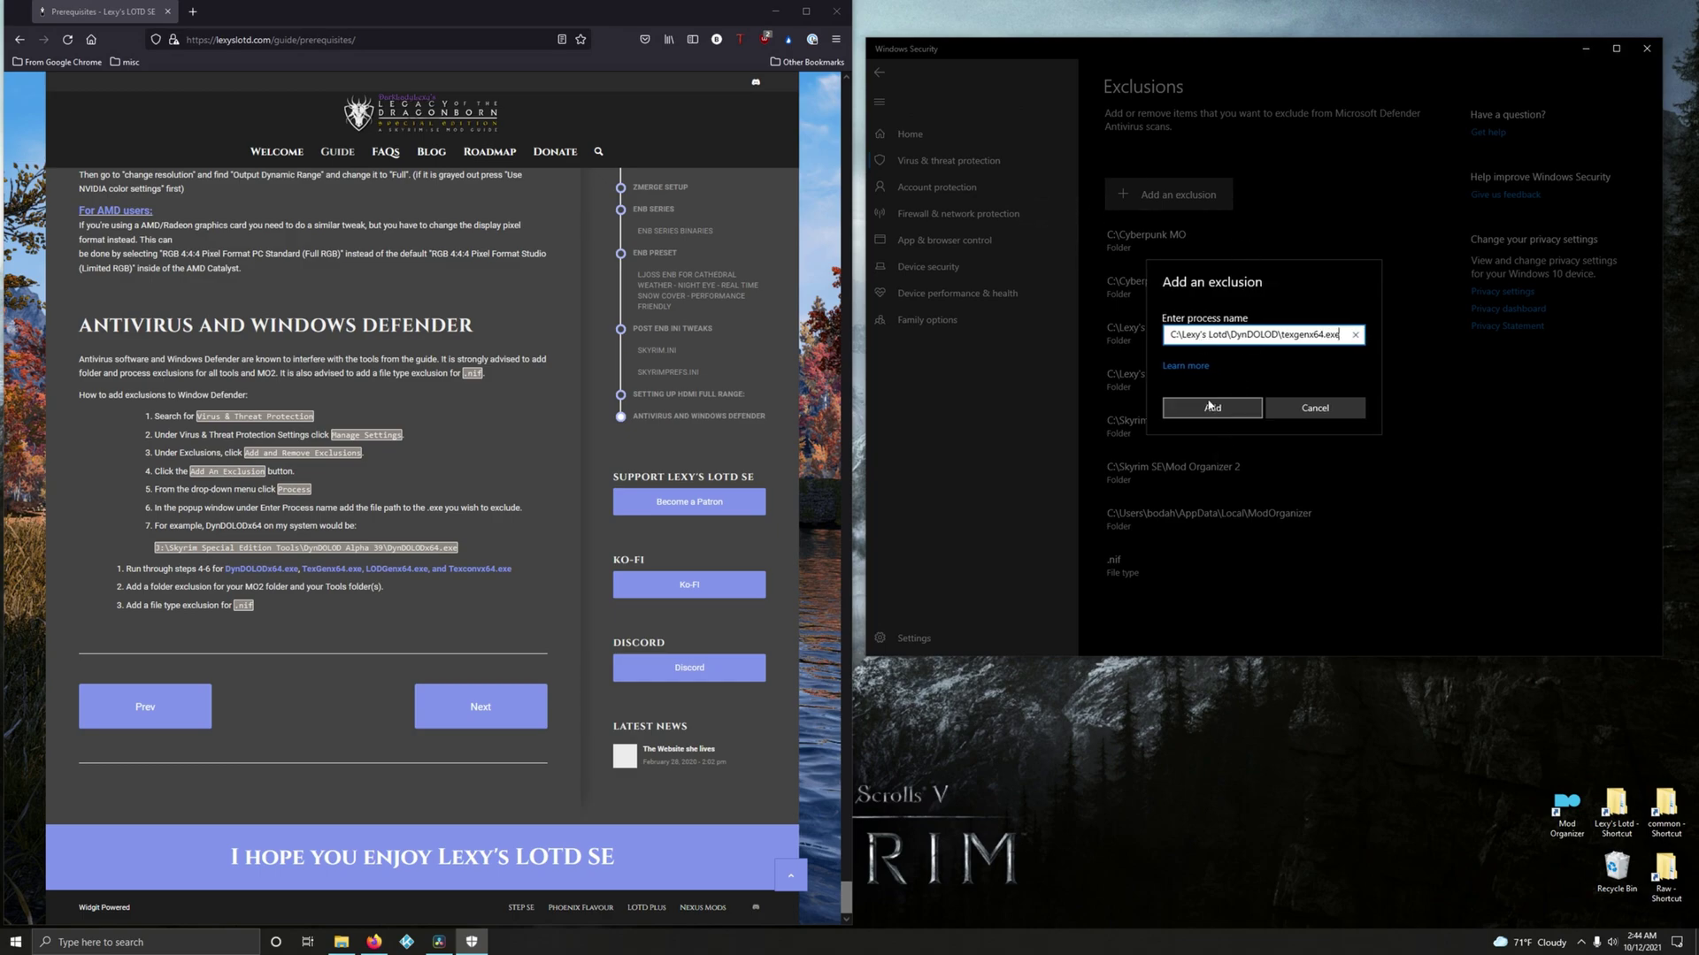
key("Return")
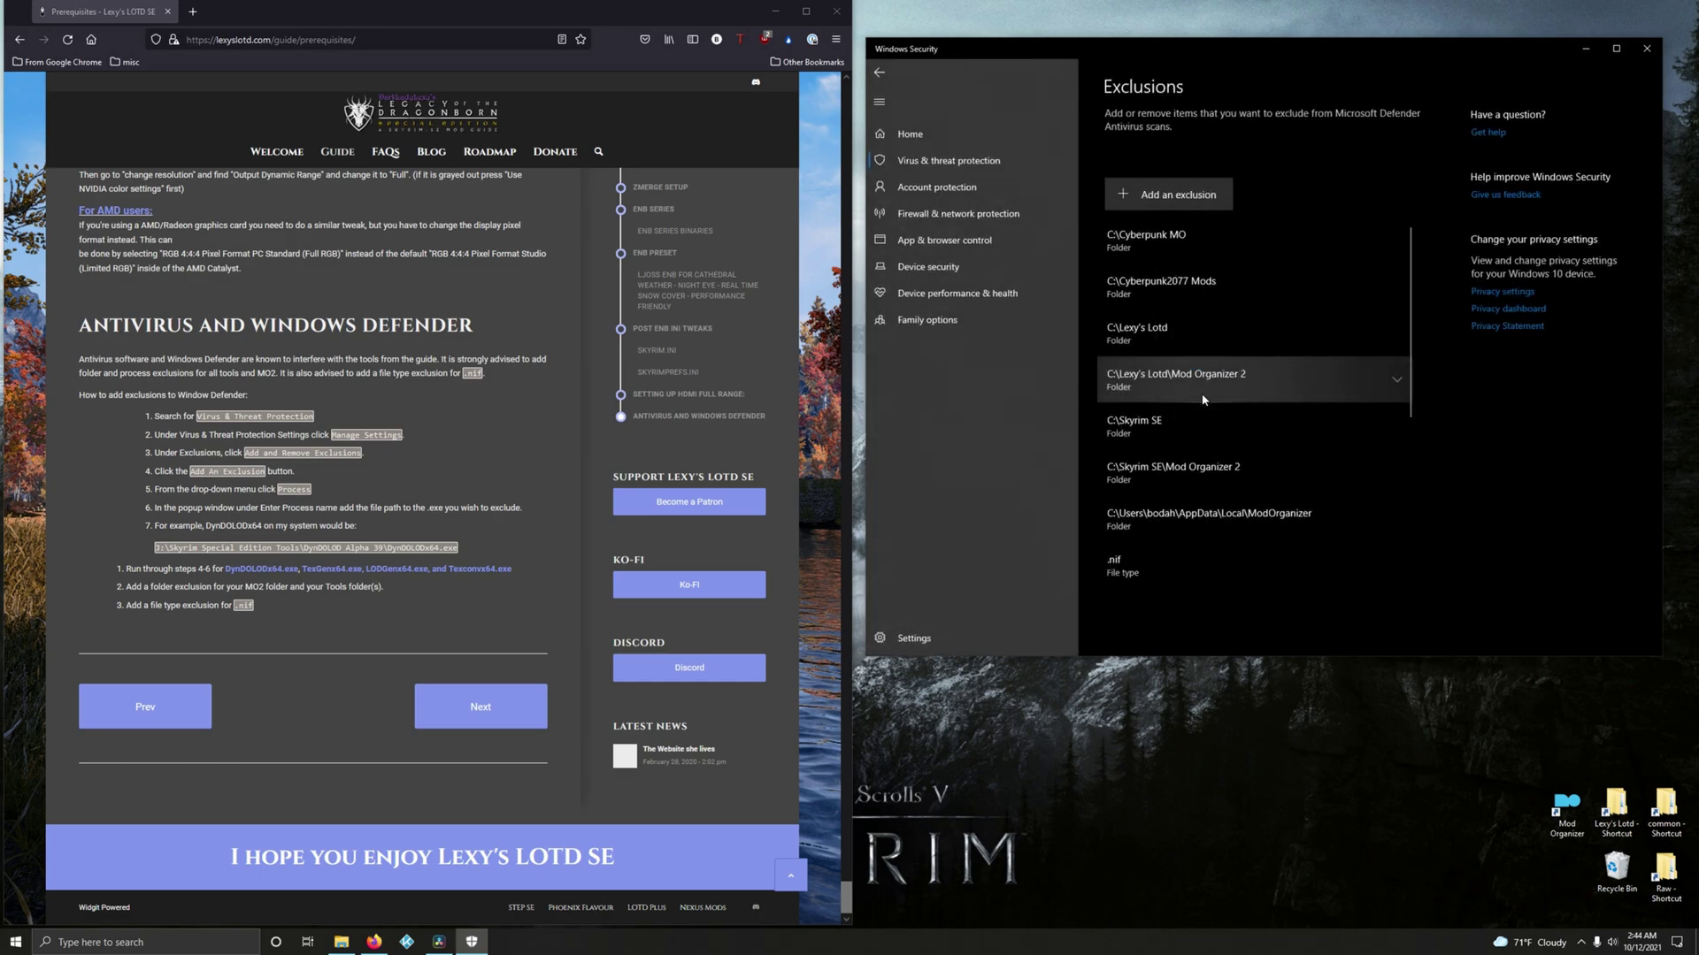
Step: Go to the XLODGEN folder inside C:\Lexy's Lotd, copy its folder path, and return to the exclusions list
left_click(341, 942)
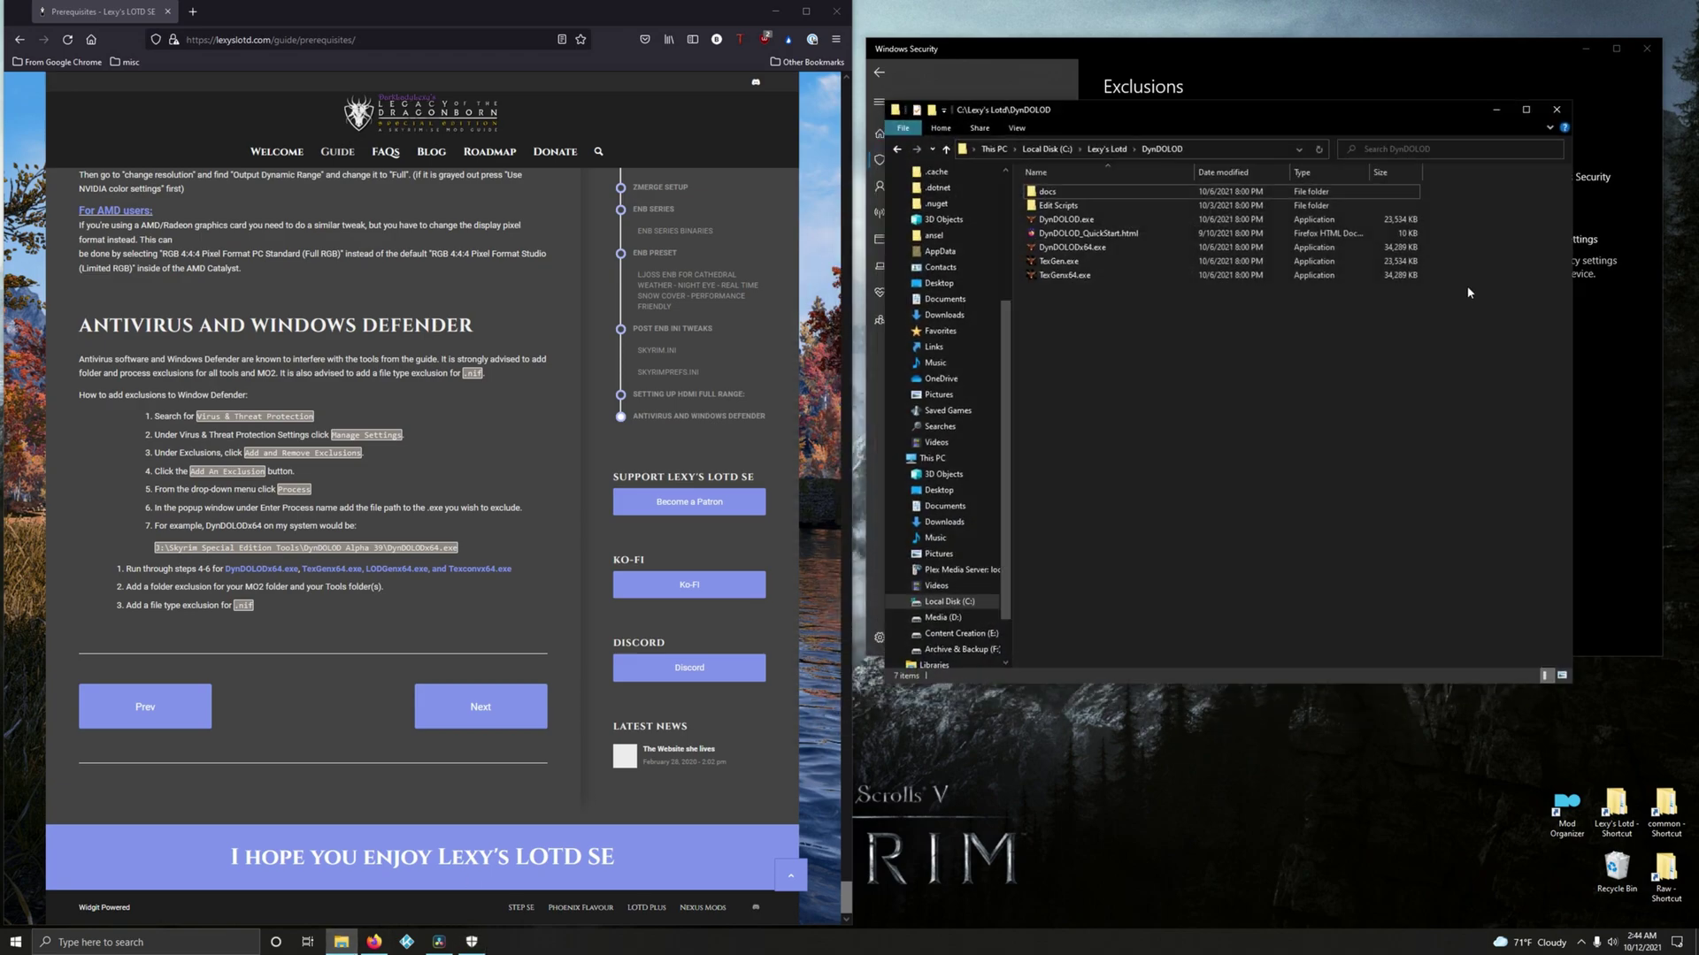
left_click(1106, 149)
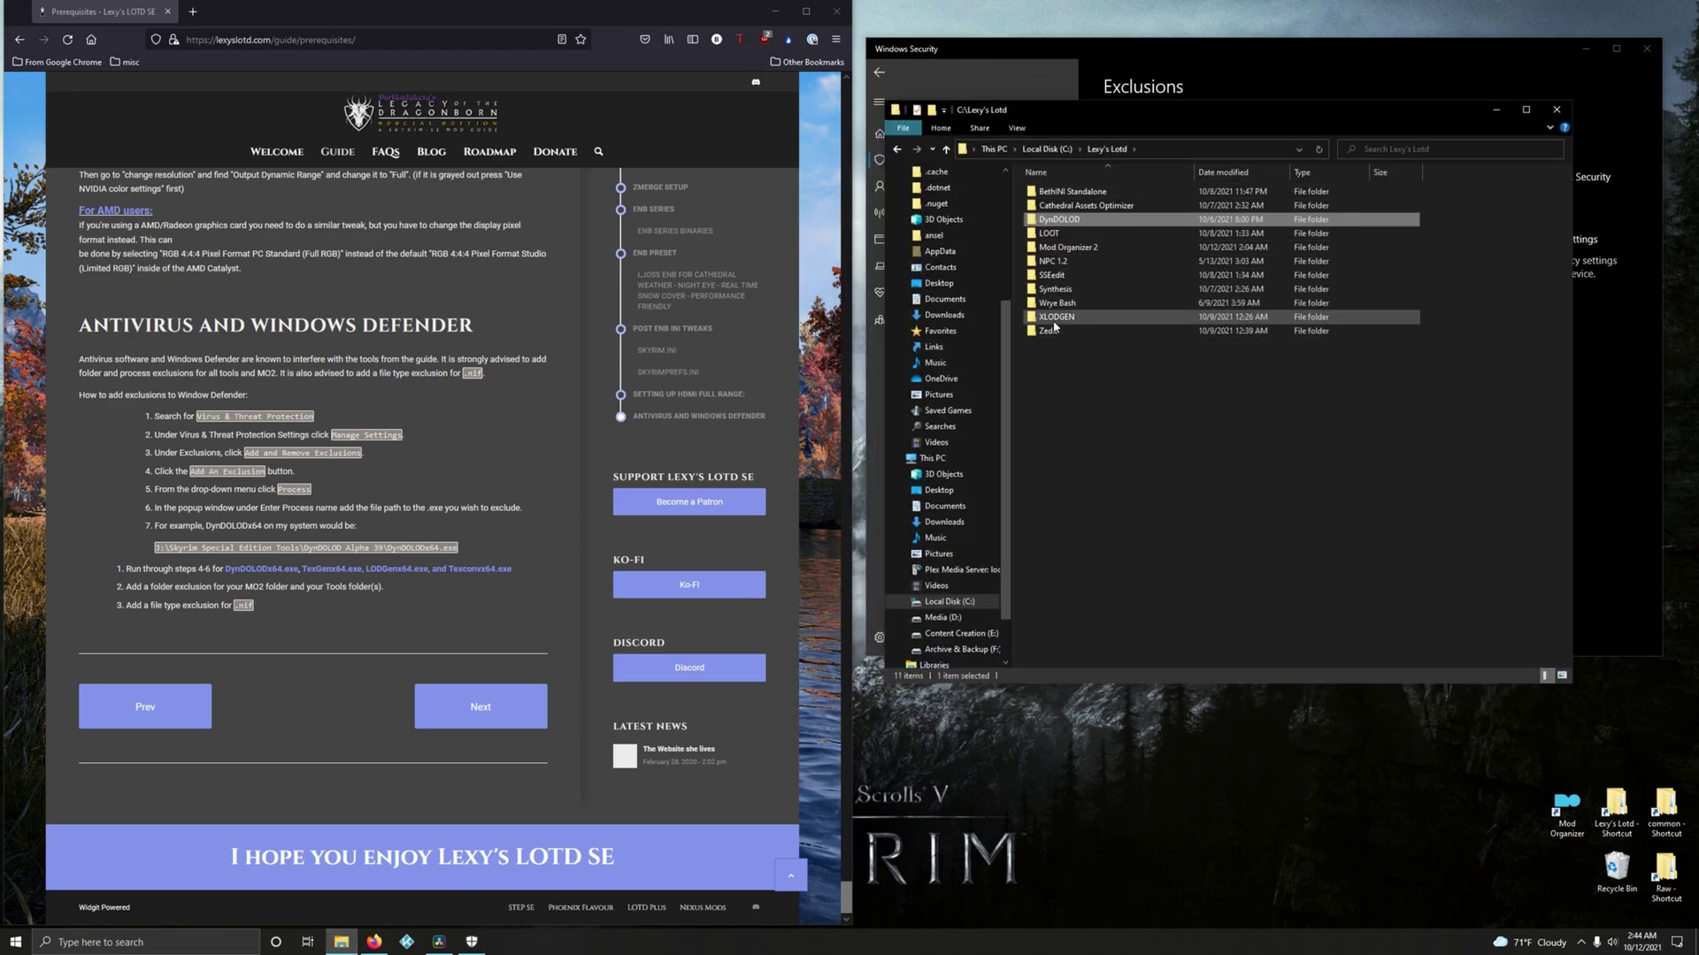
double_click(1071, 319)
left_click(1061, 148)
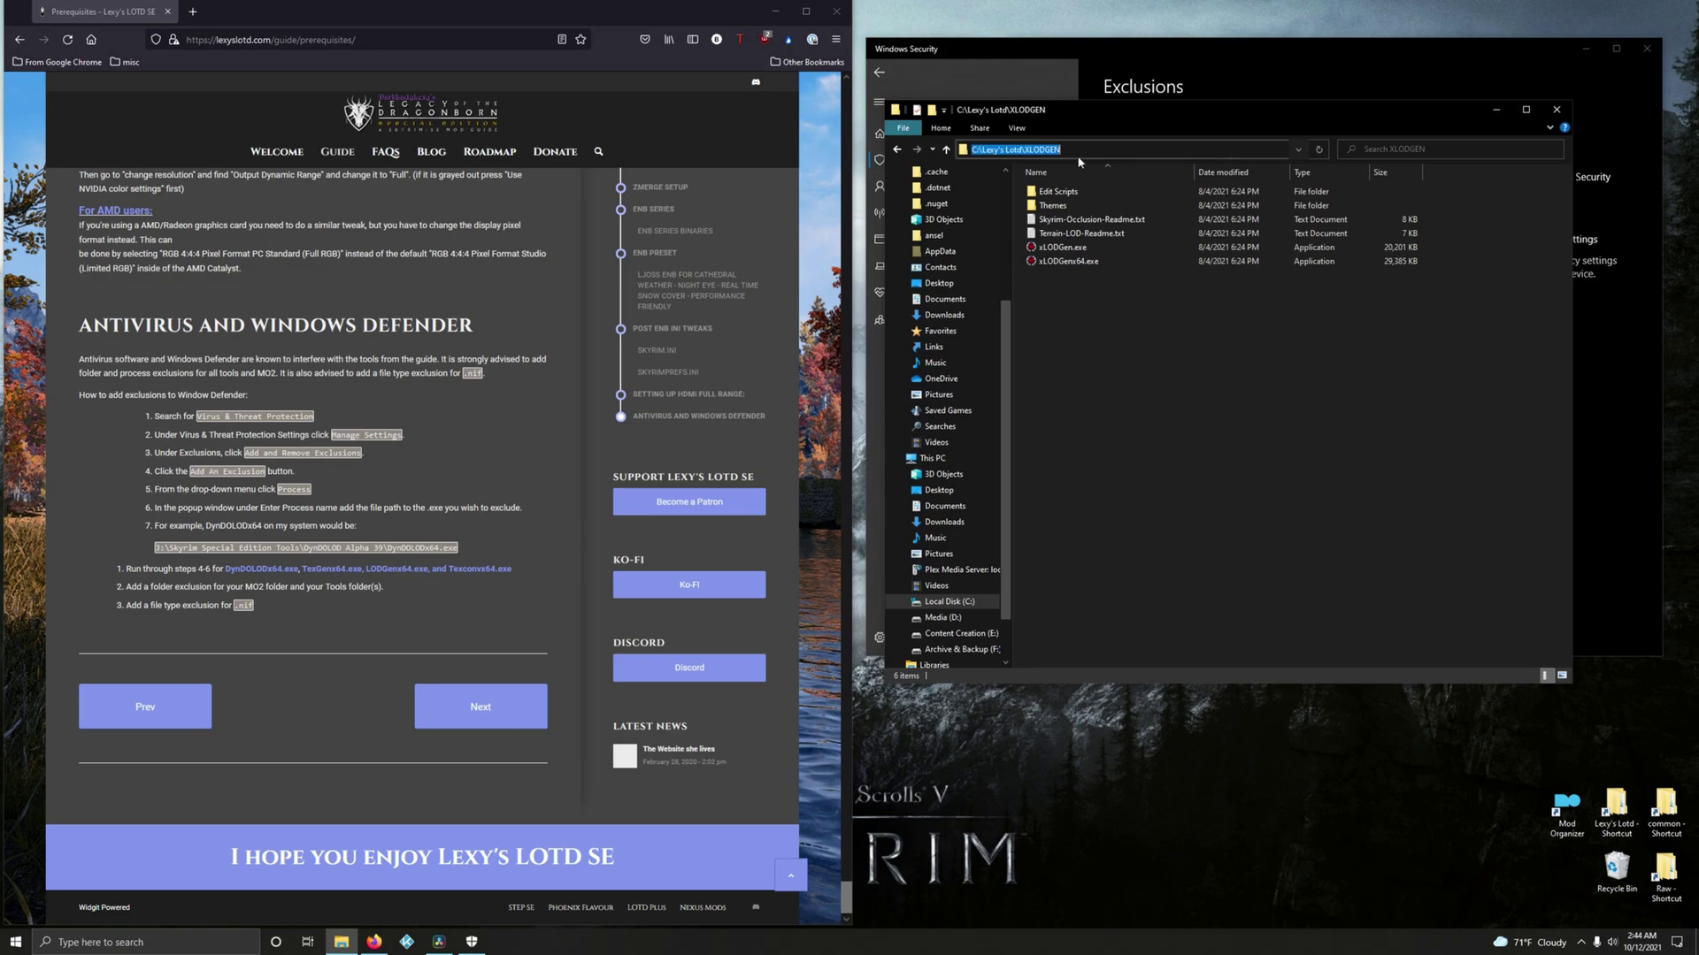
right_click(1058, 151)
left_click(1084, 195)
key("alt+F4")
Step: Add a process exclusion for C:\Lexy's Lotd\XLODGEN\lodgenx64.exe
left_click(1159, 198)
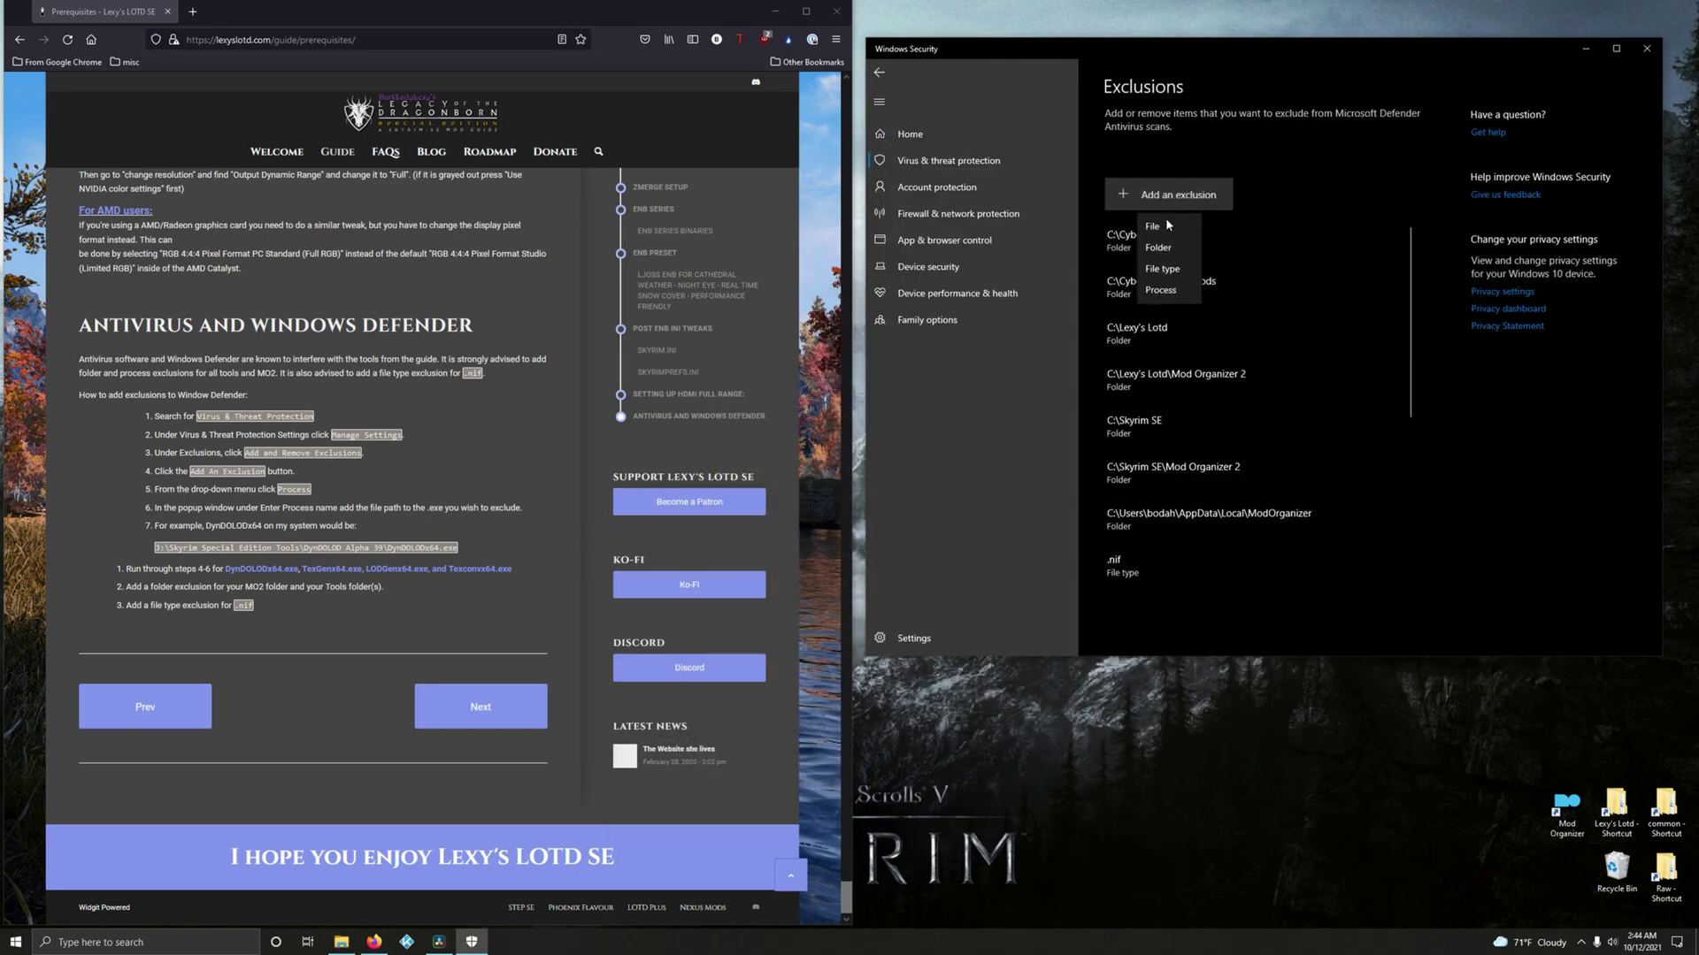
left_click(1160, 295)
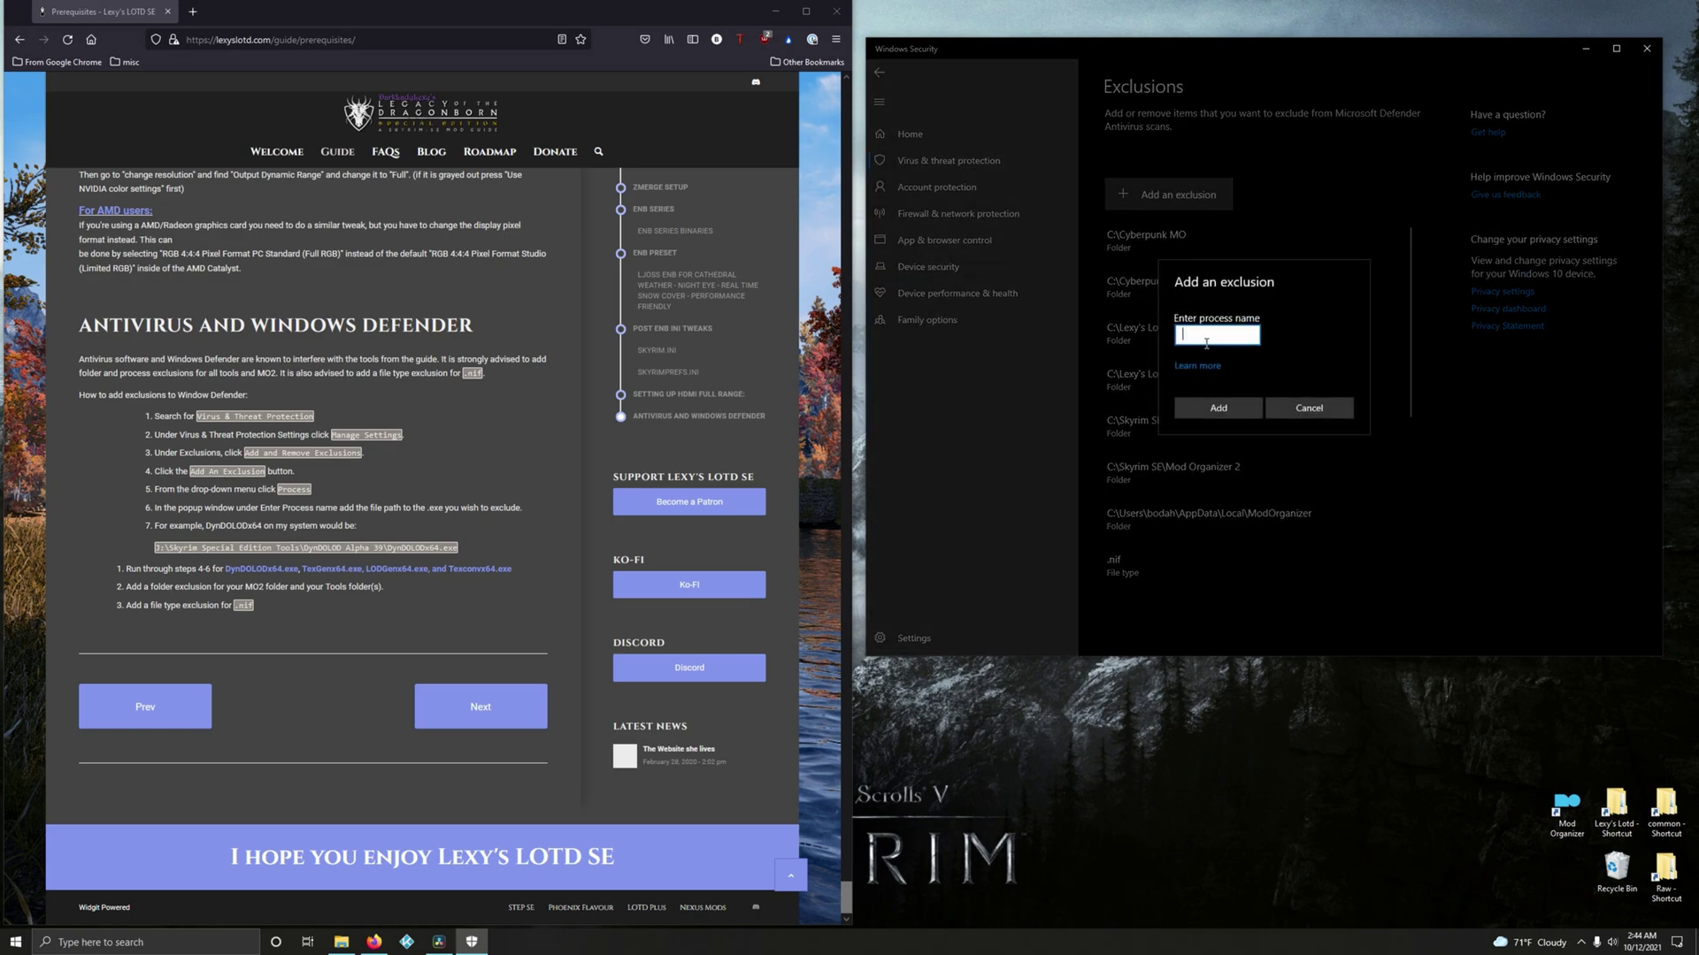
key("ctrl+v")
type("\\")
type("lodgen")
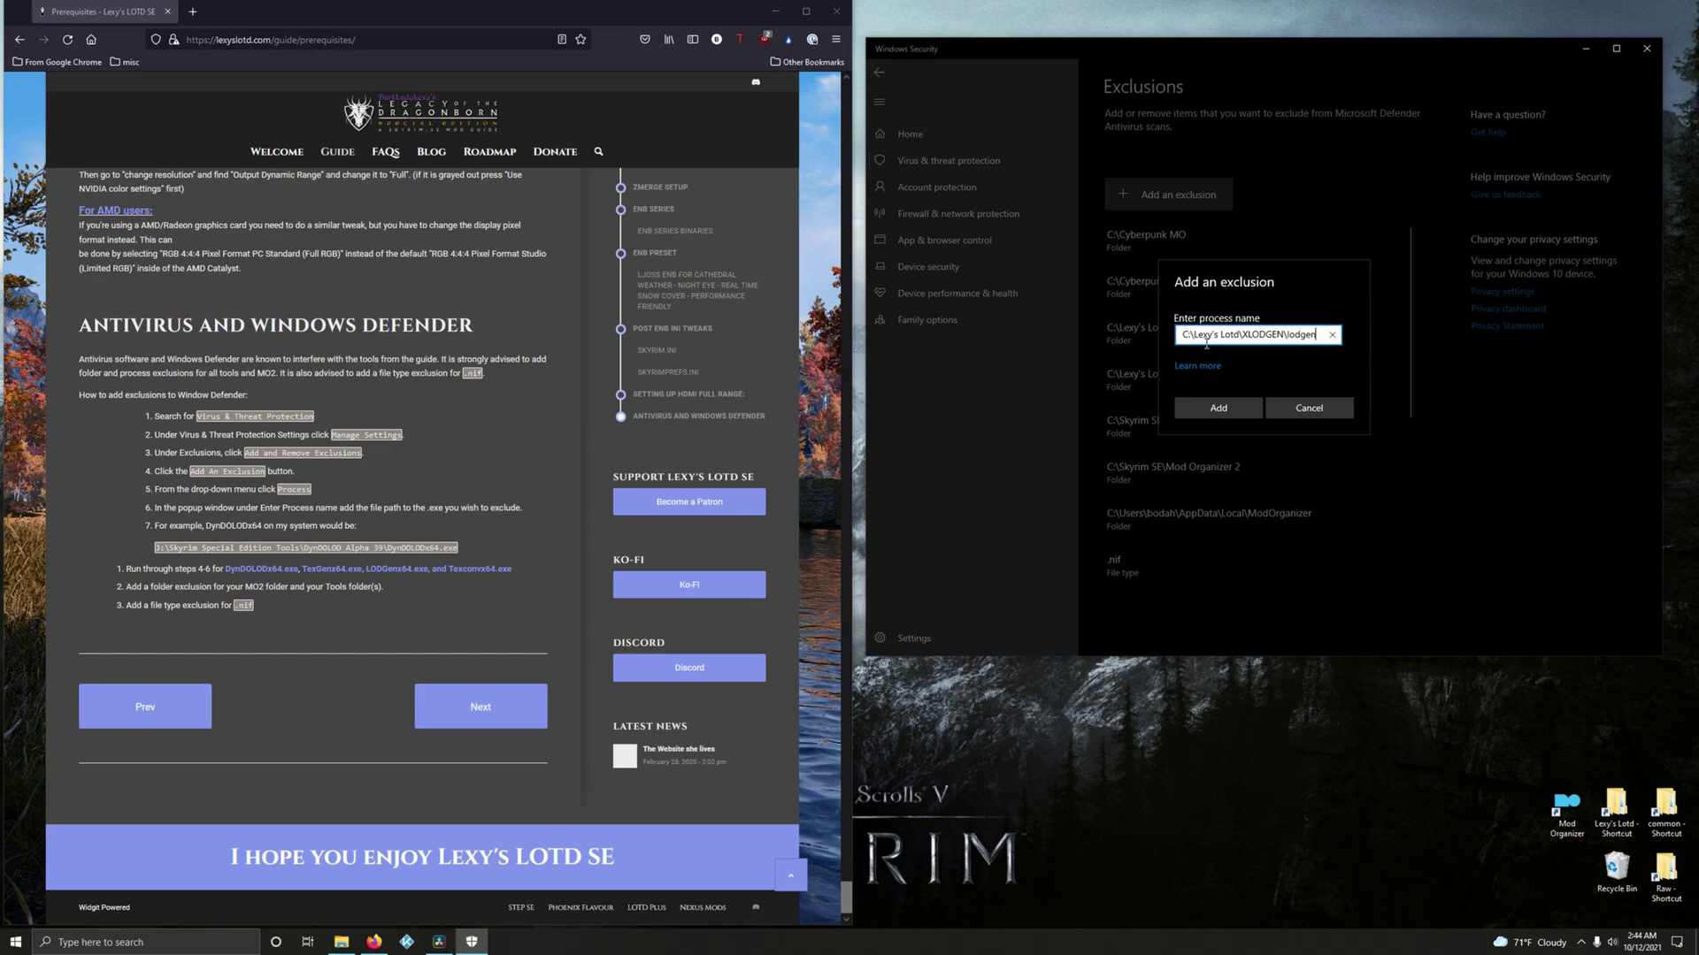
type("x64.exe")
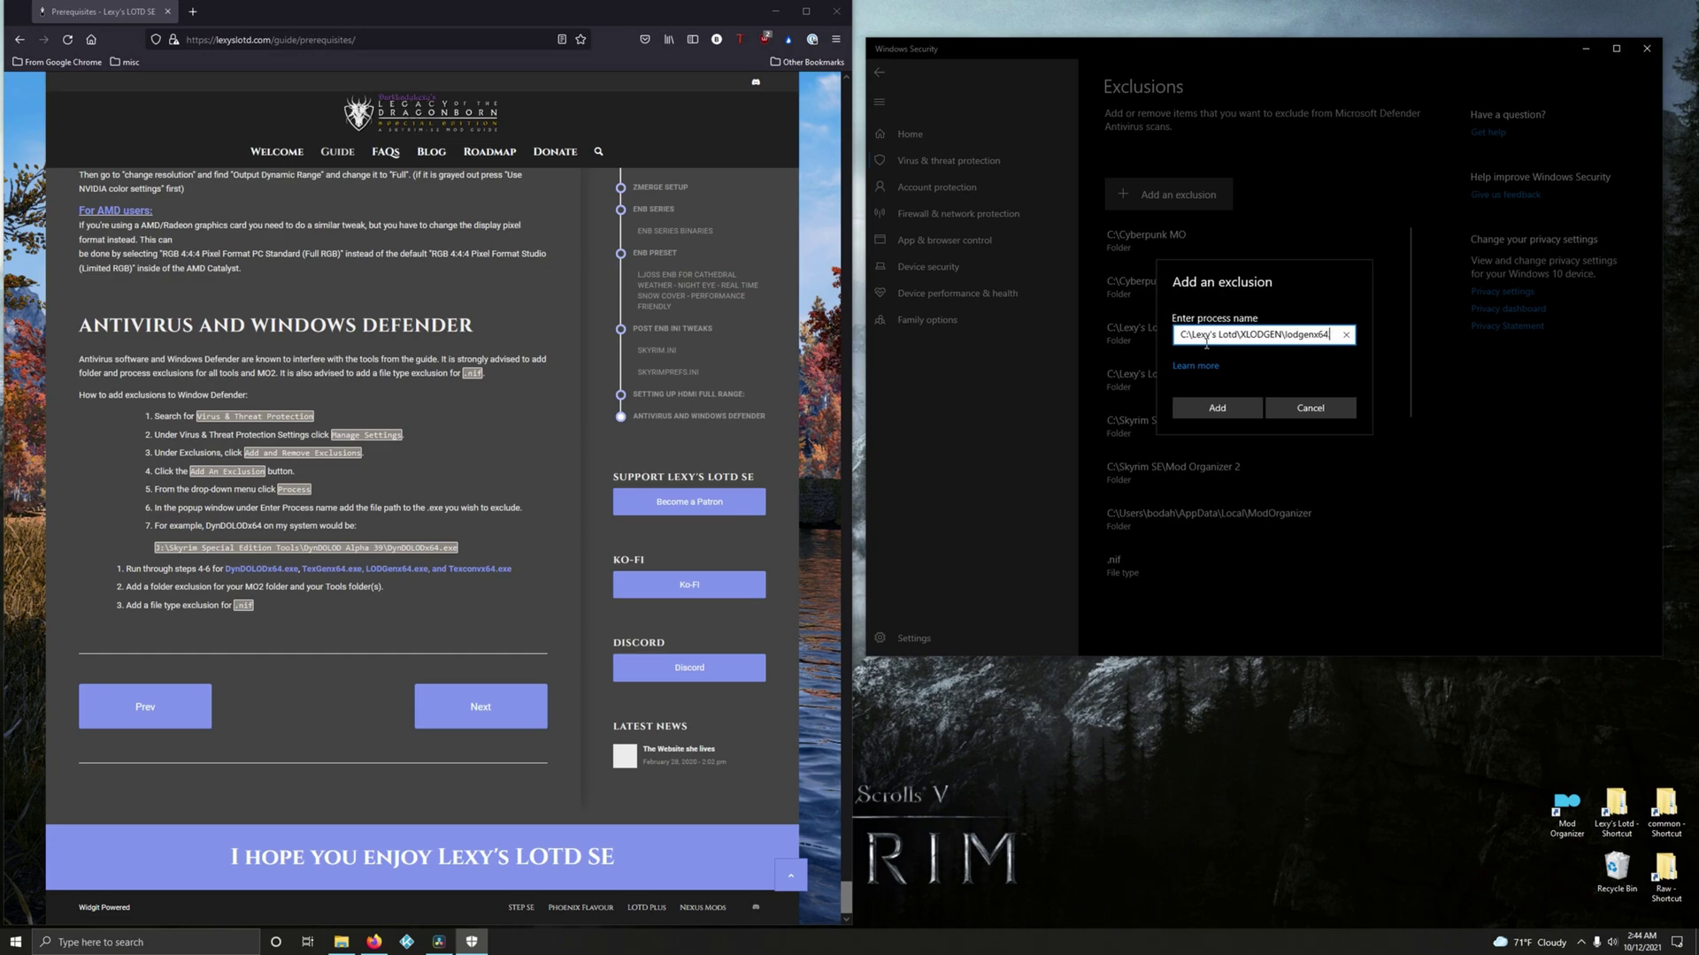
left_click(1214, 408)
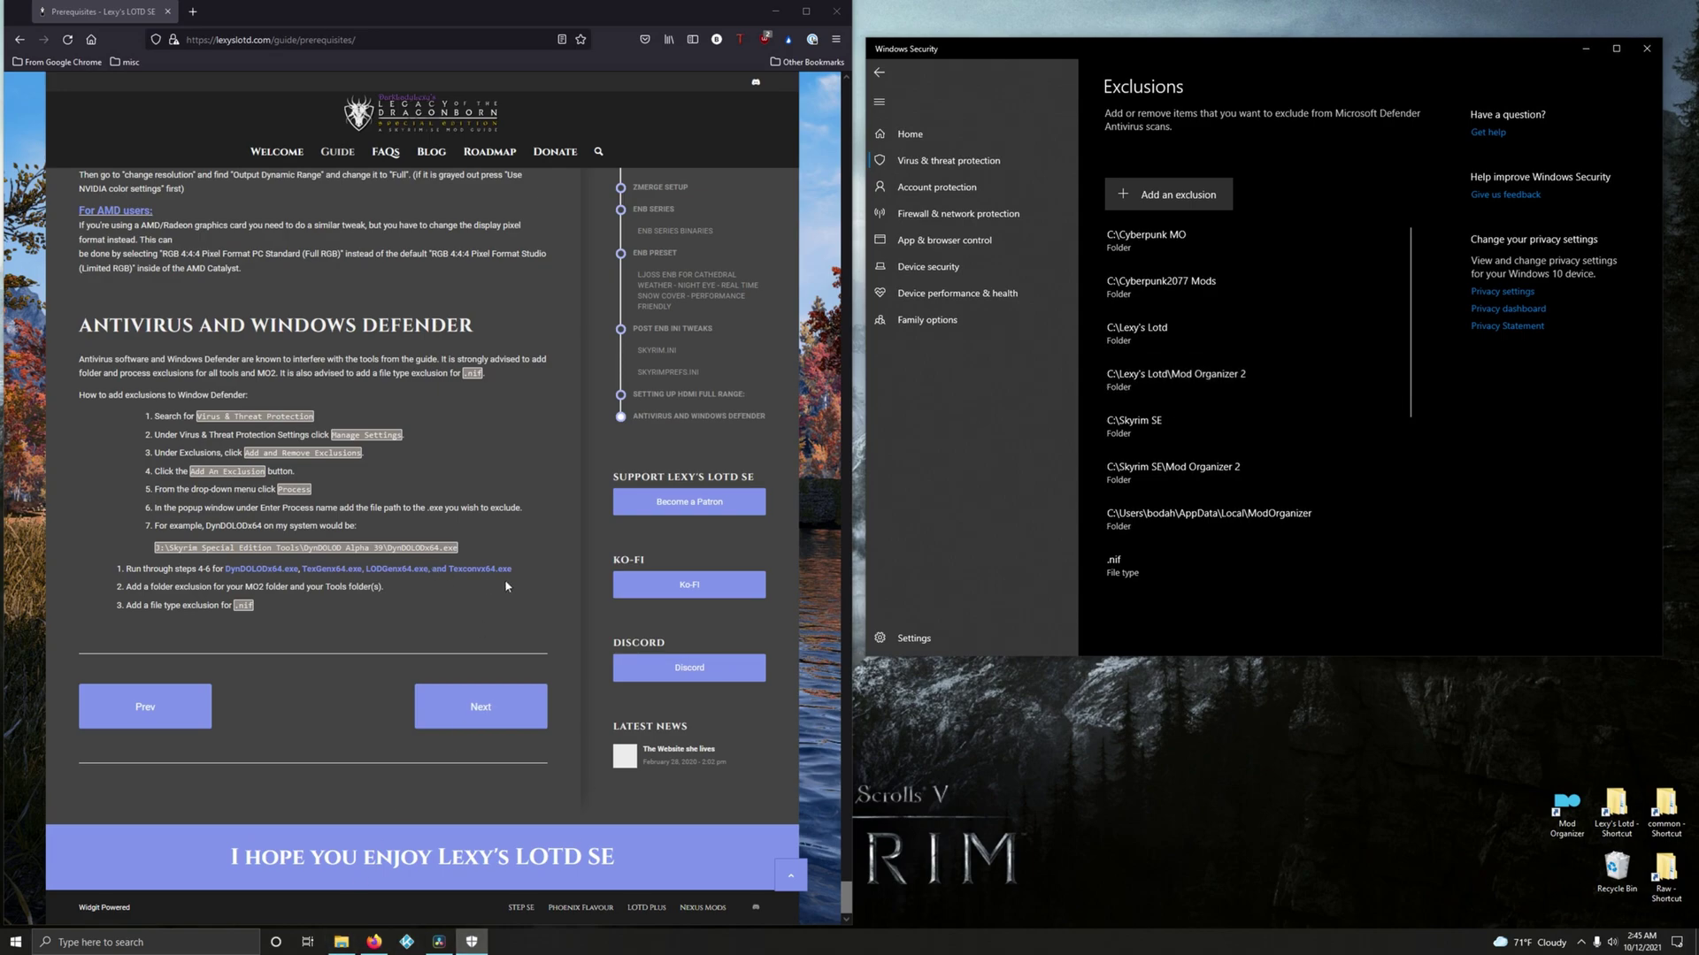
Step: Open the Edit Scripts folder inside XLODGEN, copy its folder path, and return to the exclusions list
left_click(340, 942)
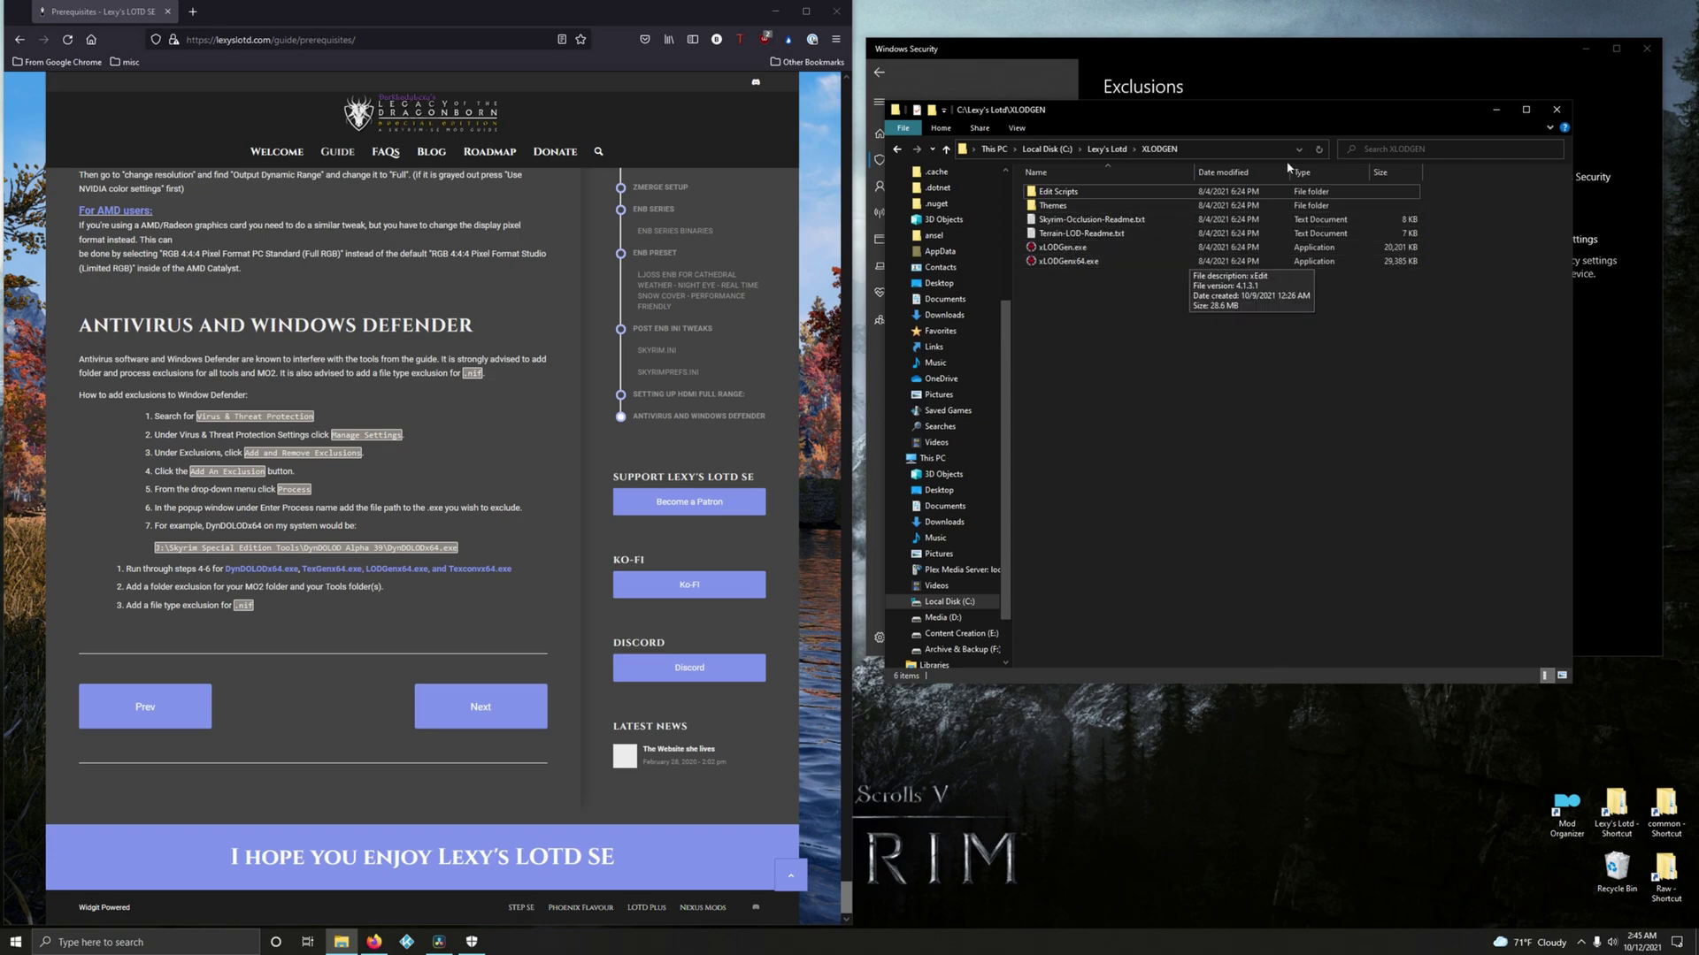
double_click(1058, 191)
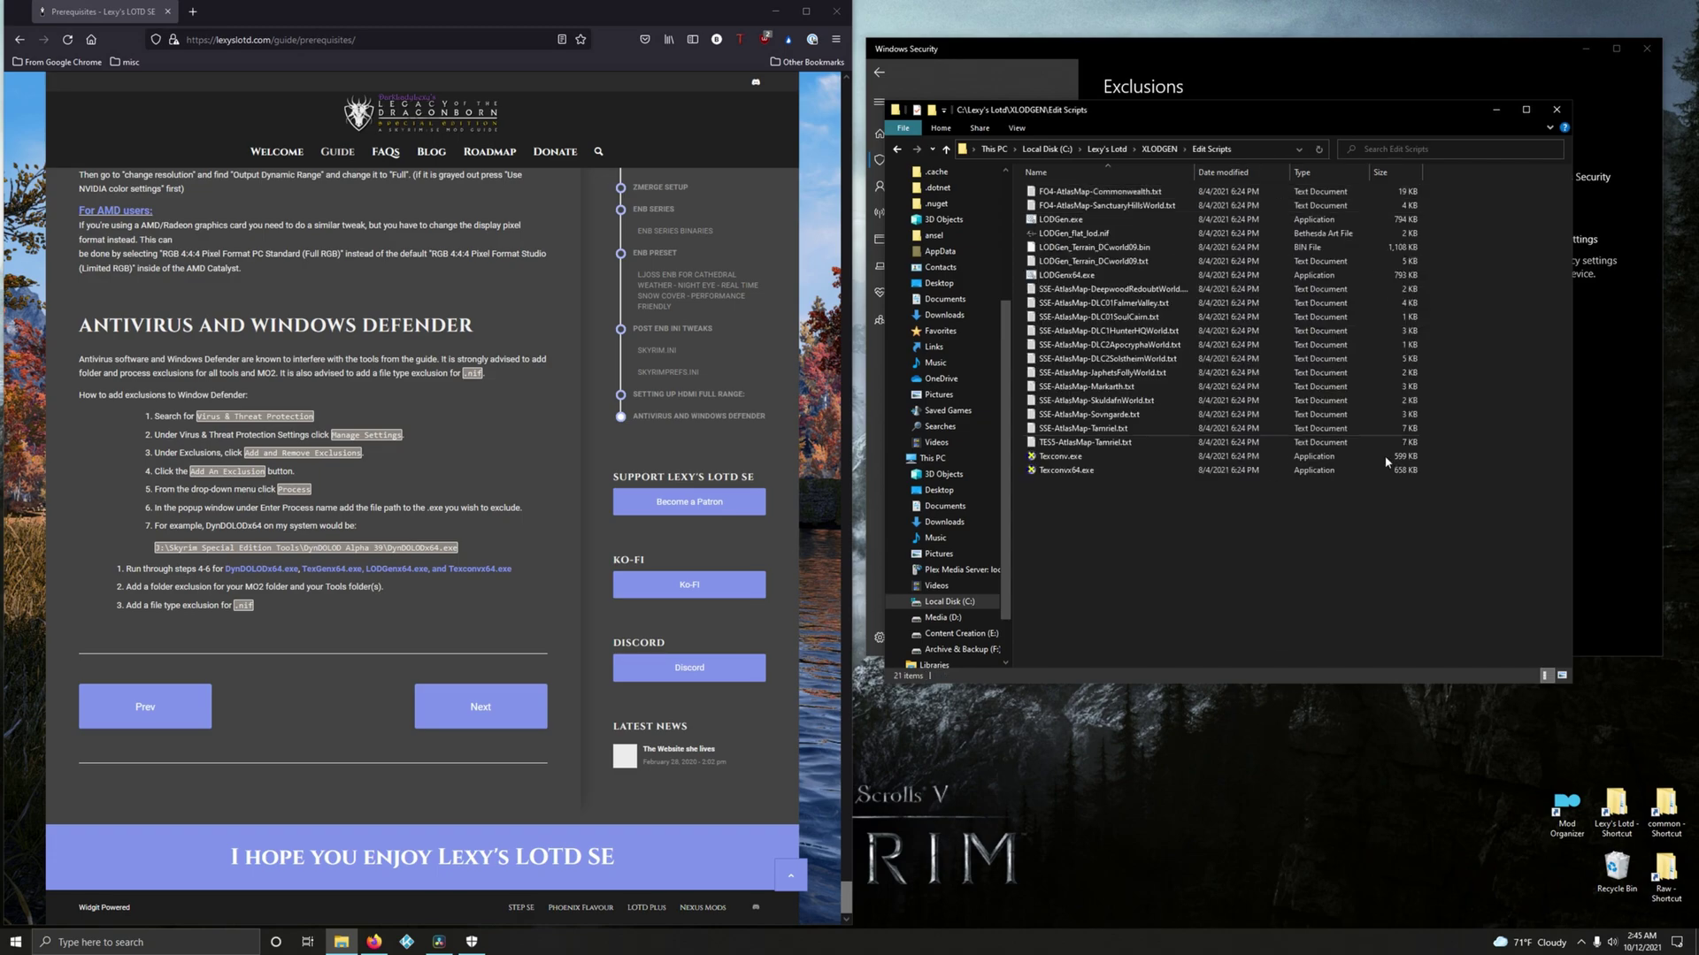
left_click(1236, 152)
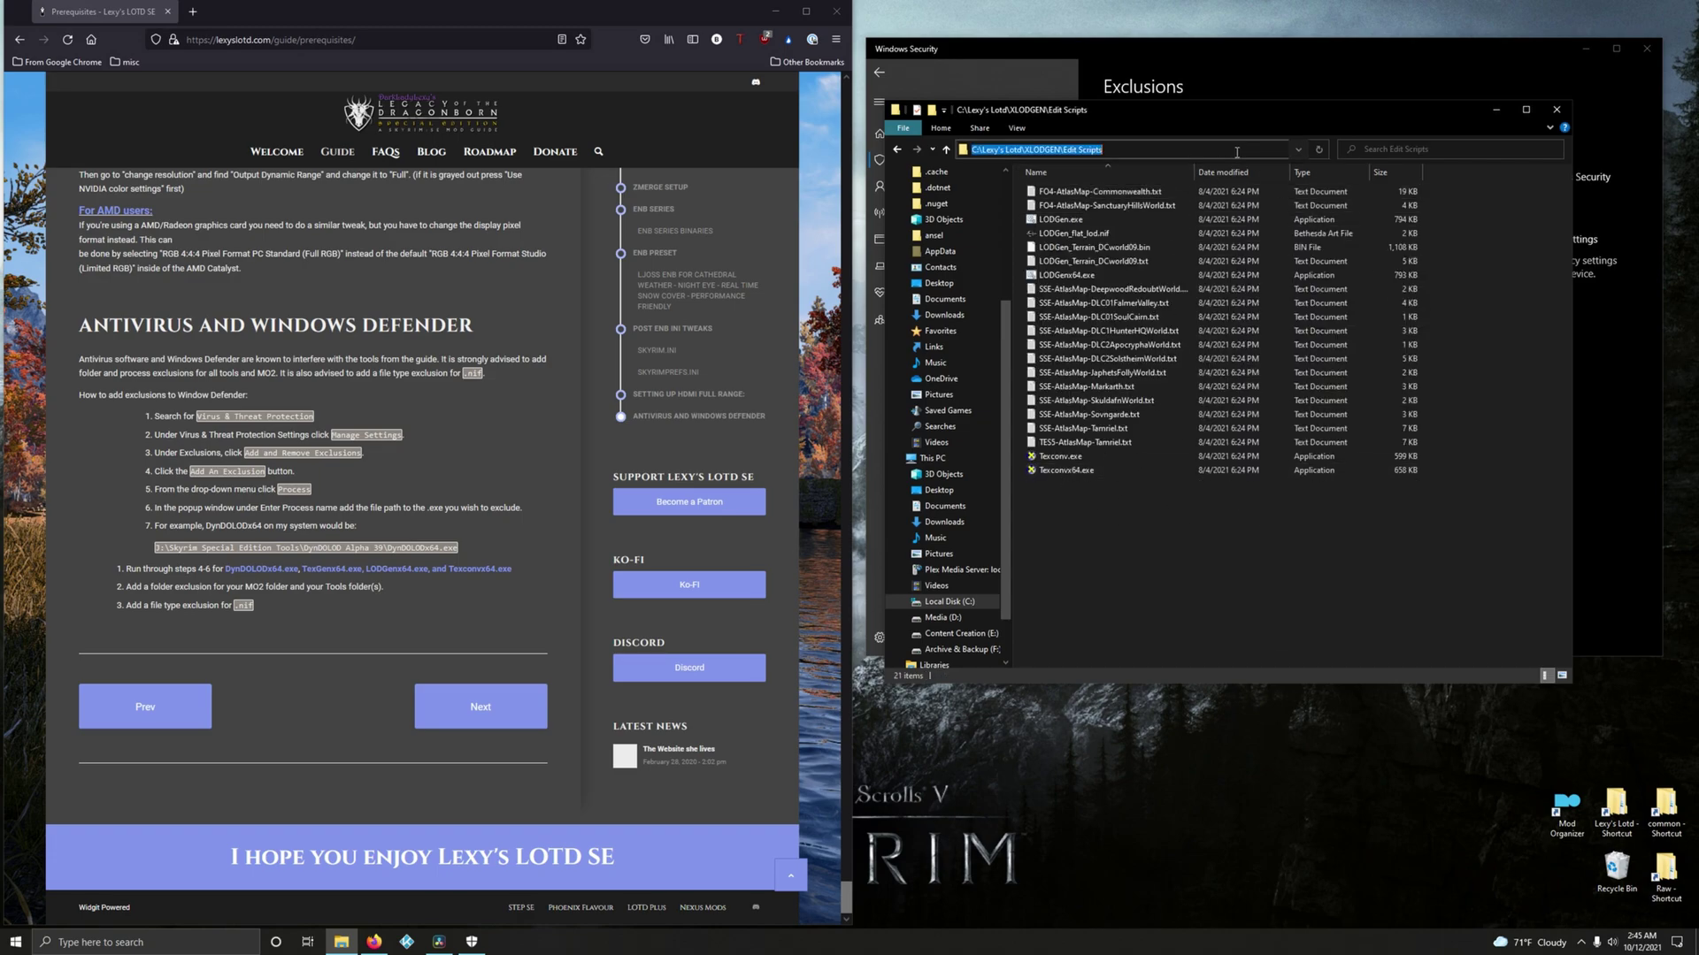
right_click(1079, 160)
left_click(1115, 197)
left_click(1336, 62)
Step: Add a process exclusion for C:\Lexy's Lotd\XLODGEN\Edit Scripts\texconvx64.exe
left_click(1181, 194)
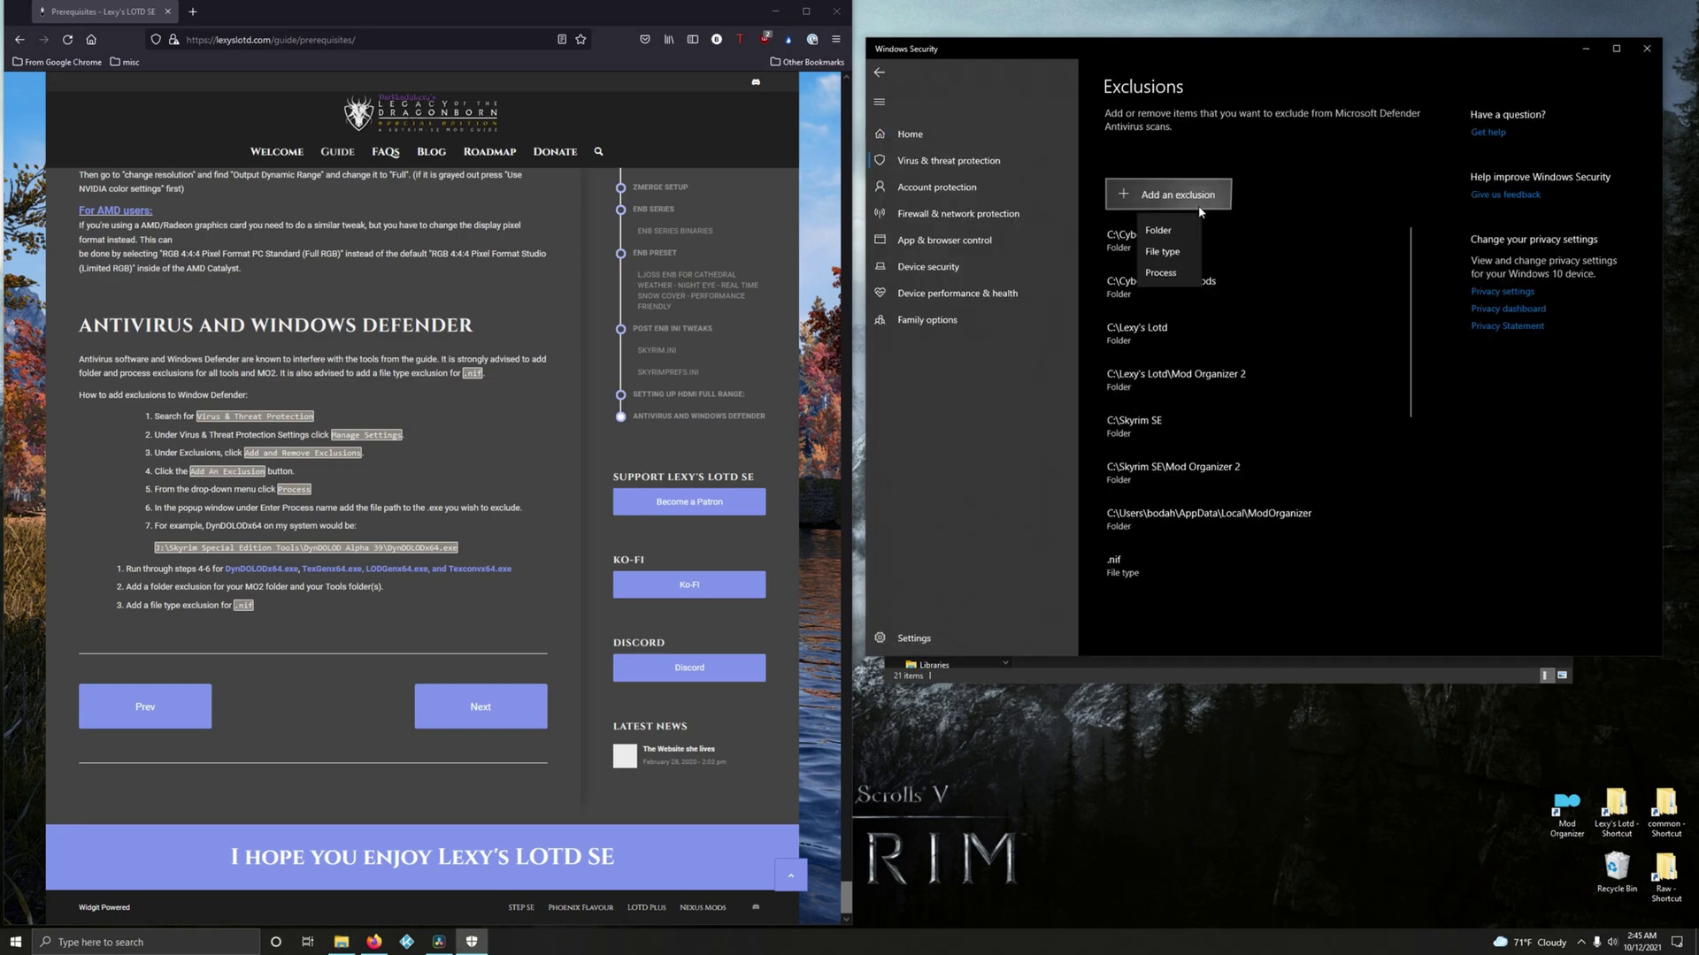
left_click(1181, 285)
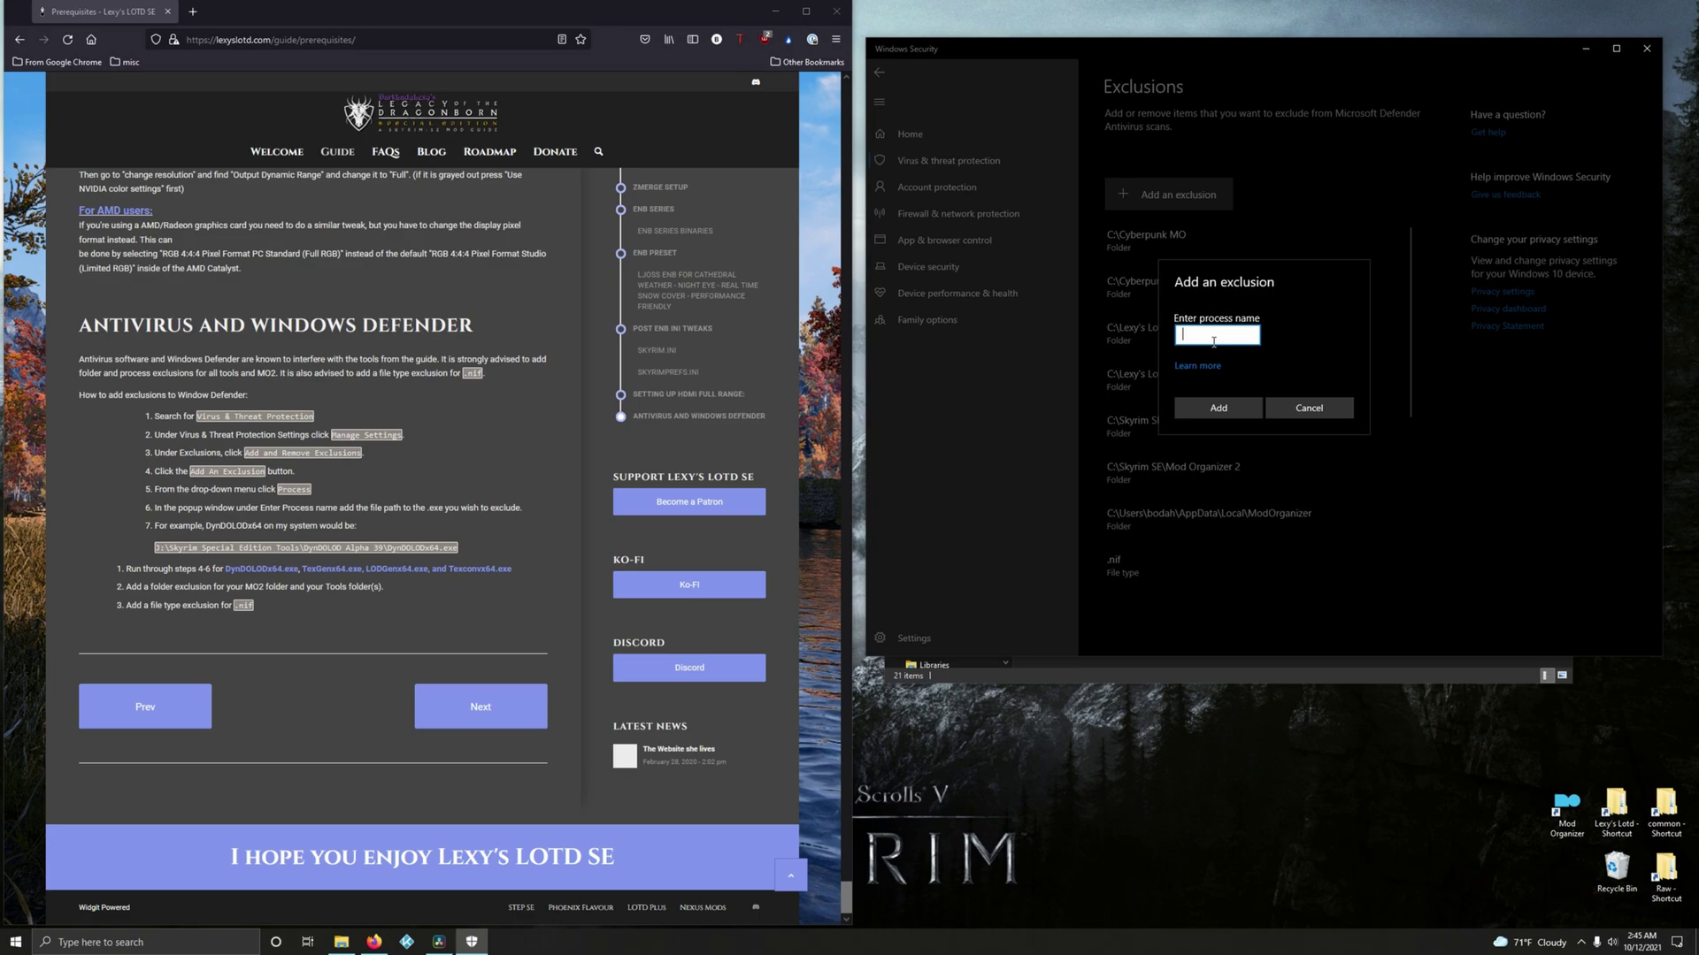
key("ctrl+v")
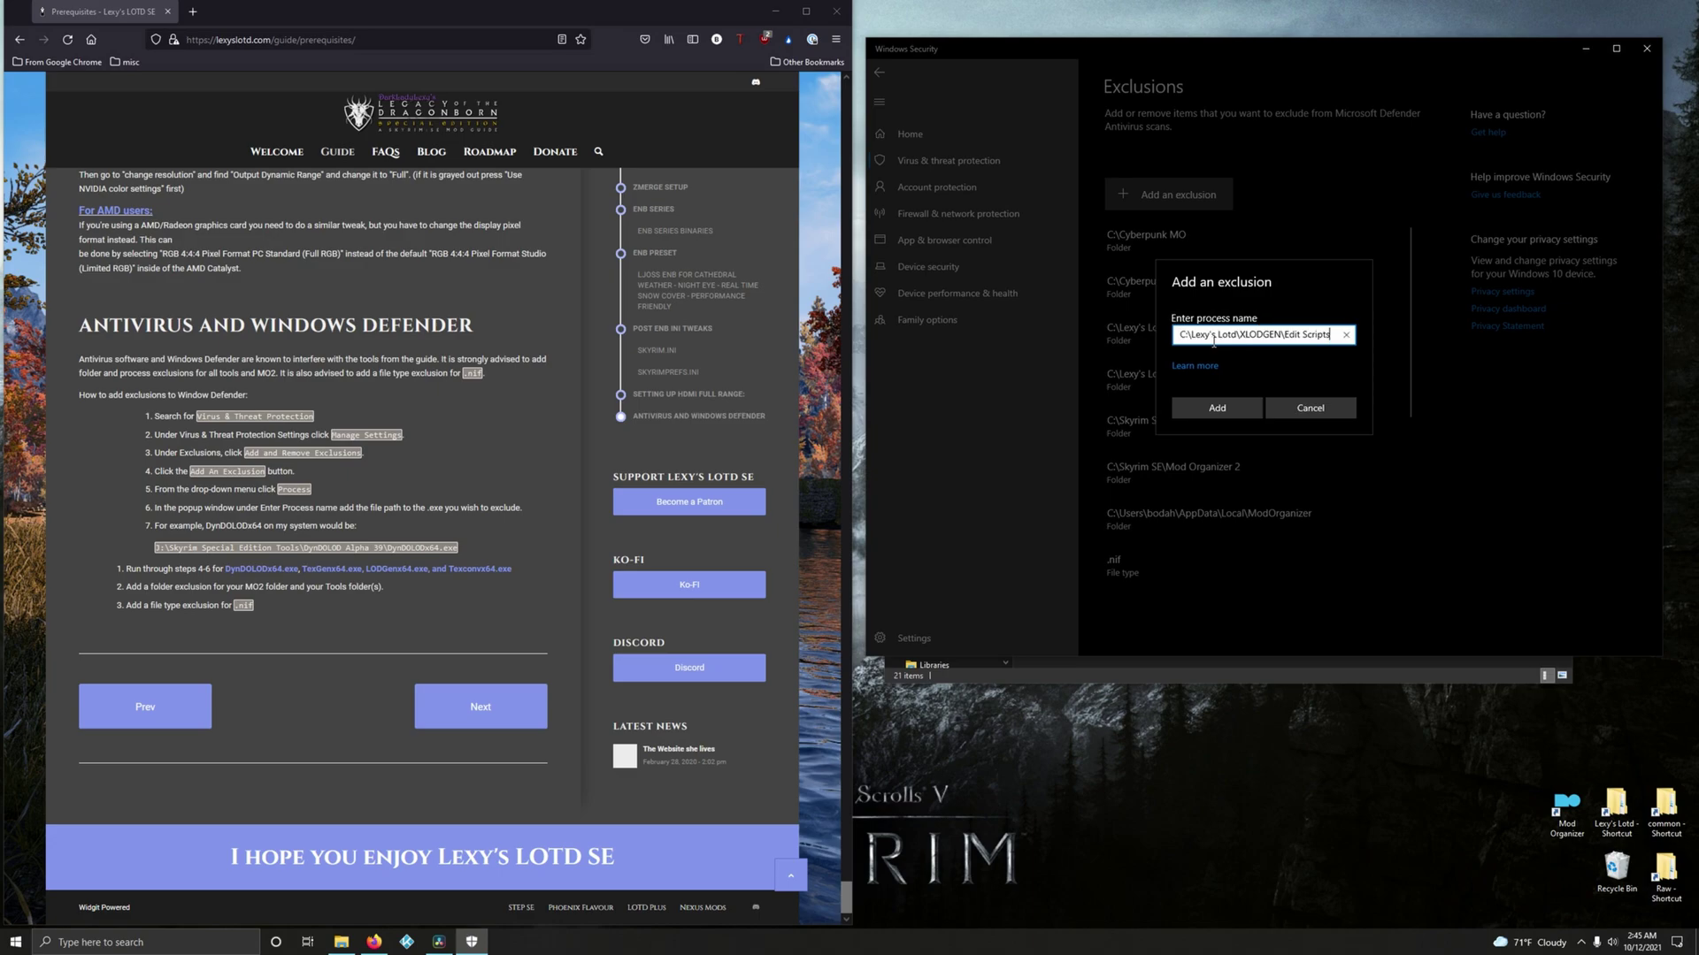
type("\\")
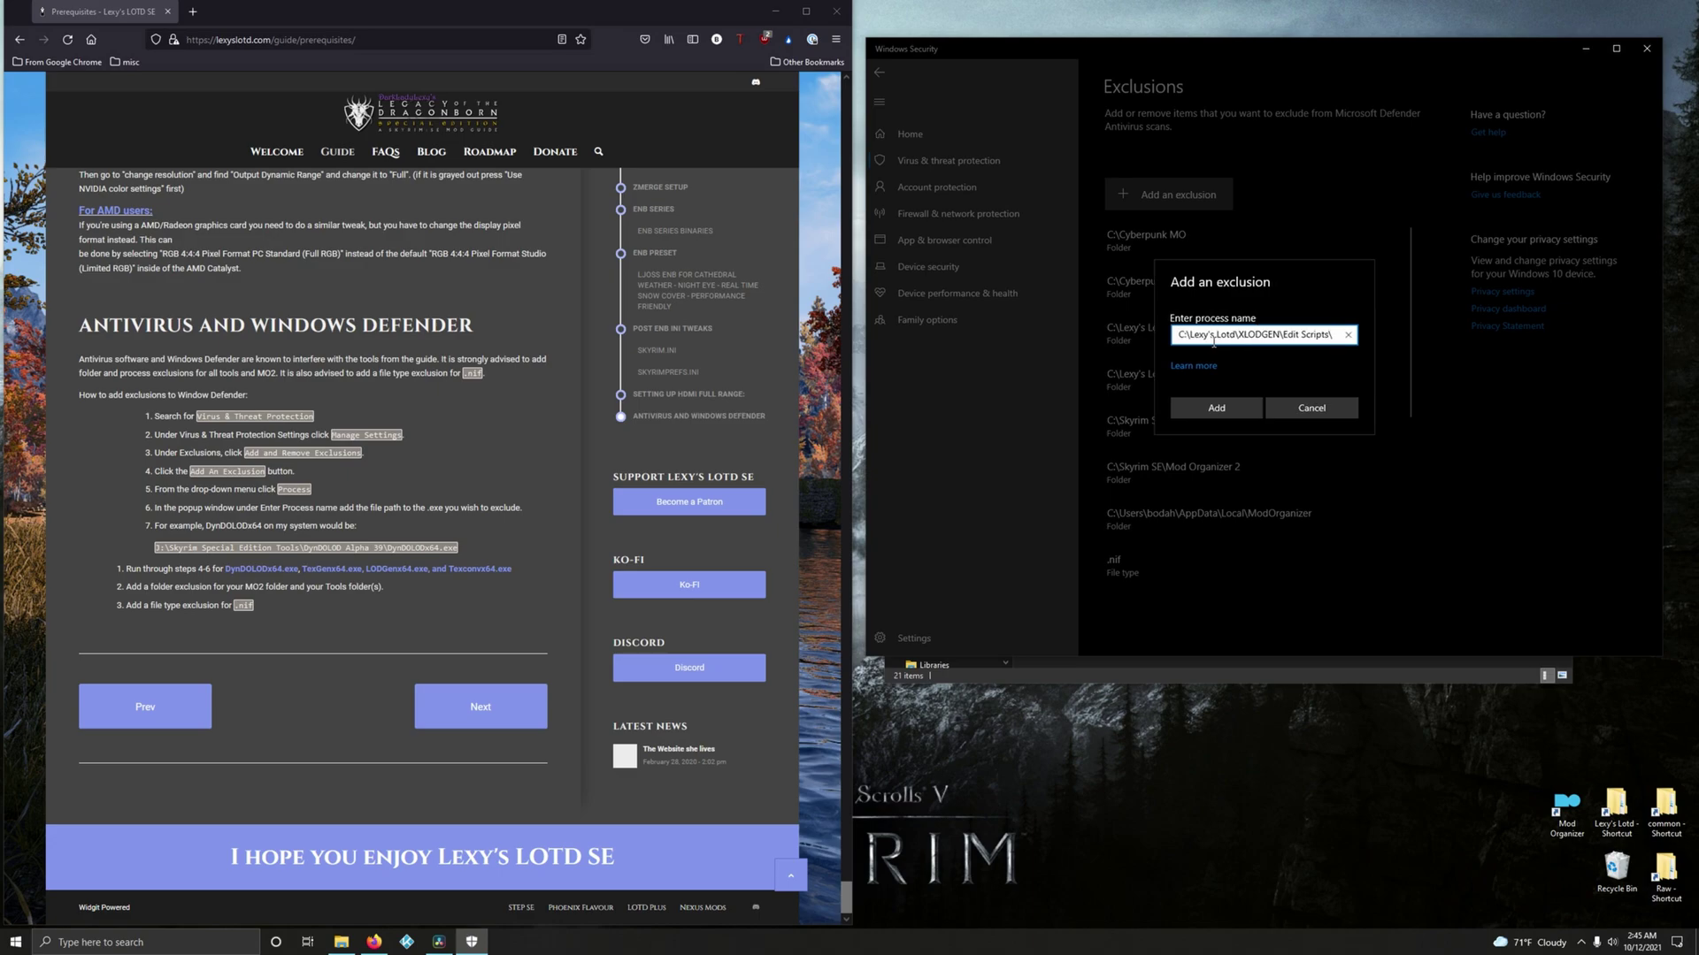
type("texco")
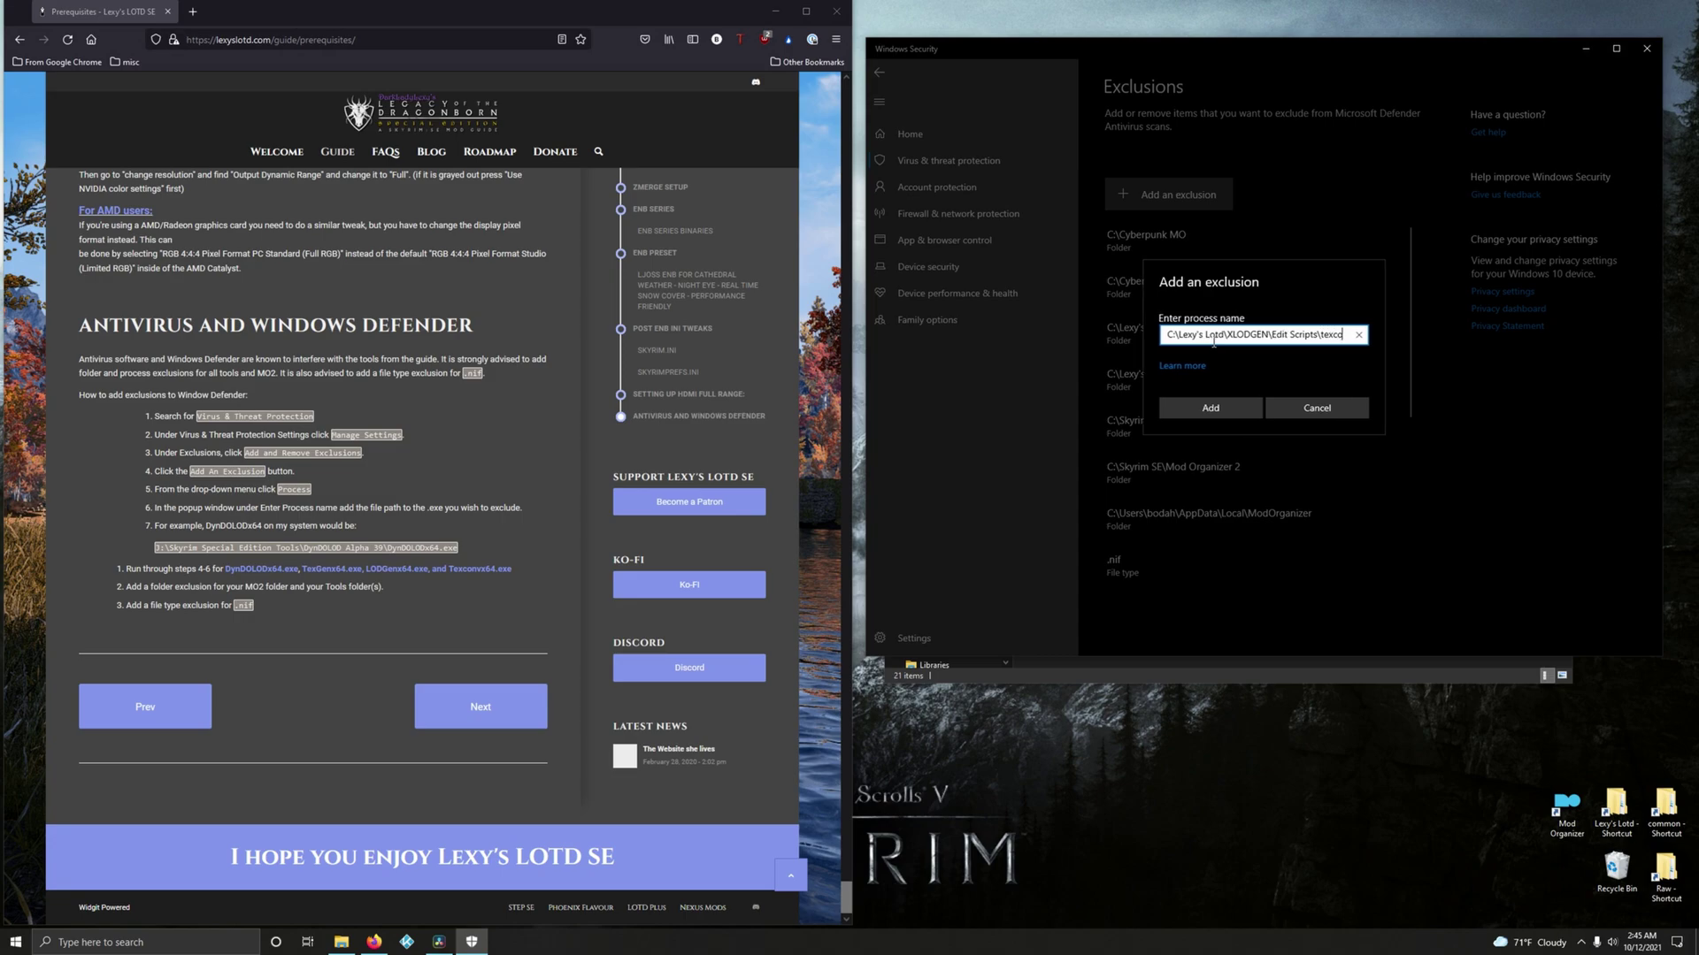
type("nvx64.exe")
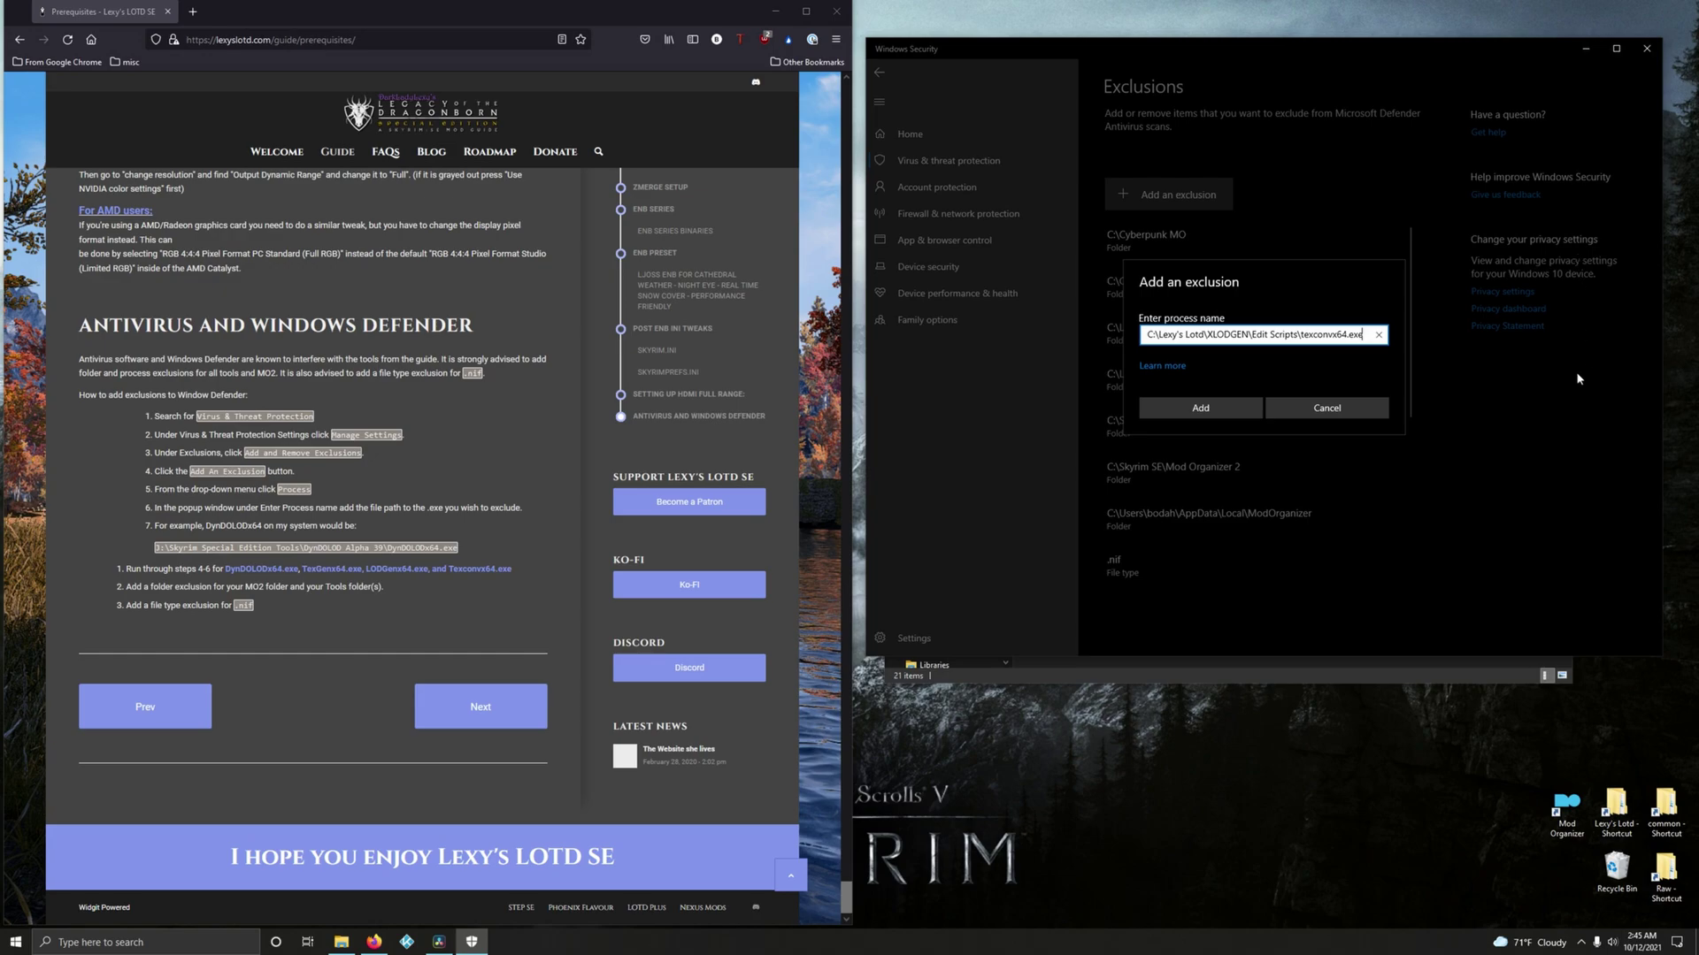
left_click(1200, 408)
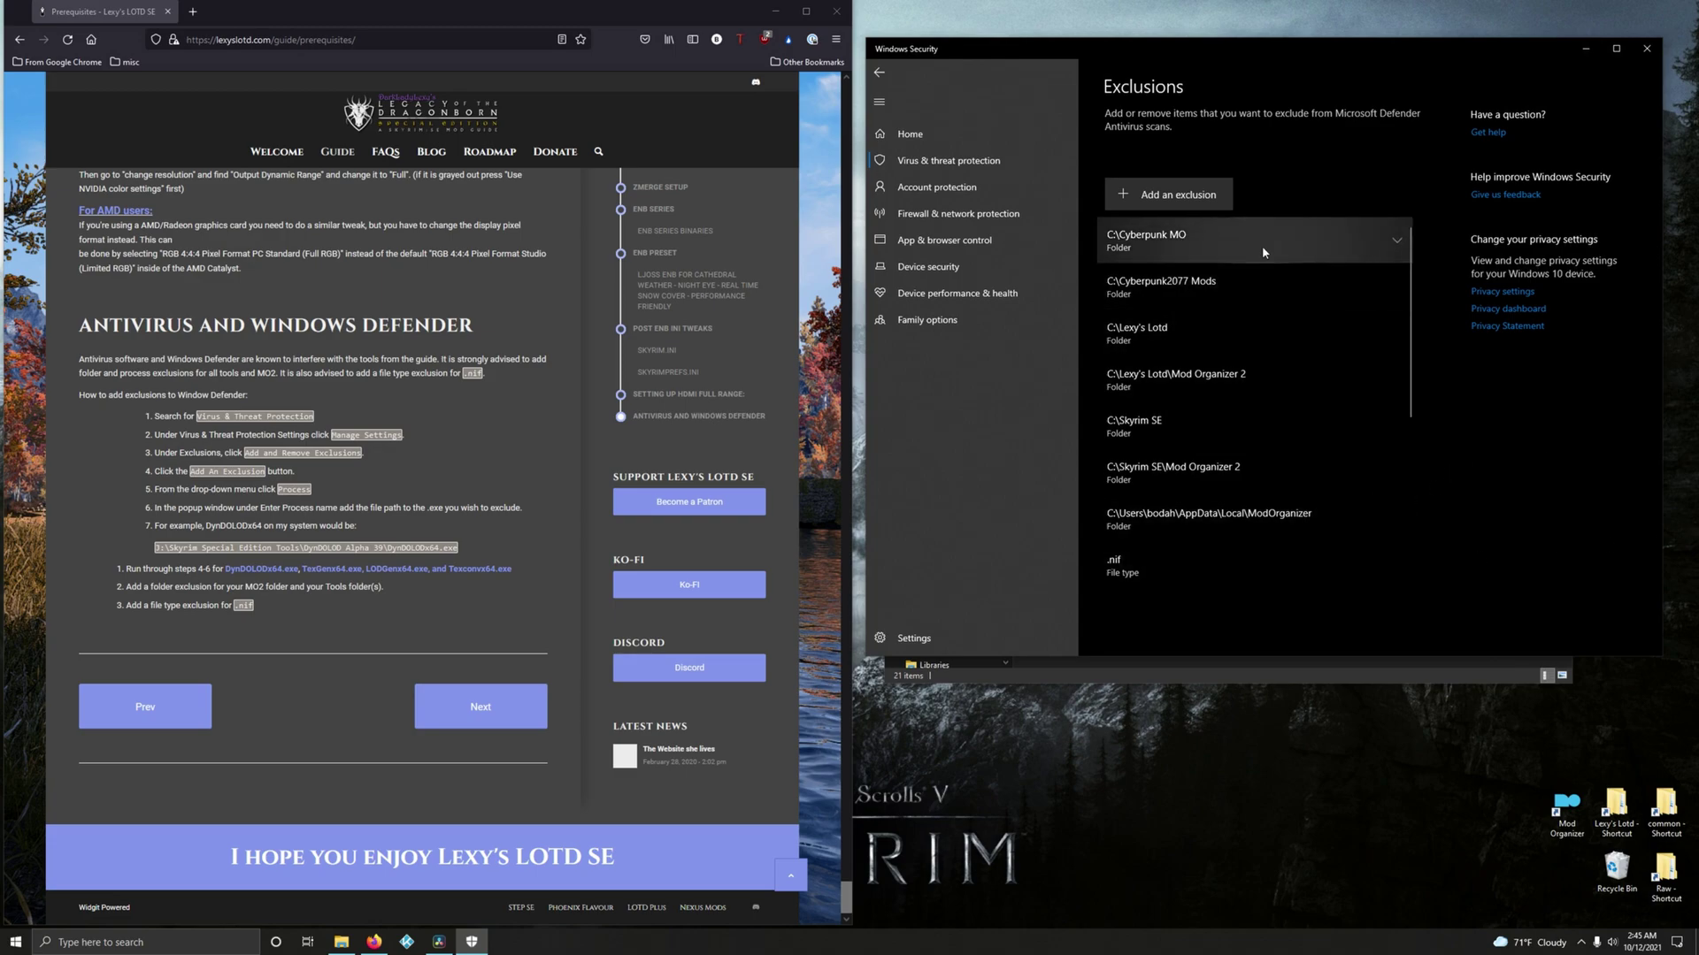
Step: Add a folder exclusion for the Lexy's Lotd folder on Local Disk (C:)
left_click(1163, 196)
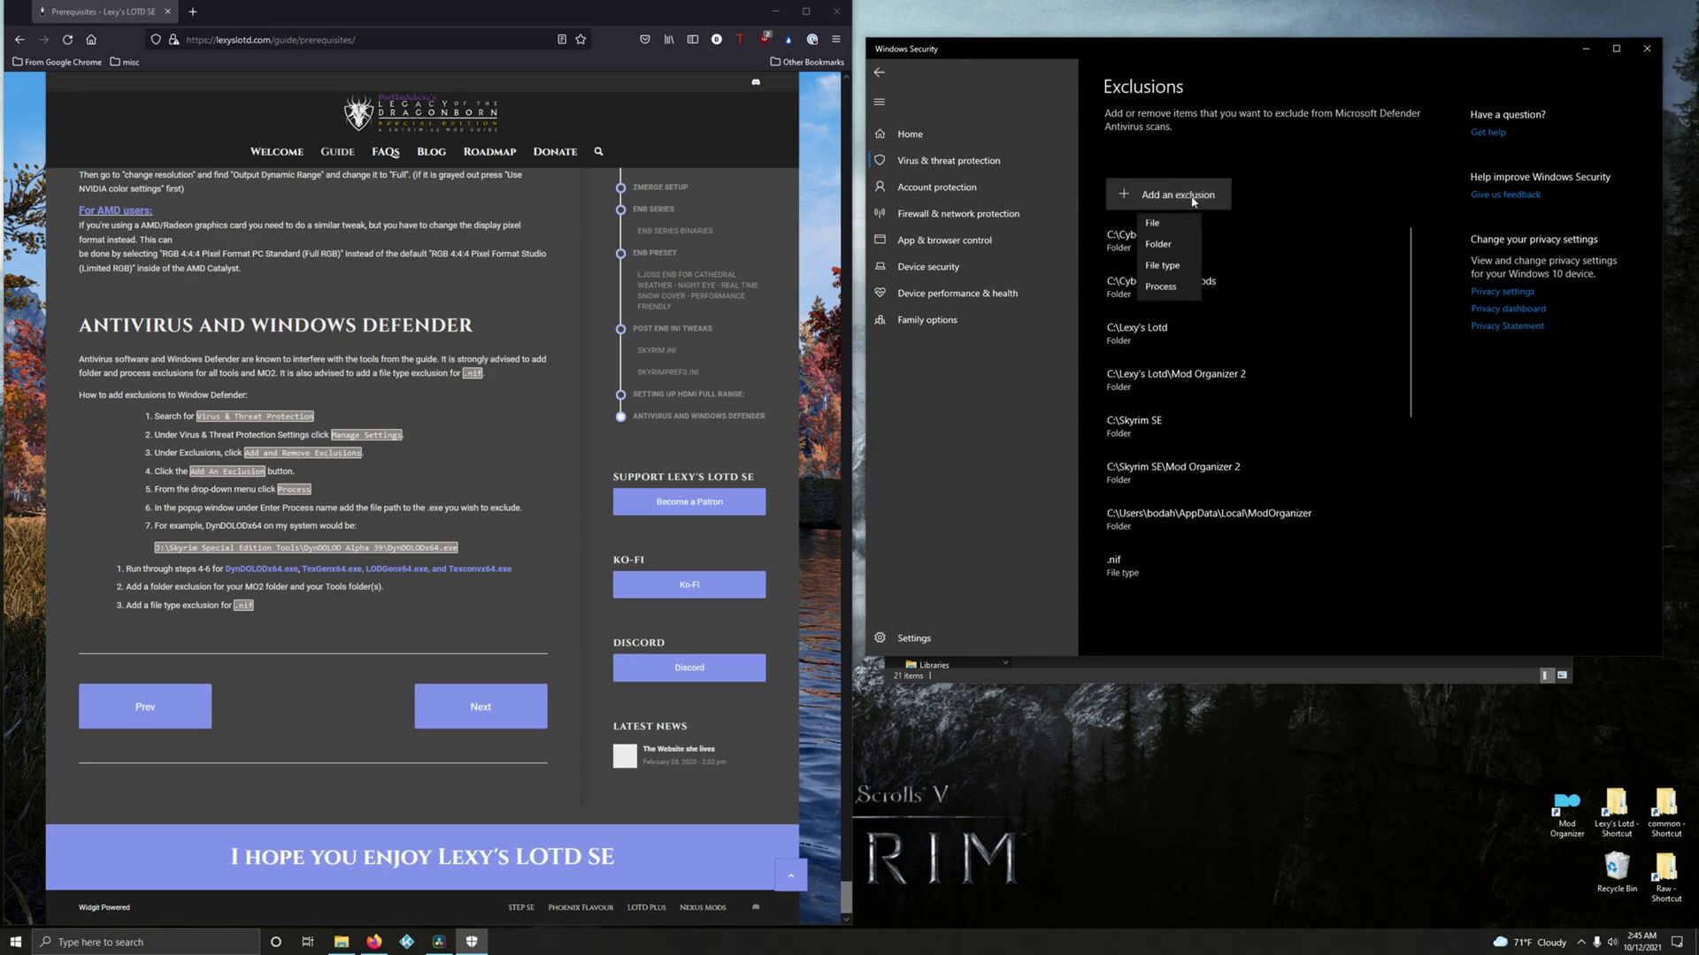
left_click(1159, 248)
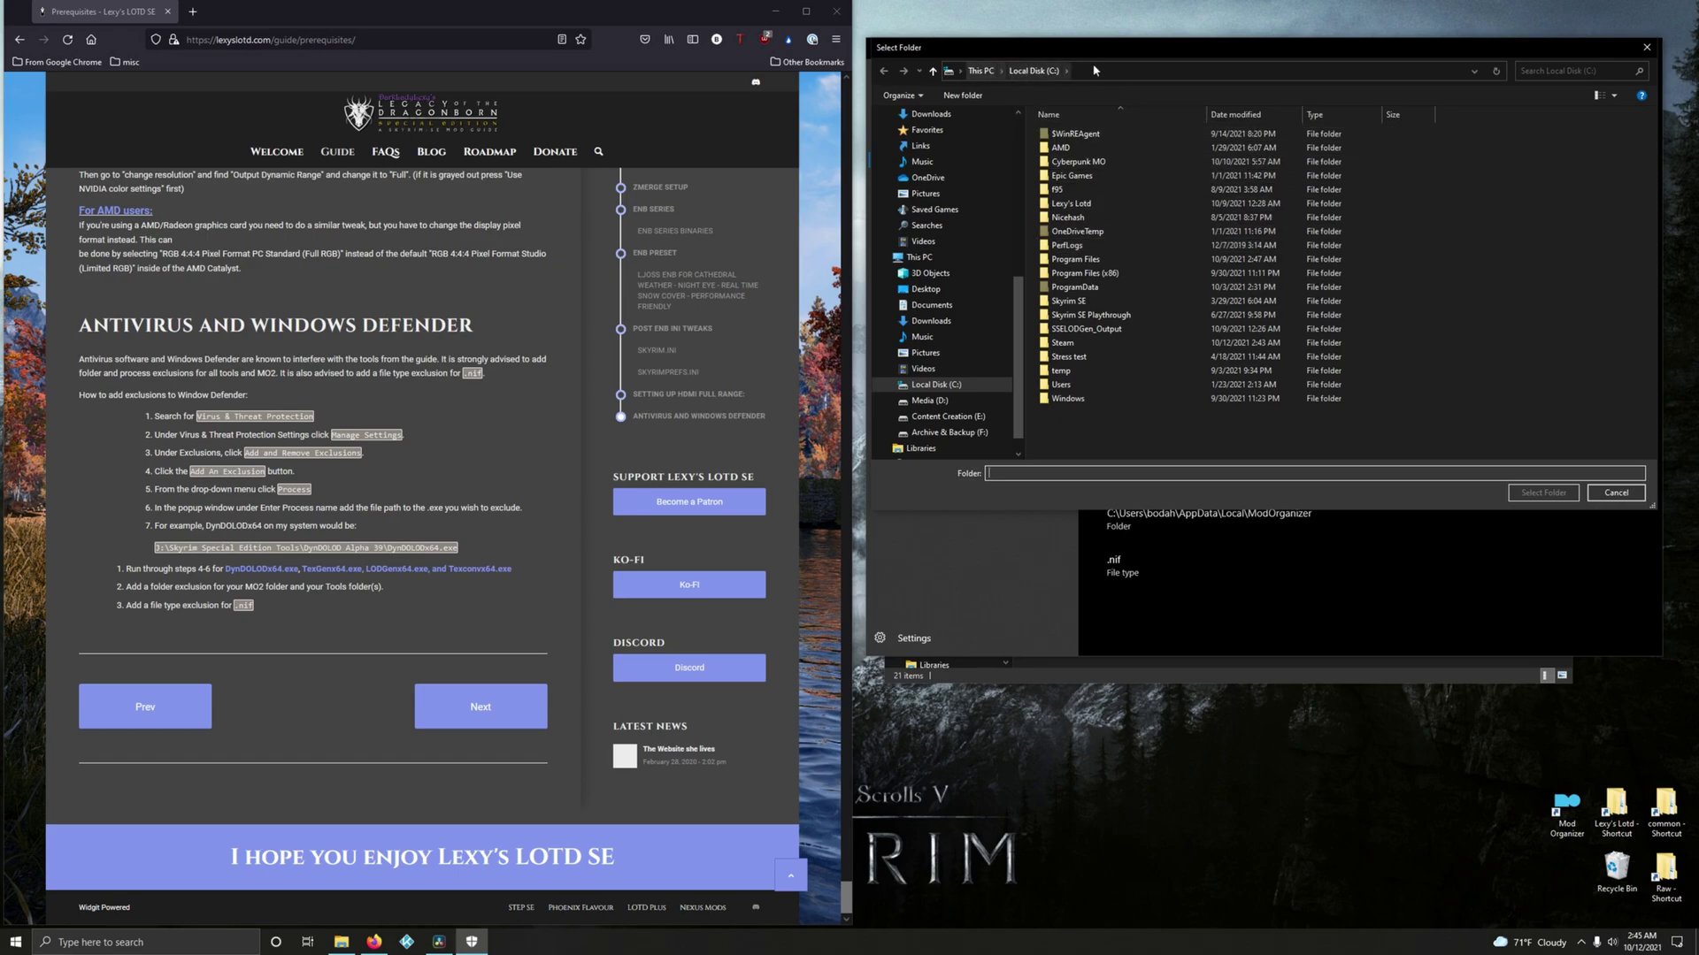
left_click(1093, 208)
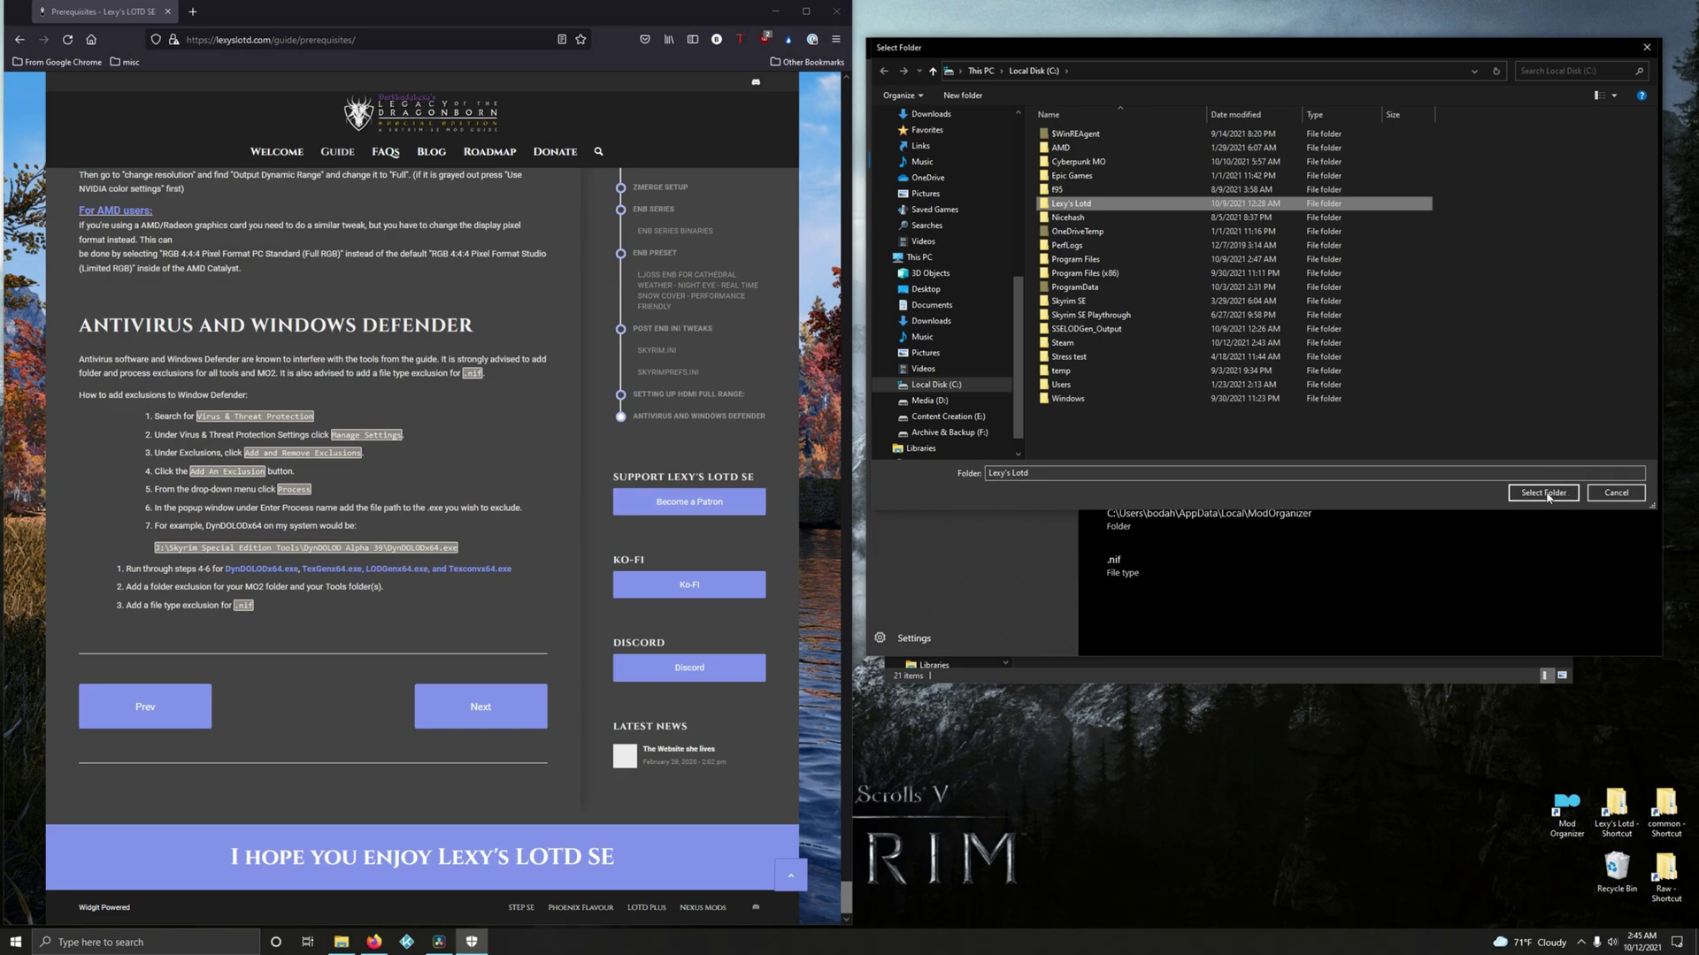
left_click(1543, 493)
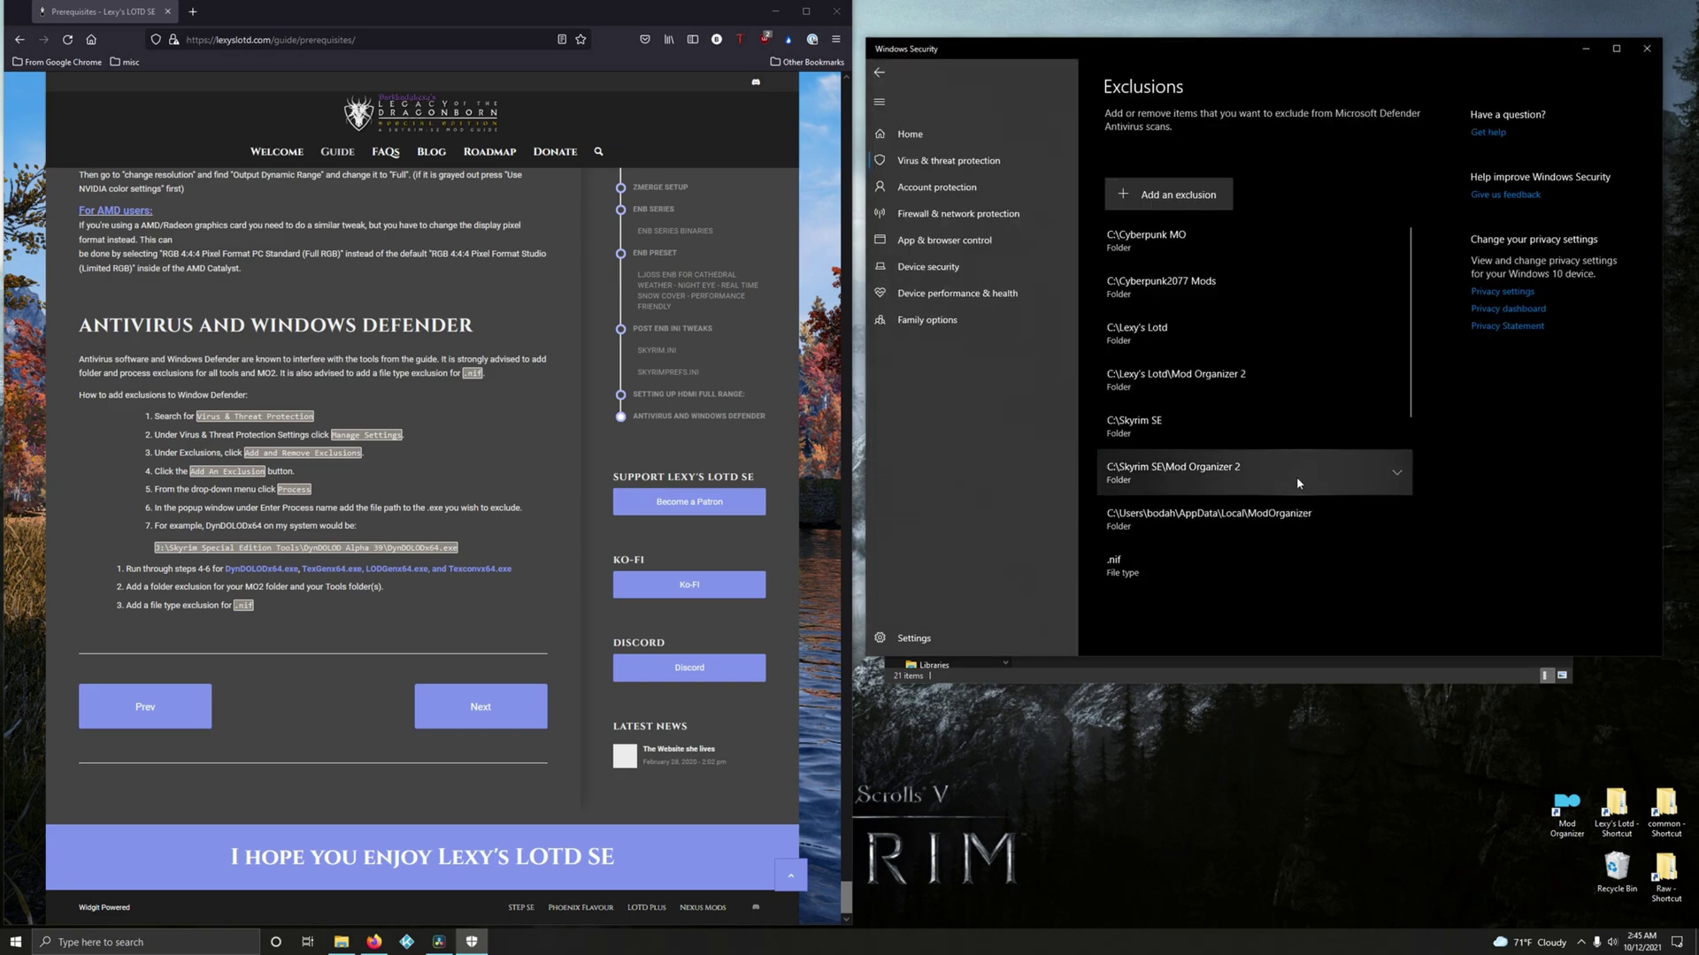
Step: Add a file type exclusion for the .nif extension
left_click(1178, 203)
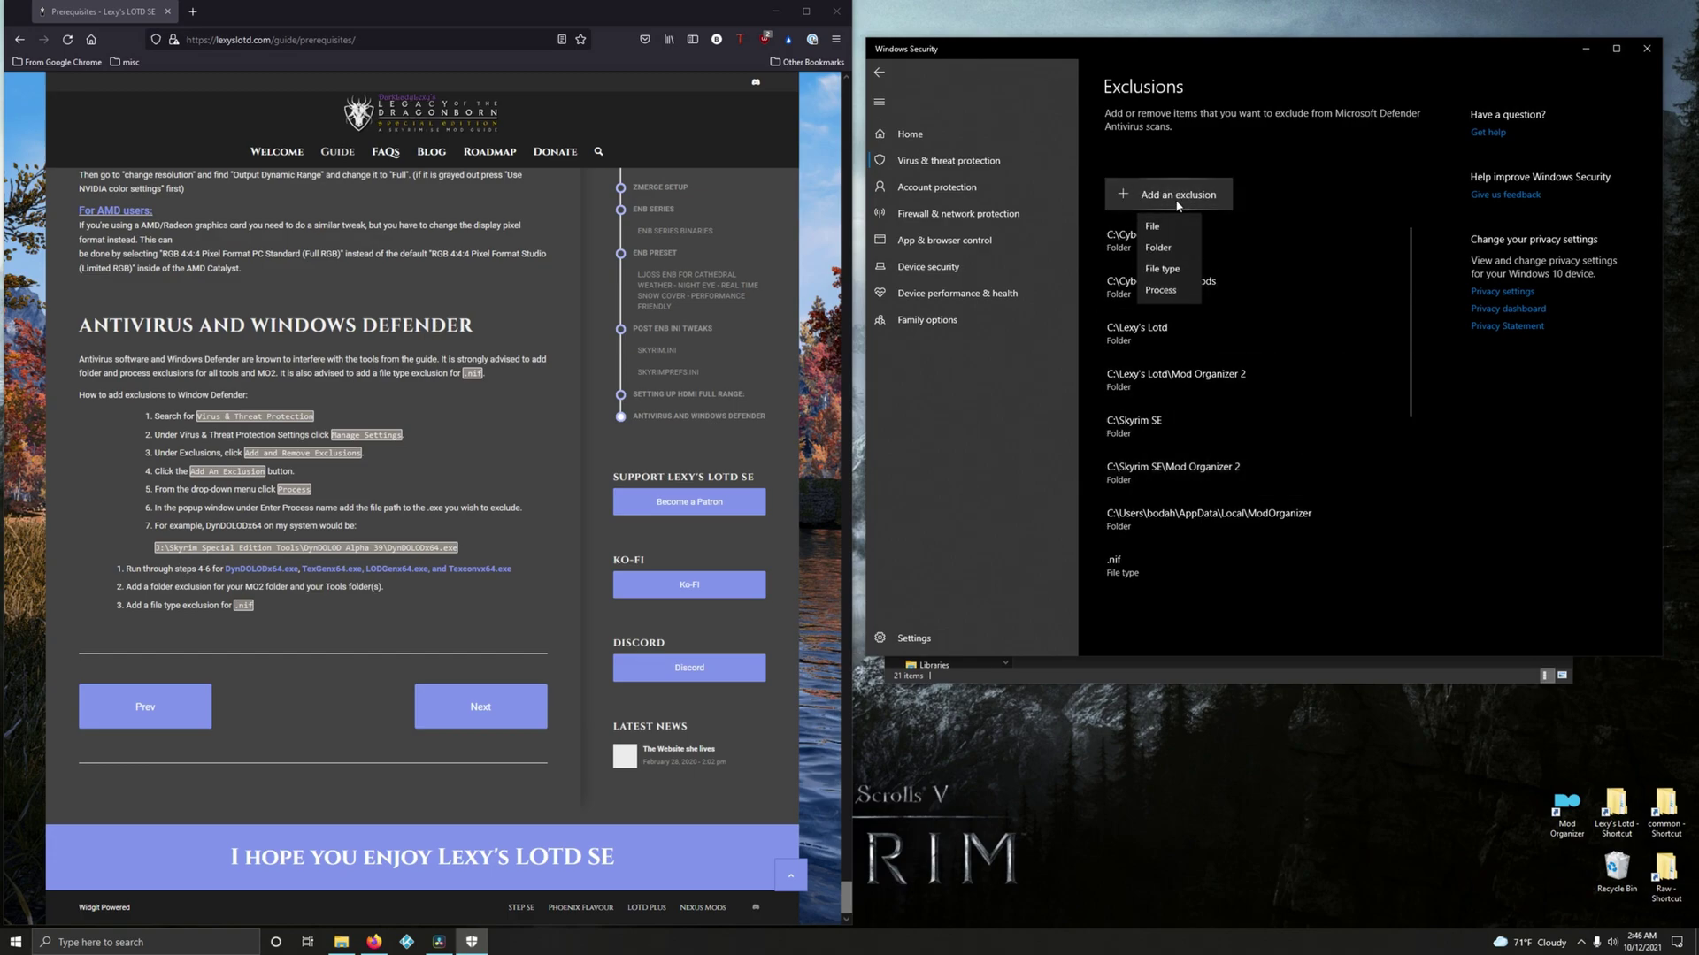
left_click(1162, 269)
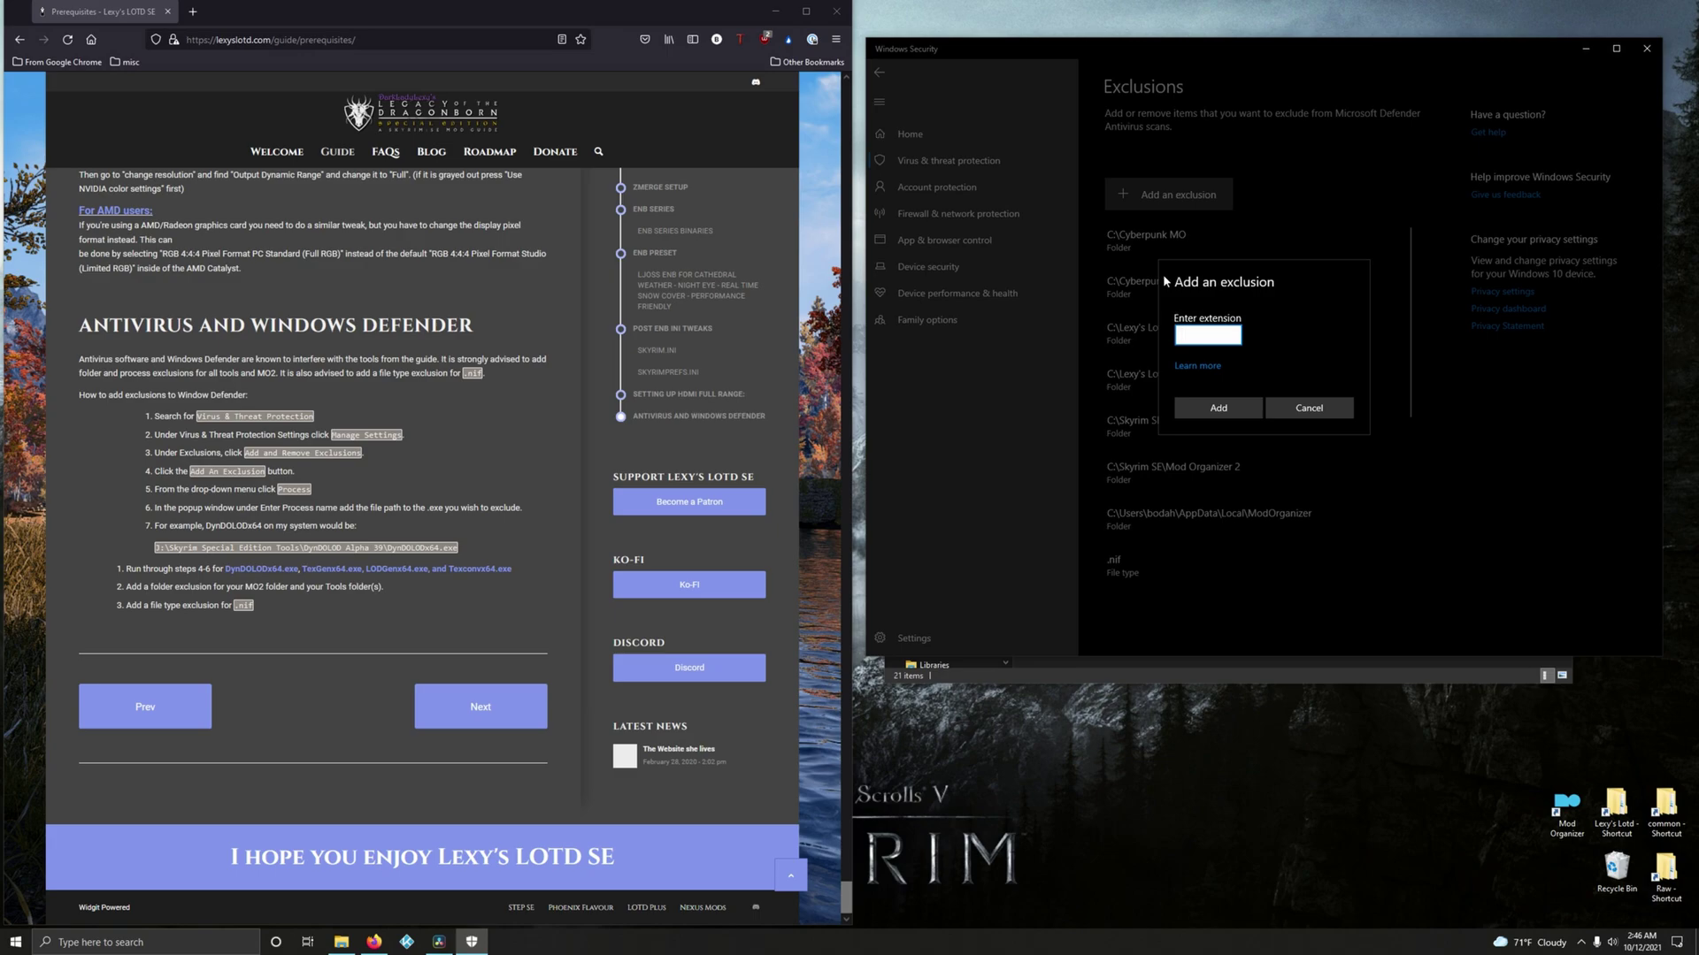
type(".nif")
left_click(1239, 413)
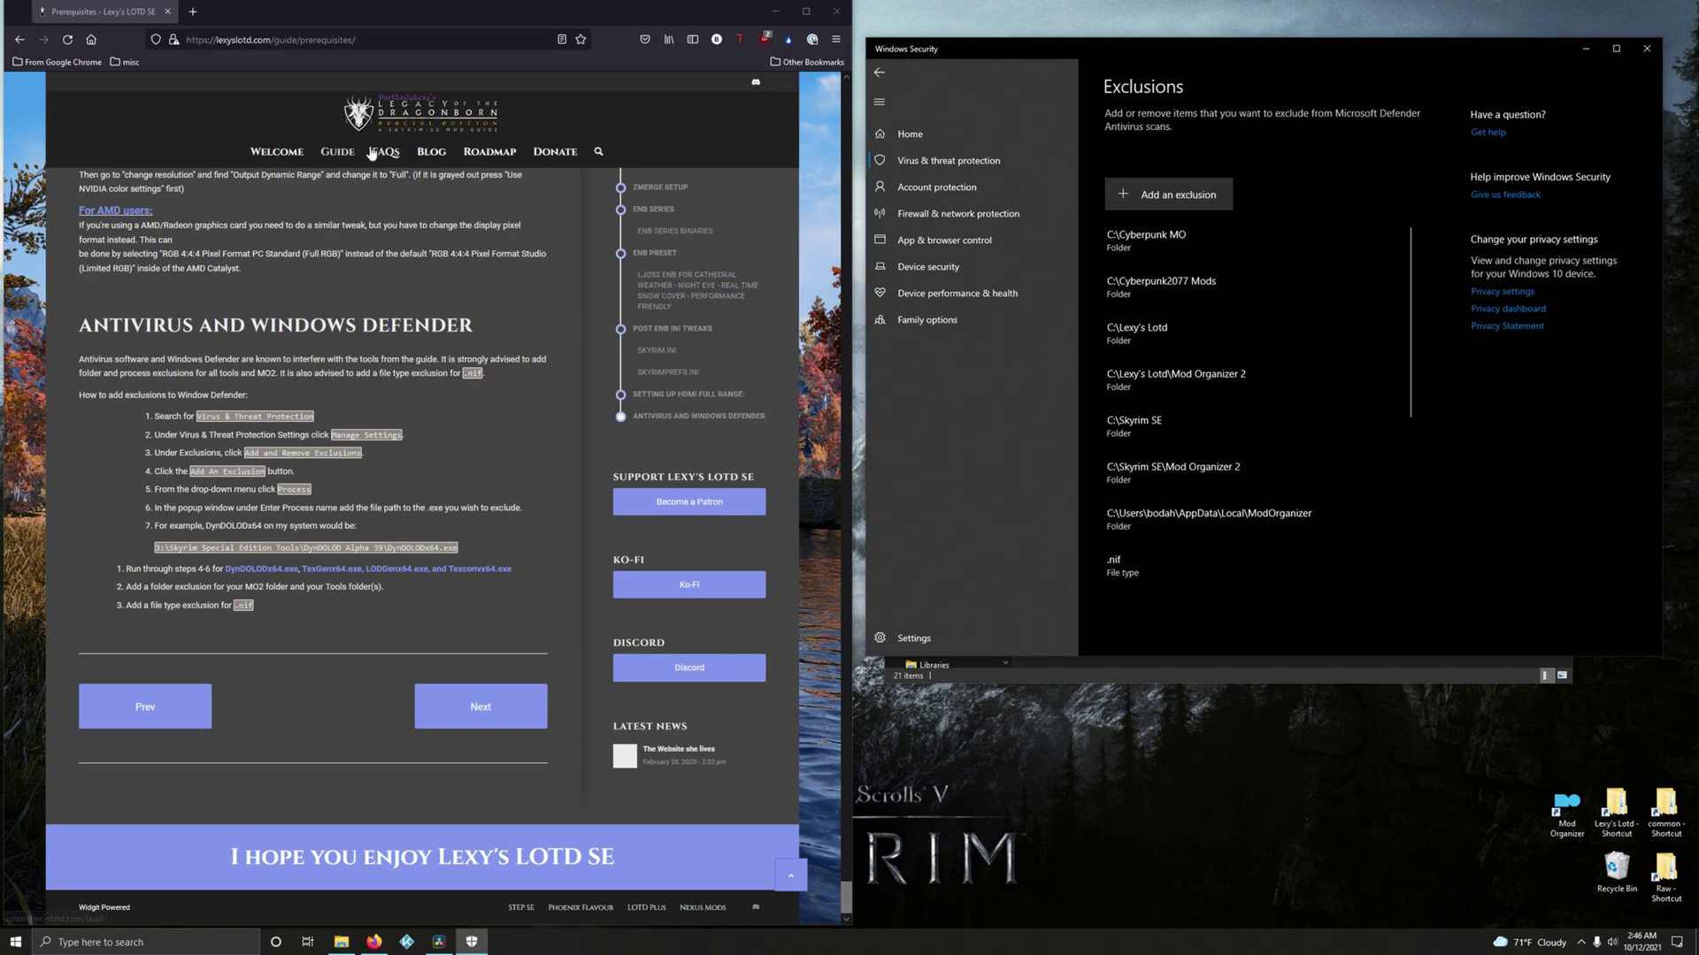
mouse_move(344, 153)
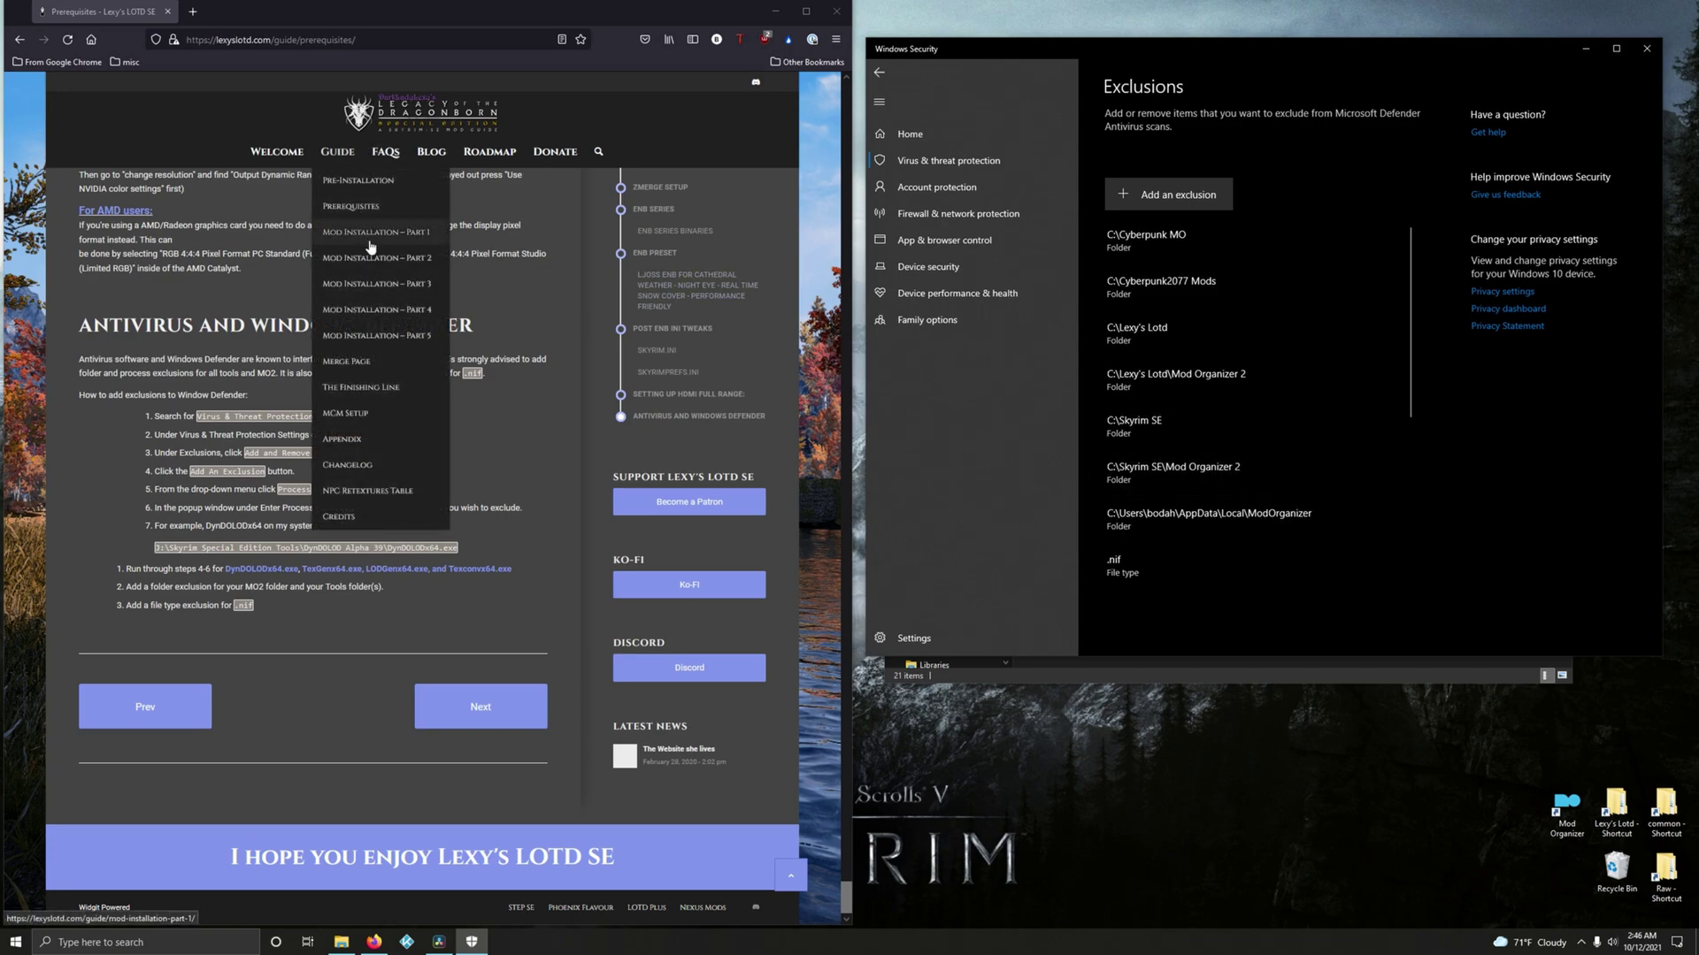